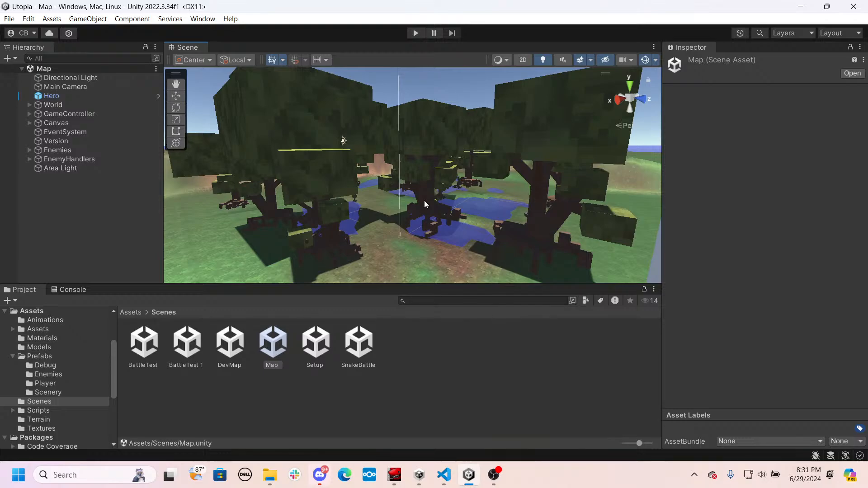
- Collapse the World object's children in the scene hierarchy
right_drag(476, 180, 523, 203)
click(458, 191)
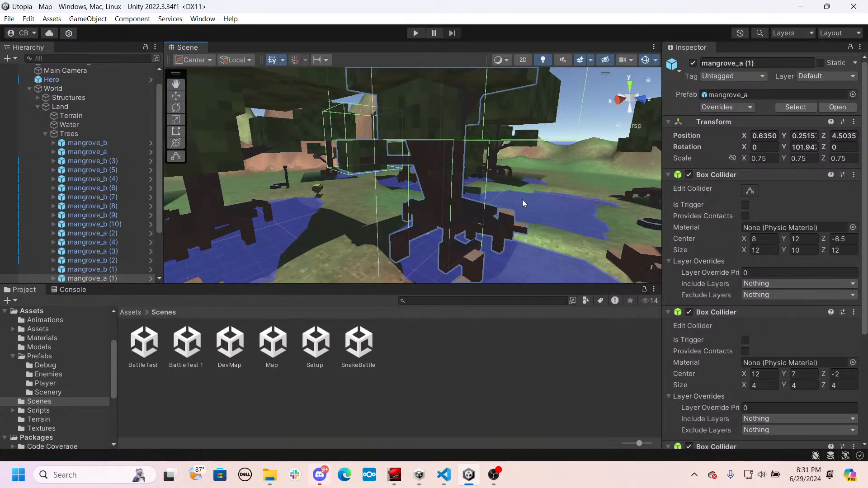
right_drag(523, 200, 152, 208)
right_drag(276, 231, 399, 230)
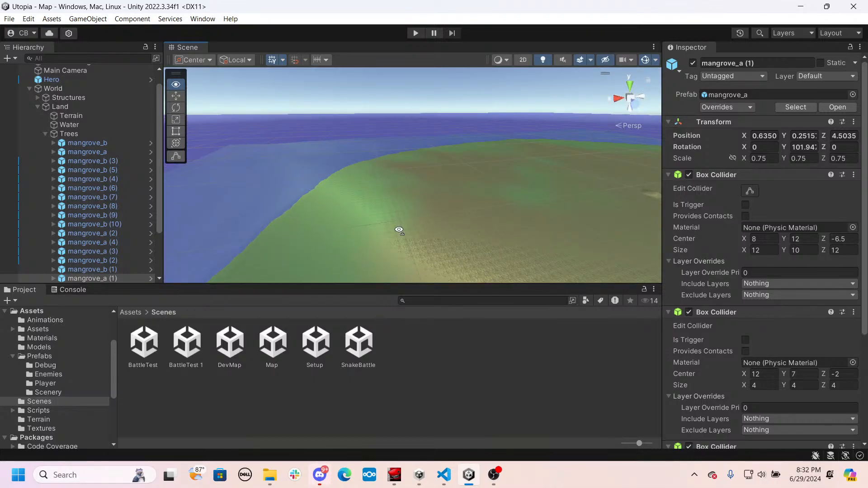
right_drag(398, 230, 219, 91)
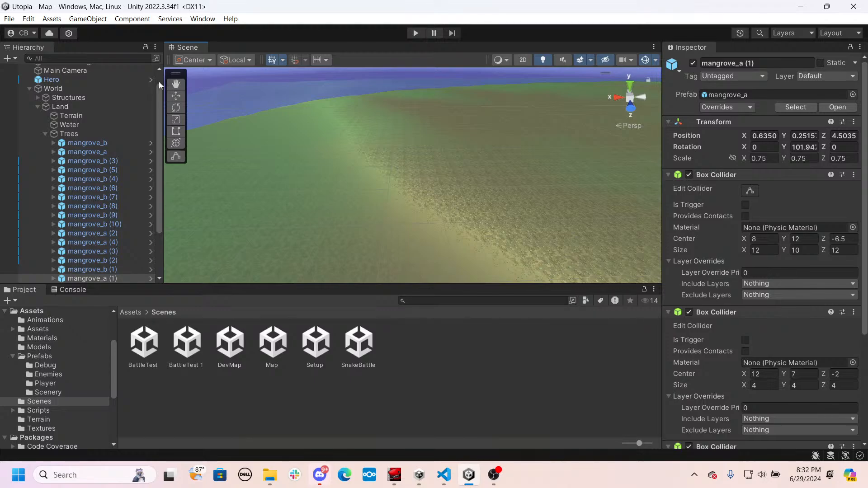
scroll(109, 149, down, 3)
scroll(108, 149, up, 3)
click(31, 107)
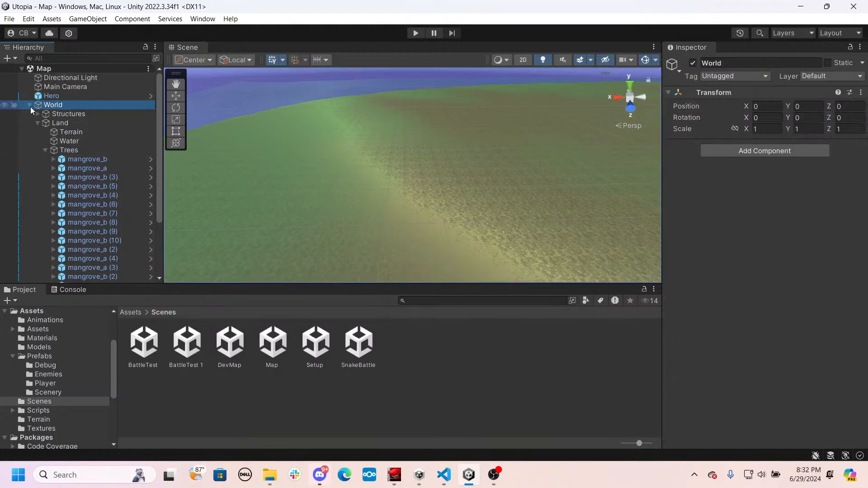
click(30, 107)
- Create a 3D cube object at the scene's root level, over the open grassland
right_click(68, 199)
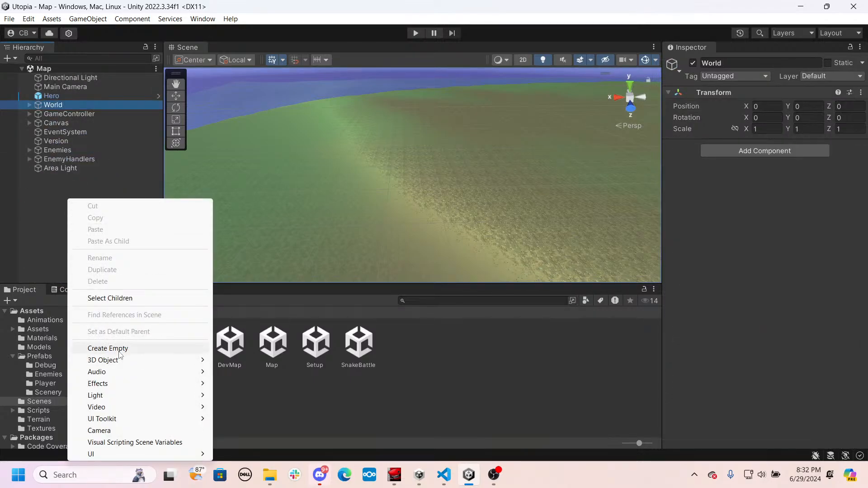
mouse_move(126, 360)
click(238, 216)
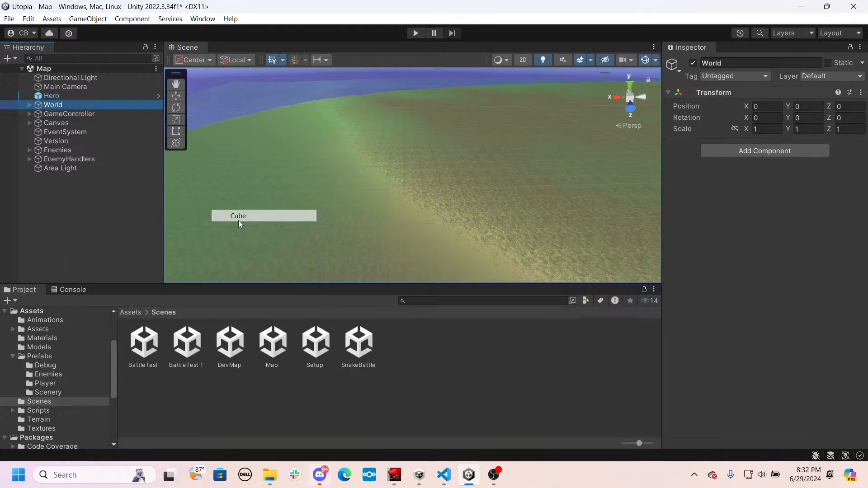
key(q)
right_drag(408, 176, 399, 150)
key(w)
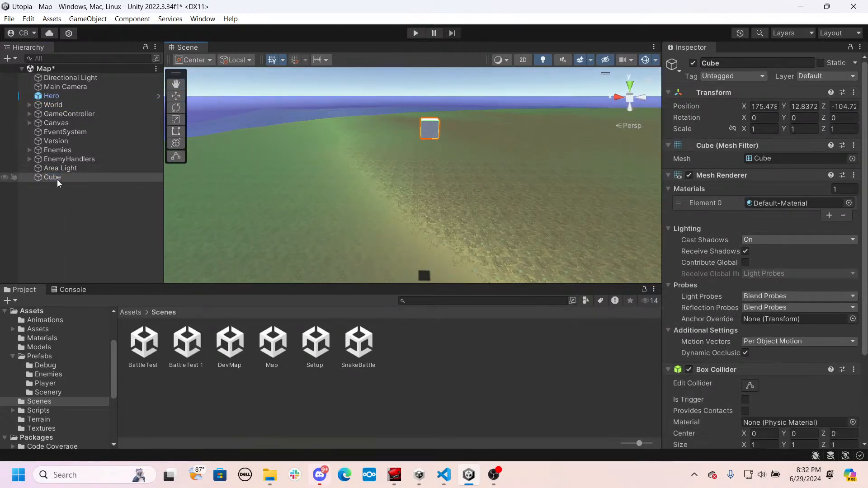
- Set the cube's Y position to 0.75 so that it rests on the terrain
click(803, 107)
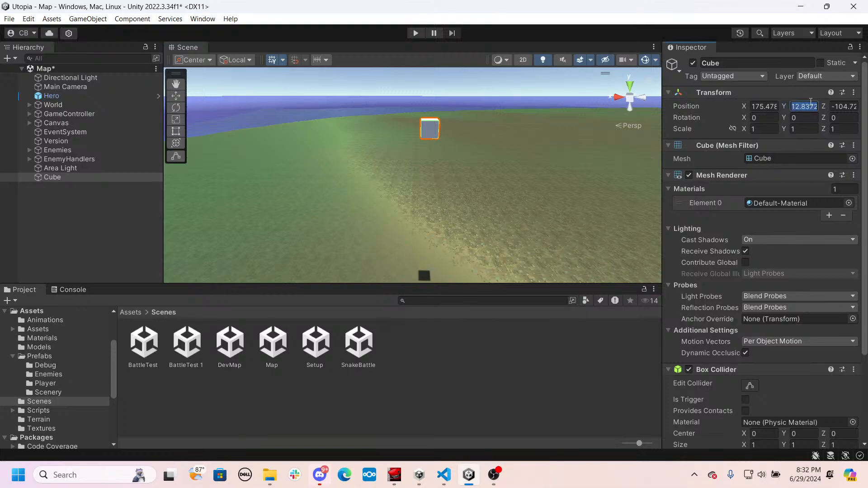
text(0)
right_drag(596, 224, 588, 189)
key(w)
click(803, 107)
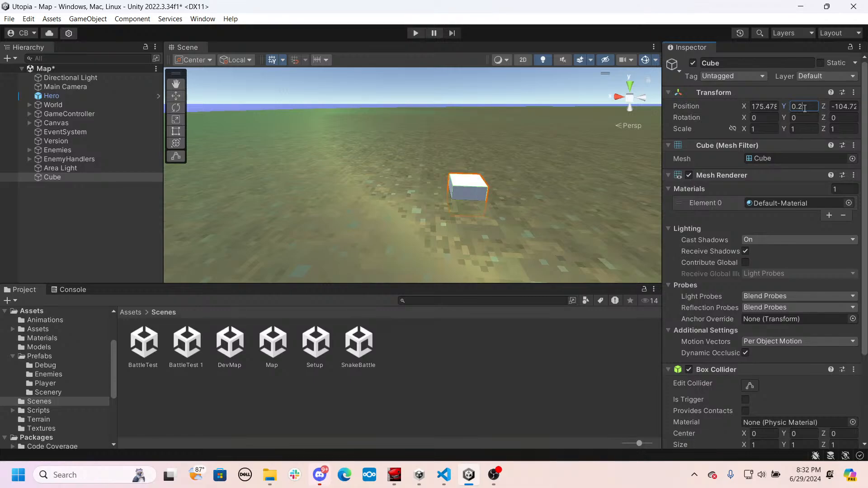
text(1)
key(BackSpace)
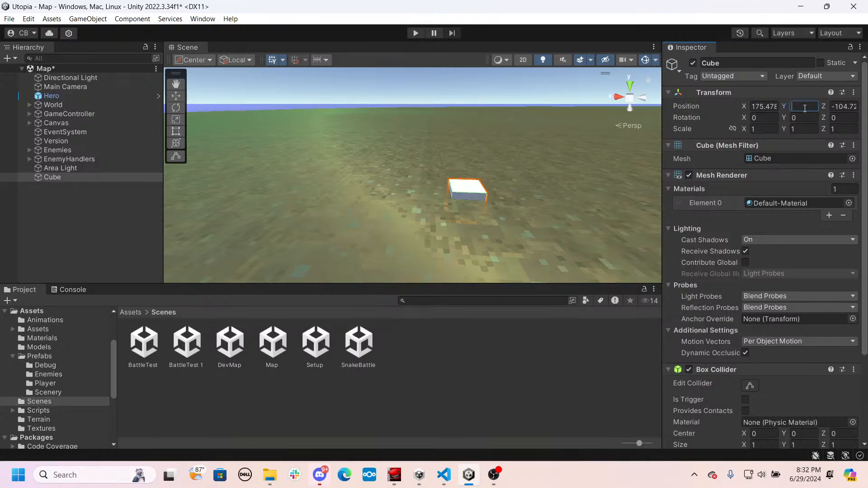
text(0.75)
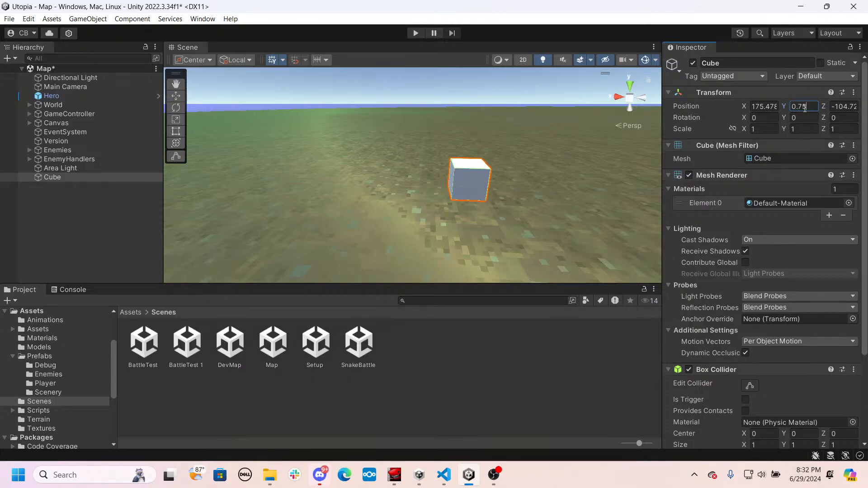
- Set the cube's X scale to 20 to stretch it into a long bar
click(763, 107)
click(760, 129)
text(10)
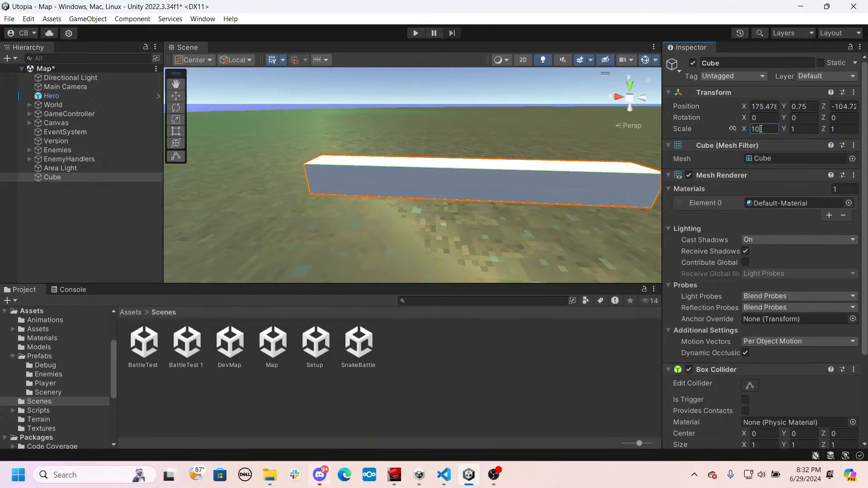
key(BackSpace)
key(BackSpace)
text(20)
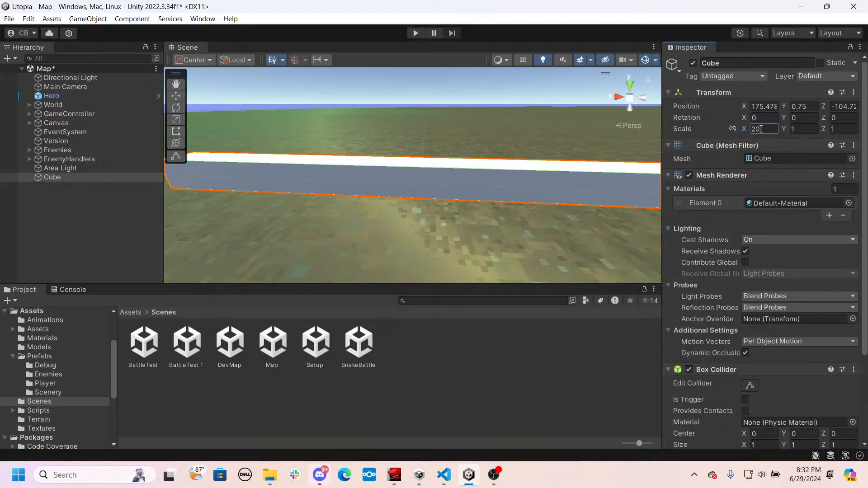
- Set the cube's Z scale to 10 to widen it into a slab
right_drag(506, 185, 566, 173)
scroll(566, 173, down, 3)
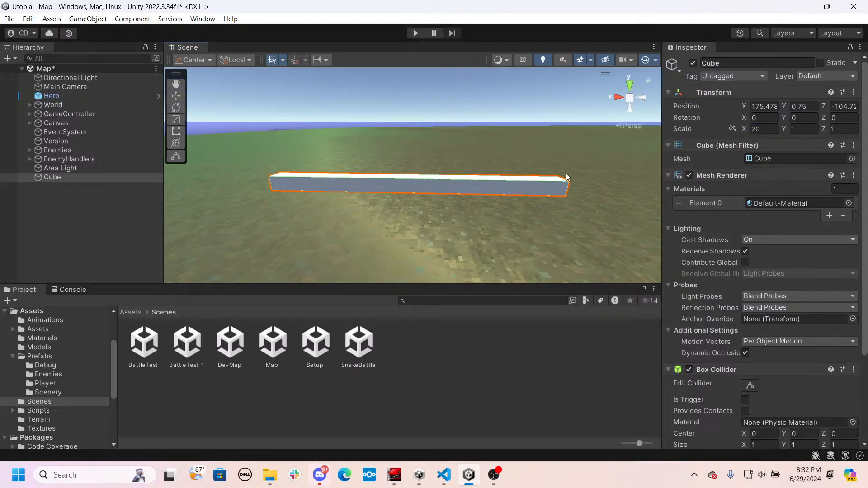
click(841, 129)
text(15)
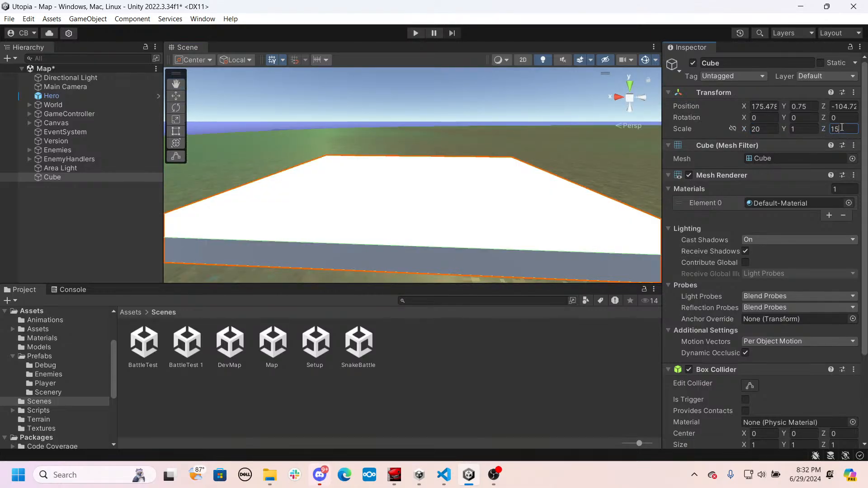
scroll(531, 199, down, 3)
click(845, 130)
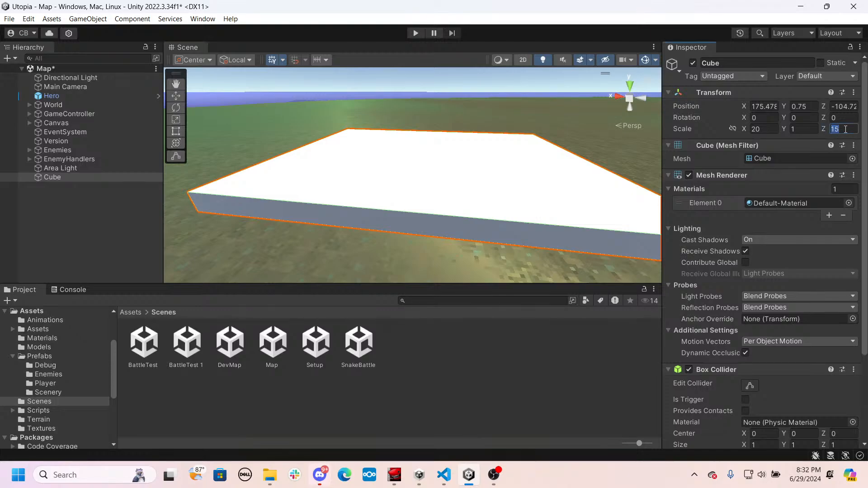
text(10)
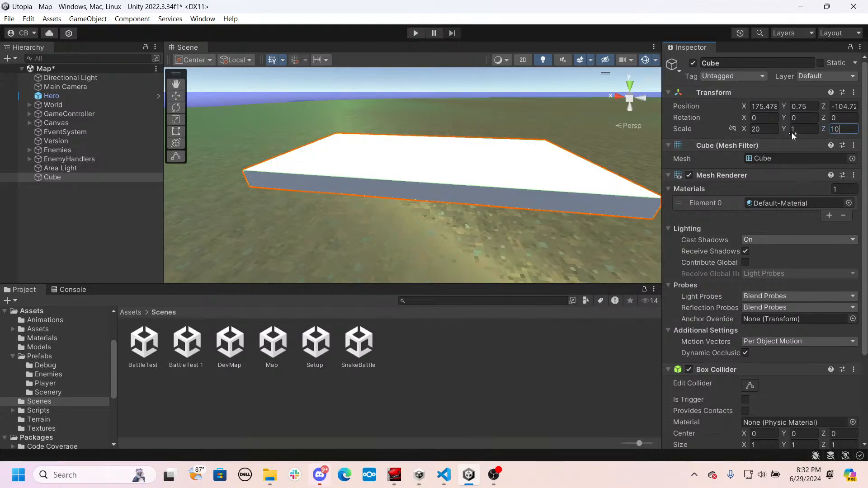
- Set the cube's Y scale to 15 to make it a tall block
click(809, 130)
text(10)
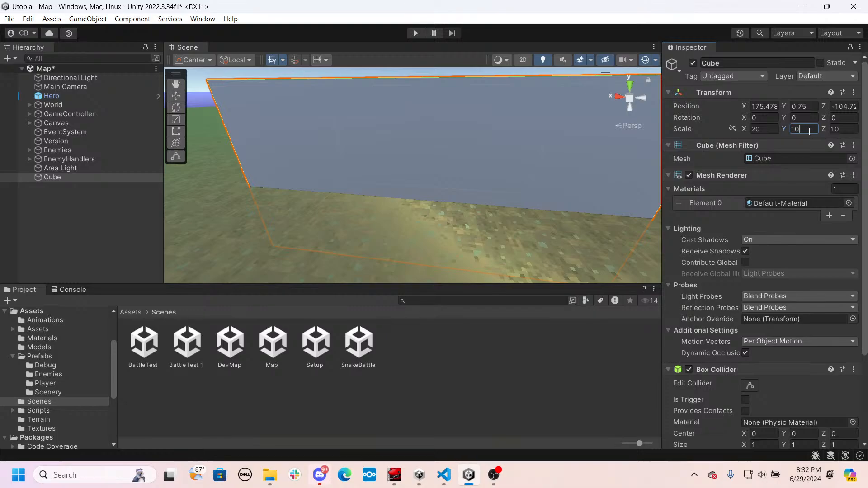
key(BackSpace)
text(5)
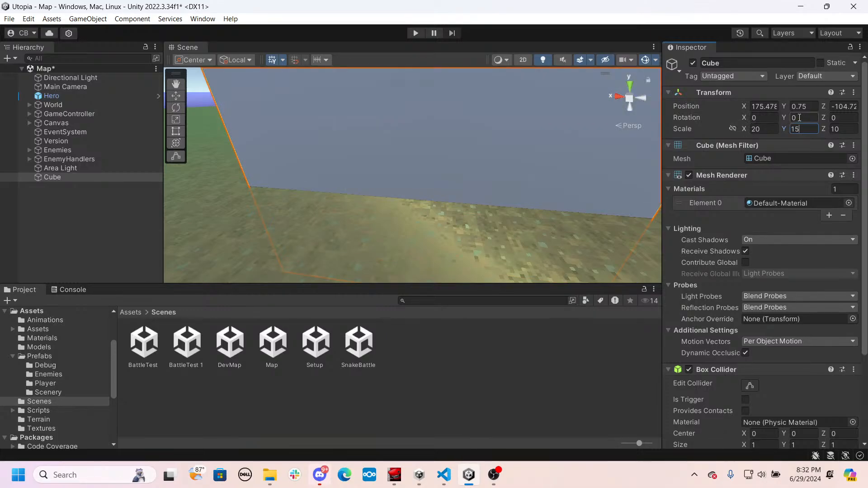
- Raise the block onto the ground by setting its Y position to 7.75
click(797, 105)
click(796, 104)
key(BackSpace)
text(7)
right_drag(430, 219, 555, 234)
key(q)
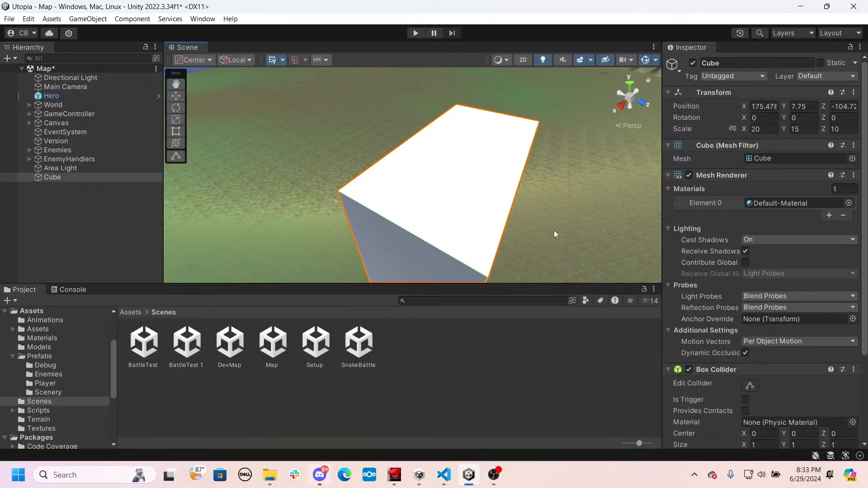
- Duplicate the block and move the copy along the Z axis to about -114.77, beside the original
right_drag(554, 230, 380, 183)
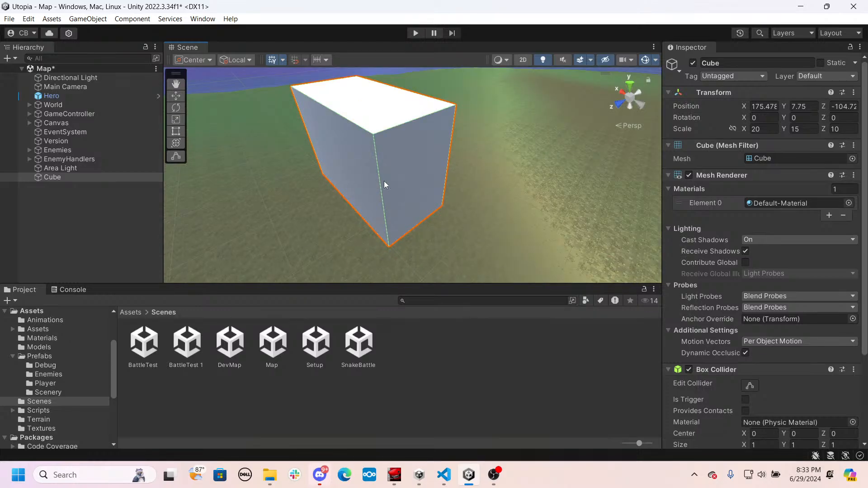
key(ctrl+d)
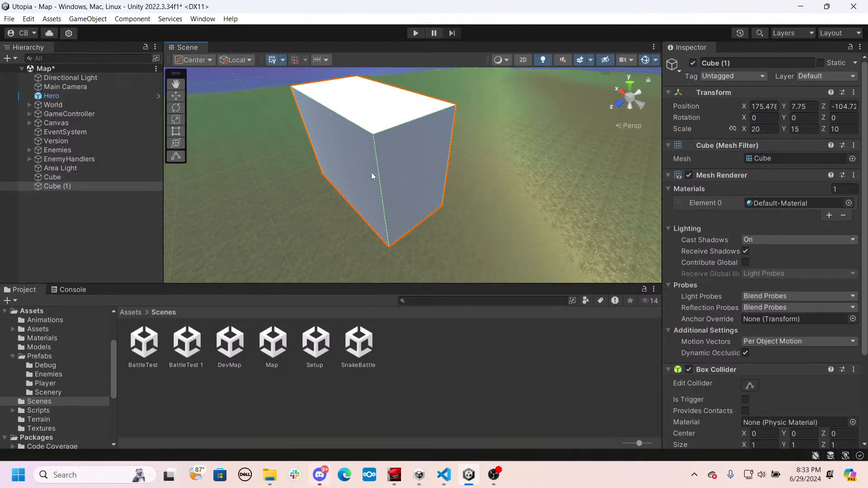
key(w)
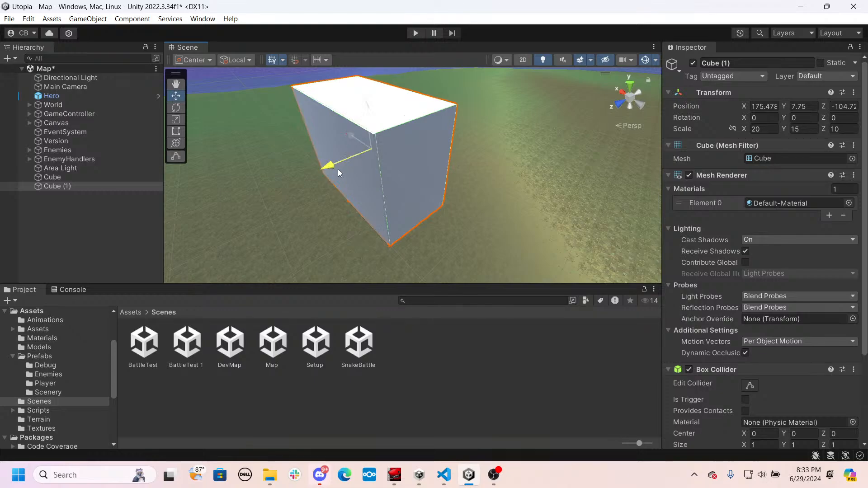
drag(338, 169, 393, 152)
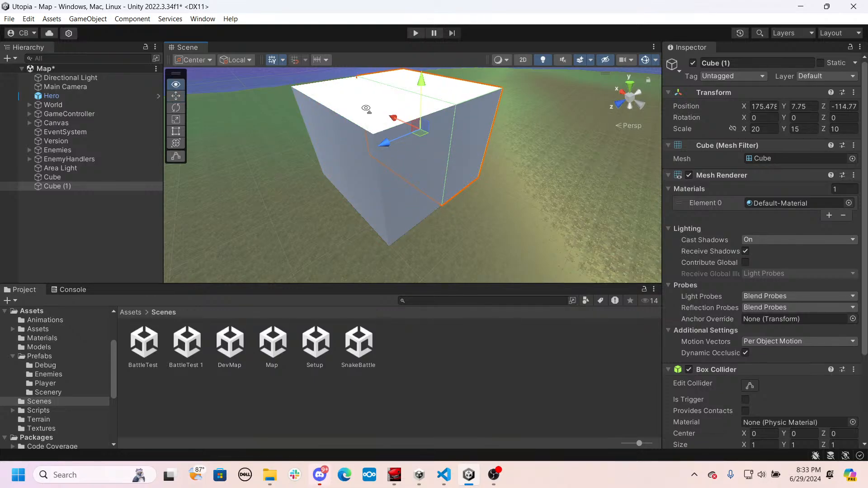
- Move the duplicate block along the X axis to about 155.51 so the two blocks form a corner
key(w)
right_drag(366, 108, 411, 111)
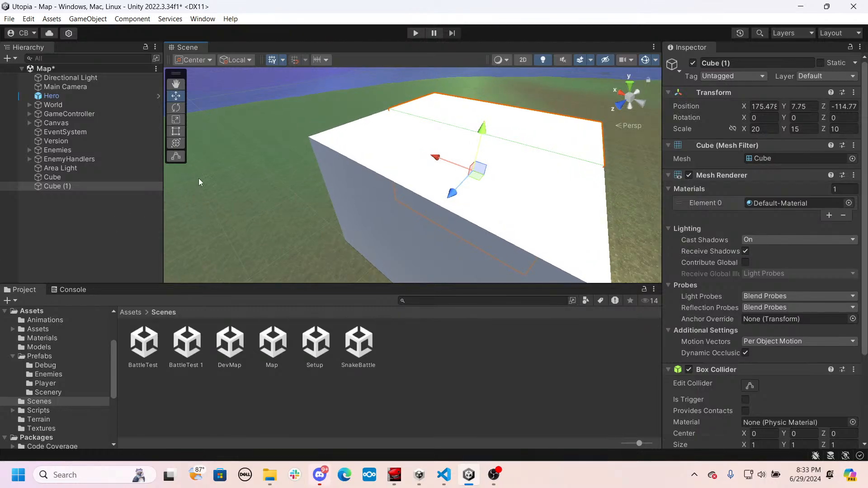
right_drag(318, 181, 344, 182)
drag(411, 162, 577, 247)
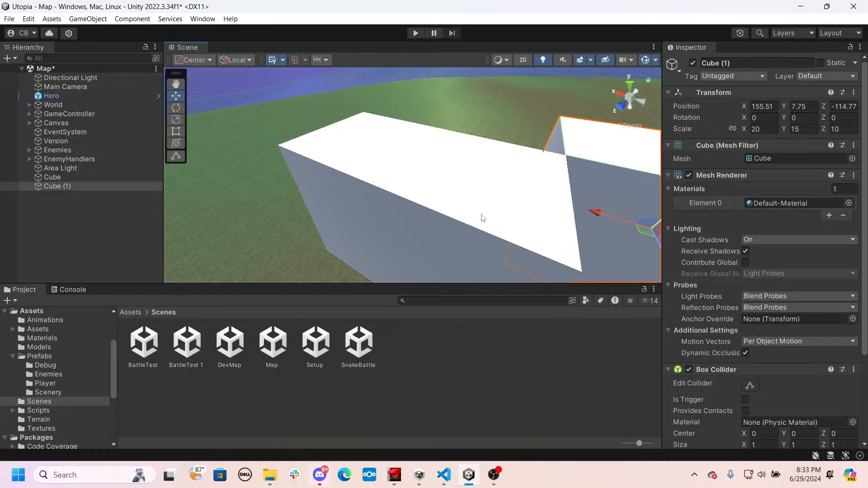
- Examine the inner corner at ground level where the two blocks meet
right_drag(284, 183, 299, 172)
key(w)
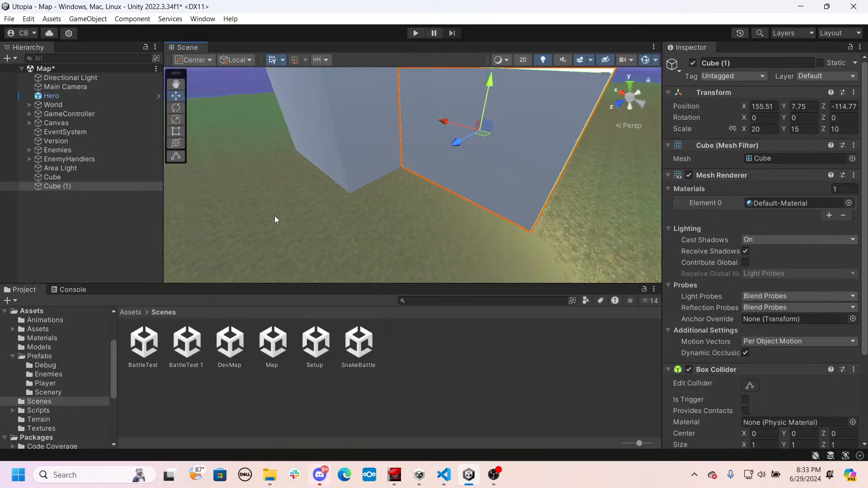
right_drag(275, 220, 341, 206)
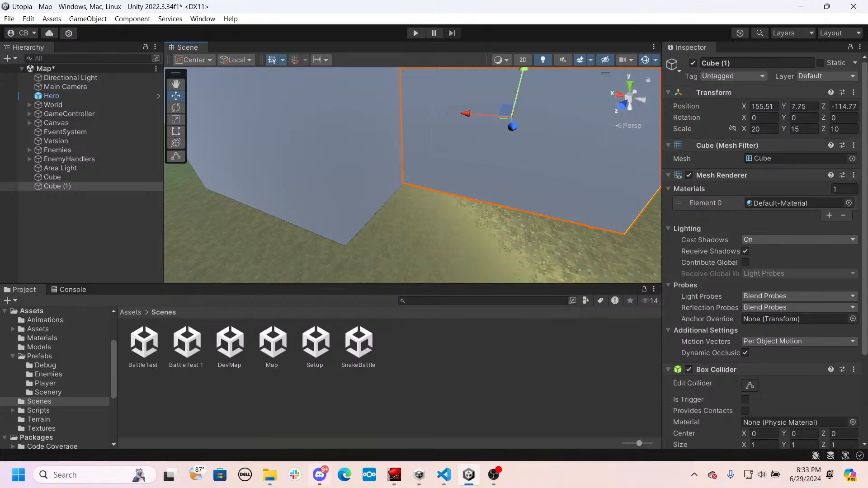
mouse_move(402, 266)
alt+mouse_down()
mouse_move(422, 257)
mouse_move(402, 249)
alt+mouse_up()
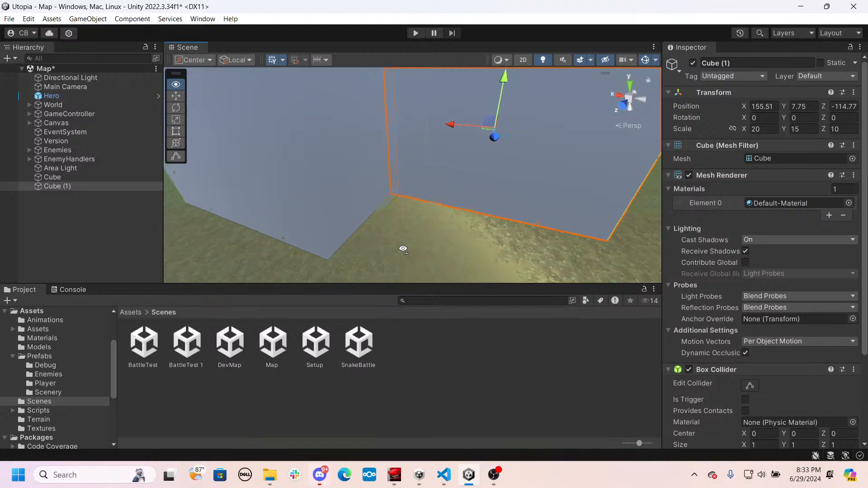
right_drag(403, 249, 403, 249)
key(d)
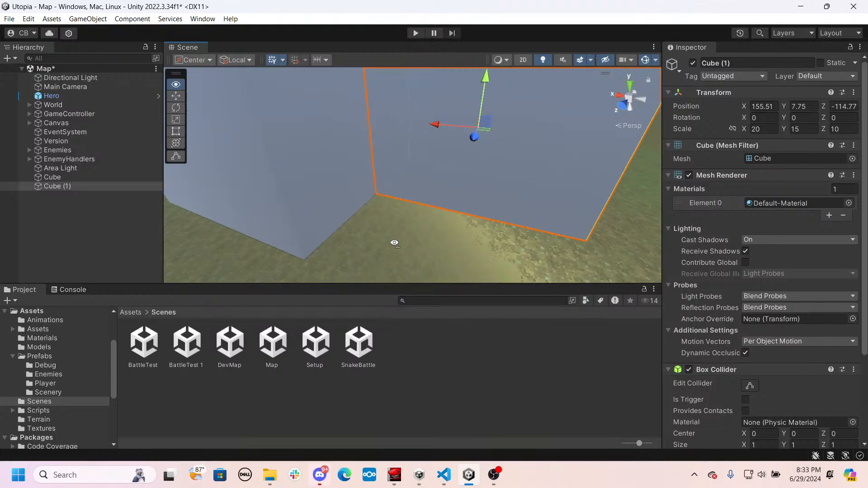
middle_drag(399, 248, 405, 241)
- Open the Scenery folder inside the project's Prefabs folder
click(131, 312)
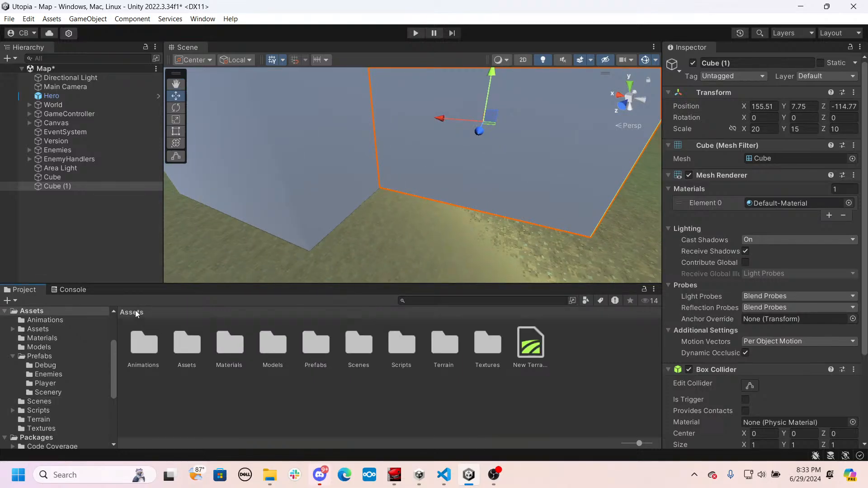
double_click(305, 356)
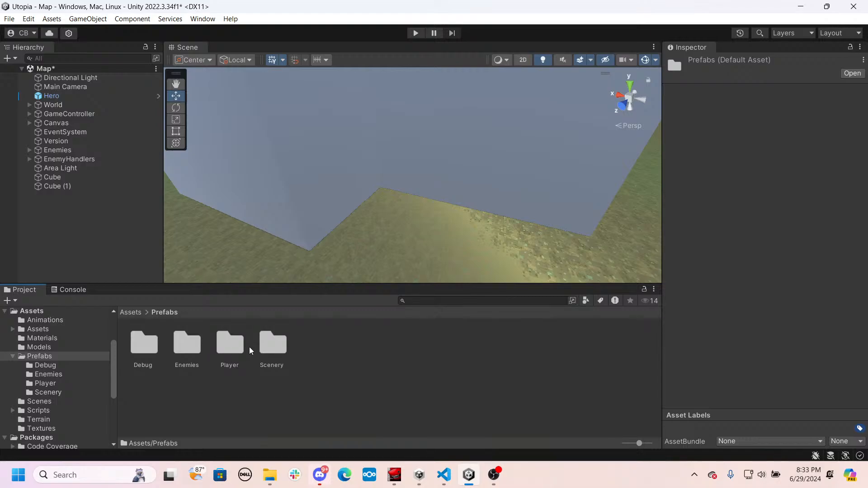
double_click(272, 344)
right_drag(297, 258, 283, 245)
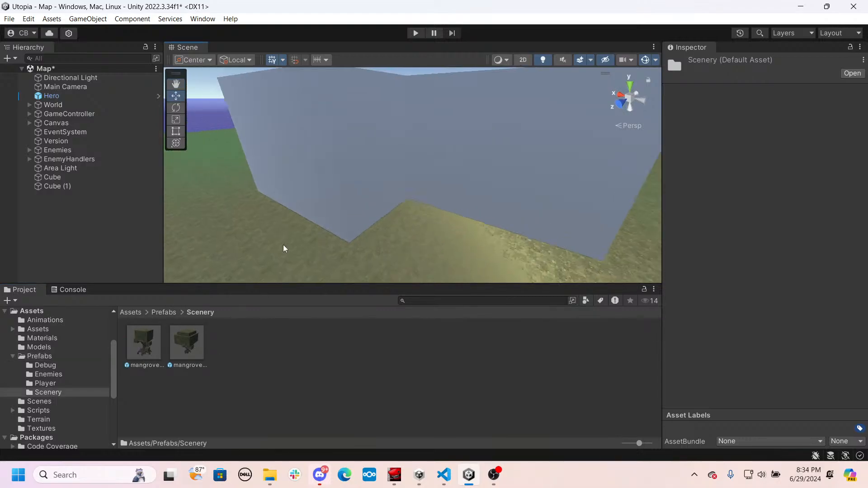
- Place a mangrove_b tree in the corner between the two blocks and shift it outward to about X 153.12, Z -99.22
drag(186, 346, 435, 254)
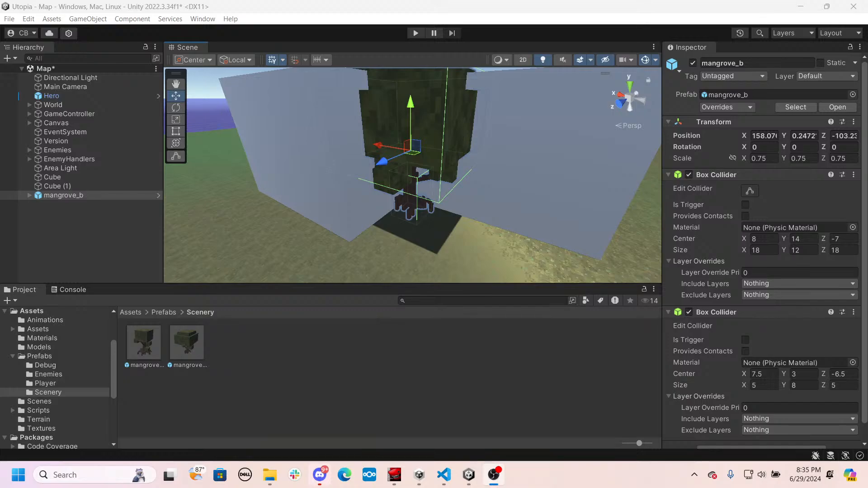
alt+drag(530, 192, 334, 260)
drag(408, 181, 324, 166)
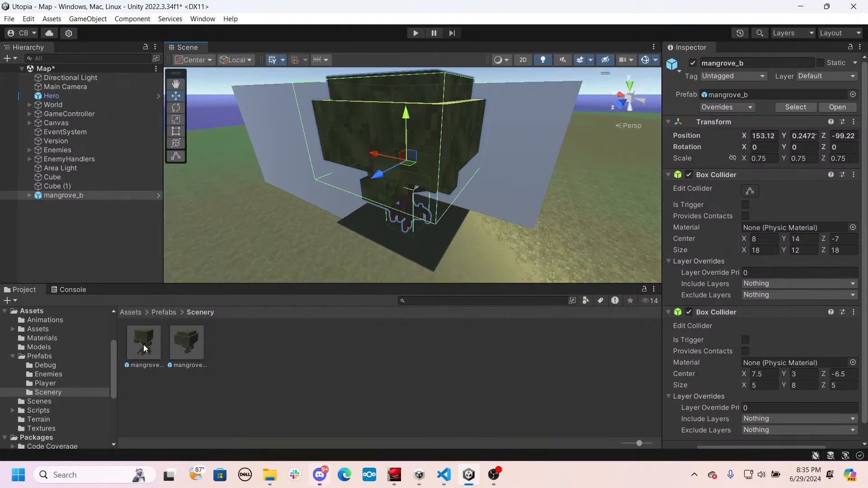
- Place a mangrove_a tree beside the large mangrove_b and shift it to about X 143.1, Z -99.03
drag(142, 344, 502, 226)
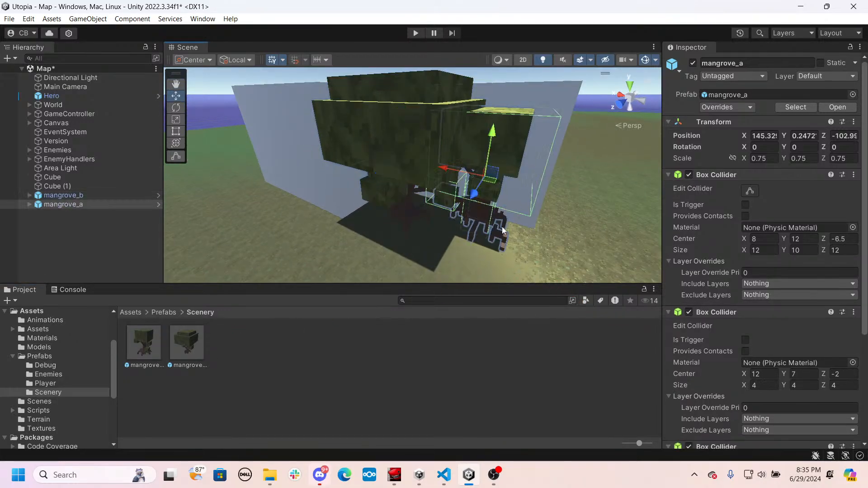
right_drag(501, 227, 527, 213)
scroll(526, 212, up, 4)
alt+drag(524, 213, 384, 226)
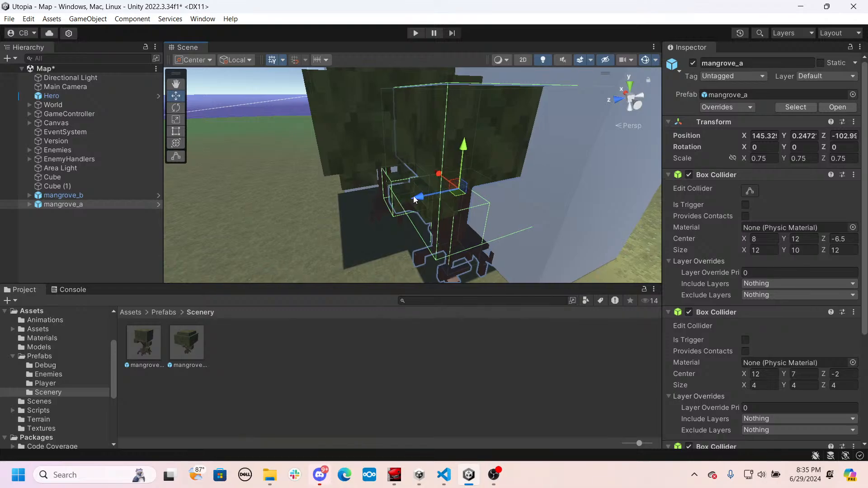
drag(414, 200, 360, 212)
right_drag(403, 210, 478, 198)
drag(443, 195, 477, 196)
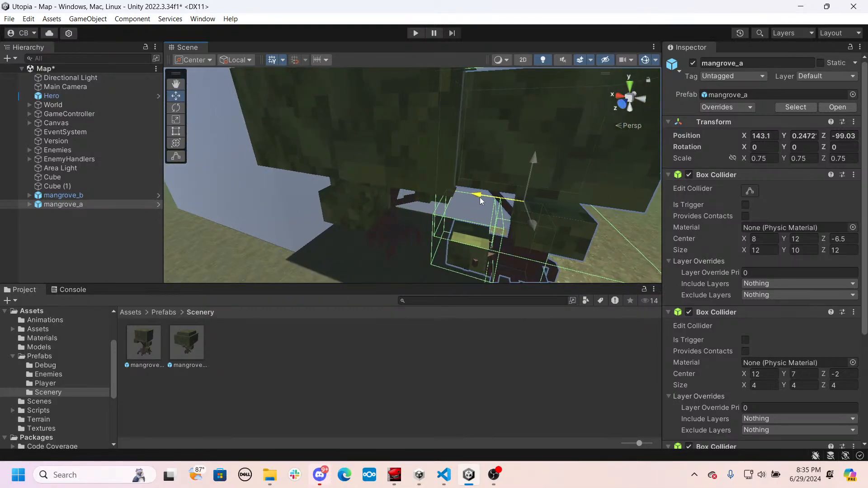
mouse_move(477, 197)
right_down()
mouse_move(481, 206)
mouse_move(366, 196)
mouse_move(470, 181)
right_up()
- Place another mangrove_b near the first trees and scale it to 0.25 on all three axes
drag(193, 348, 270, 270)
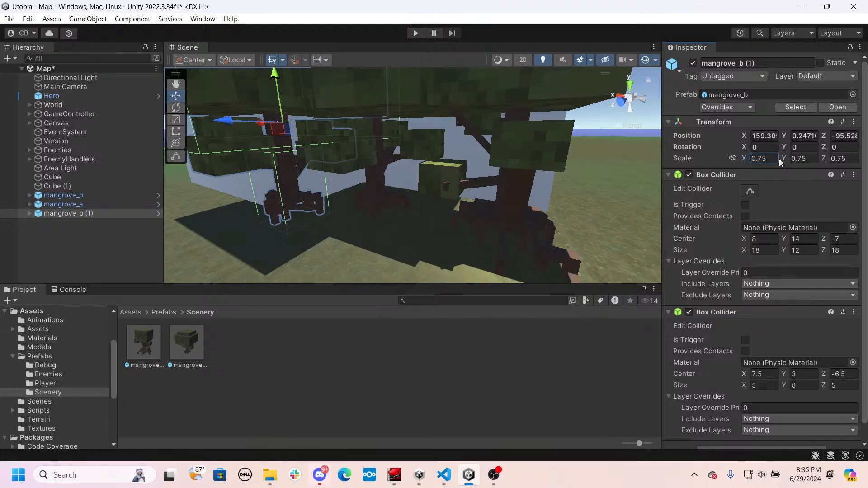
text(0.25)
click(812, 158)
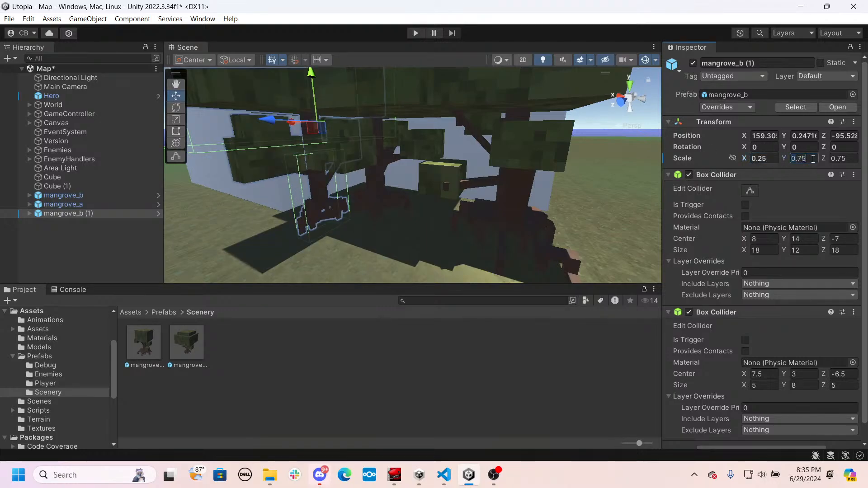
text(0.25)
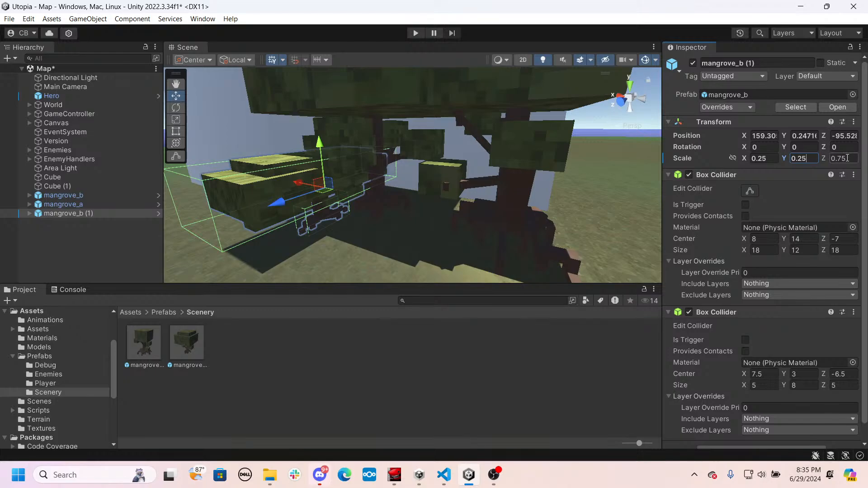
text(0.25)
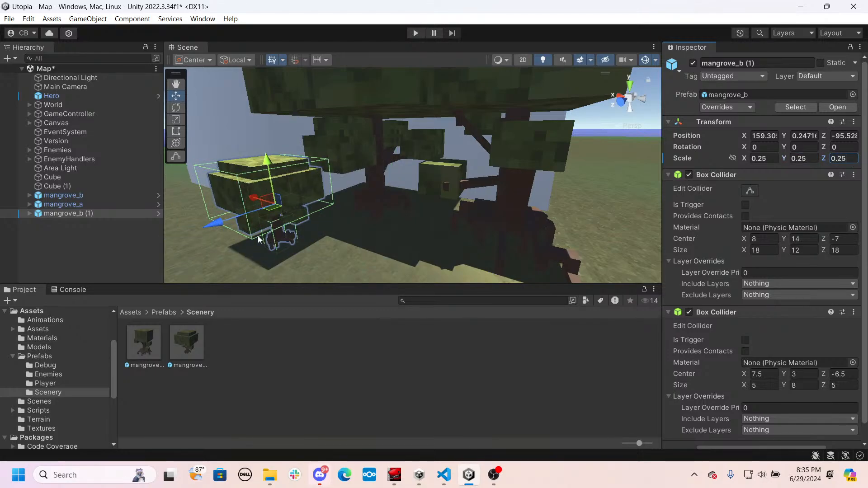
- Move the small mangrove_b between the large trees, to about X 153.38, Z -104.82
key(a)
right_drag(259, 237, 339, 224)
drag(341, 212, 456, 231)
key(d)
right_drag(456, 232, 392, 172)
key(w)
key(q)
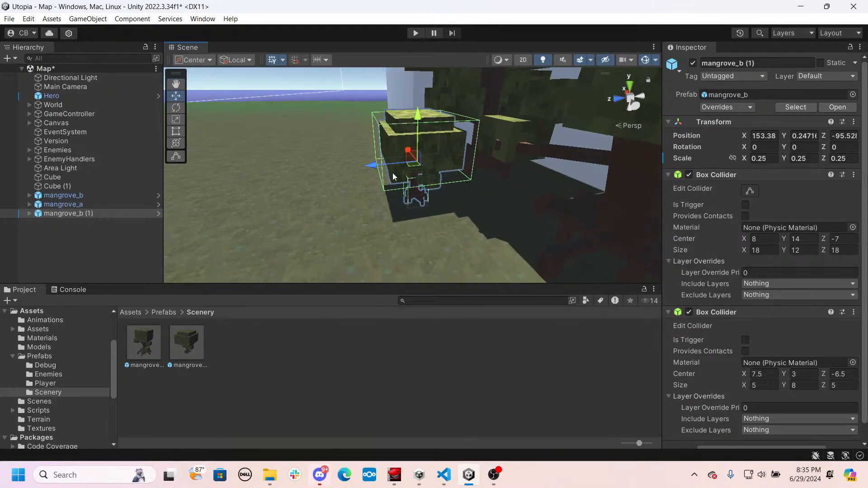
drag(393, 173, 517, 208)
key(a)
right_drag(517, 208, 427, 172)
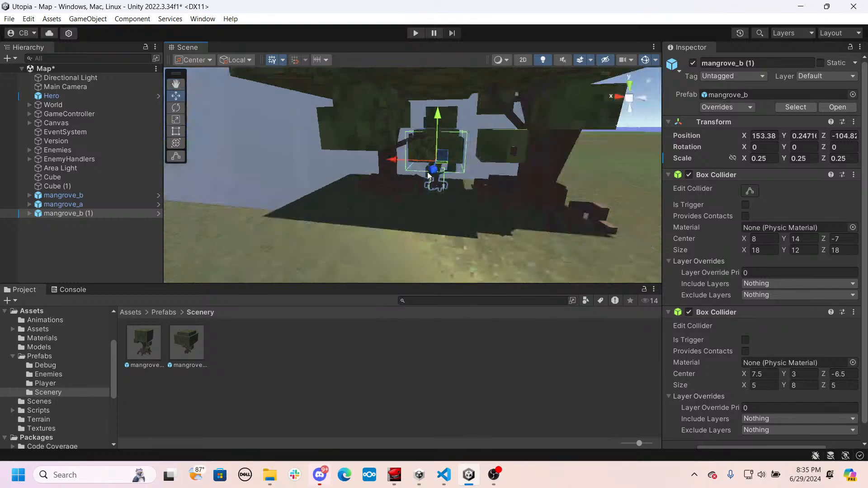
- Shift the small mangrove_b closer to the large mangrove_a, to about X 149.87, Z -103.51
drag(401, 167, 431, 173)
right_drag(431, 173, 509, 172)
drag(362, 179, 372, 178)
drag(434, 182, 454, 193)
key(s)
right_drag(454, 194, 425, 217)
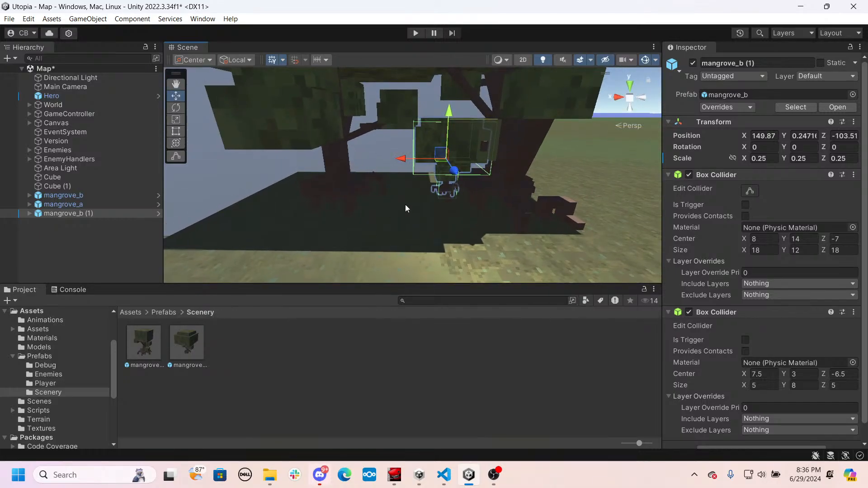
- Duplicate the small mangrove_b and move the copy beside the block wall, to about X 161.19, Z -100.71
key(ctrl+d)
drag(418, 158, 231, 196)
right_drag(354, 158, 316, 163)
key(s)
drag(255, 171, 245, 184)
key(s)
right_drag(302, 186, 269, 189)
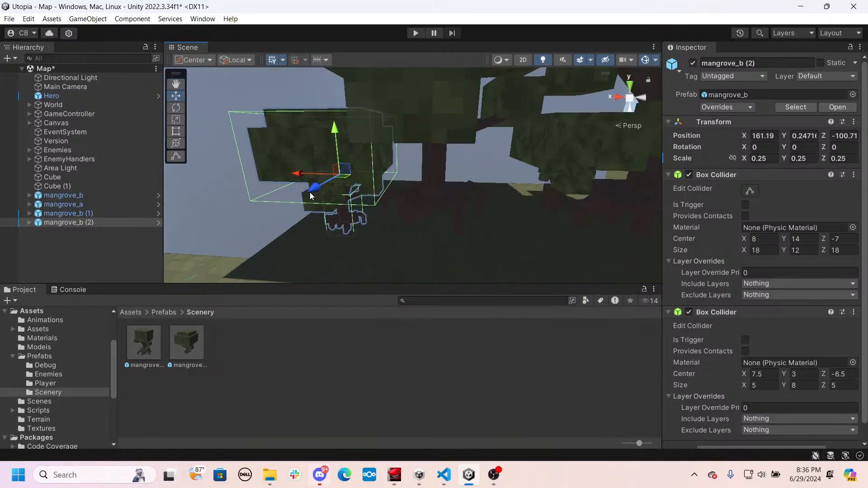
- Duplicate the small mangrove_b by the wall and move the copy along X to about 152.54
key(ctrl+d)
drag(312, 171, 462, 206)
right_drag(413, 218, 431, 213)
key(d)
drag(331, 180, 370, 182)
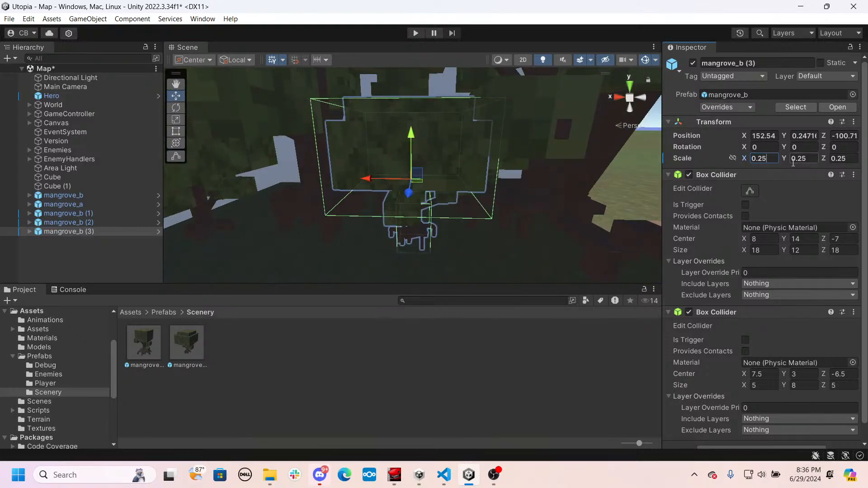
- Scale the newest mangrove_b copy down to 0.05 on all three axes
key(BackSpace)
key(BackSpace)
text(05)
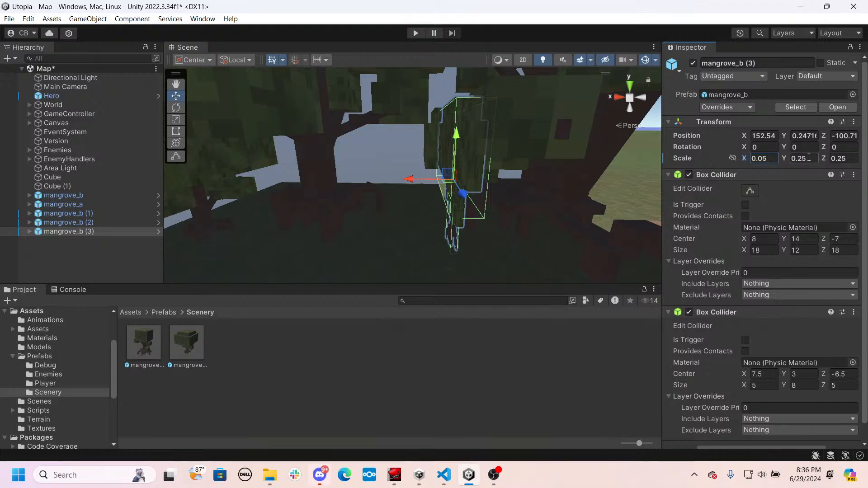
text(0.05)
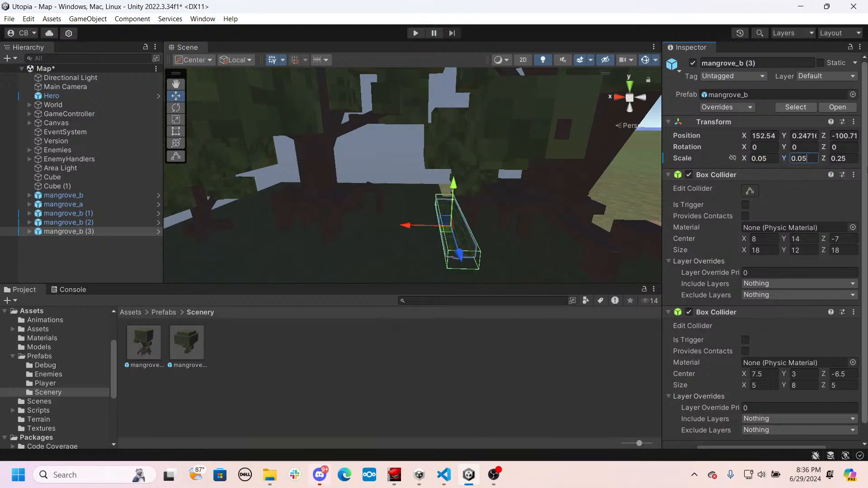
text(0.05)
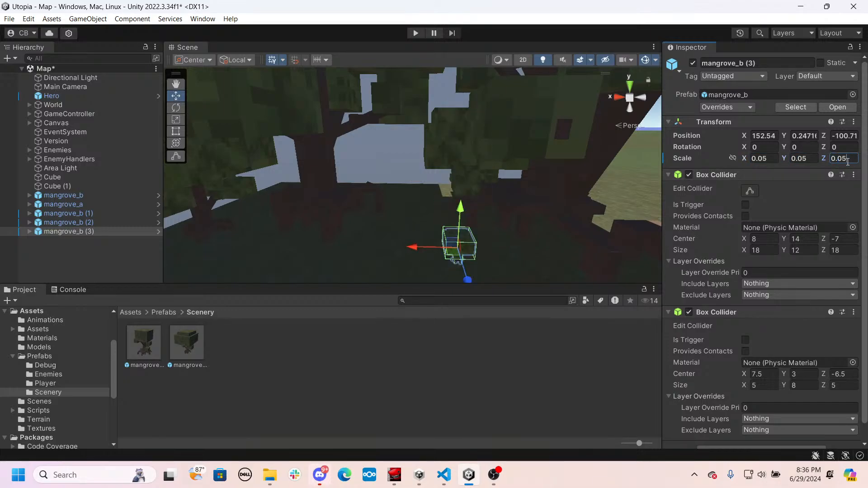
- Move the tiny mangrove_b bush near the small tree by the wall, to about X 160.94, Z -100.26
middle_drag(423, 261, 437, 186)
drag(428, 173, 200, 168)
right_drag(220, 170, 309, 159)
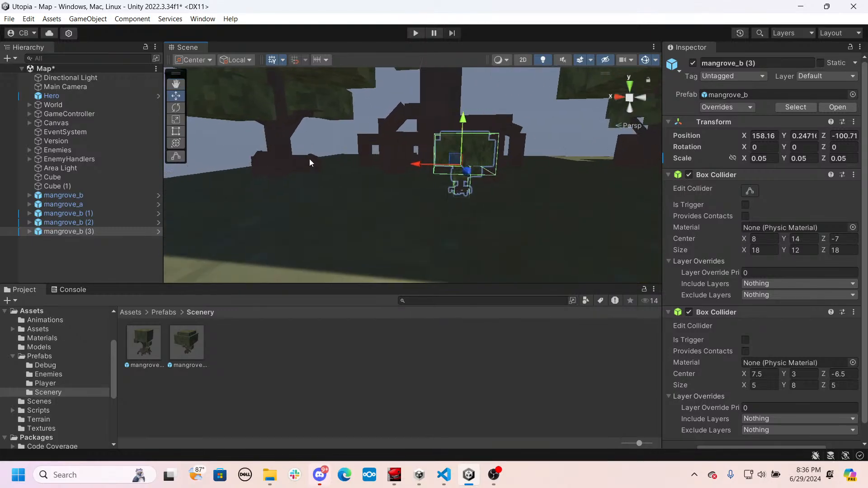
drag(424, 167, 270, 184)
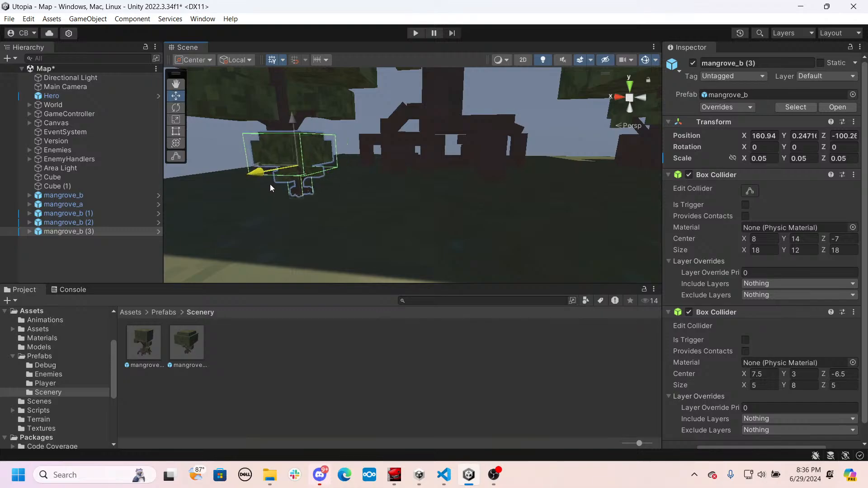
right_drag(282, 184, 368, 197)
key(s)
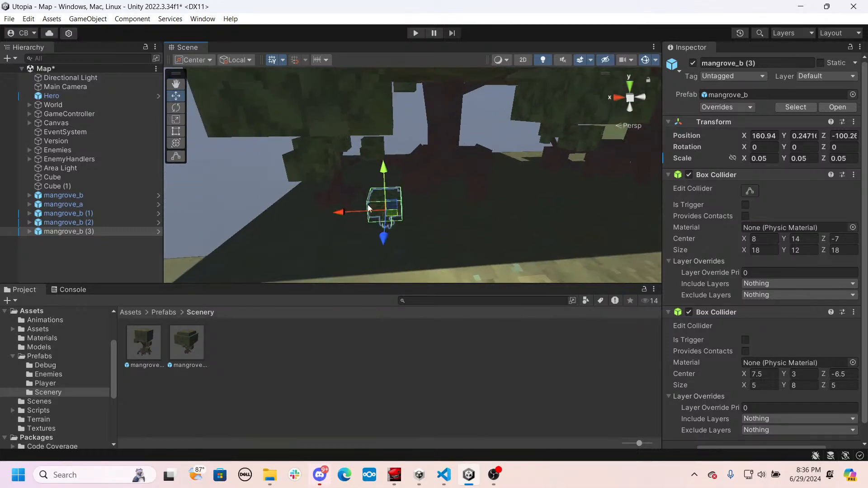
- Duplicate the tiny mangrove_b, place the copy at about X 155.39, Z -102.99 and rotate it to about -17.69° around Y
key(ctrl+d)
drag(351, 212, 546, 234)
right_drag(546, 234, 572, 225)
key(d)
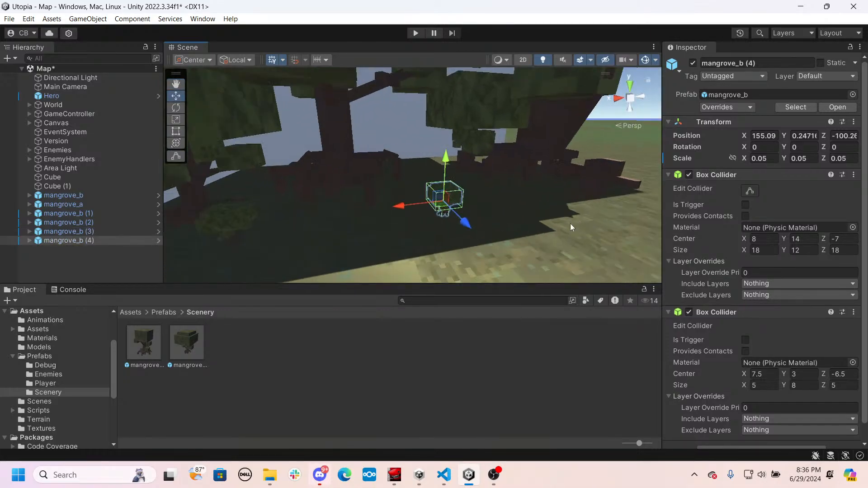
key(e)
drag(412, 224, 432, 199)
key(w)
right_drag(431, 199, 311, 147)
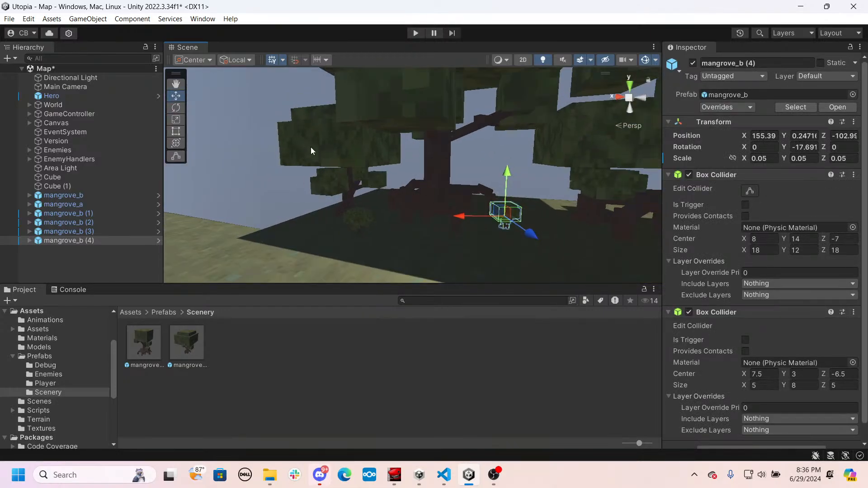
- Rotate the small mangrove_b beside the block wall slightly around its vertical axis
click(311, 148)
key(e)
drag(321, 175, 347, 171)
right_drag(347, 171, 516, 161)
- Rotate the large mangrove_a to about 14.33° around Y
click(516, 161)
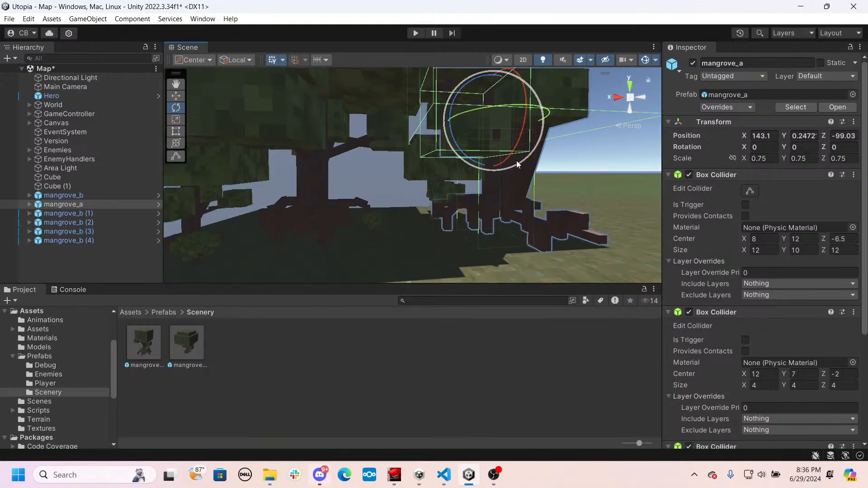
drag(488, 112, 455, 161)
right_drag(455, 161, 427, 188)
scroll(194, 175, up, 2)
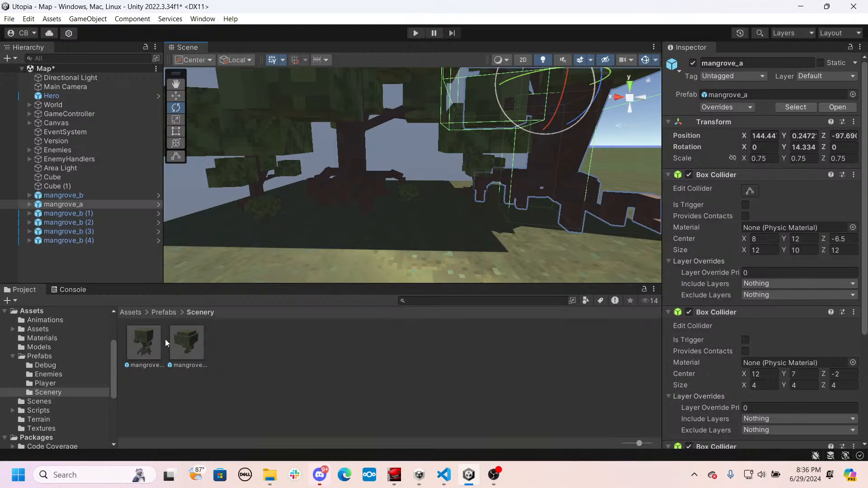
- Place a second mangrove_a in front of the large trees and scale it to 0.2 on all three axes
drag(144, 342, 484, 268)
click(770, 159)
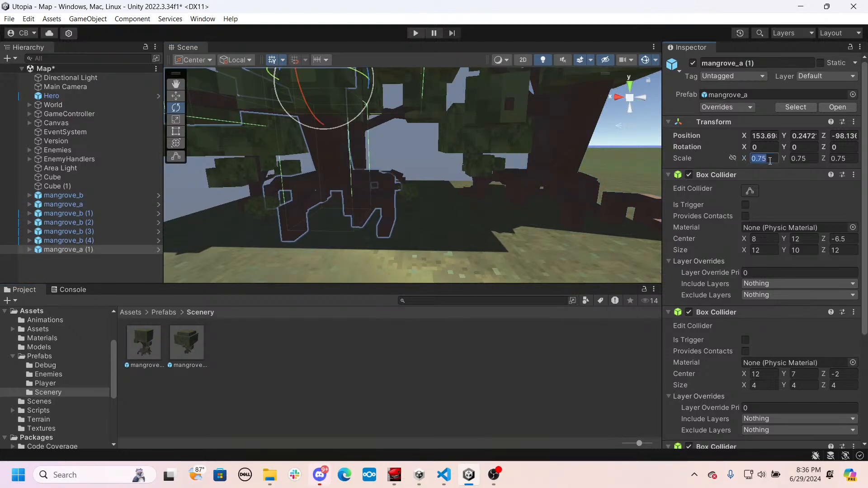
text(0.3)
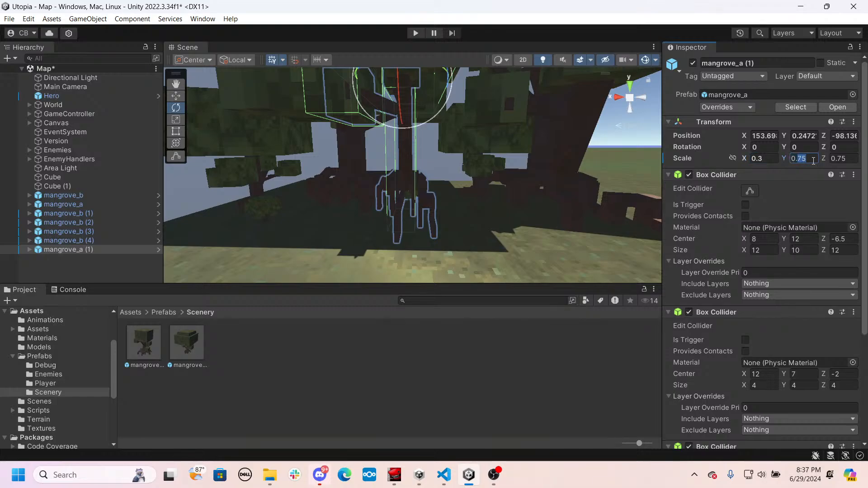
text(0.3)
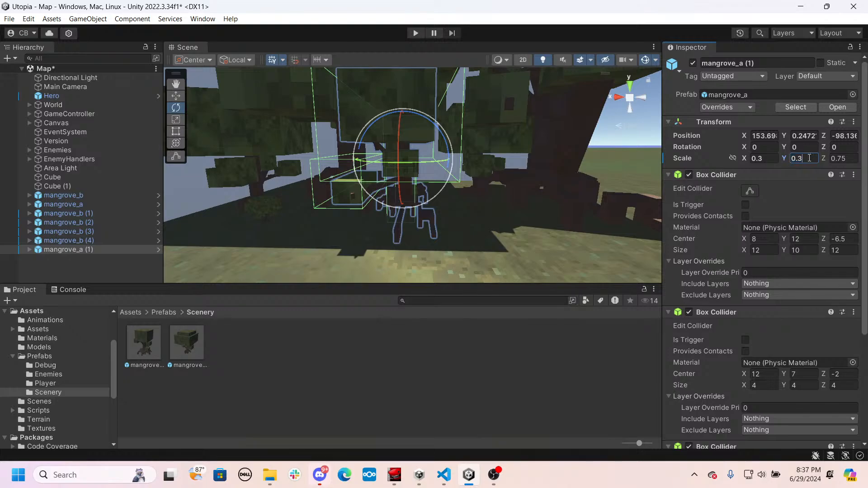
key(BackSpace)
text(2)
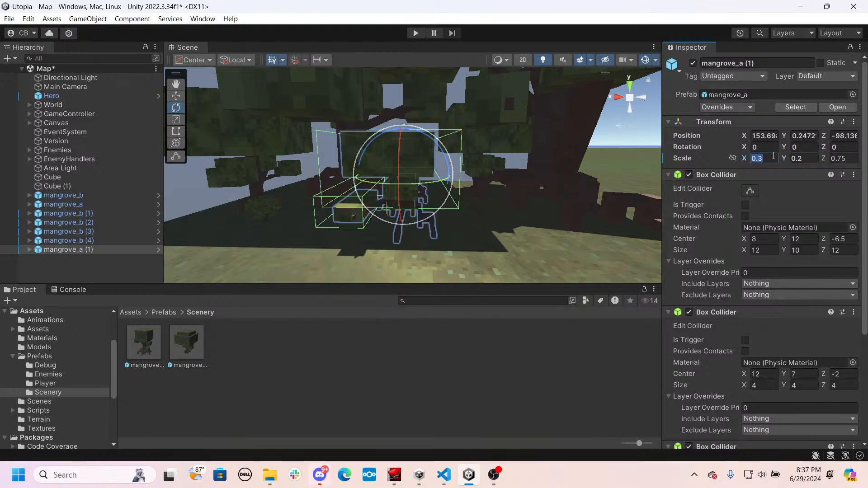
key(BackSpace)
text(2)
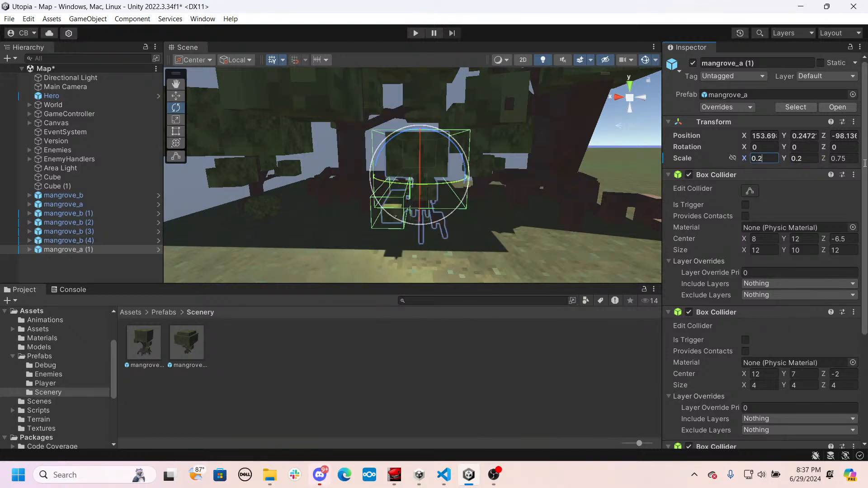
key(BackSpace)
key(BackSpace)
text(2)
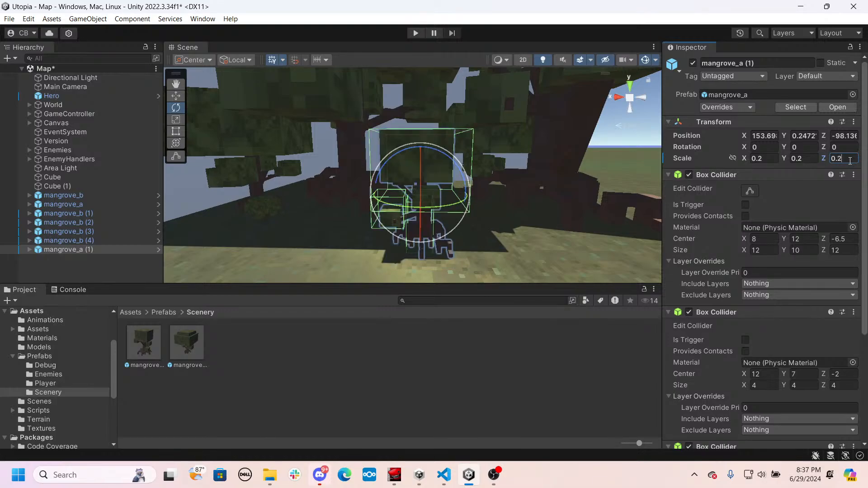
- Move the small mangrove_a in among the large trees, to about X 151.98, Z -102.37
alt+drag(647, 184, 392, 187)
key(w)
key(w)
mouse_move(392, 187)
right_down()
mouse_move(431, 188)
mouse_move(401, 191)
right_up()
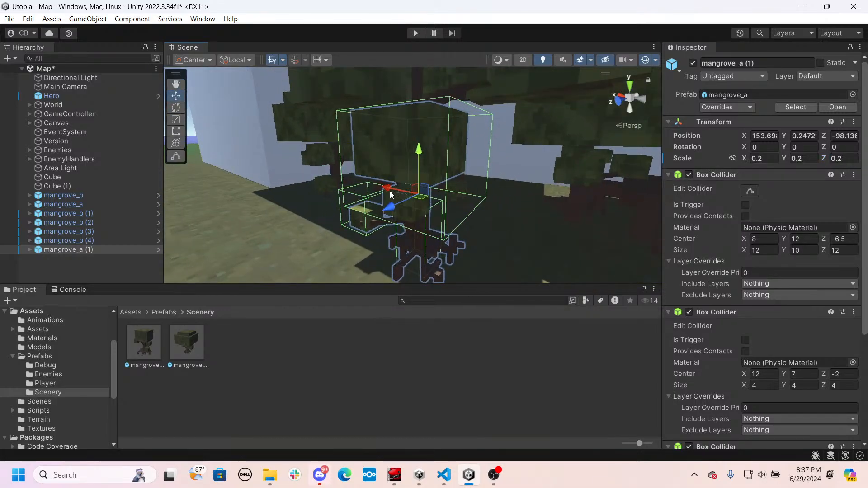
drag(389, 190, 460, 216)
key(s)
right_drag(461, 215, 367, 220)
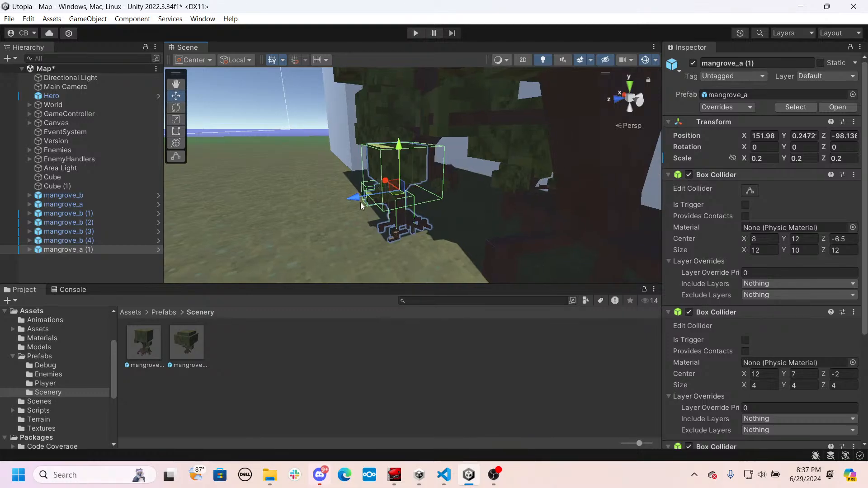
drag(360, 194, 446, 200)
key(a)
right_drag(446, 200, 637, 186)
key(a)
right_drag(541, 207, 637, 201)
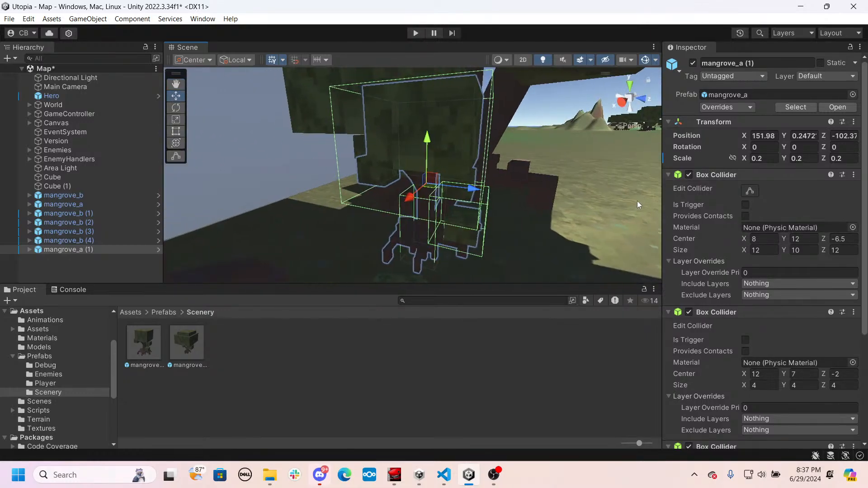
- Shift the small mangrove_a further back under the trees, to about X 152.18, Z -106.18
drag(459, 192, 249, 193)
click(404, 186)
click(446, 195)
drag(318, 169, 312, 168)
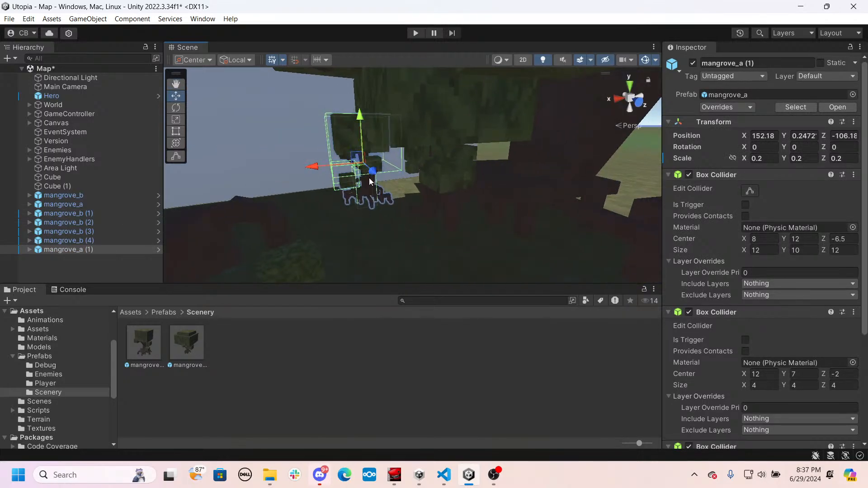
alt+drag(368, 178, 330, 183)
mouse_move(427, 162)
right_down()
mouse_move(373, 132)
mouse_move(398, 134)
mouse_move(436, 163)
right_up()
- Rotate the small mangrove_a to about -28.4° around Y
key(e)
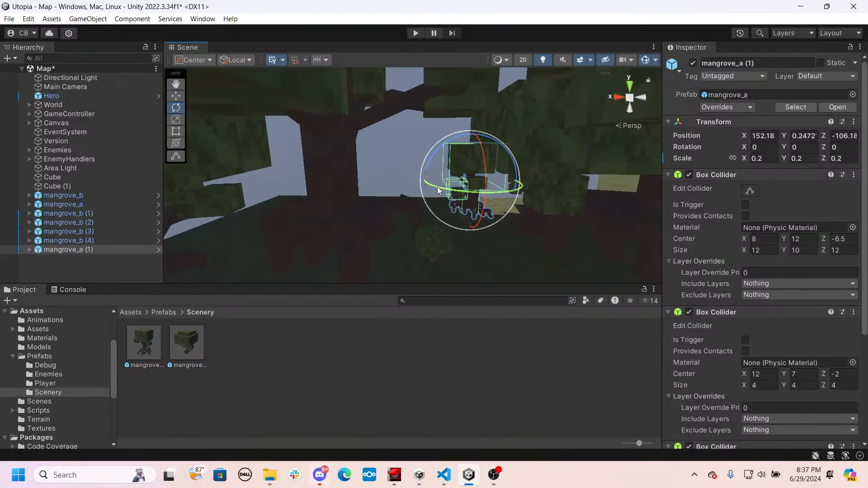
drag(438, 190, 469, 194)
key(w)
right_drag(432, 174, 475, 185)
- Duplicate the rotated small mangrove_a and move the copy to about X 154.68, Z -107.12
key(ctrl+d)
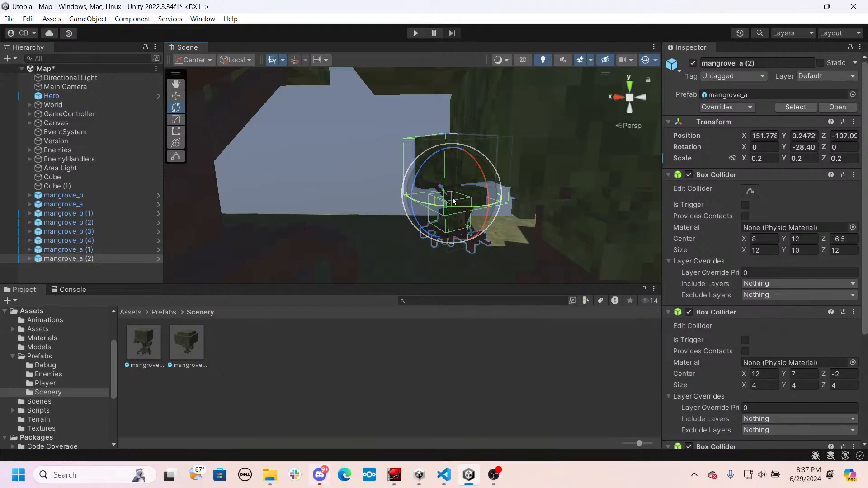
key(w)
drag(419, 204, 333, 213)
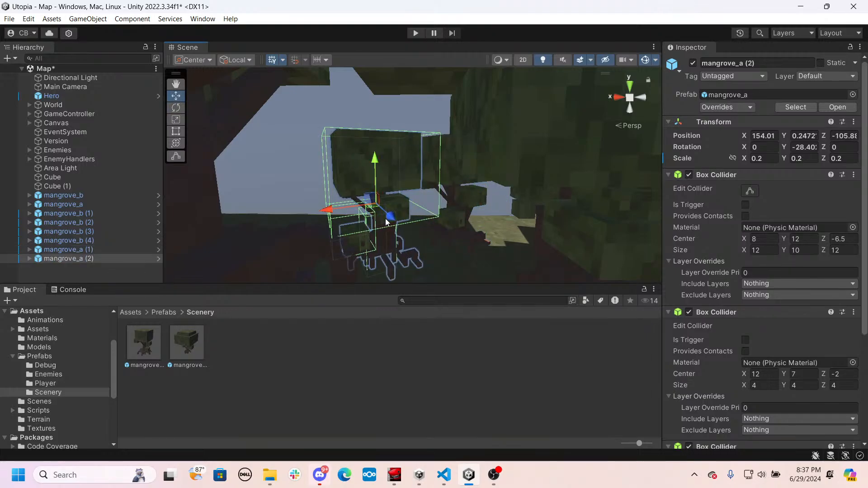
drag(387, 221, 372, 205)
key(s)
right_drag(372, 206, 389, 202)
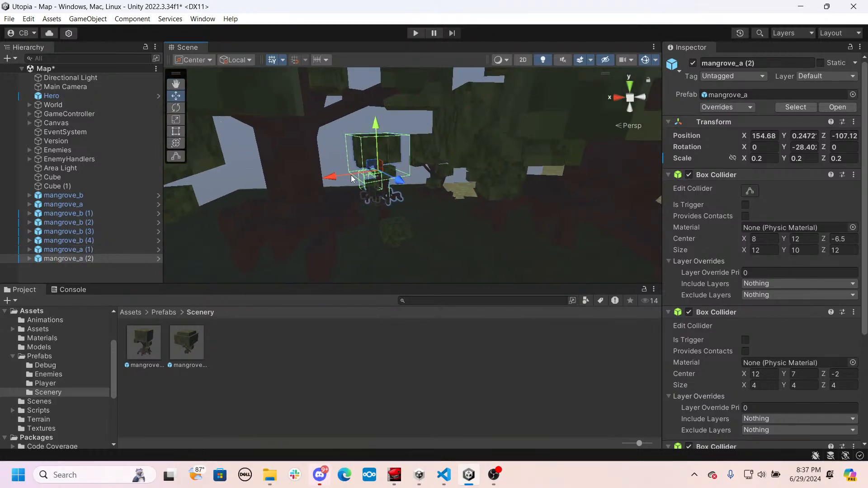
- Move the duplicated small mangrove_a past the large trunk toward the cube building, to about X 160.18, Z -105.29
drag(350, 175, 255, 196)
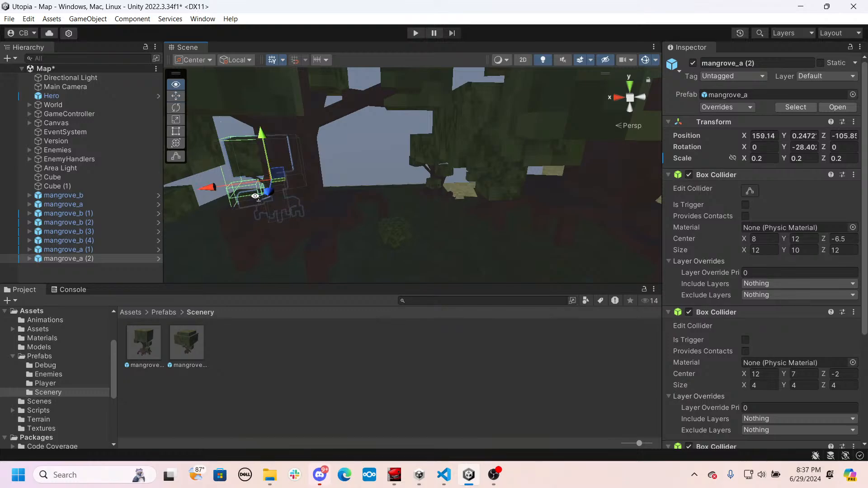
key(w)
right_drag(256, 196, 305, 214)
drag(365, 208, 318, 228)
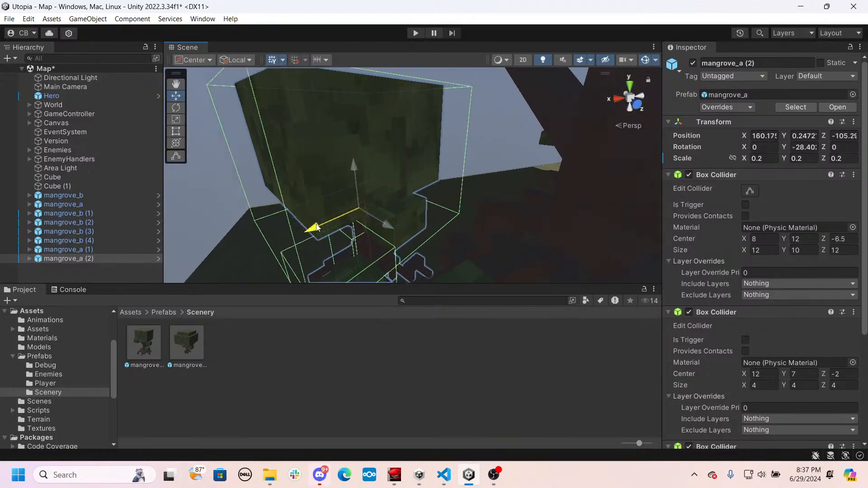
drag(382, 222, 449, 217)
- Place another mangrove_a prefab in front of the large trees at about X 157.13, Z -101.46
key(e)
right_drag(455, 218, 155, 332)
key(s)
key(w)
drag(483, 279, 524, 254)
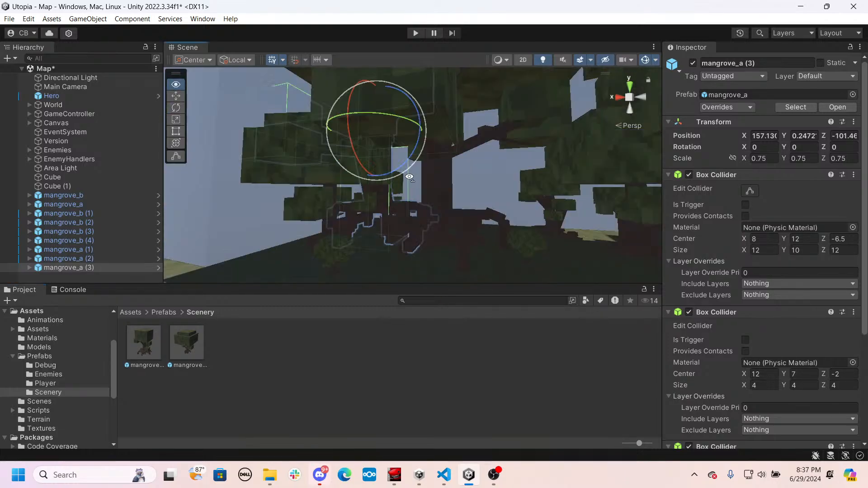
right_drag(408, 177, 405, 176)
key(w)
key(e)
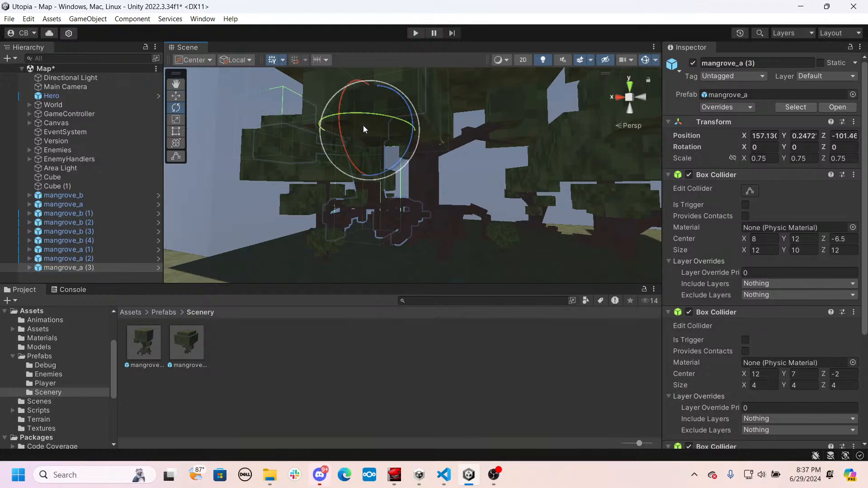
key(w)
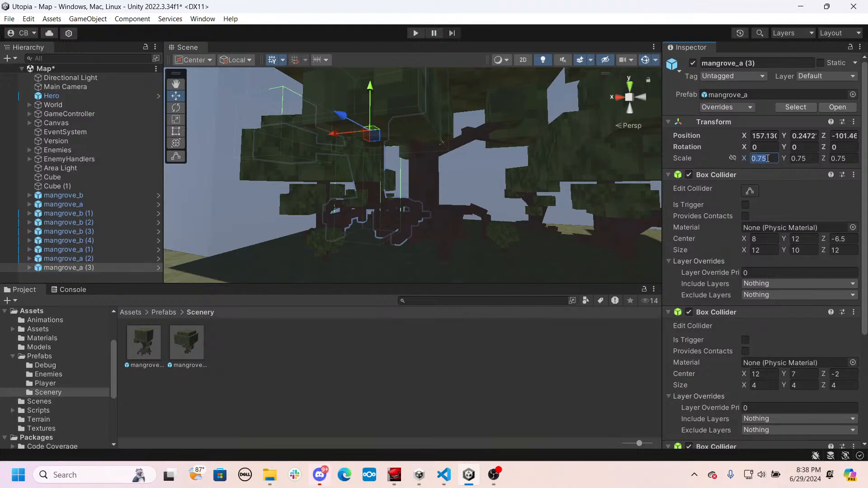
- Scale the newly placed mangrove_a to 0.15 on all three axes
text(0.15)
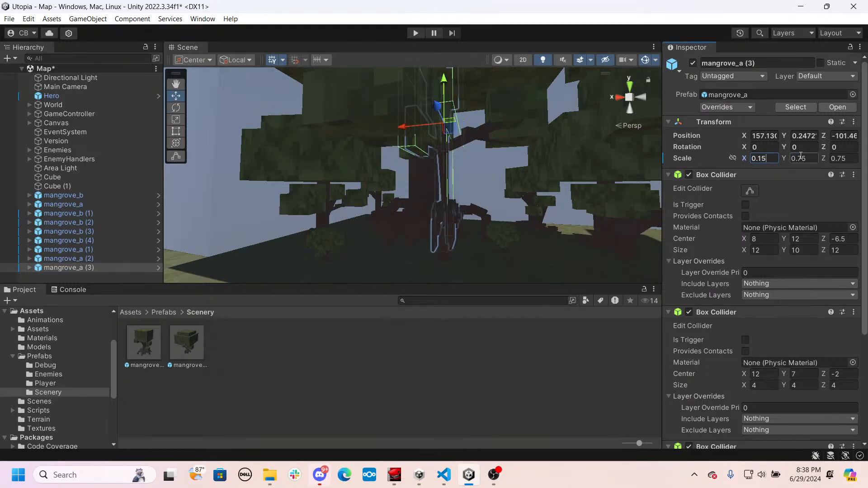
text(0.15)
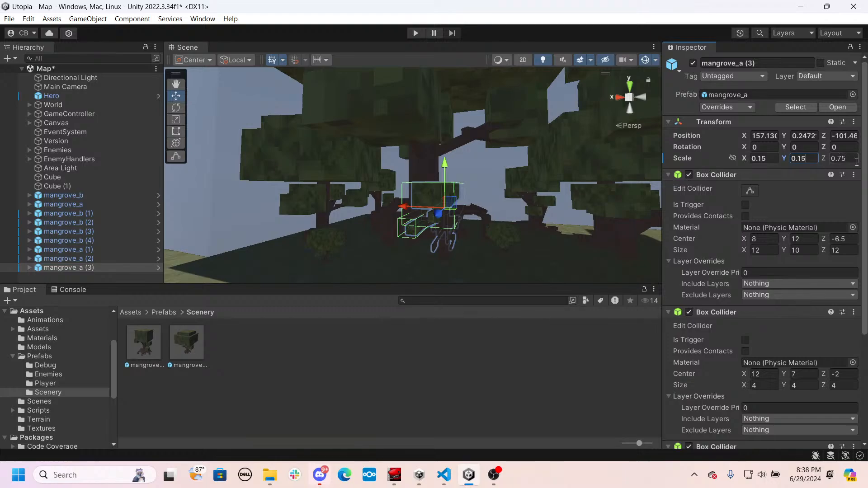
text(0.15)
key(Return)
key(f)
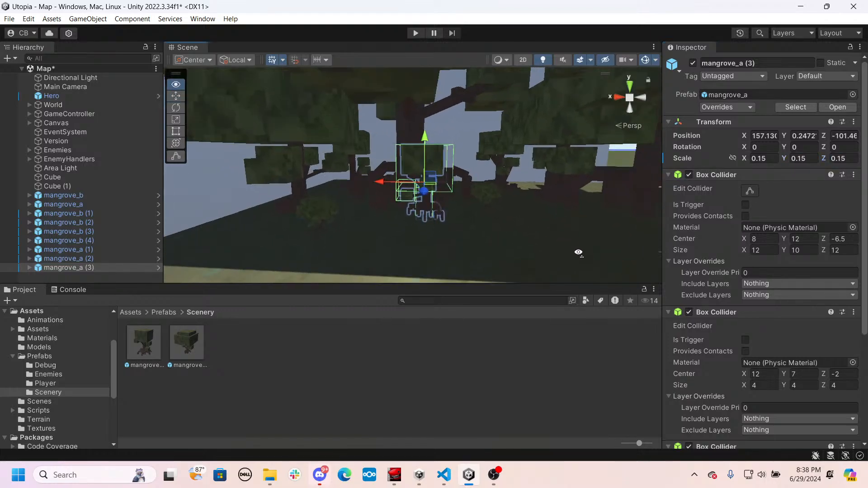
- Move the 0.15-scale mangrove_a to about X 150.75, Z -102.02 and rotate it to about -23.8° around Y
key(e)
key(w)
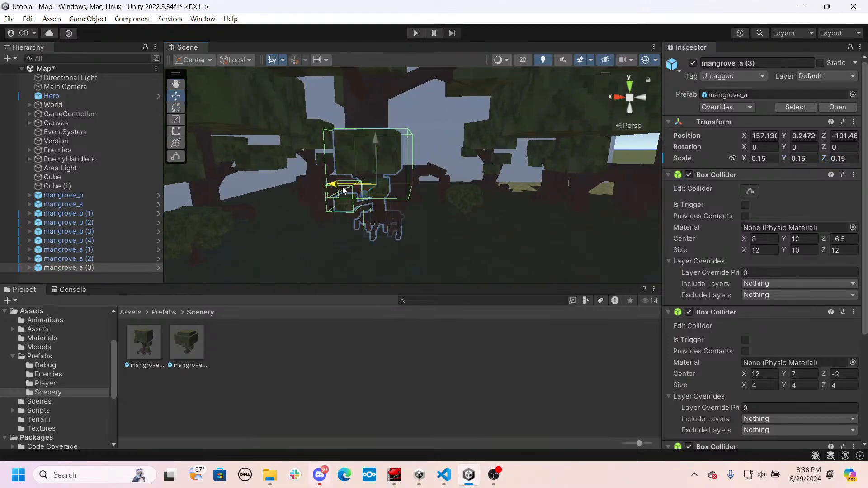
drag(343, 191, 525, 221)
key(d)
right_drag(525, 221, 529, 225)
key(s)
key(a)
drag(327, 178, 434, 194)
key(e)
right_drag(436, 195, 457, 212)
key(a)
key(w)
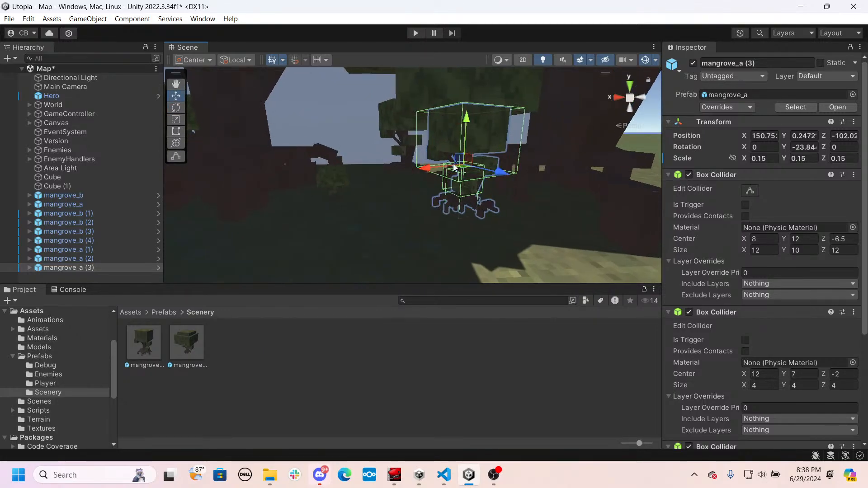
- Shift the 0.15-scale mangrove_a back toward the grove, to about X 152.78, Z -102.21
click(415, 175)
click(459, 175)
drag(421, 170, 362, 204)
right_drag(362, 205, 385, 250)
key(w)
right_drag(371, 231, 446, 237)
drag(444, 214, 411, 210)
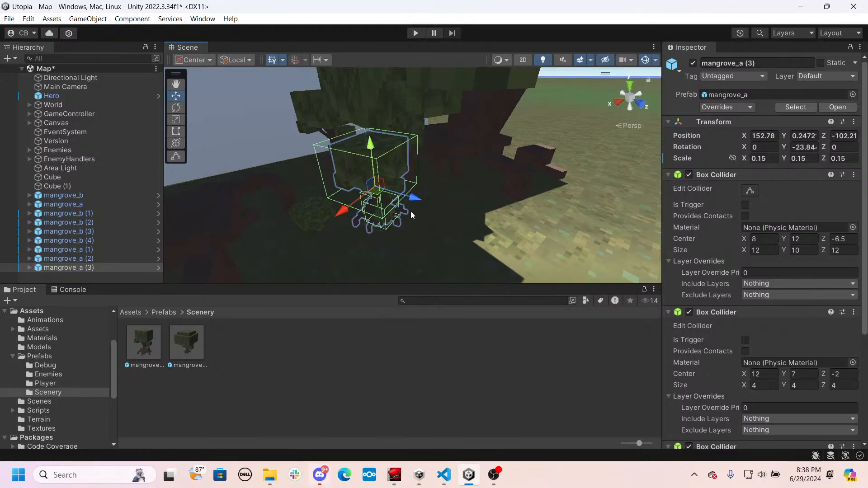
right_drag(410, 210, 371, 213)
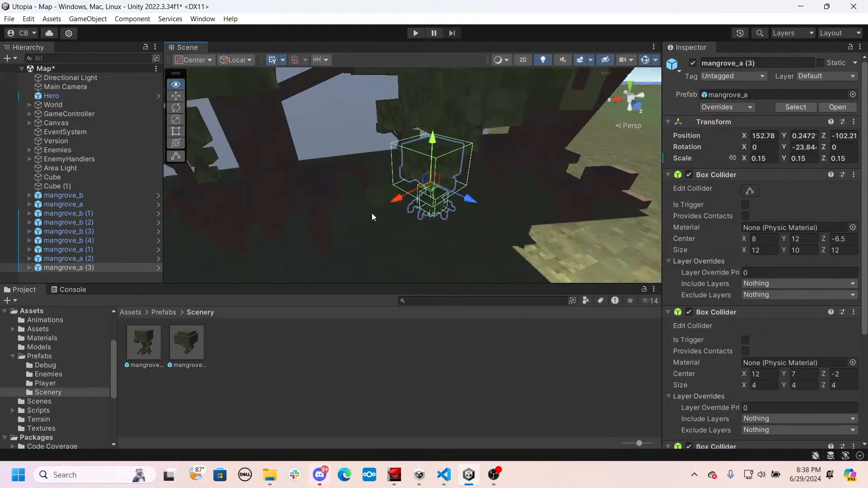
right_drag(458, 208, 292, 180)
key(w)
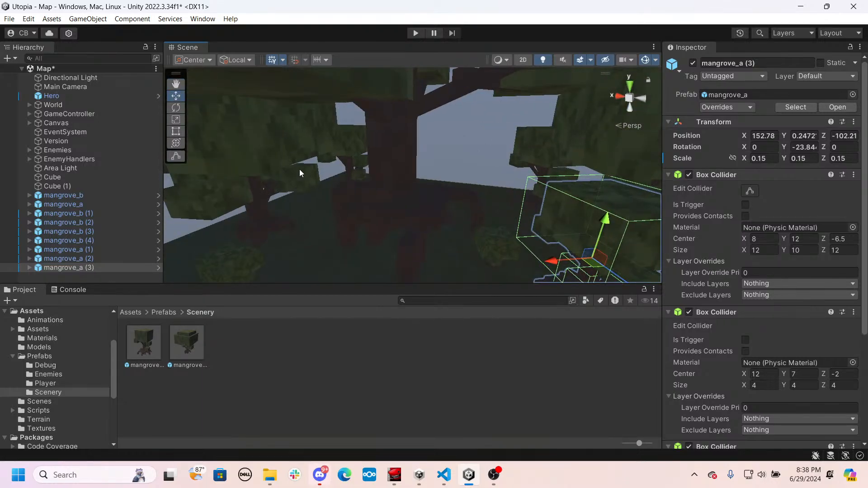
key(f)
right_drag(474, 216, 312, 152)
click(63, 195)
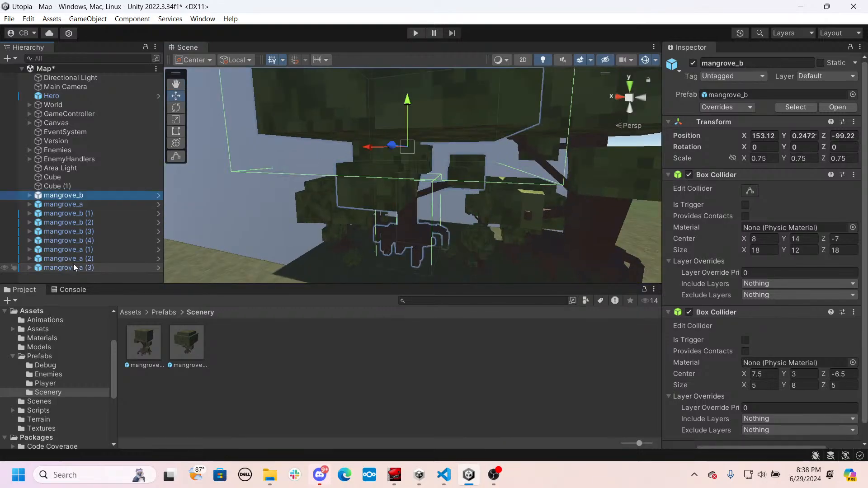
shift+click(69, 267)
right_click(61, 199)
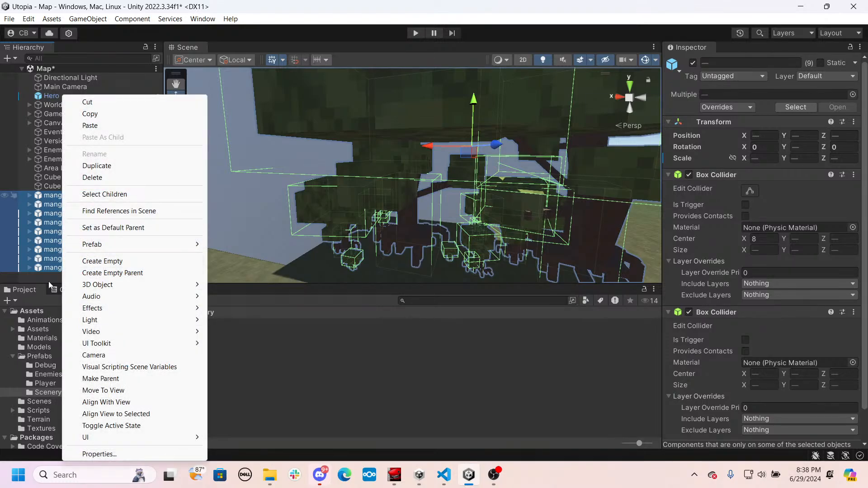
click(118, 261)
key(ctrl+z)
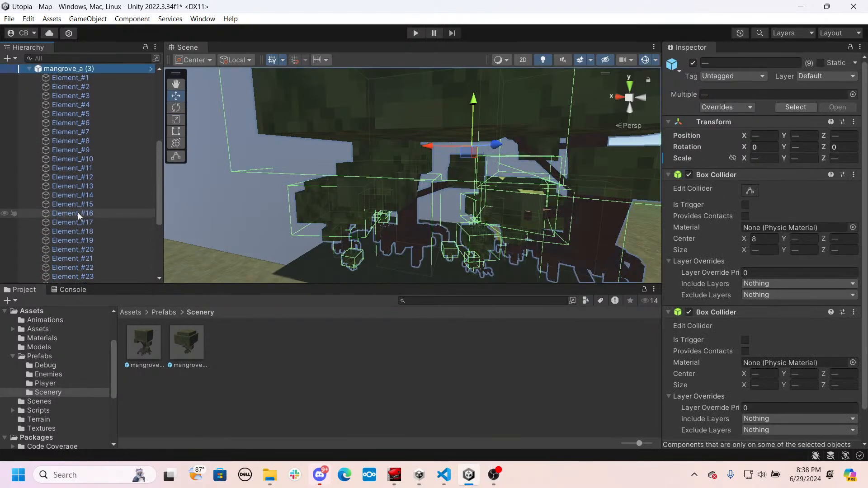
scroll(78, 213, up, 3)
scroll(47, 148, up, 3)
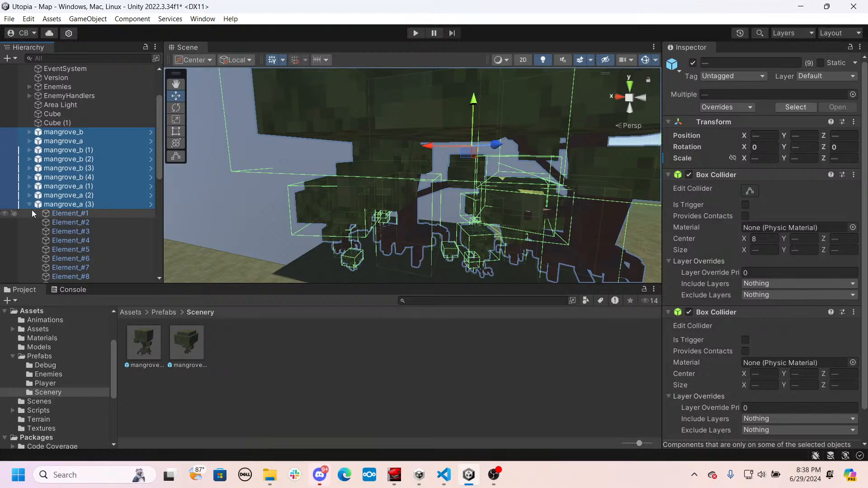
click(30, 212)
- Create an empty object at the top level of the Map scene and name it Wall1
right_click(47, 278)
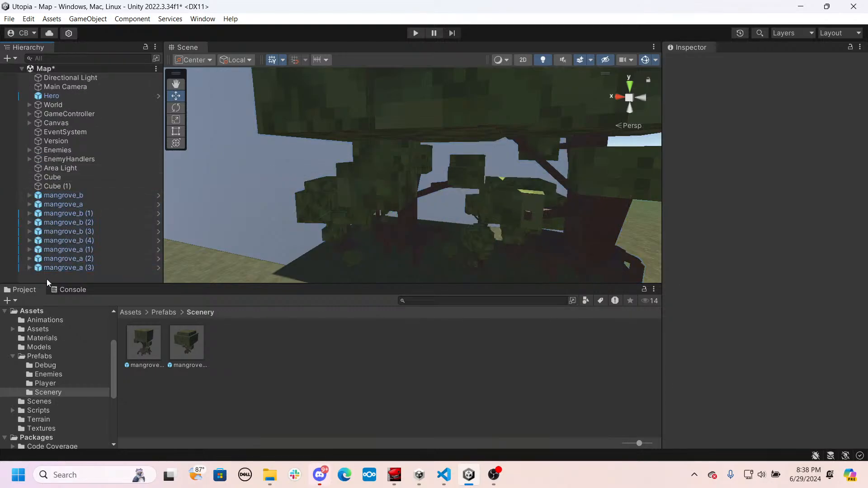
click(86, 164)
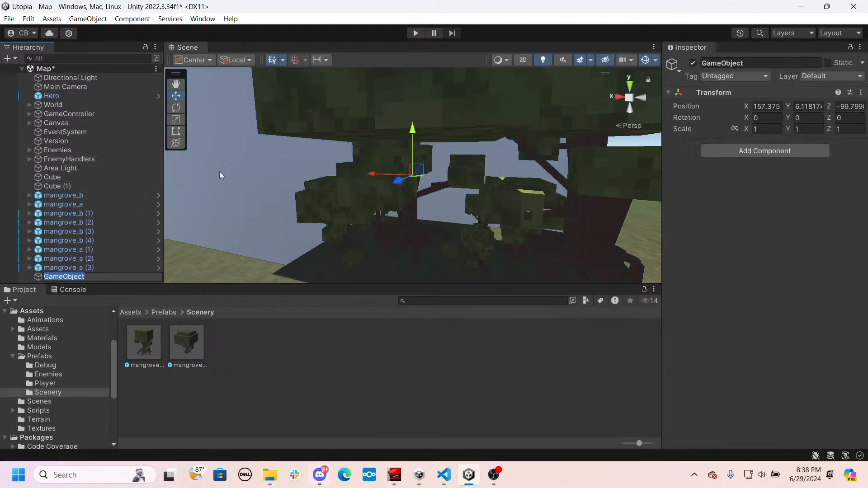
text(Wall1)
key(Return)
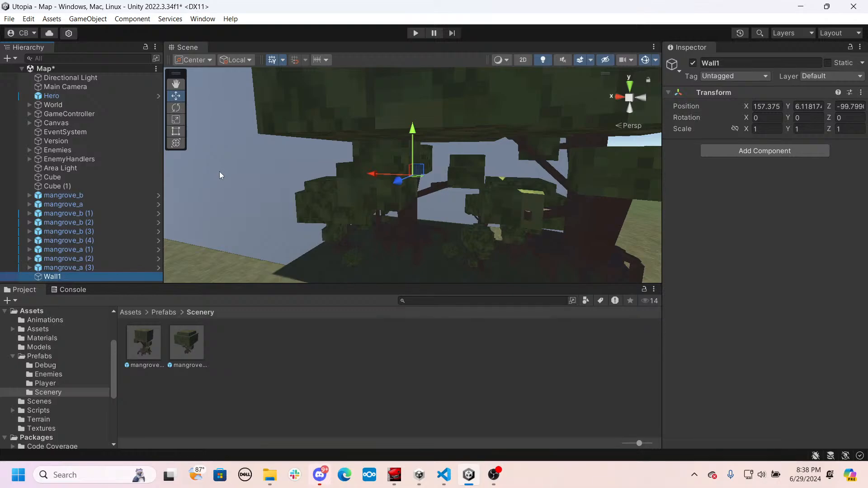
- Make all the mangrove objects, from mangrove_b through mangrove_a (3), children of Wall1
click(72, 195)
shift+click(55, 267)
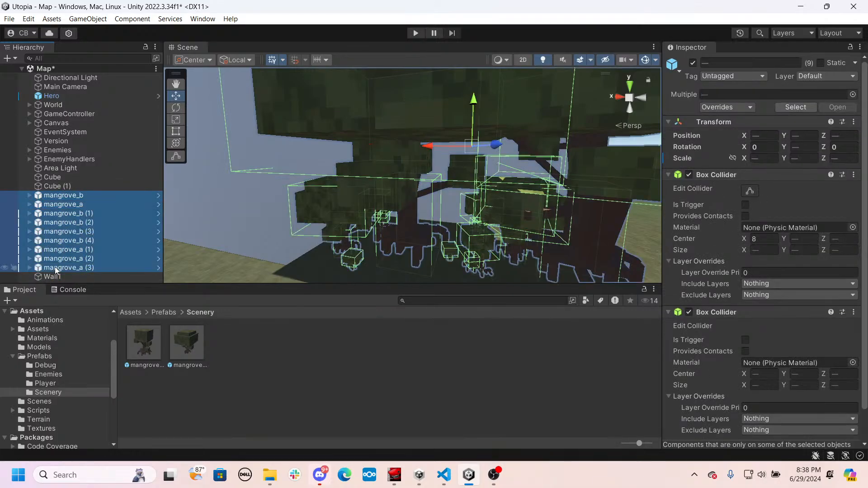
drag(53, 277, 56, 277)
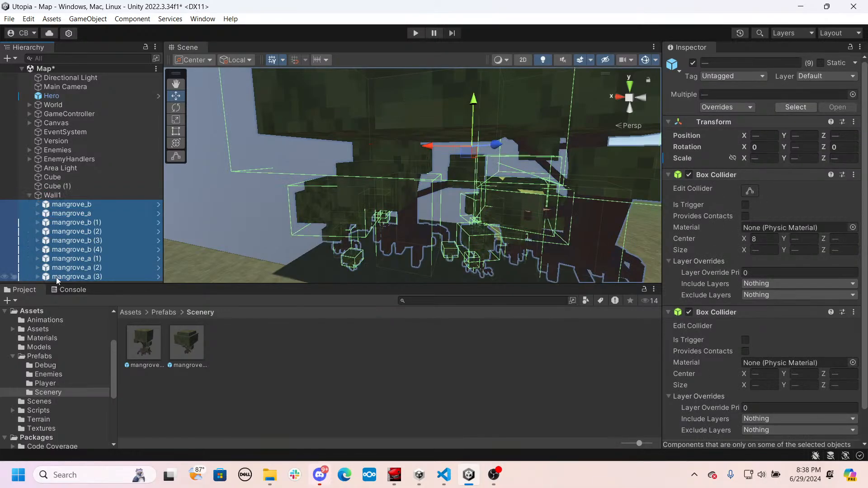
click(29, 196)
- Add a Box Collider component to Wall1
click(50, 197)
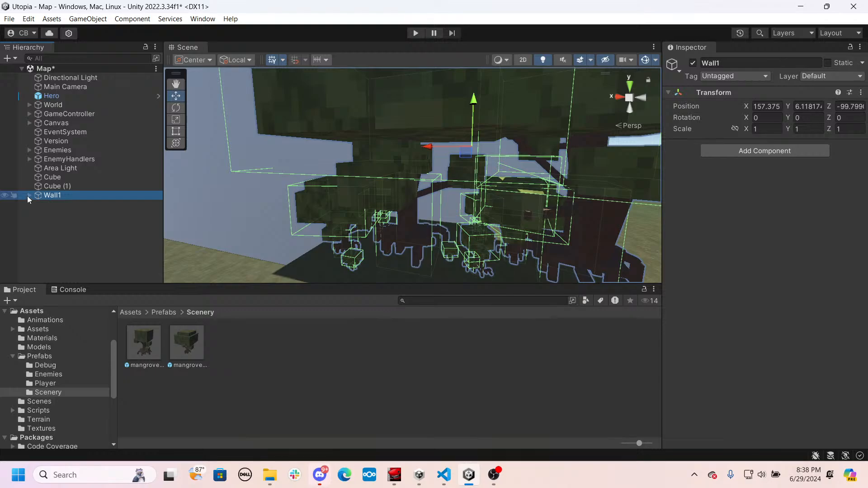
click(29, 196)
right_click(63, 197)
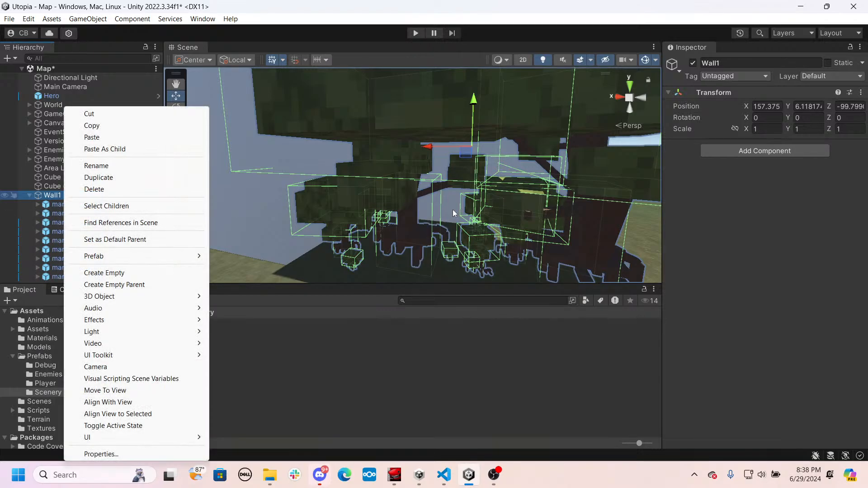
click(737, 153)
text(B)
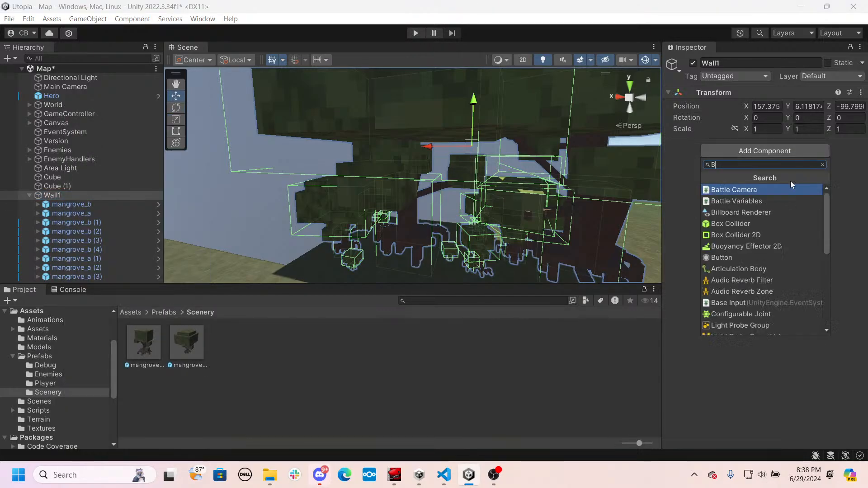
text(ox C)
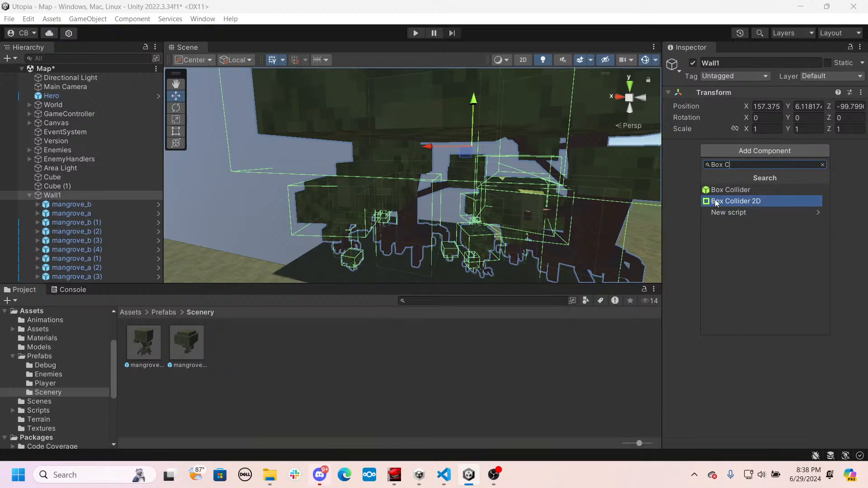
click(726, 191)
- Take all the mangrove objects out of Wall1 and return them to the scene's top level above it
right_drag(470, 183, 493, 198)
key(s)
key(w)
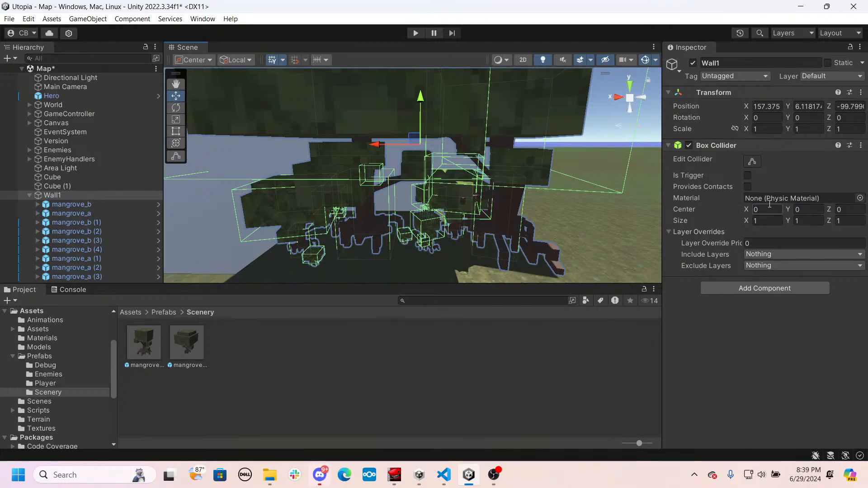
right_drag(536, 172, 520, 181)
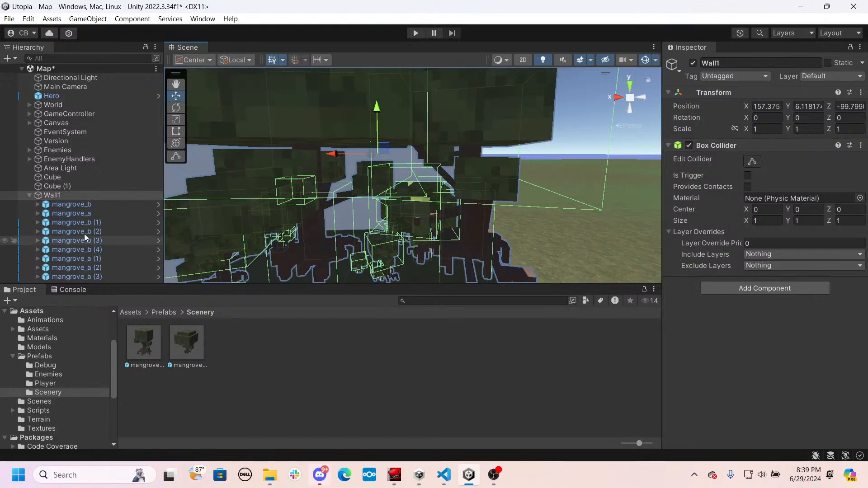
click(70, 207)
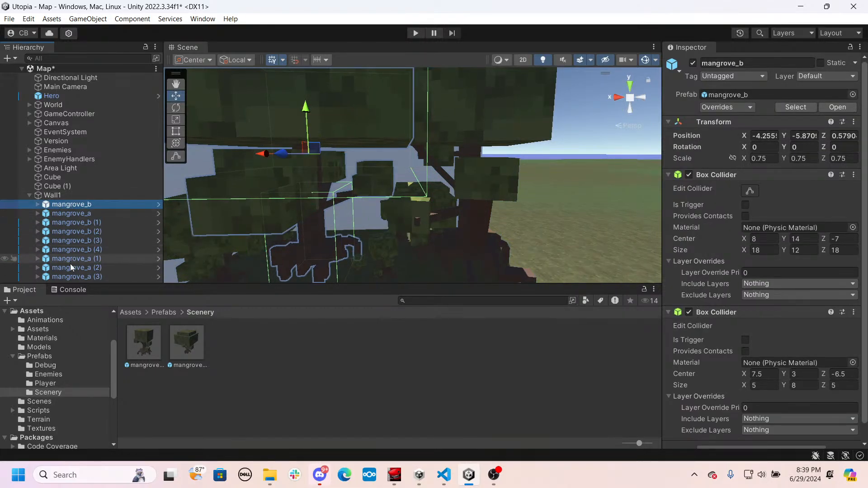
shift+click(69, 276)
drag(69, 277, 52, 192)
- Move Wall1 back into the grove along Z, to about -105.23
click(58, 276)
right_drag(311, 187, 571, 244)
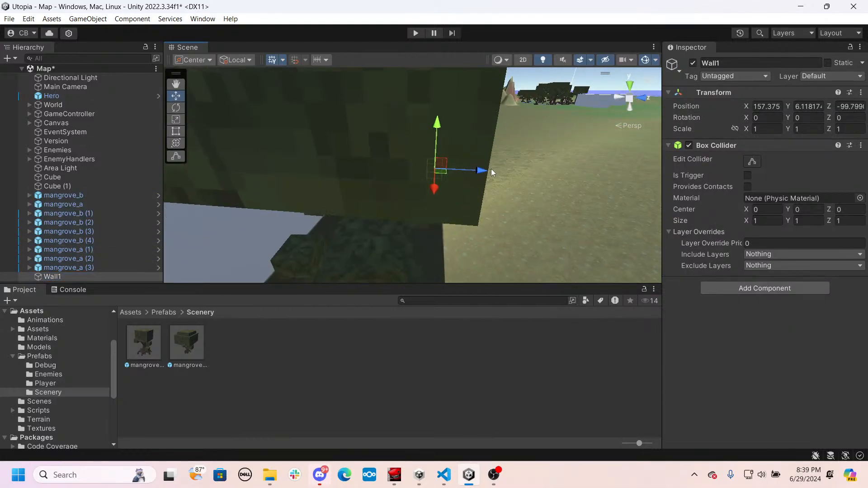
drag(470, 172, 395, 175)
key(d)
right_drag(424, 178, 158, 134)
key(s)
key(q)
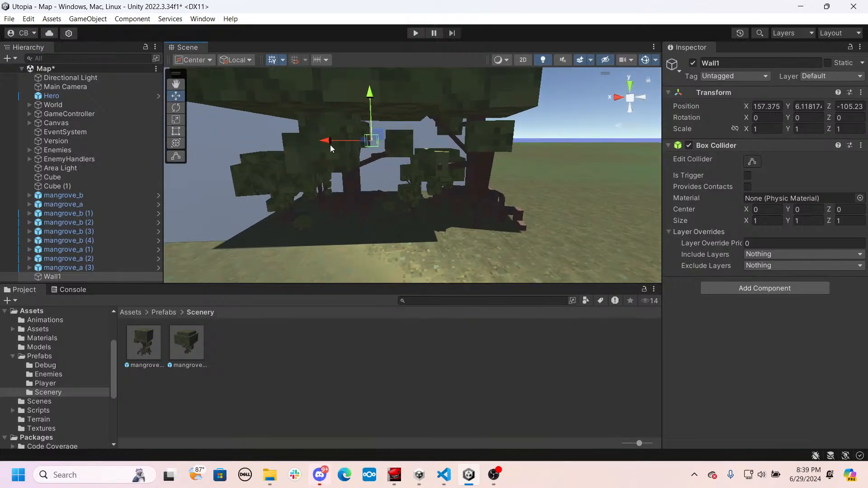
- Shift Wall1 to about X 156.91 and lower it to Y 1 between the mangroves
drag(330, 144, 334, 142)
drag(375, 96, 378, 152)
key(f)
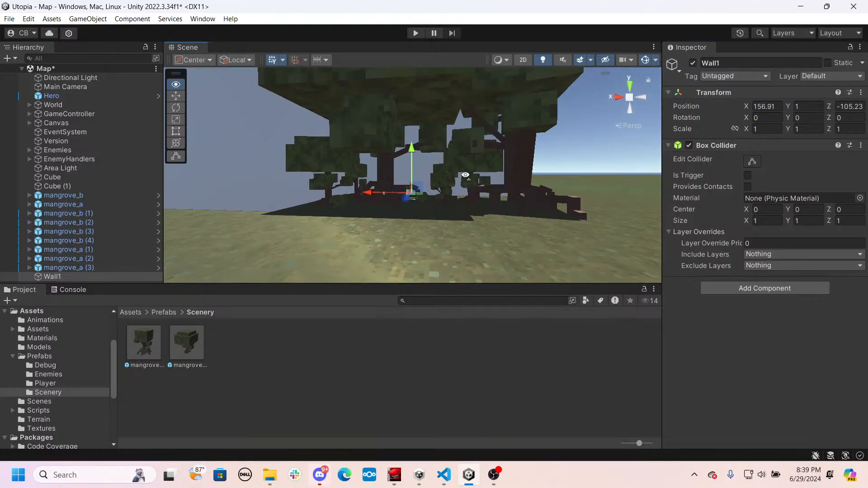
key(w)
mouse_move(465, 175)
right_down()
mouse_move(453, 191)
mouse_move(453, 180)
right_up()
key(d)
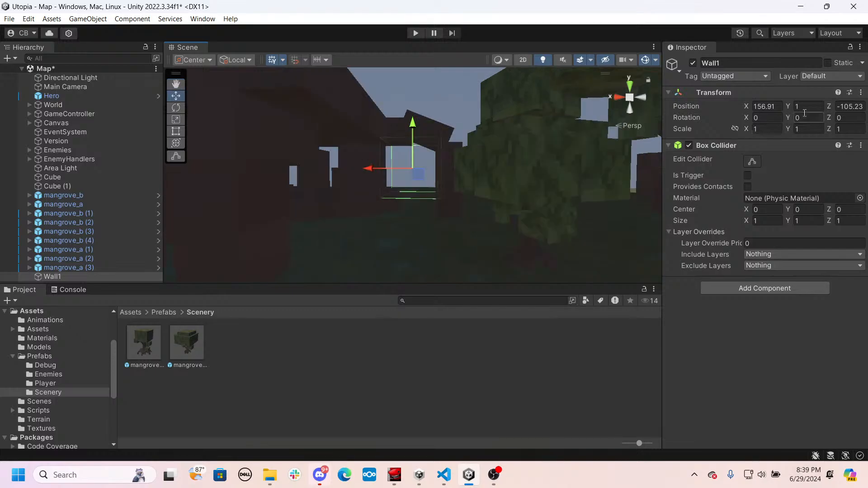
- Lower Wall1 to Y 0.75 and shift it along X to about 156.29 between the mangroves
text(0.75)
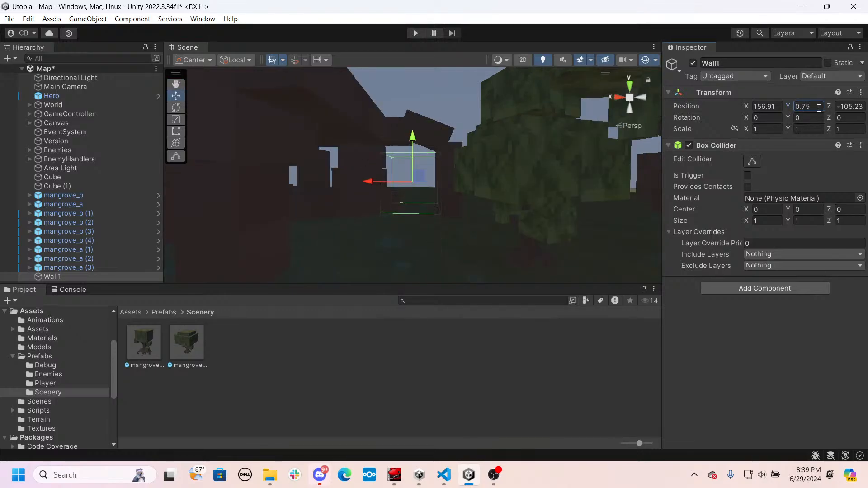
key(s)
right_drag(482, 166, 480, 234)
key(w)
click(387, 212)
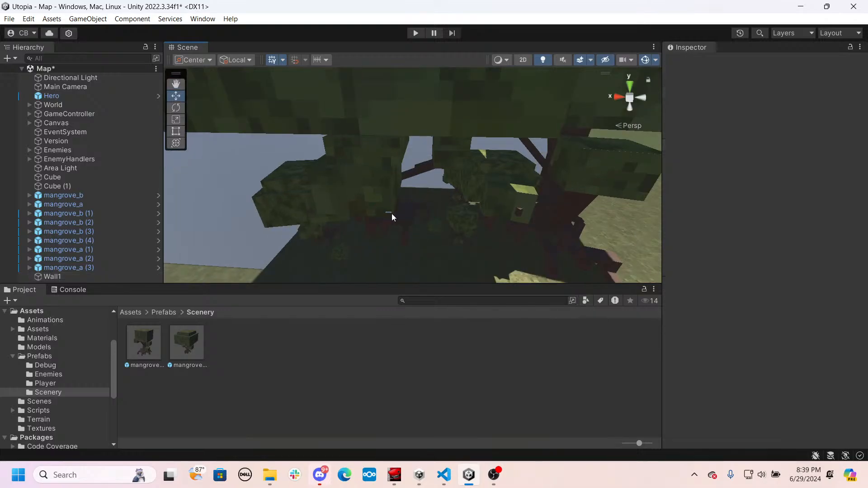
click(84, 273)
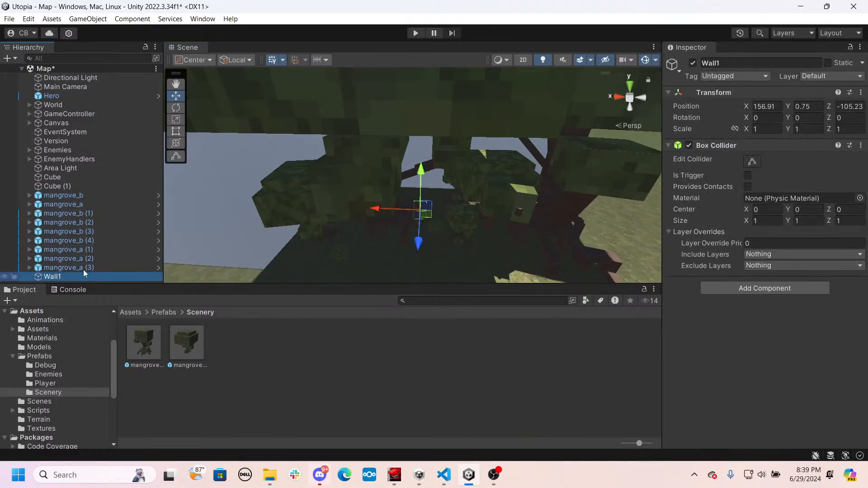
drag(378, 204, 371, 205)
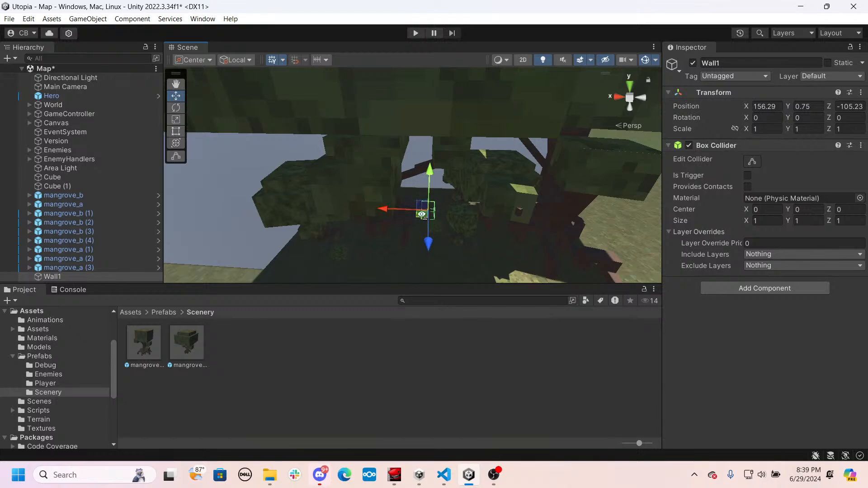
- Set the size of Wall1's box collider to X 20, Y 20 and Z 10
right_drag(375, 207, 456, 212)
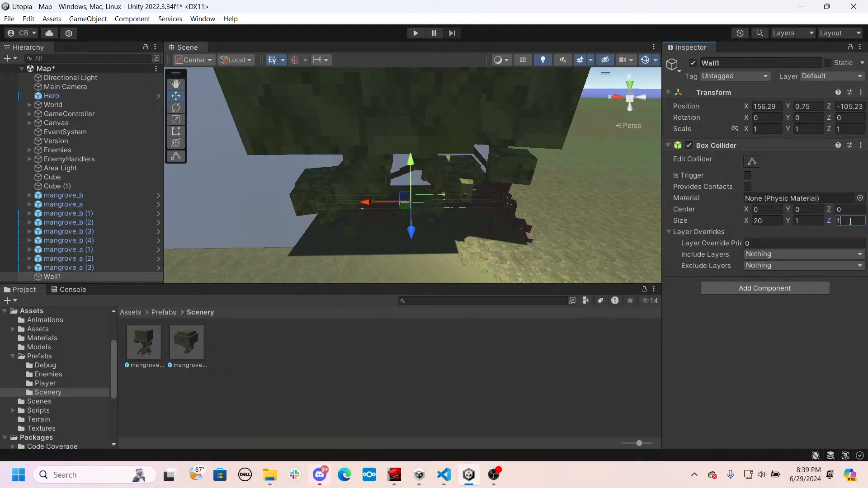
text(0)
alt+drag(559, 204, 390, 204)
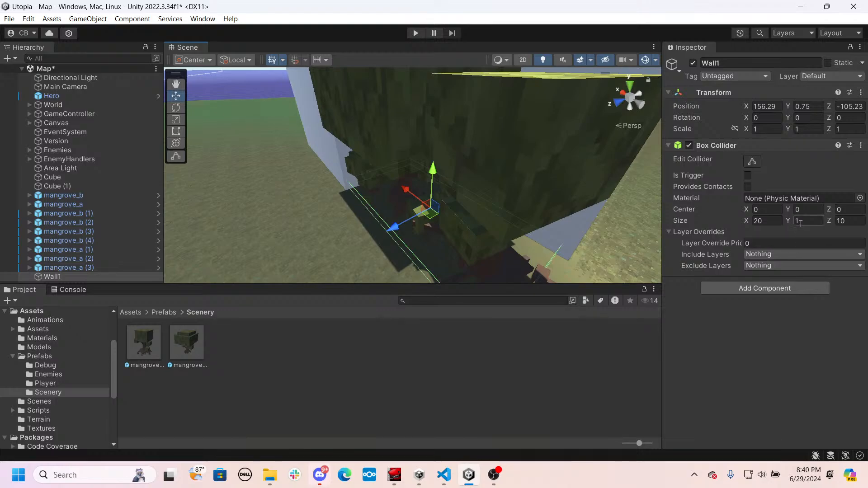
text(20)
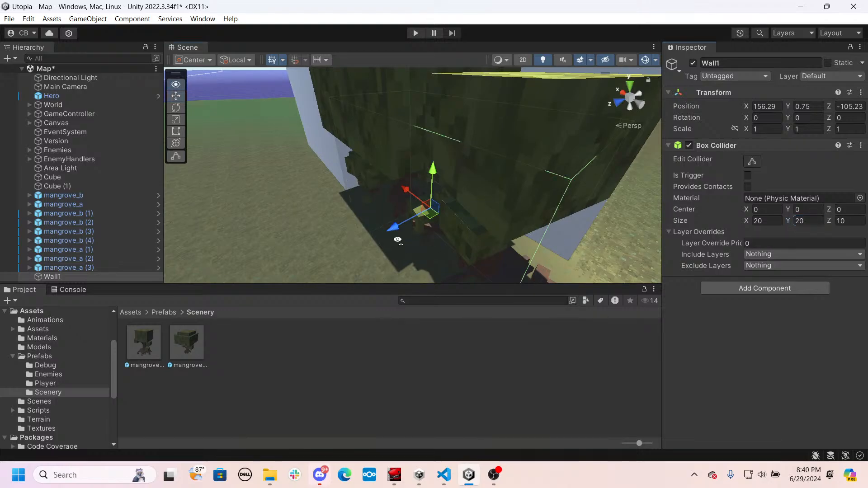
alt+drag(398, 240, 536, 226)
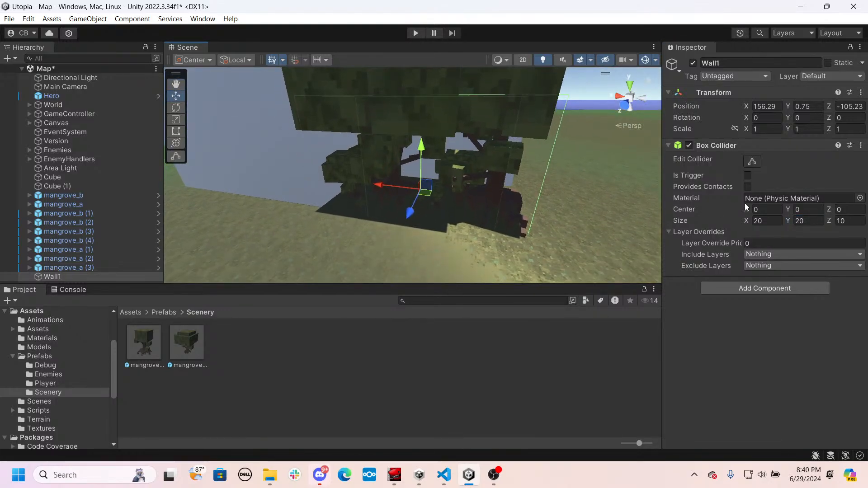
- Raise the center of Wall1's box collider to Y 9.5 so its base sits near the ground
text(10)
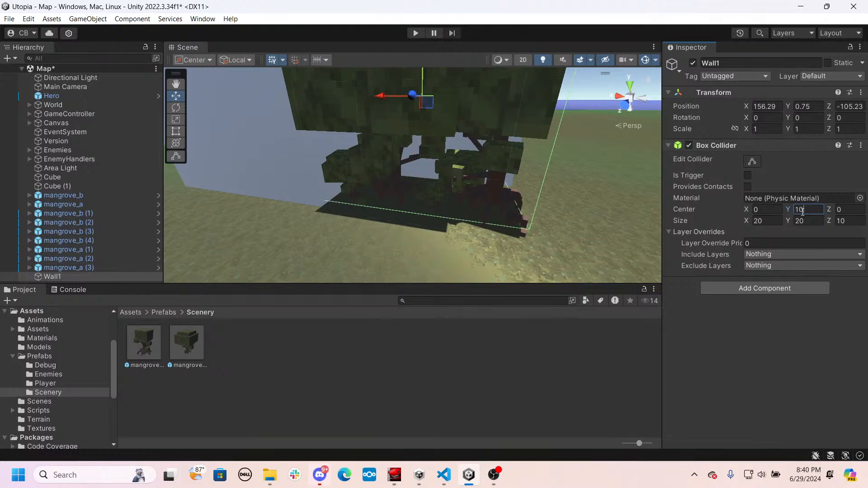
alt+drag(513, 236, 525, 169)
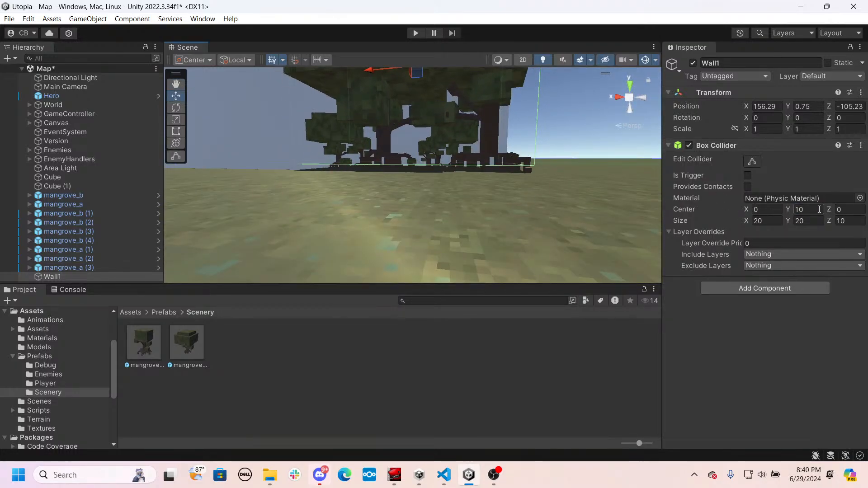
text(9)
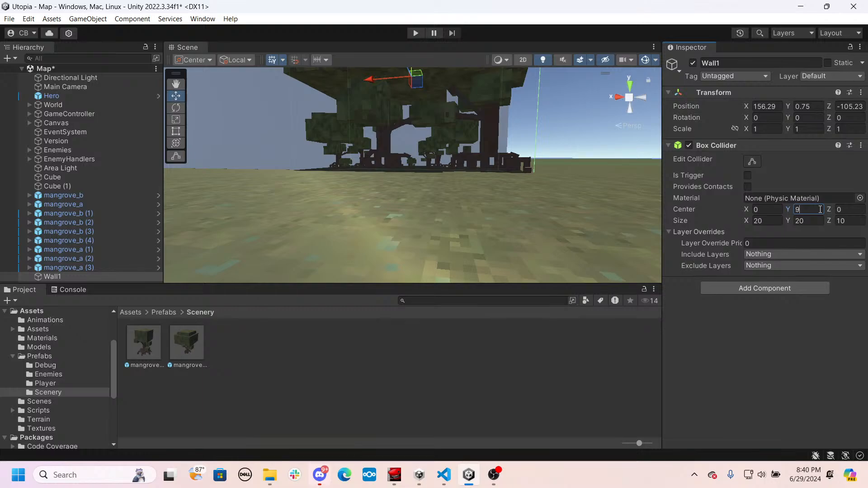
text(.75)
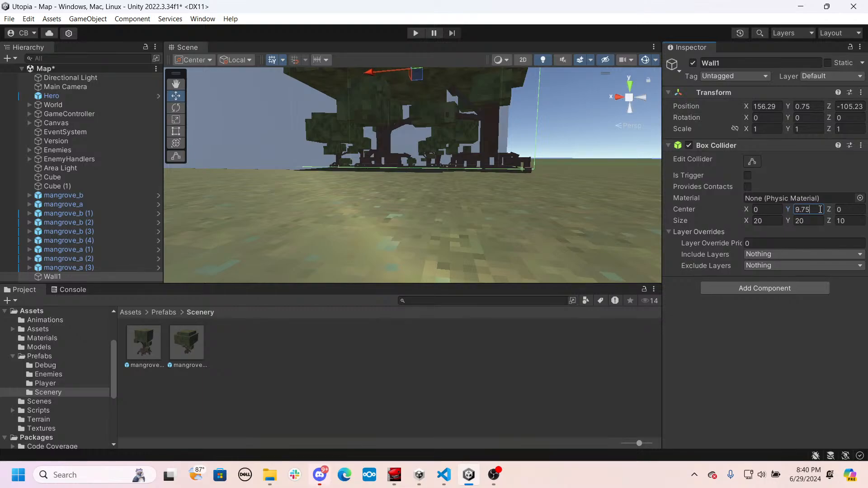
right_drag(484, 253, 456, 211)
key(w)
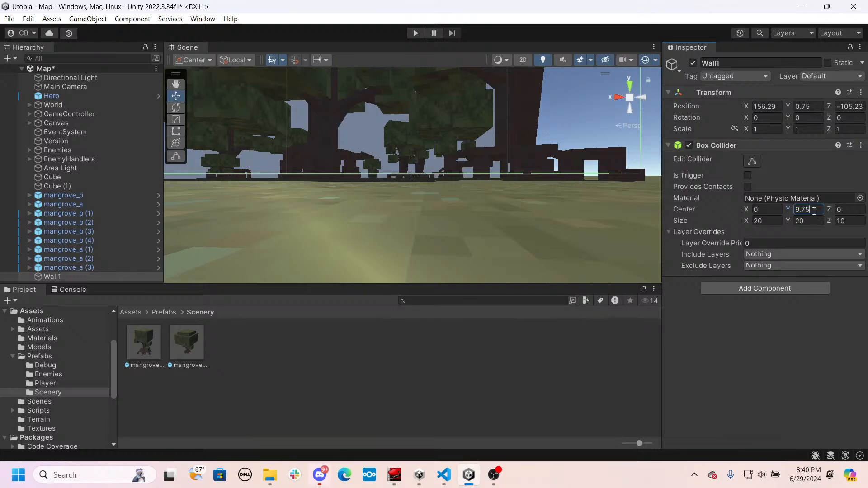
key(BackSpace)
key(BackSpace)
text(5)
- Nest all the mangroves under Wall1 and save Wall1 as a prefab in the Scenery folder
key(s)
right_drag(362, 237, 195, 245)
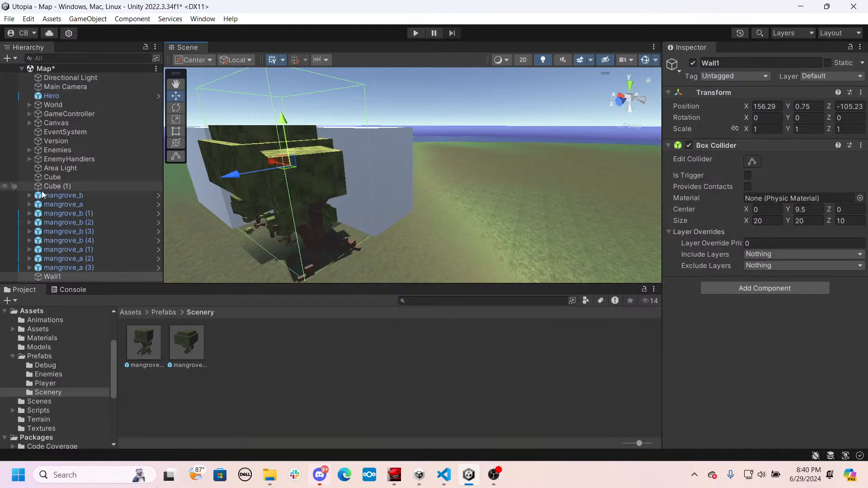
click(59, 195)
shift+click(78, 265)
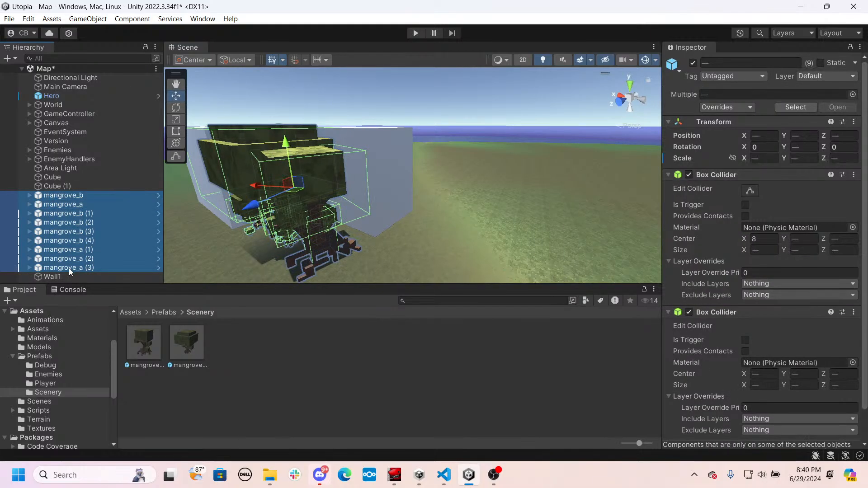
drag(63, 278, 66, 278)
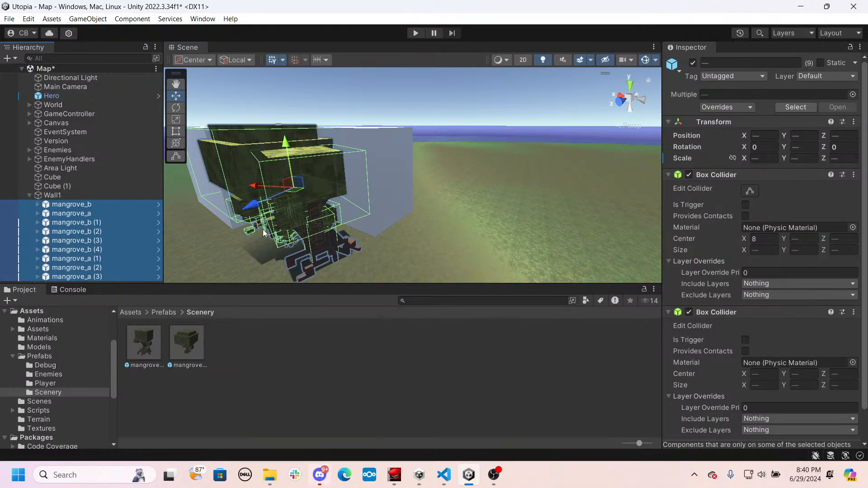
click(29, 196)
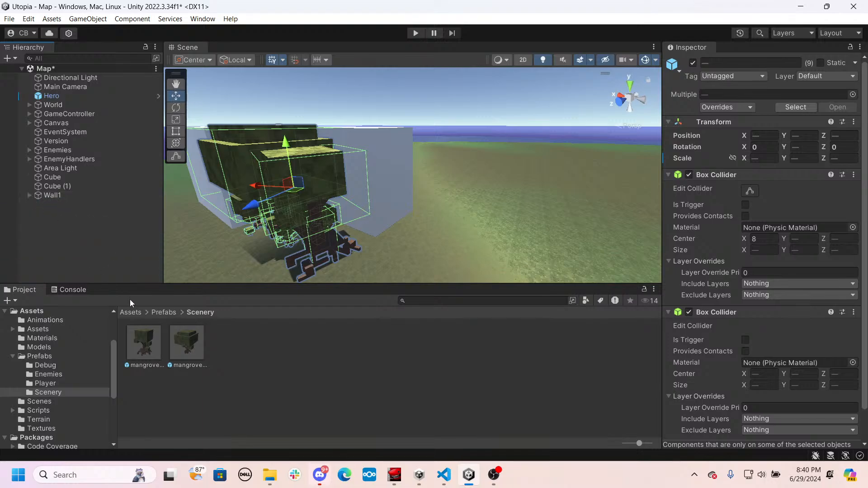
drag(61, 198, 349, 373)
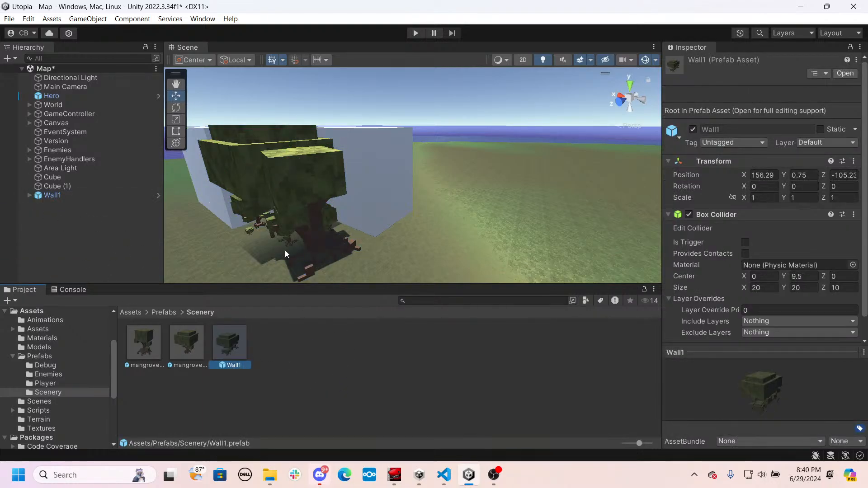
- Place a trial instance of the Wall1 prefab in the open field, inspect it from several sides, and delete it
drag(247, 349, 601, 254)
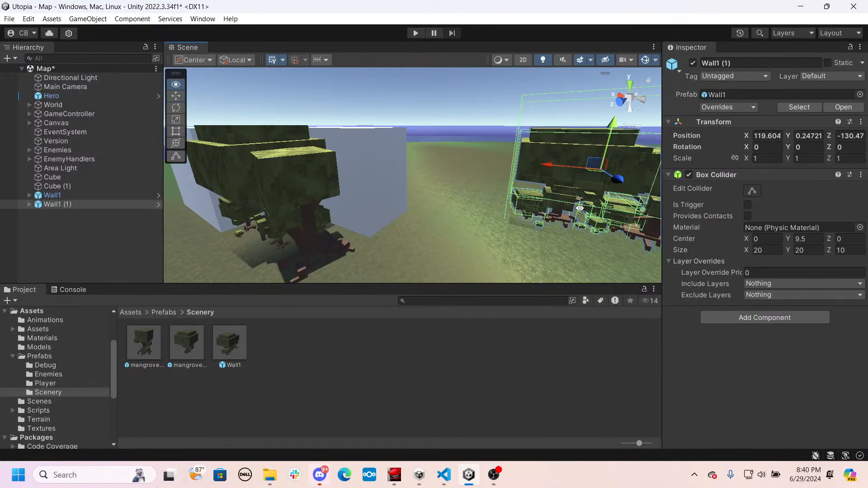
right_drag(605, 206, 620, 217)
key(d)
key(w)
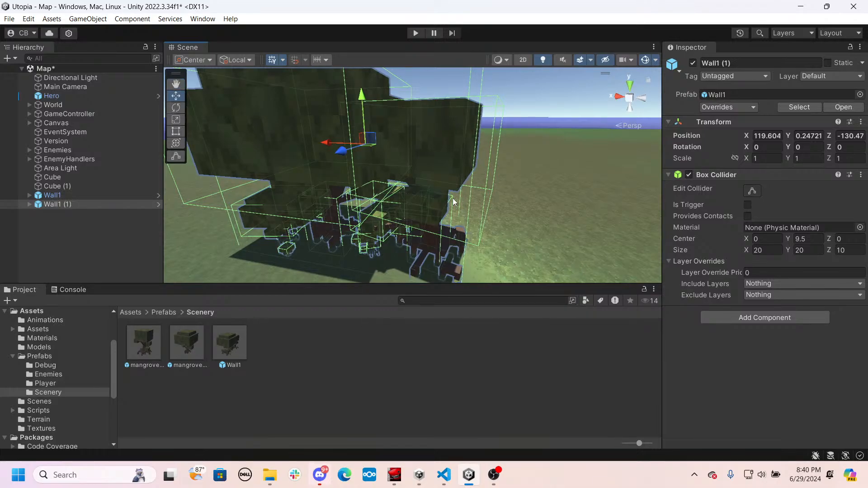
right_drag(453, 199, 271, 194)
key(s)
key(Delete)
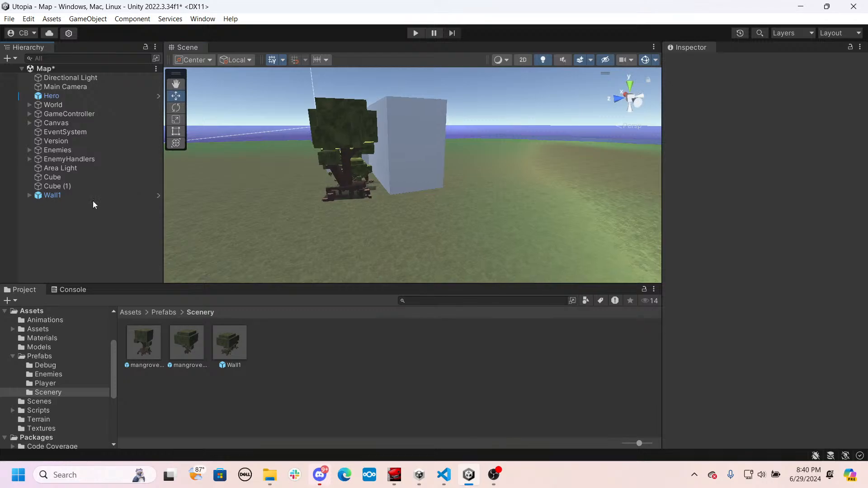
- Delete the original Wall1 instance with its mangroves from the scene
click(47, 195)
key(Delete)
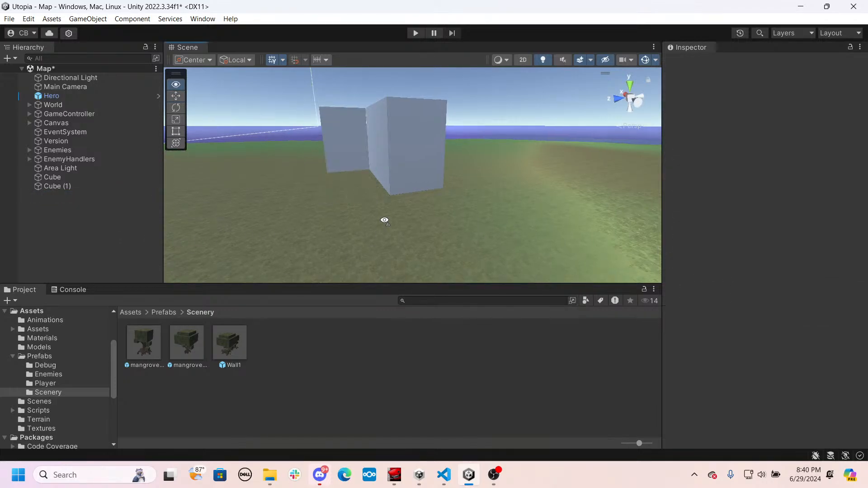
right_drag(399, 226, 518, 275)
key(w)
- Place a mangrove_a prefab instance in front of the cubes and set its scale to 0.8 on all axes
drag(261, 307, 466, 272)
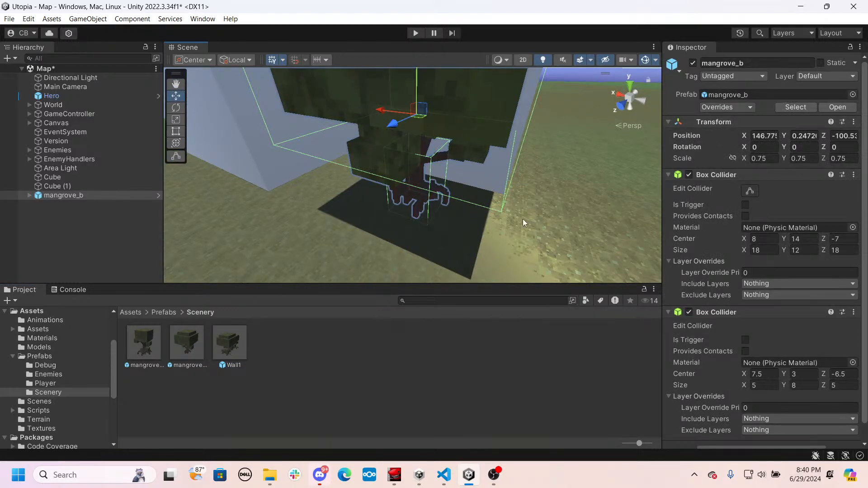
key(Delete)
drag(144, 344, 375, 257)
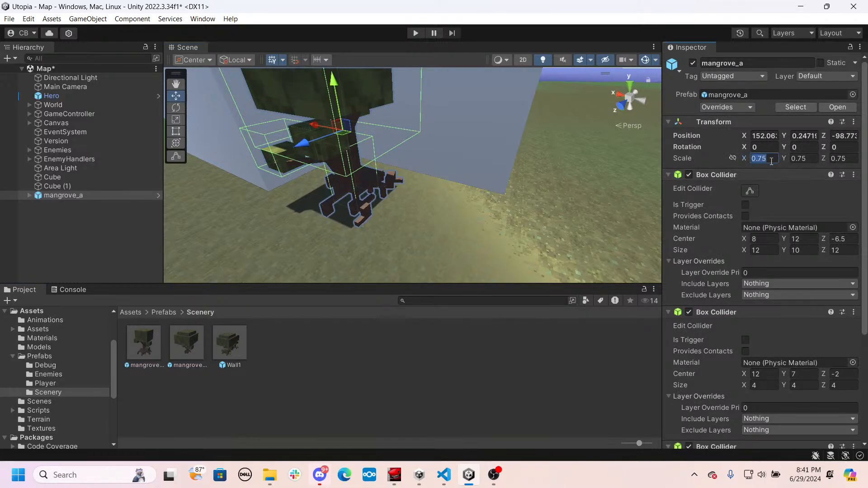
text(0.8)
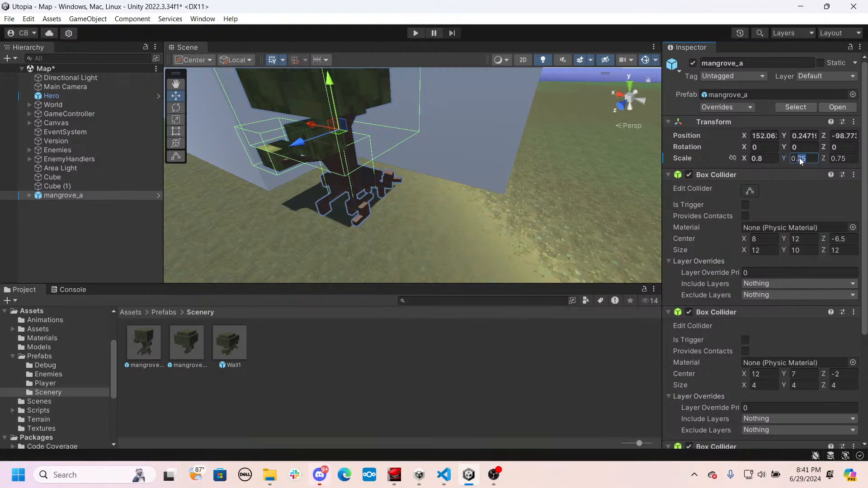
text(0.8)
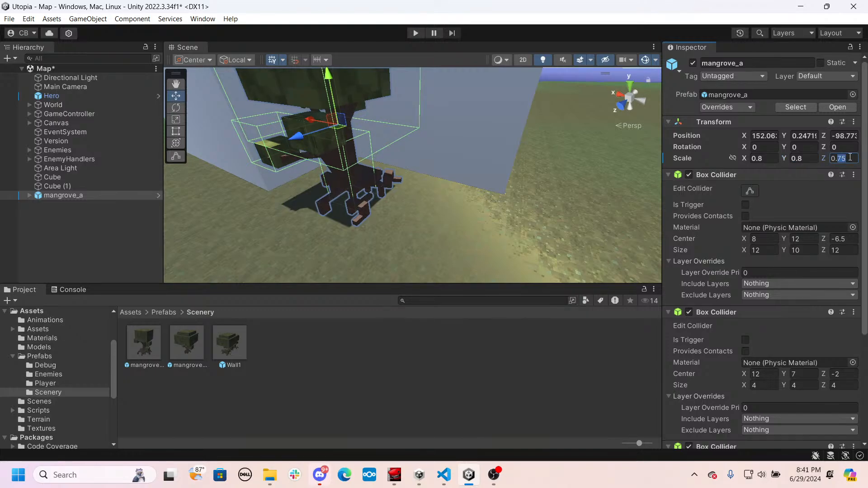
text(8)
- Move the 0.8-scale mangrove_a back along Z to about -100.05 and adjust its X position in front of the rear cube
alt+drag(528, 183, 507, 148)
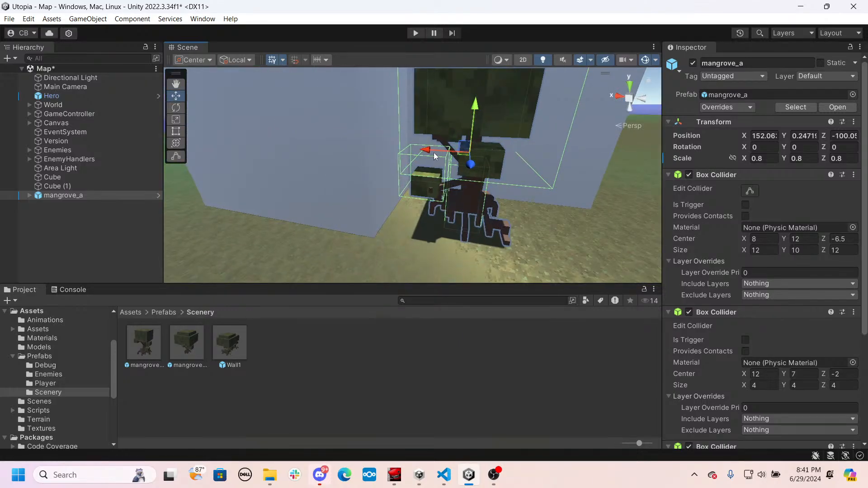
drag(433, 152, 341, 213)
key(e)
drag(234, 352, 491, 266)
key(Delete)
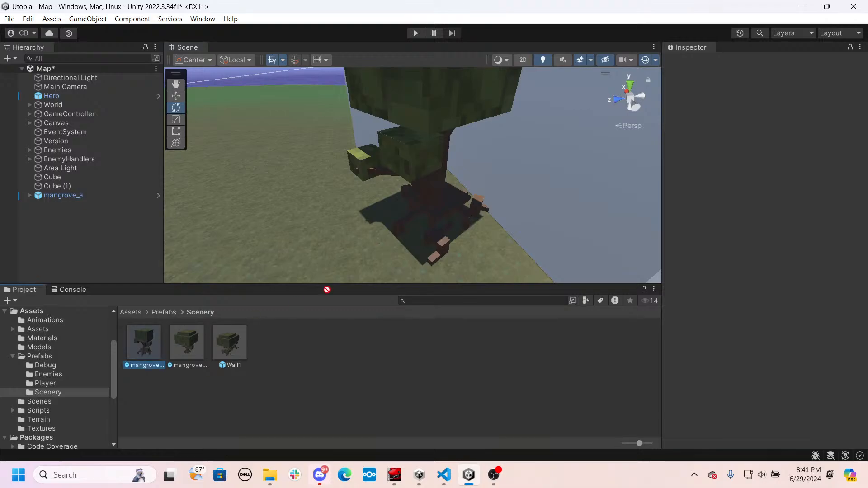
- Place a second mangrove_a beside the large one and set its scale to 0.4 on all axes
drag(326, 289, 414, 253)
alt+drag(414, 253, 606, 212)
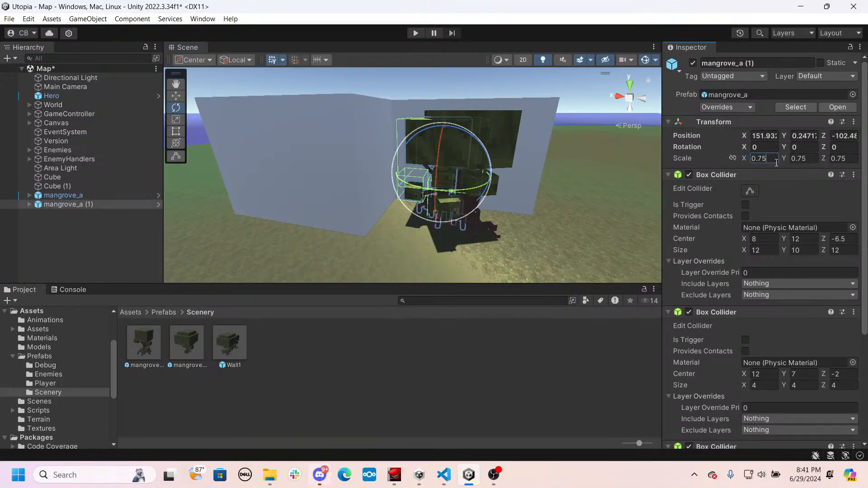
key(BackSpace)
key(BackSpace)
text(4)
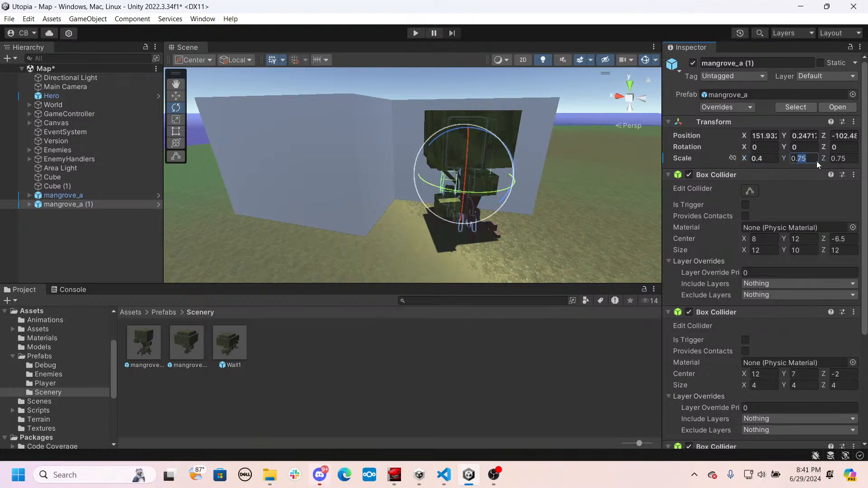
text(0.4)
text(4)
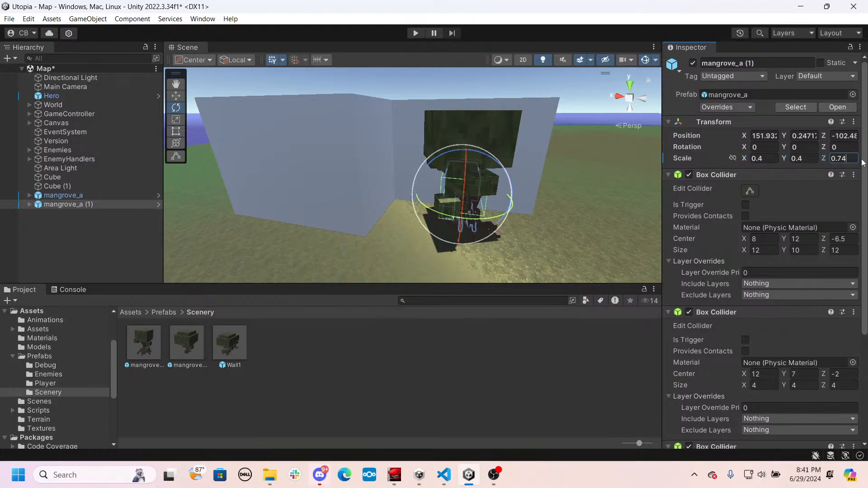
key(BackSpace)
key(BackSpace)
text(4)
- Move the 0.4-scale mangrove_a into the cubes' corner, at about X 158.45, Z -99.49, and rotate it about 5° around Y
right_drag(407, 136, 396, 156)
key(w)
drag(408, 193, 347, 244)
key(a)
mouse_move(381, 245)
right_down()
mouse_move(395, 247)
mouse_move(376, 252)
right_up()
drag(352, 213, 352, 213)
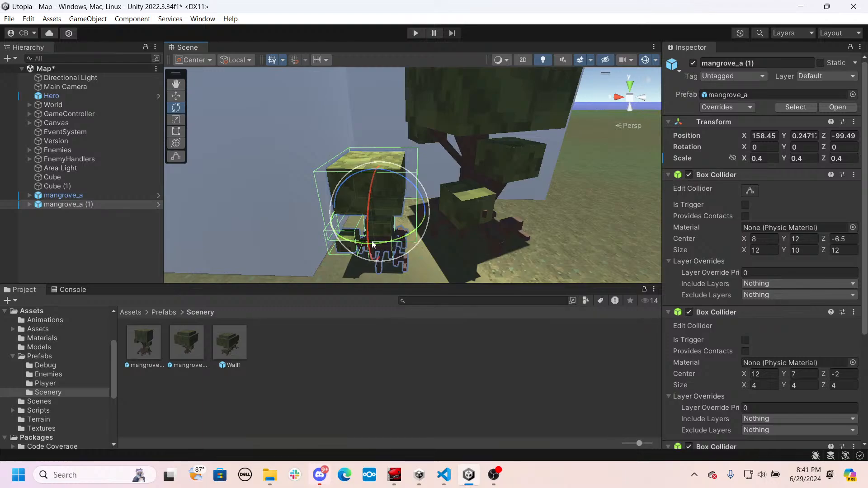
drag(372, 245, 364, 244)
- Duplicate the small mangrove_a, move the copy to the large tree's other side at about X 144.36, Z -107.35, and rotate it to about Y -37.9
right_drag(473, 239, 422, 225)
key(d)
key(ctrl+d)
key(w)
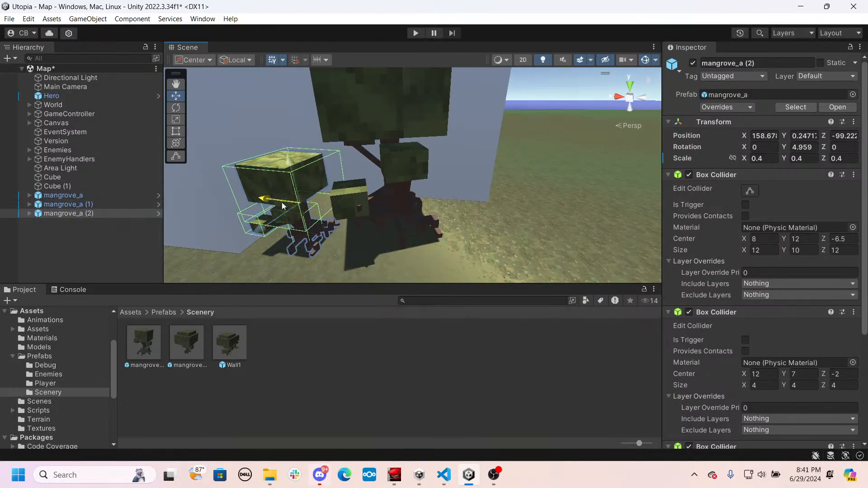
drag(284, 205, 430, 259)
drag(484, 268, 537, 208)
key(e)
right_drag(537, 208, 495, 210)
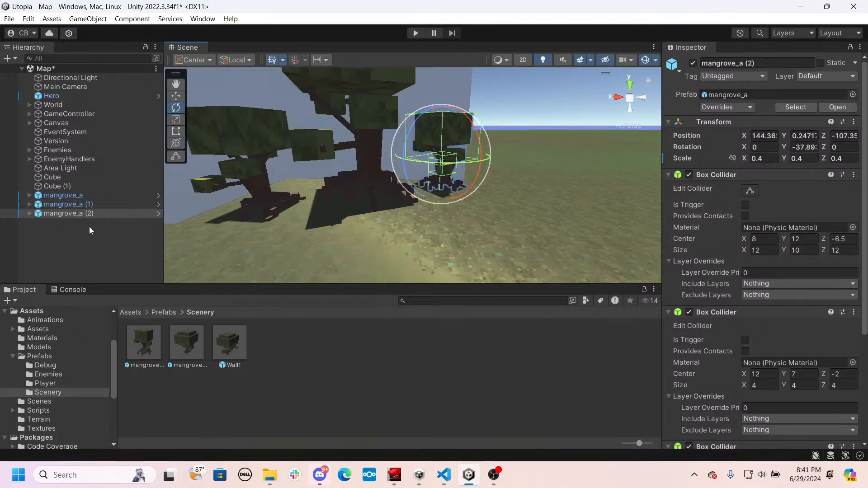
- Add a mangrove_b prefab in front of the large tree and set its scale to 0.4 on all axes
click(185, 342)
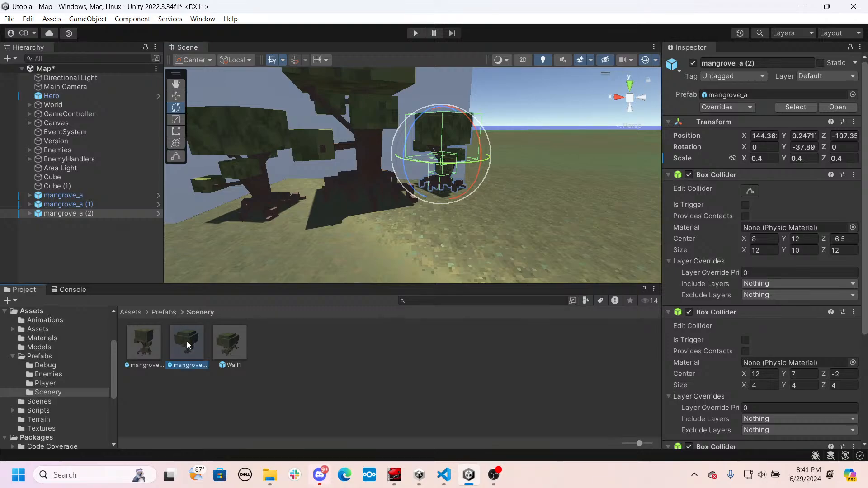
drag(185, 341, 671, 273)
drag(185, 355, 596, 270)
right_drag(422, 201, 406, 180)
key(s)
key(e)
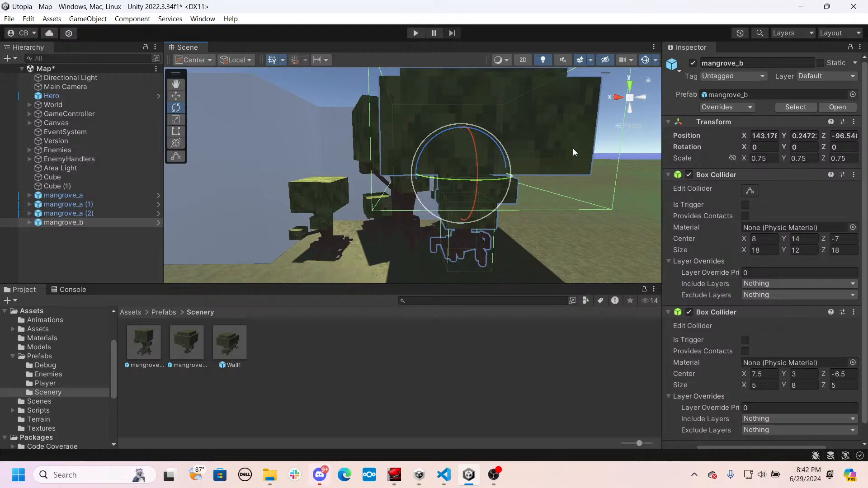
click(772, 156)
text(0.4)
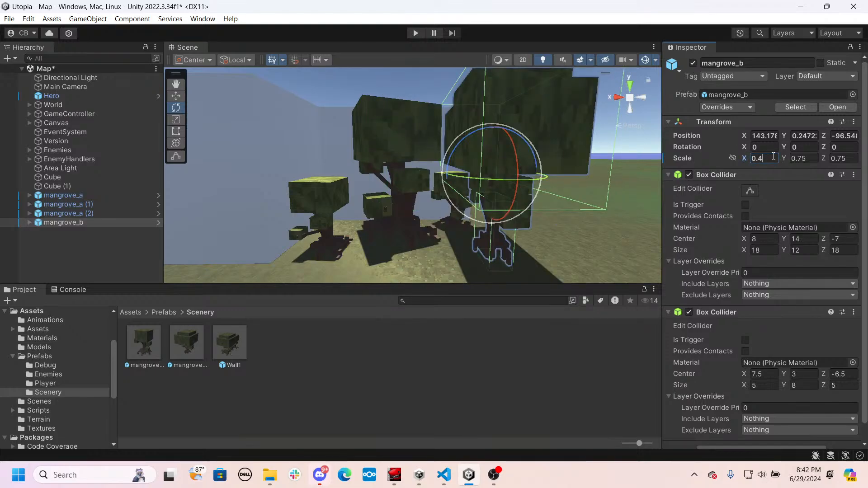
click(822, 159)
key(BackSpace)
key(BackSpace)
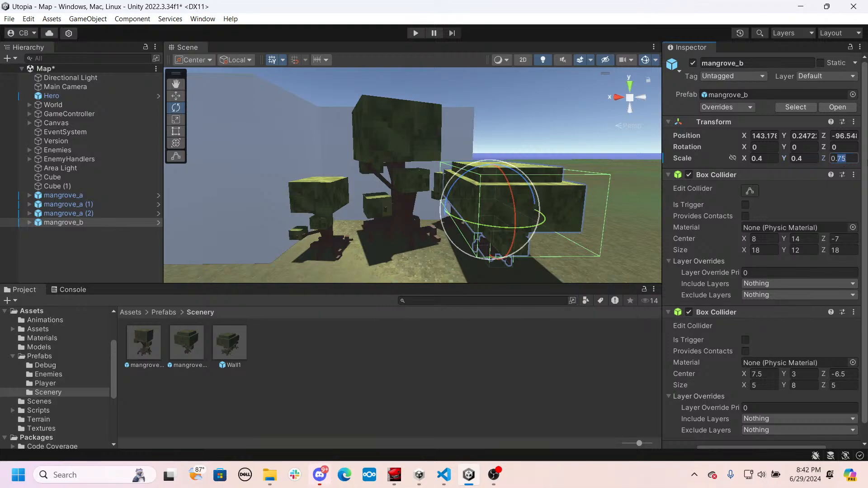
text(4)
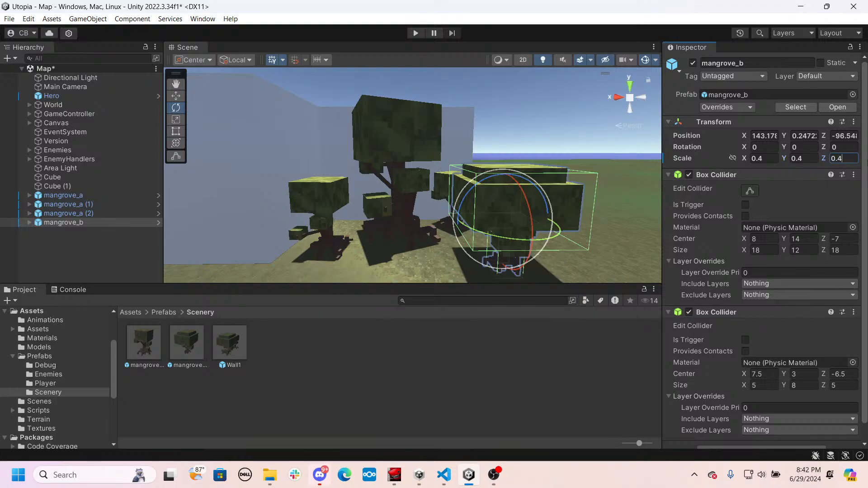
- Move the 0.4-scale mangrove_b beside the large mangrove, at about X 146.3, Z -100.2
right_drag(439, 196, 586, 230)
key(w)
key(w)
drag(476, 183, 424, 184)
key(d)
right_drag(421, 186, 378, 200)
drag(405, 186, 379, 181)
click(432, 182)
key(d)
right_drag(452, 200, 385, 177)
- Shift the small mangrove_a behind mangrove_b to about X 144.99, Z -108.16
click(388, 172)
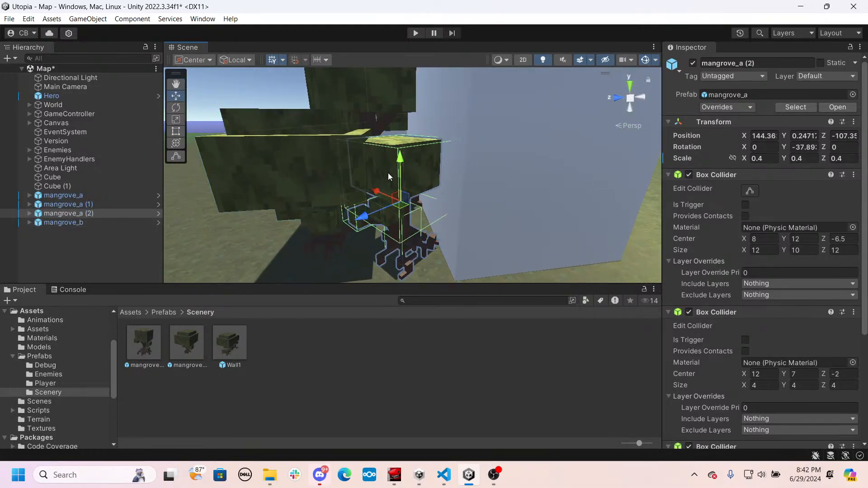
drag(368, 216, 379, 215)
right_drag(379, 216, 632, 203)
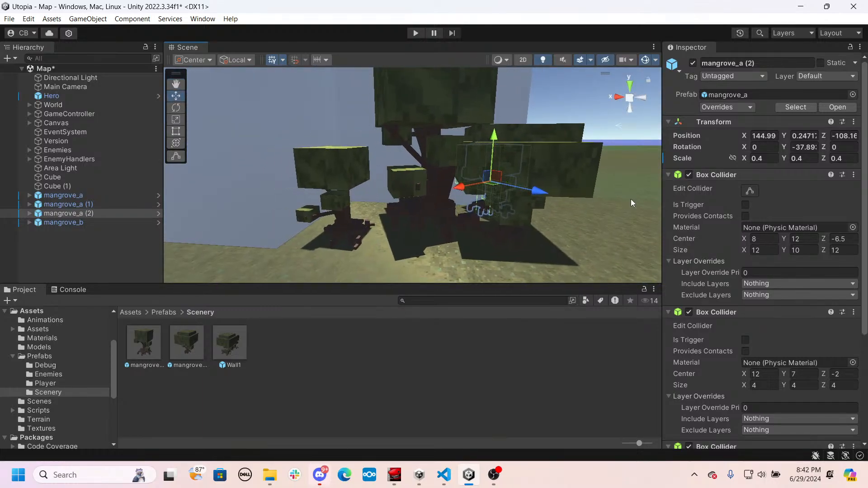
- Rotate the 0.4-scale mangrove_b to about -2.9° around Y
click(551, 171)
key(e)
drag(516, 202, 522, 201)
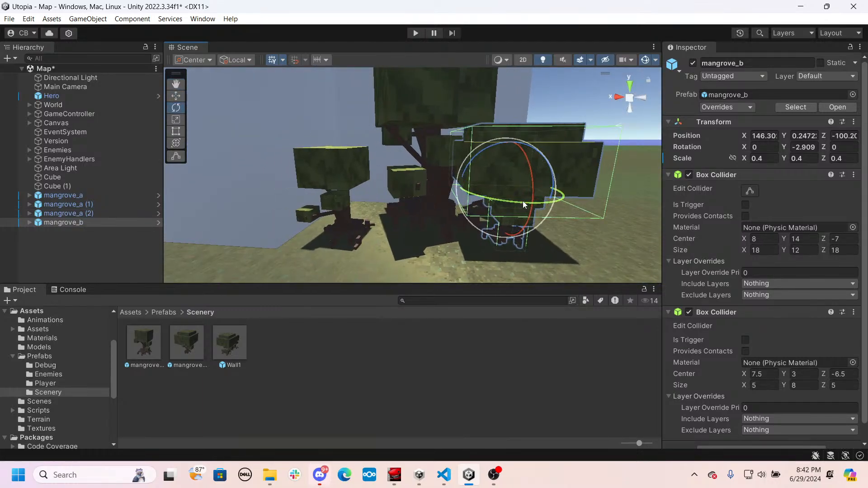
right_drag(522, 200, 490, 214)
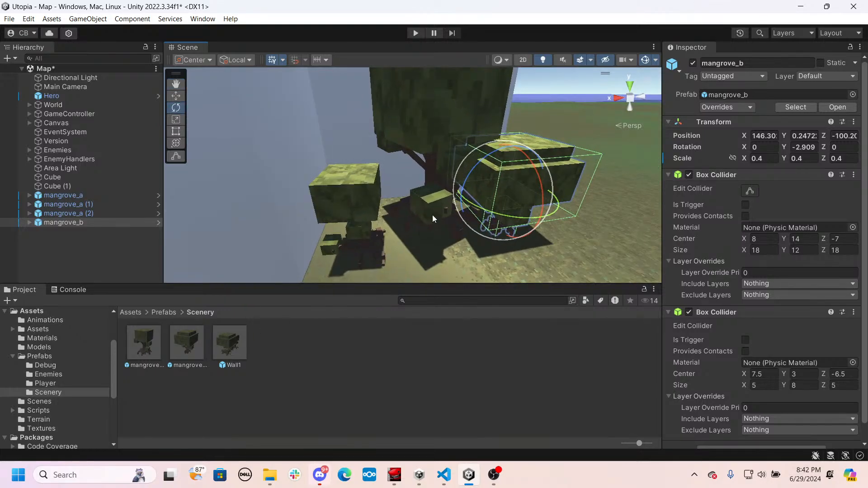
- Duplicate mangrove_b, move the copy to about X 154.59, Z -99.79, and set its scale to 0.2 on all axes
key(w)
key(ctrl+d)
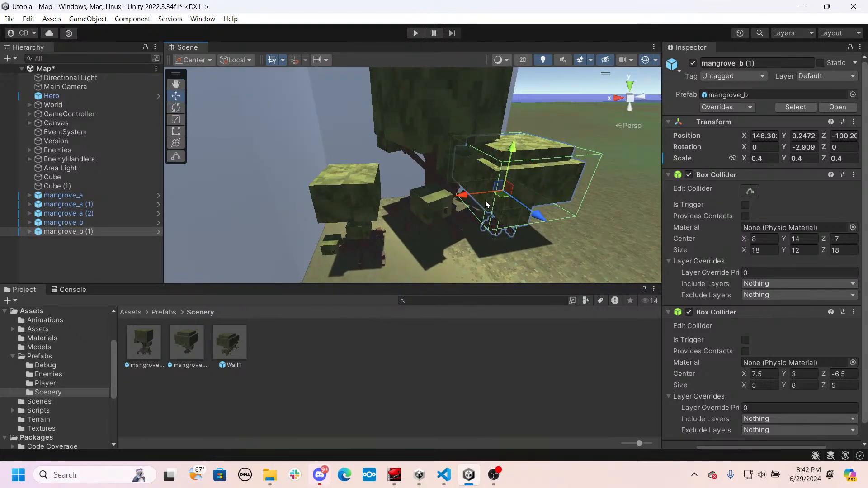
drag(484, 200, 370, 220)
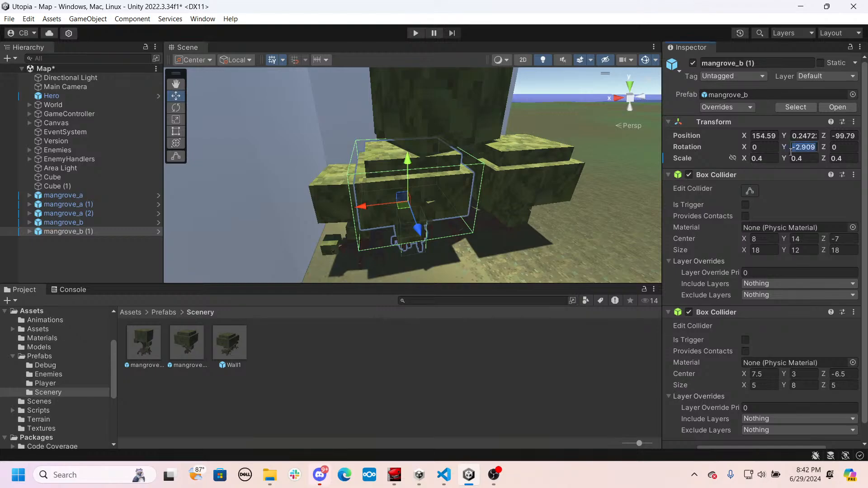
click(776, 159)
text(0.2)
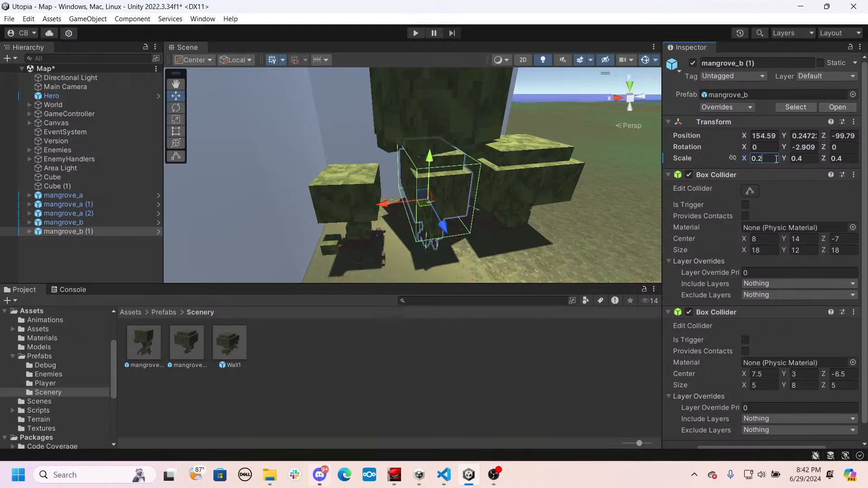
text(0.2)
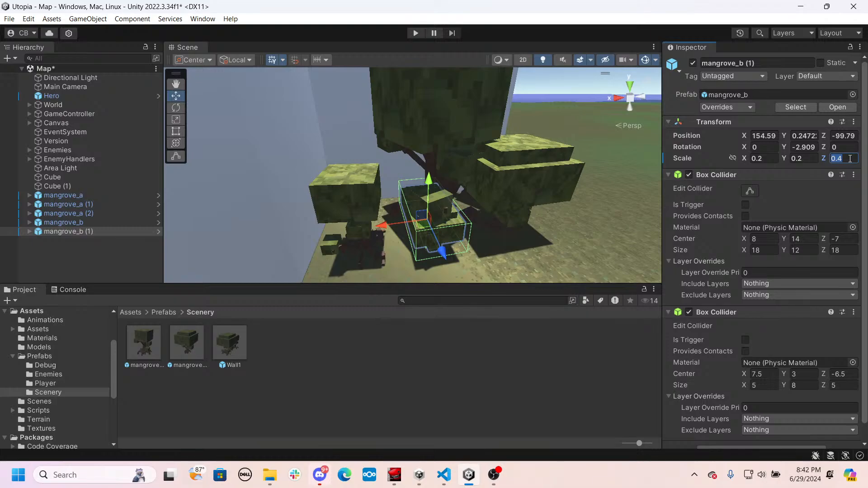
text(2)
key(BackSpace)
text(0.2)
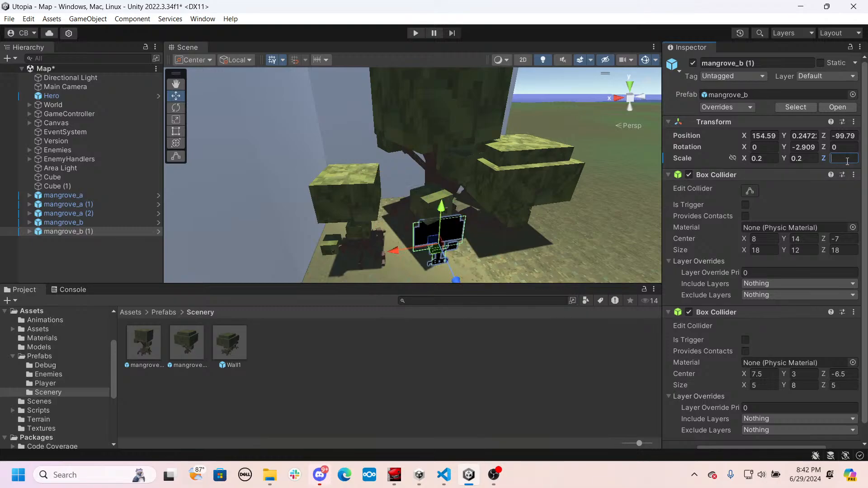
- Rotate the 0.2-scale mangrove_b to about Y -140.8 and move it behind the small mangrove_a, at about X 161.53, Z -107.21
scroll(473, 211, up, 6)
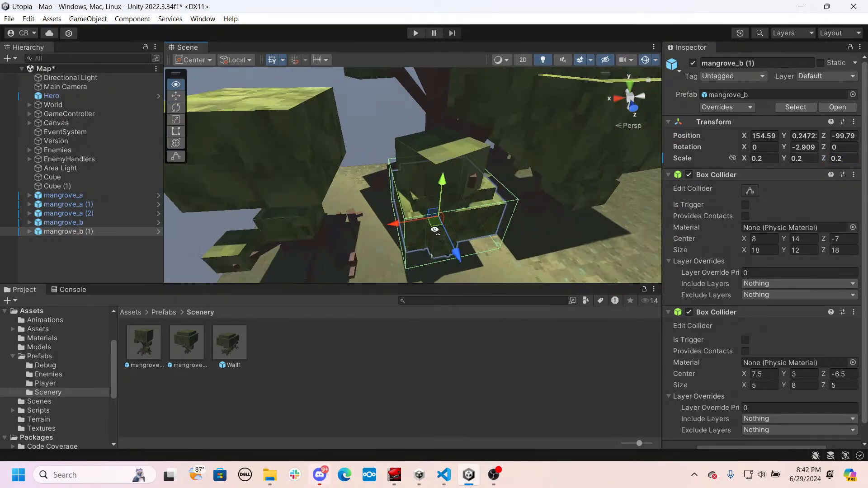
key(e)
drag(453, 234, 497, 225)
right_drag(497, 224, 499, 224)
key(s)
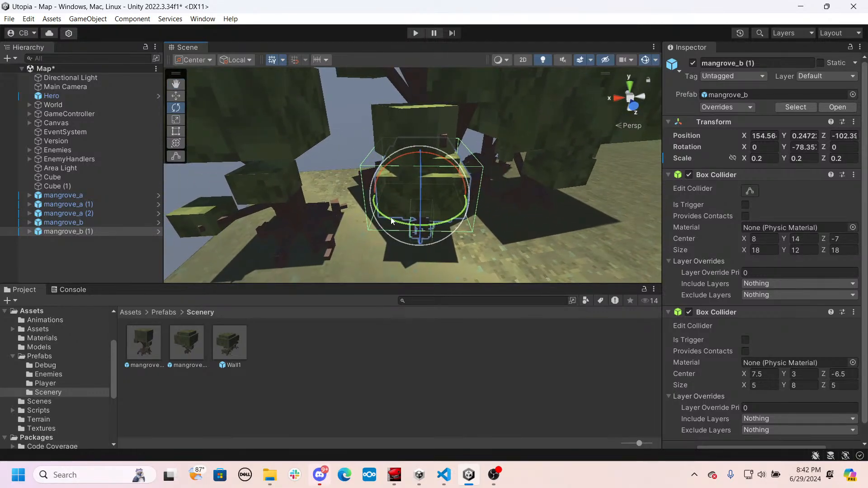
drag(417, 224, 336, 208)
key(w)
key(s)
right_drag(377, 227, 360, 195)
key(w)
key(w)
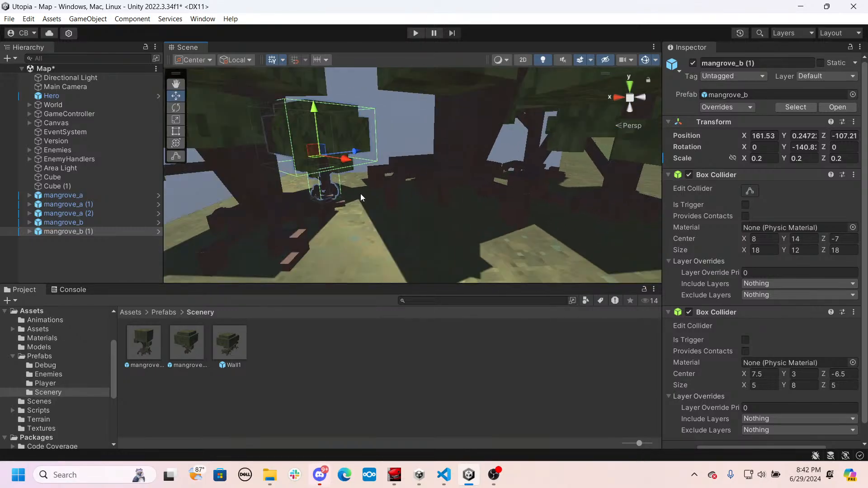
- Duplicate the 0.2-scale mangrove_b and move the copy in front of the large trunk, at about X 154.65, Z -103.16
key(ctrl+d)
drag(337, 162, 537, 242)
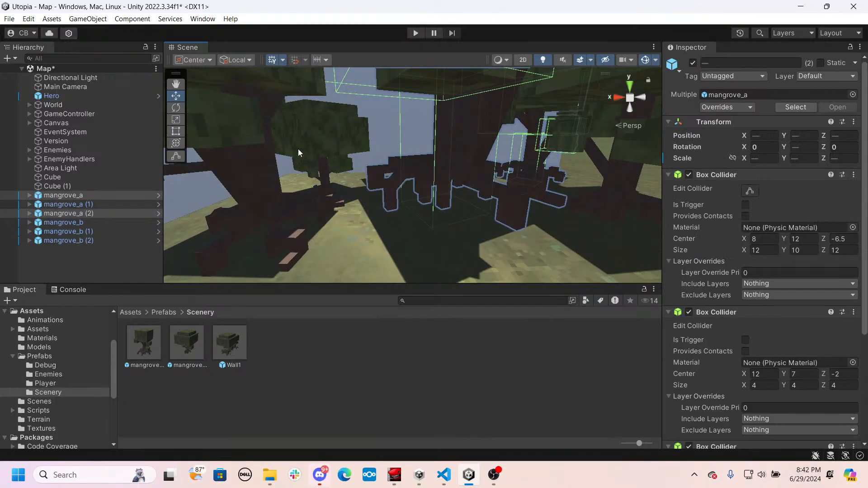
click(305, 144)
right_drag(343, 168, 417, 176)
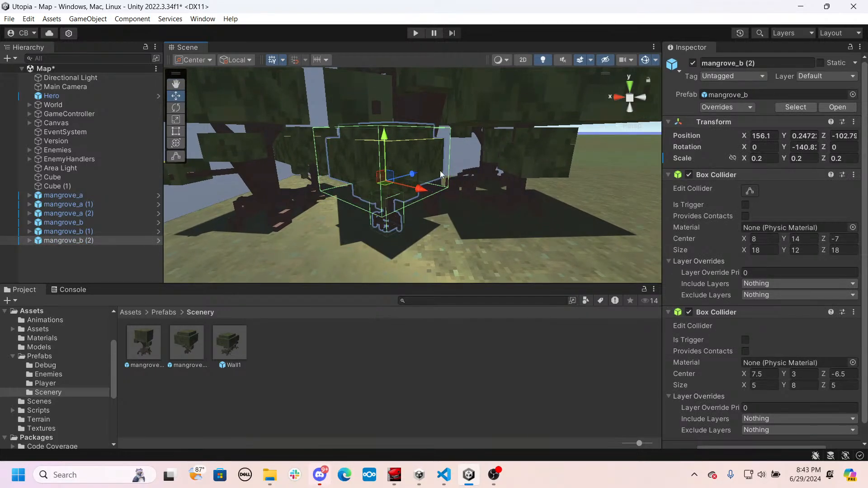
drag(412, 176, 461, 207)
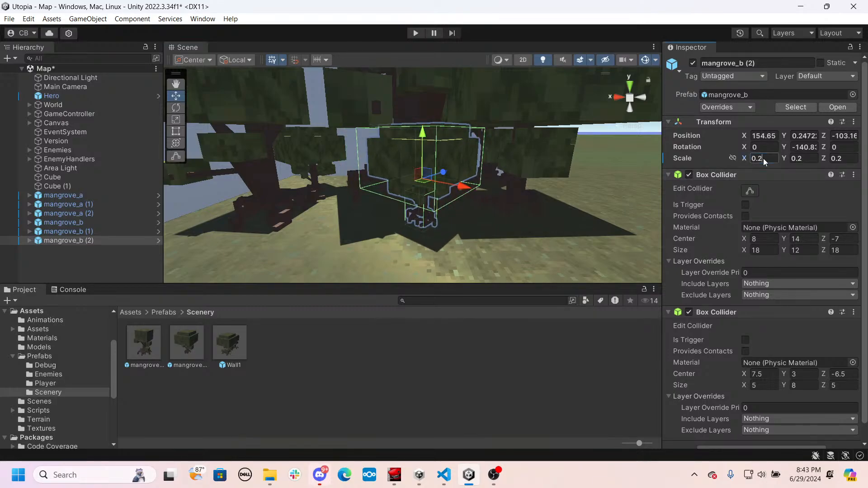
- Set the new mangrove_b copy's scale to 0.05 on all axes
key(BackSpace)
text(05)
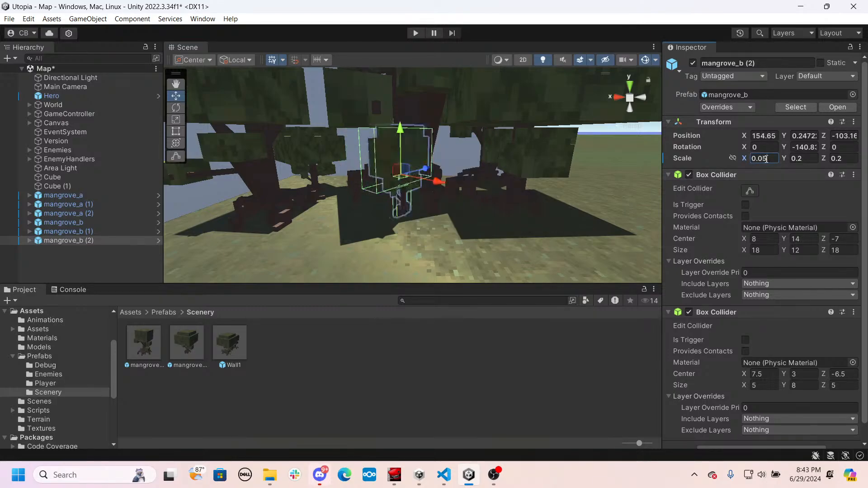
text(0.05)
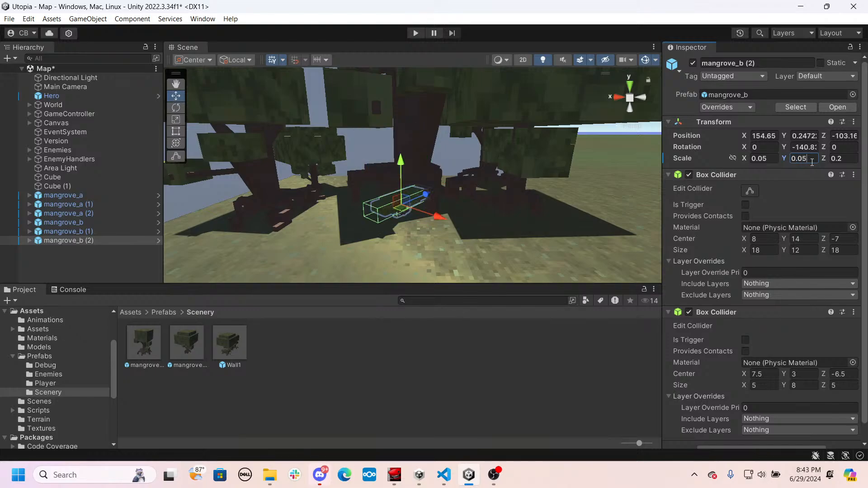
text(0.05)
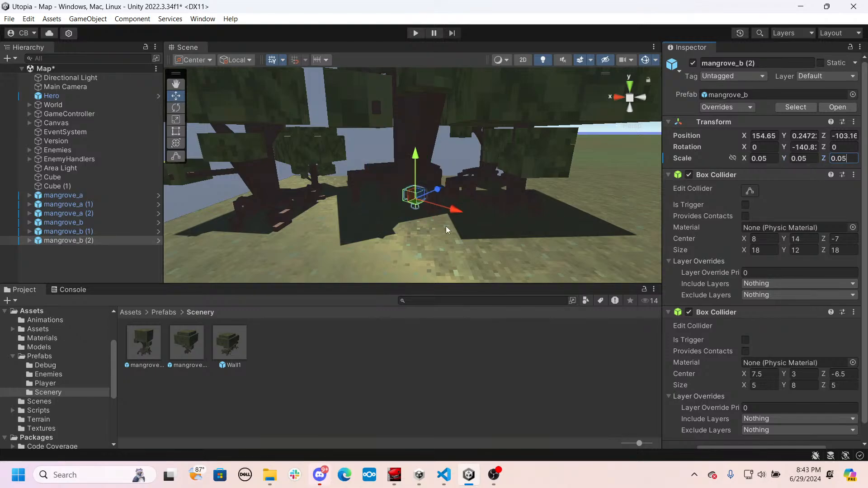
- Reposition the 0.05-scale mangrove_b on the ground in front of the large tree's roots
scroll(447, 230, up, 5)
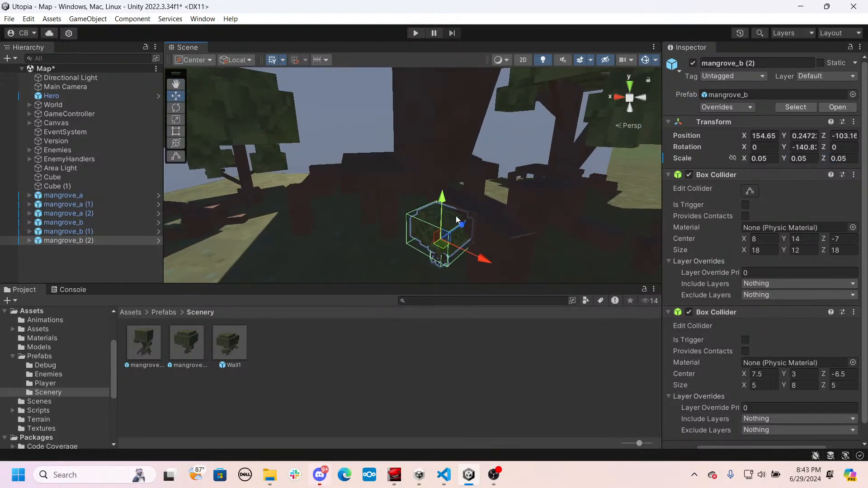
drag(462, 223, 371, 277)
scroll(401, 209, down, 6)
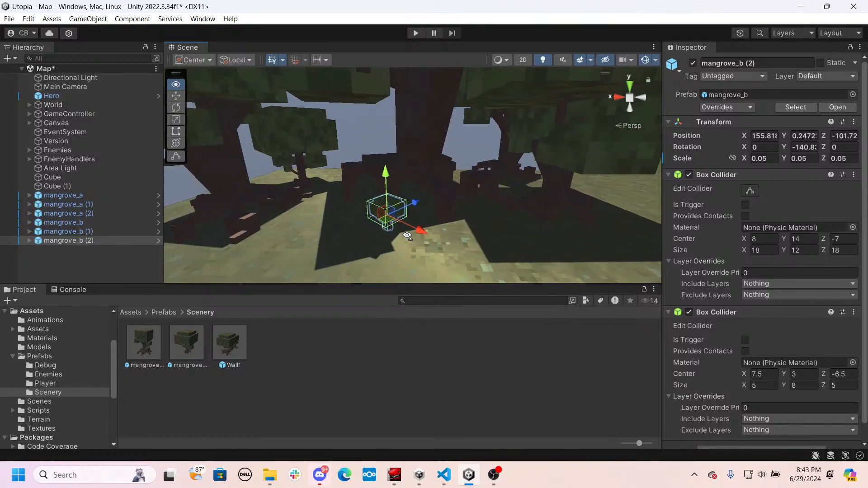
middle_drag(421, 230, 422, 192)
drag(415, 174, 511, 195)
- Duplicate the tiny mangrove_b, rotate the copy to about Y -163.4, and move it to about X 152.8, Z -102.92
key(ctrl+d)
key(e)
key(w)
key(d)
right_drag(528, 193, 361, 190)
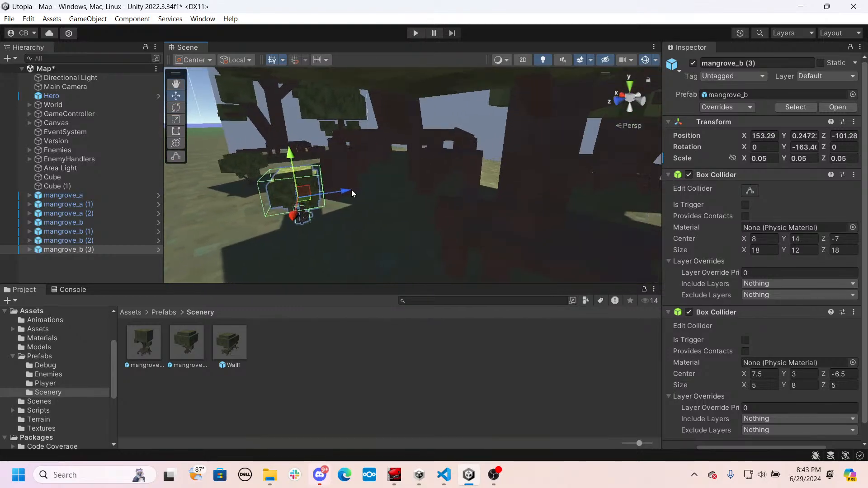
drag(351, 189, 529, 176)
- Duplicate the tiny mangrove_b again, move the copy to about X 151.79, Z -106.71, and rotate it to about Y -191.17
key(ctrl+d)
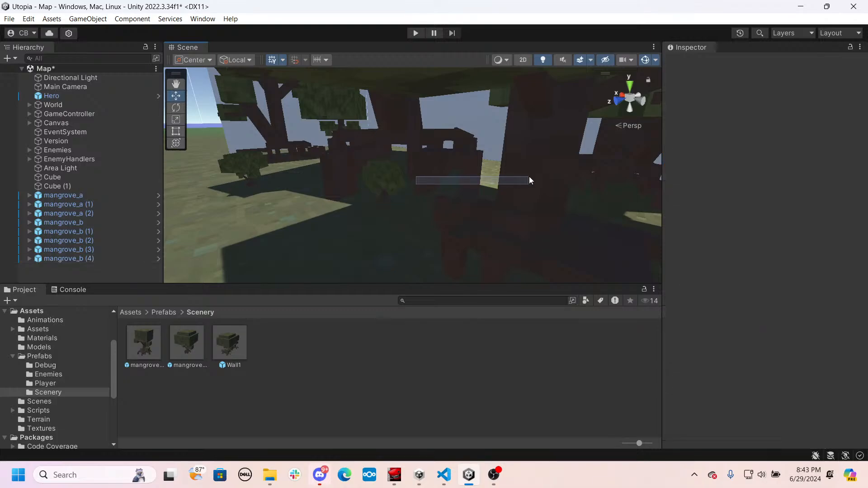
click(94, 258)
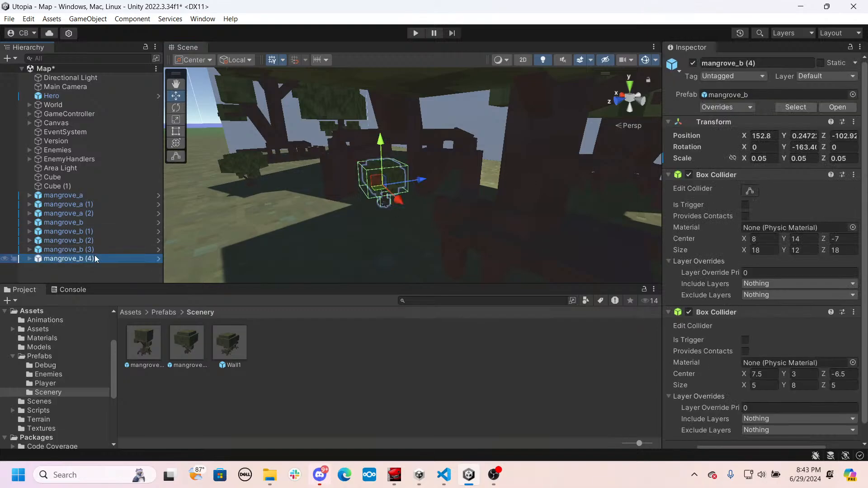
drag(409, 187, 533, 188)
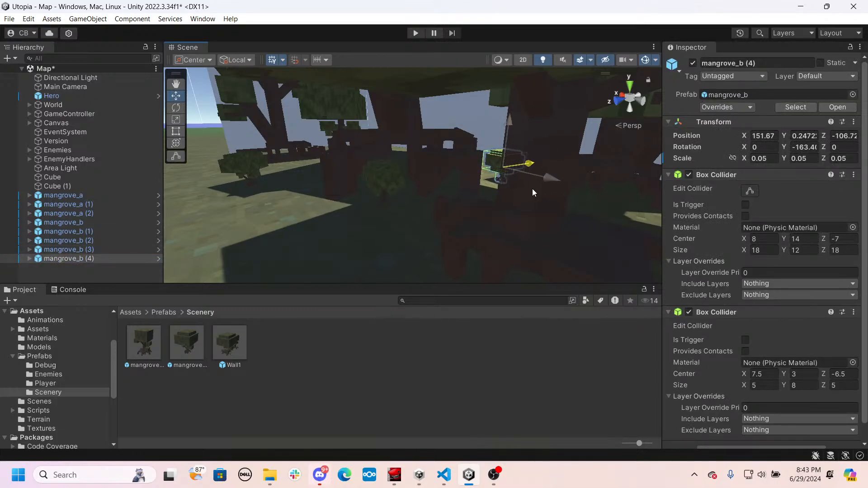
alt+drag(475, 204, 568, 199)
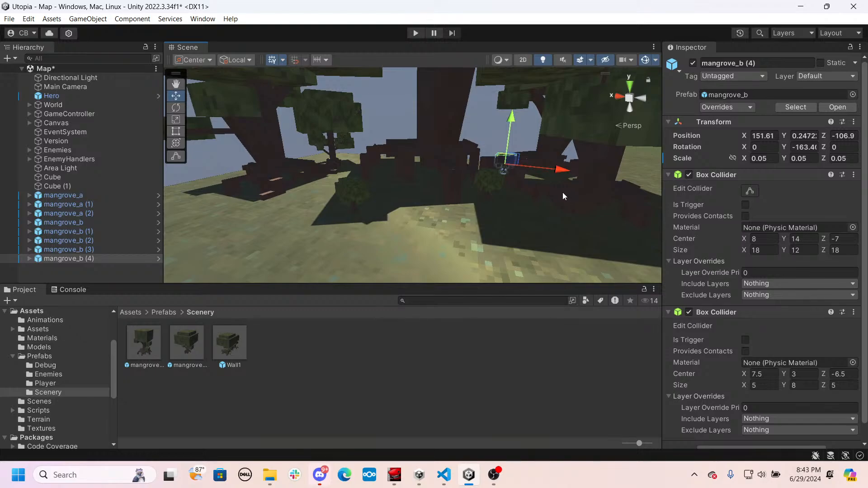
key(e)
drag(518, 179, 572, 186)
key(s)
right_drag(476, 216, 476, 216)
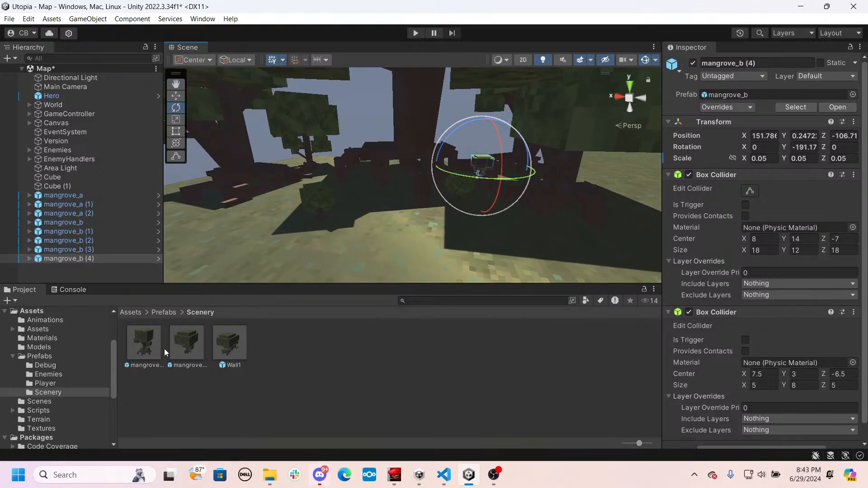
- Create an empty GameObject in the scene and name it Wall2
mouse_move(362, 248)
right_down()
mouse_move(430, 193)
mouse_move(387, 162)
mouse_move(348, 207)
mouse_move(333, 250)
mouse_move(354, 260)
right_up()
key(s)
key(e)
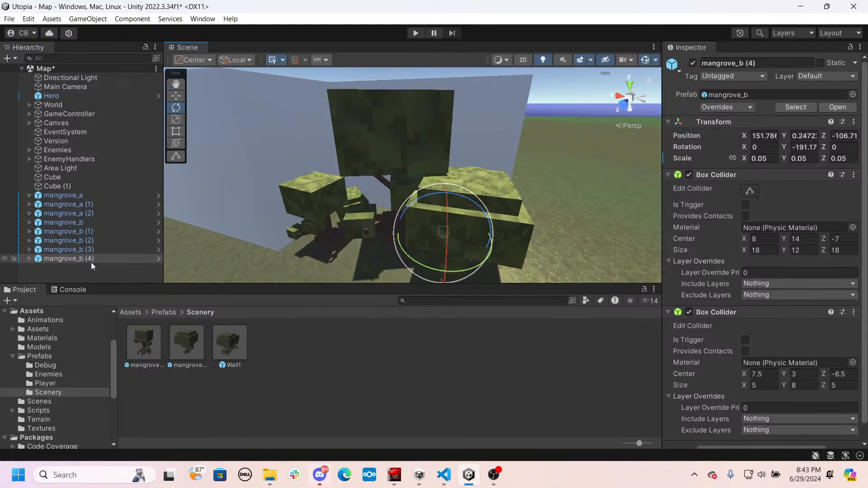
right_click(71, 274)
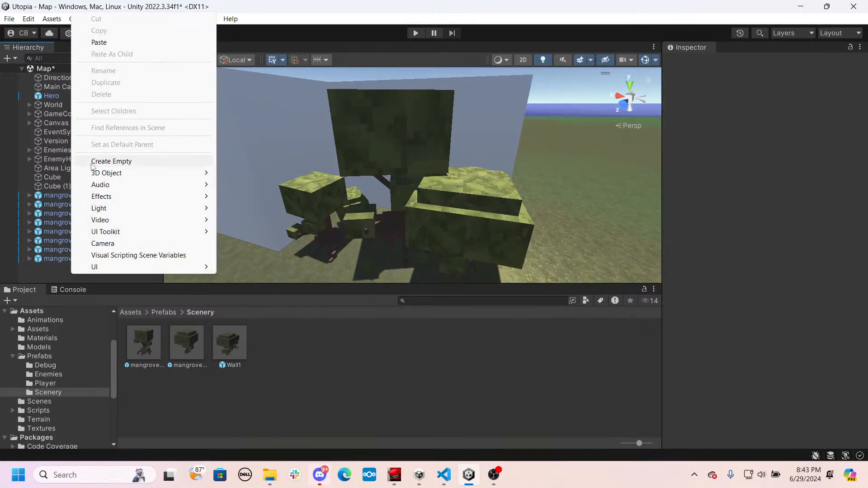
click(92, 162)
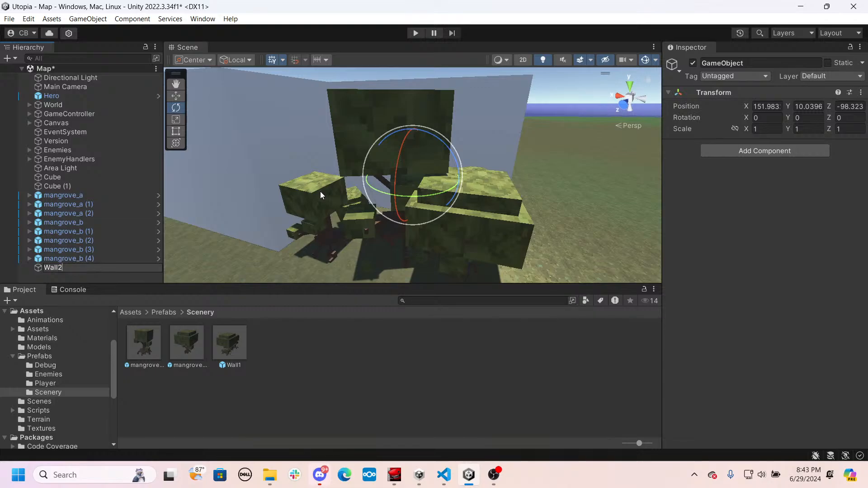
key(Return)
- Move the Wall2 object along Z to about -104.83, over the middle of the grove
right_drag(341, 165, 501, 148)
key(w)
drag(500, 137, 447, 155)
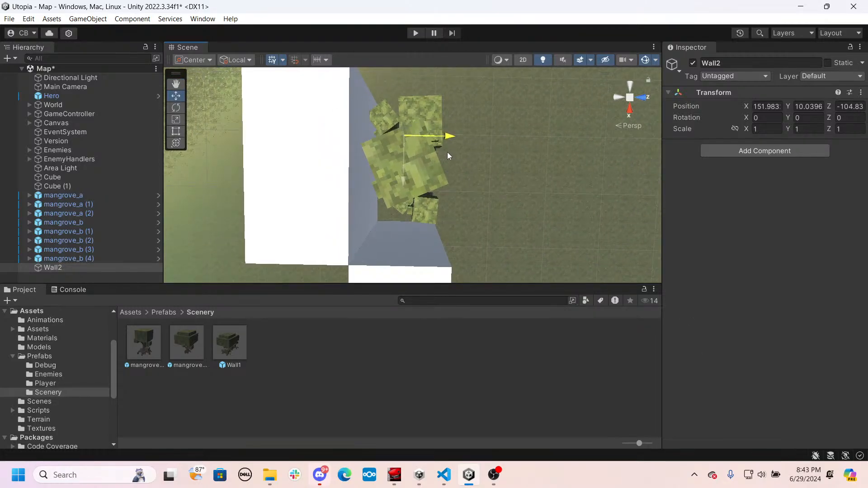
- Move the Wall2 object to about X 155.5, Z -104.89 and lower it to about Y -0.27 at the base of the grove
drag(403, 182, 391, 216)
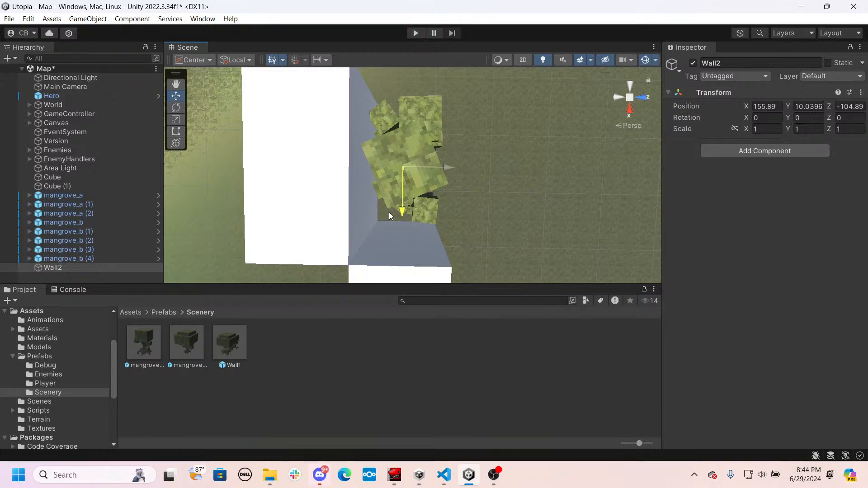
mouse_move(392, 214)
right_down()
mouse_move(201, 70)
mouse_move(233, 3)
mouse_move(273, 414)
mouse_move(229, 394)
mouse_move(389, 222)
right_up()
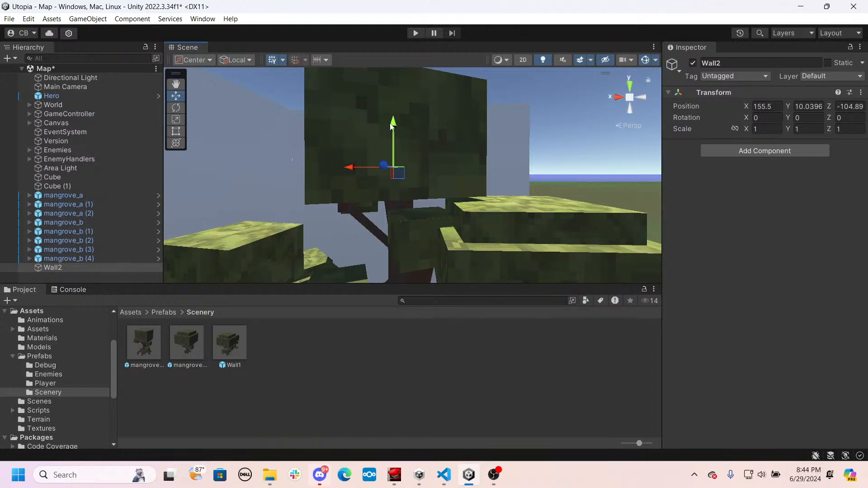
drag(392, 126, 391, 185)
right_drag(391, 186, 409, 212)
drag(422, 119, 419, 216)
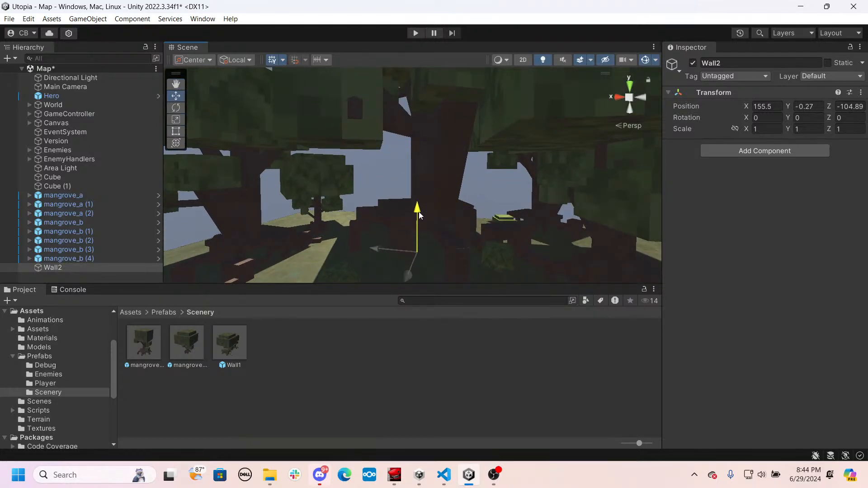
right_drag(418, 216, 424, 197)
scroll(408, 197, down, 5)
scroll(413, 196, up, 5)
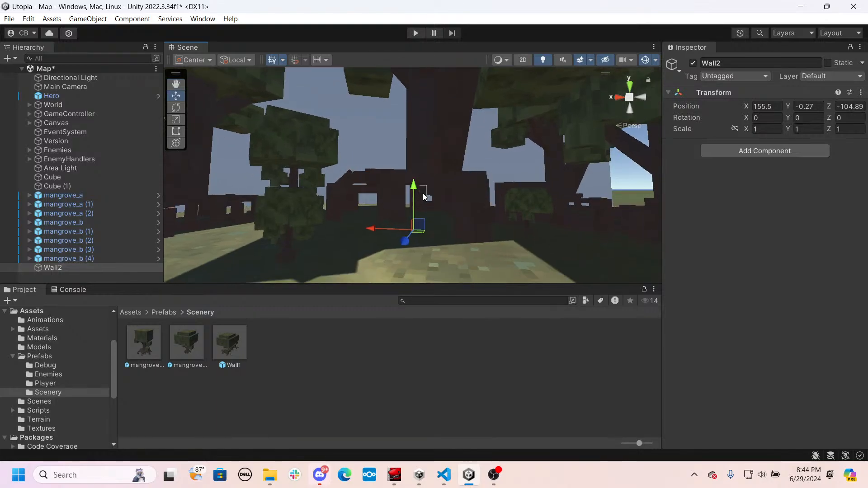
- Set the Wall2 object's Y position to 0.25 so that it sits at ground level
text(0.75)
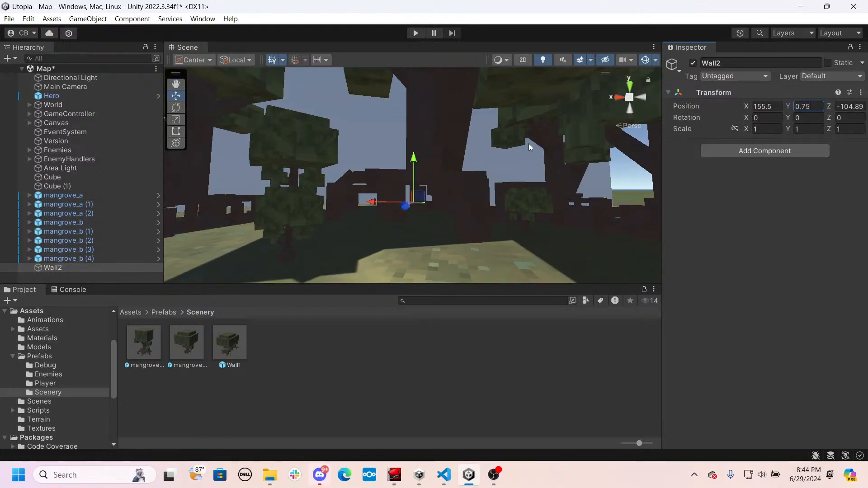
right_drag(530, 147, 615, 132)
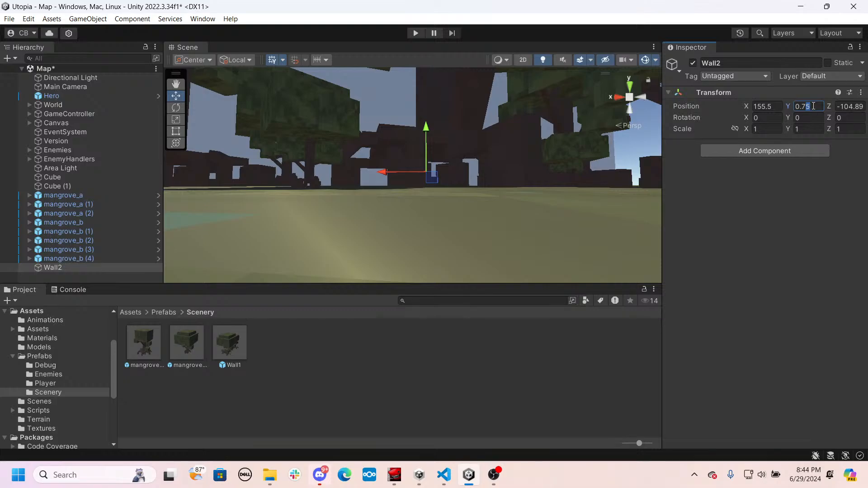
key(BackSpace)
key(s)
right_drag(506, 122, 457, 170)
key(e)
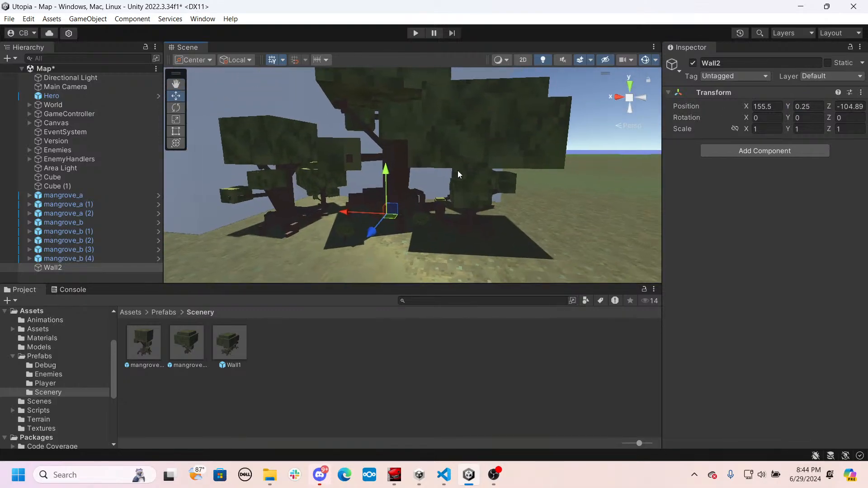
- Parent all eight mangrove objects, from mangrove_a through mangrove_b (4), under Wall2
click(92, 196)
shift+click(64, 259)
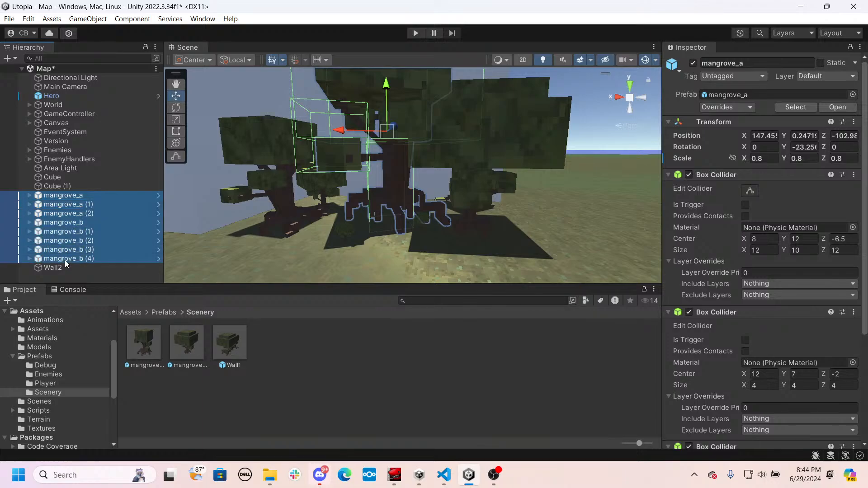
drag(59, 270, 58, 268)
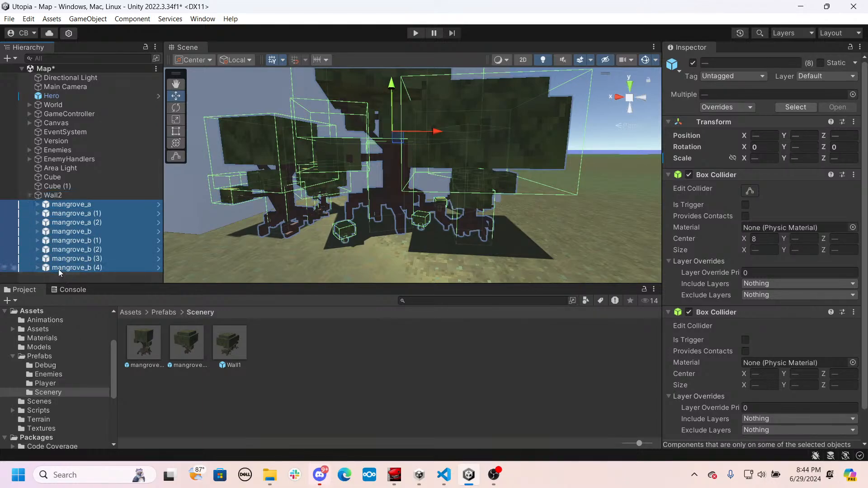
- Add a Box Collider component to the Wall2 parent object
click(52, 194)
click(733, 151)
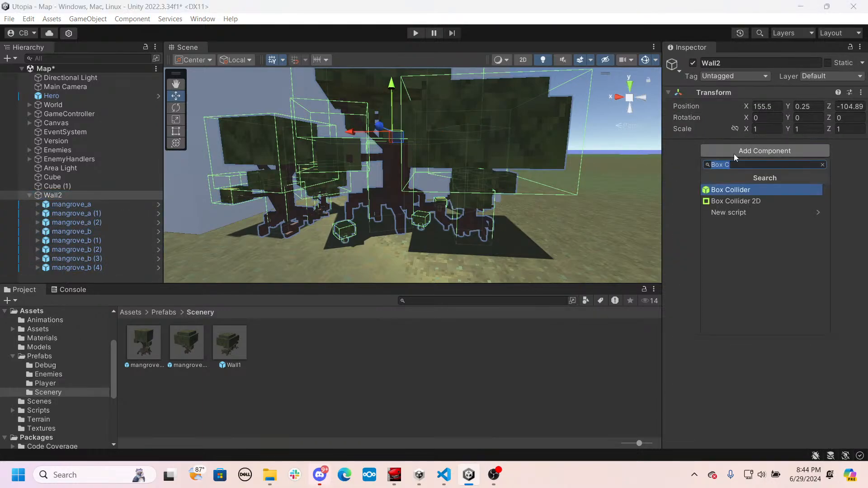
text(Boz)
key(BackSpace)
text(x)
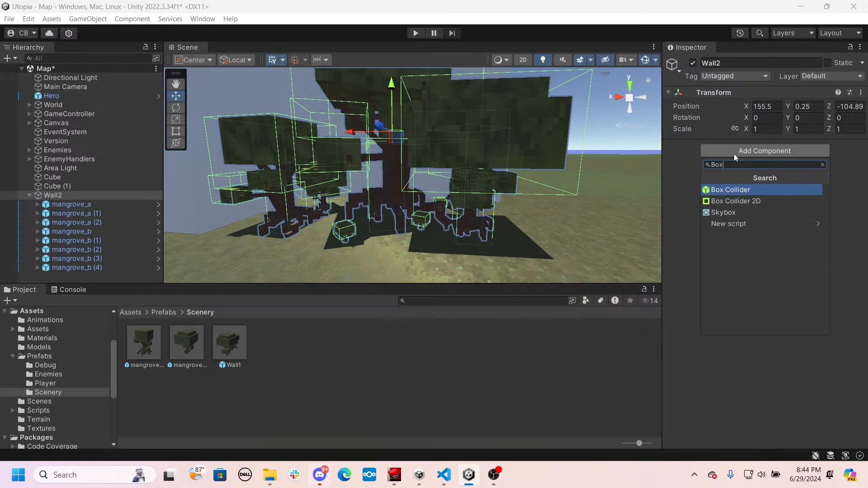
click(723, 185)
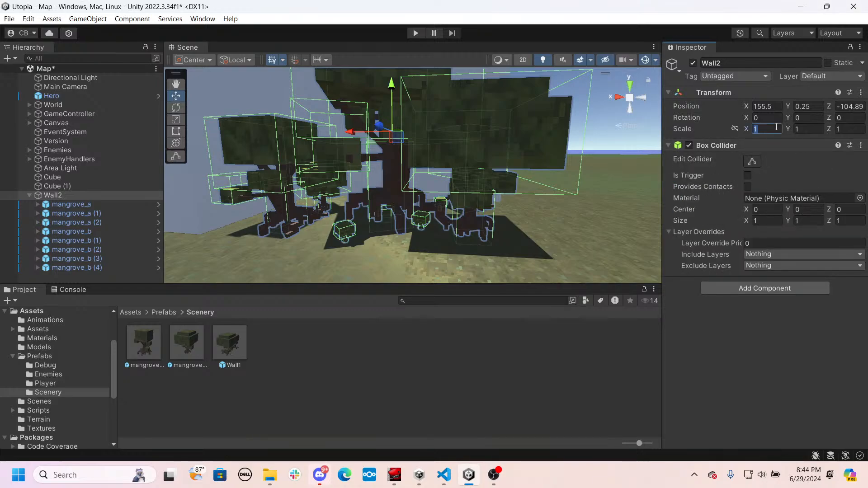
text(20)
key(BackSpace)
key(BackSpace)
text(120)
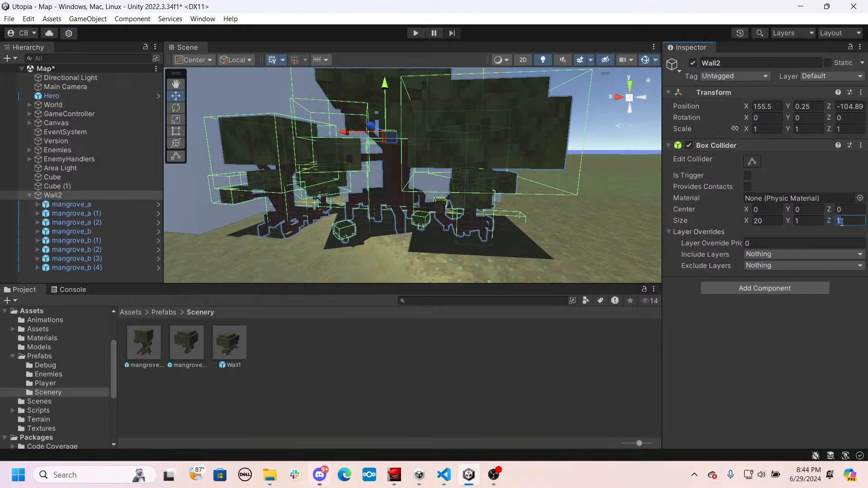
text(0)
- Set the Wall2 Box Collider's size to X 20, Y 10, Z 10
key(BackSpace)
text(10)
key(a)
right_drag(562, 216, 599, 227)
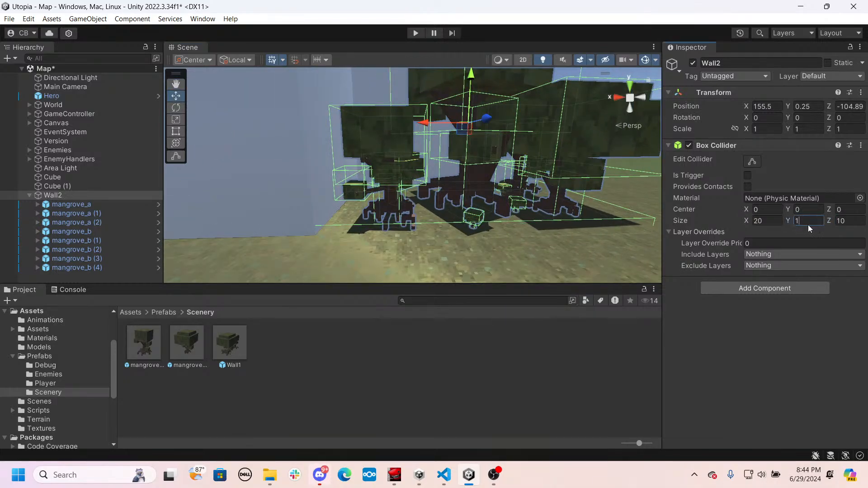
text(0)
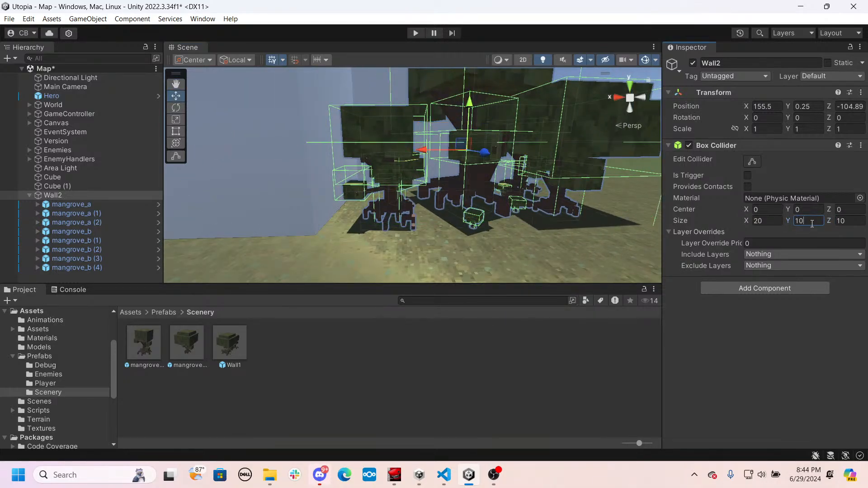
text(7.5)
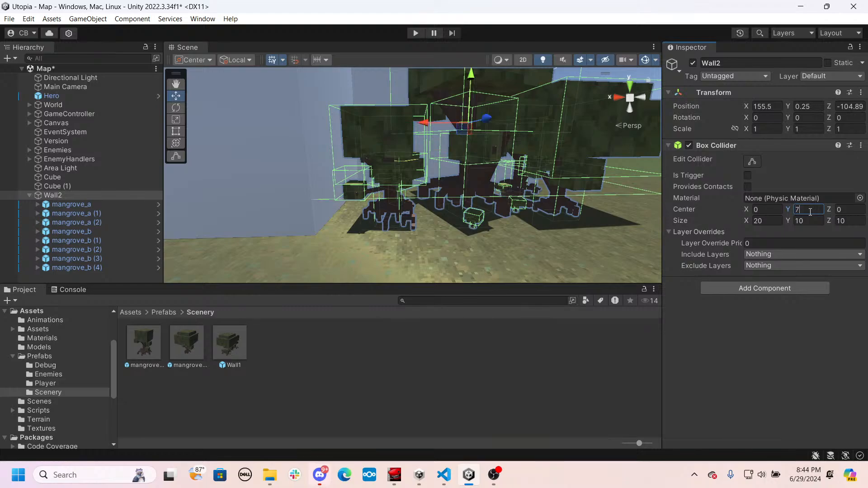
- Set the Wall2 Box Collider's center Y to 5 so that it covers the grove from the ground up
key(BackSpace)
key(BackSpace)
key(BackSpace)
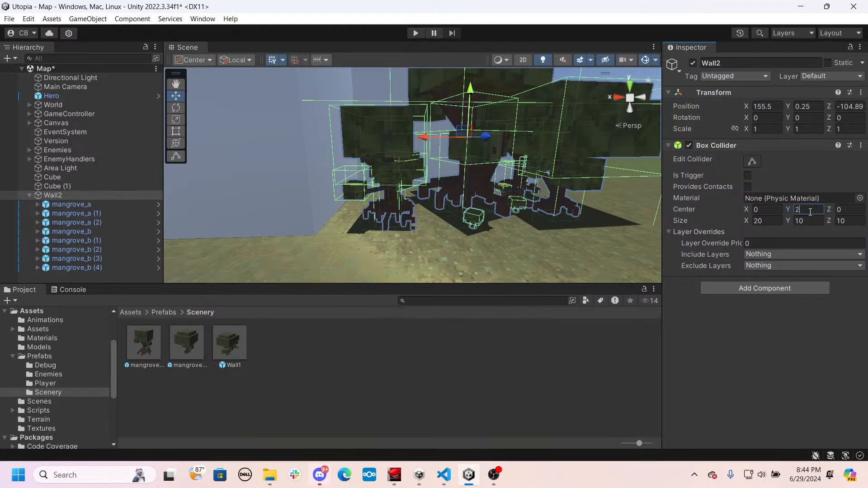
text(5)
alt+drag(367, 206, 420, 201)
- Save Wall2 as a prefab in the Scenery folder and delete its instance from the scene
click(30, 195)
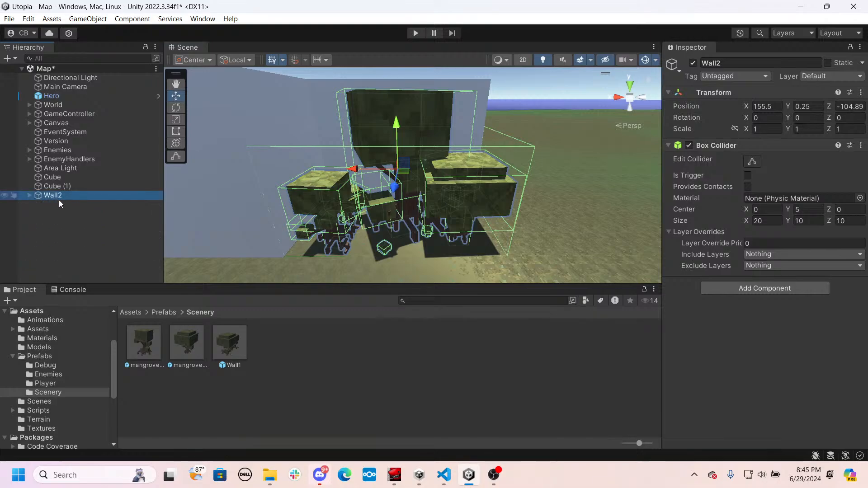
drag(59, 198, 335, 377)
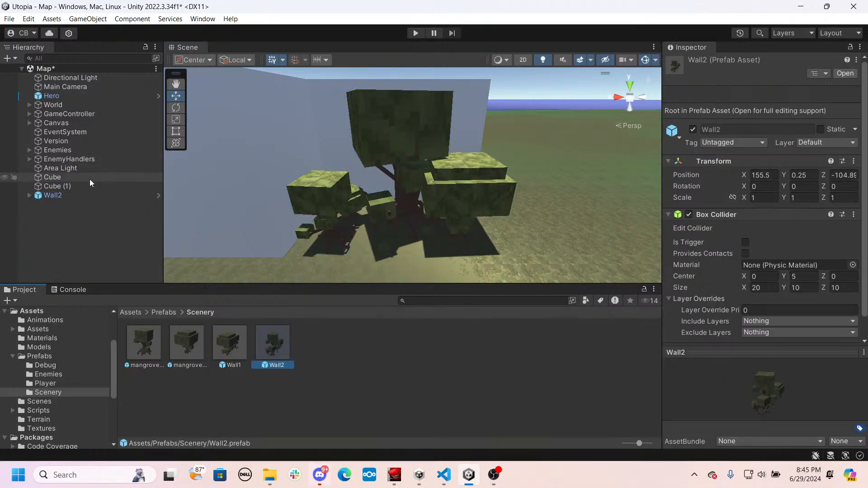
click(59, 196)
key(Delete)
- Place a mangrove_b prefab beside the cubes, move it to about X 154.6, Z -97.4, and rotate it to about Y 20
alt+drag(351, 234, 419, 243)
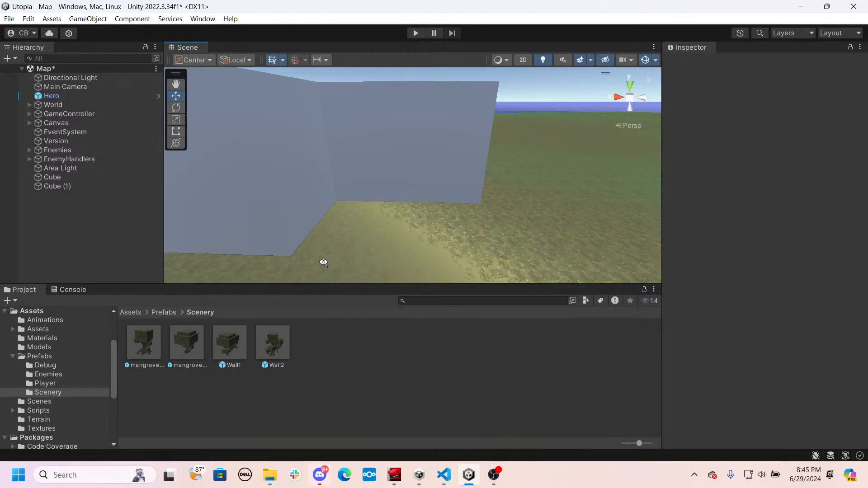
mouse_move(321, 261)
alt+mouse_down()
mouse_move(323, 270)
mouse_move(314, 267)
alt+mouse_up()
drag(181, 352, 422, 155)
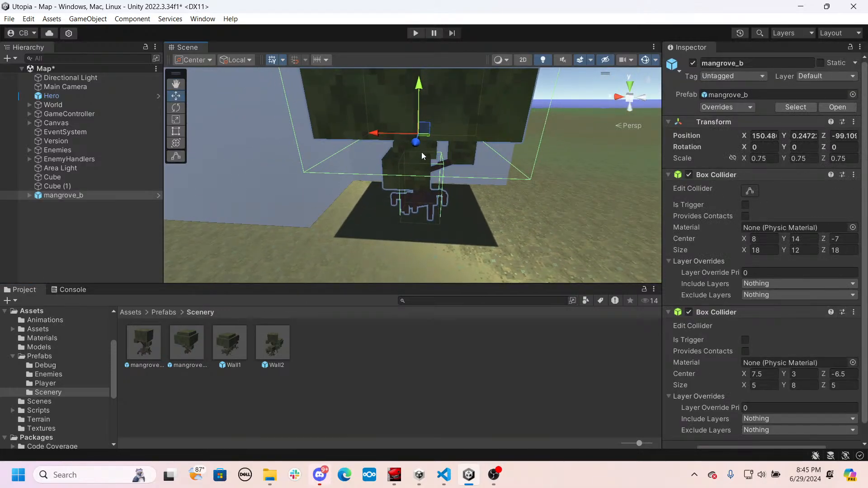
click(387, 141)
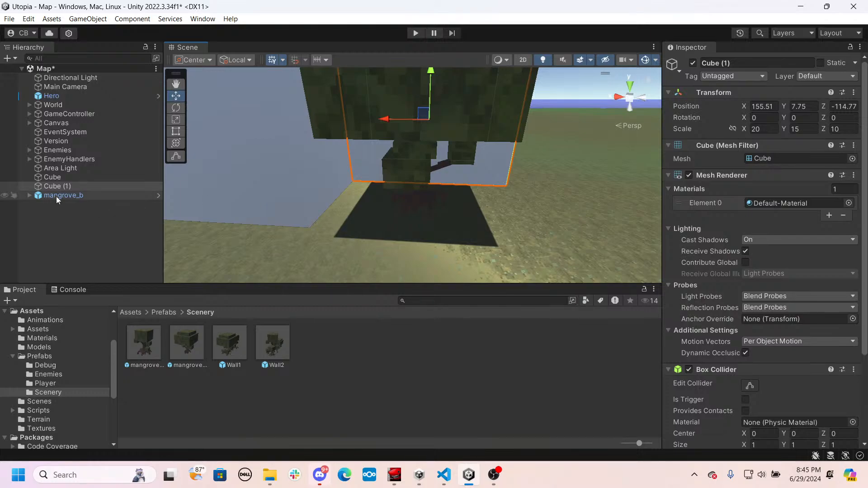
click(56, 196)
drag(375, 133, 351, 134)
key(e)
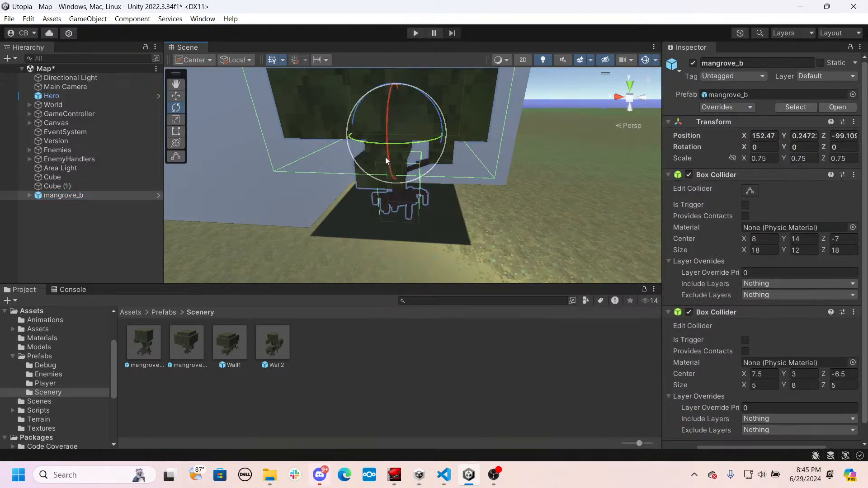
drag(402, 143, 389, 151)
right_drag(391, 153, 399, 208)
key(e)
drag(392, 246, 402, 246)
right_drag(403, 247, 446, 266)
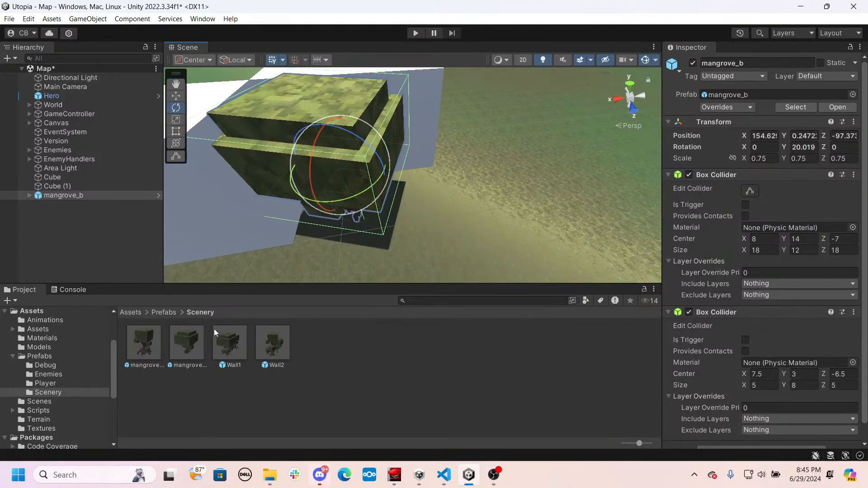
- Place a mangrove_a prefab beside the mangrove_b at about X 141, Z -98.3 and rotate it to about Y -5.75
drag(153, 354, 436, 218)
right_drag(436, 219, 399, 110)
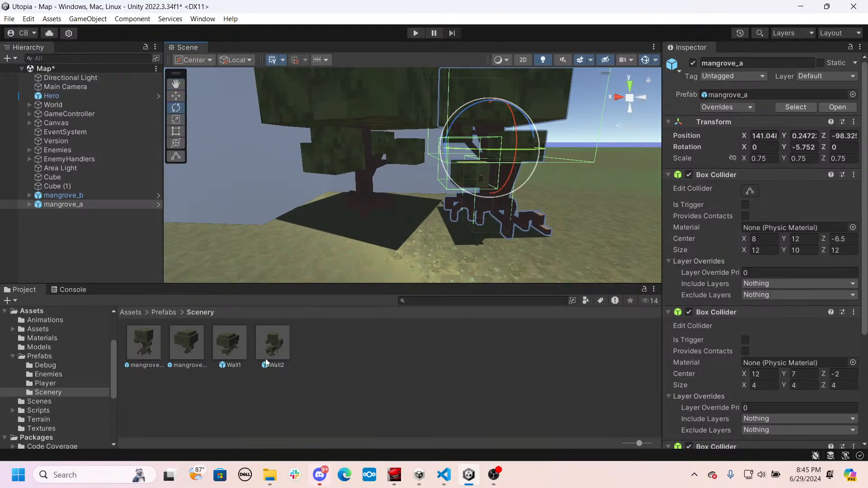
- Add a second mangrove_b in front of the trees at about X 151.2, Z -94.9 and set its scale to 0.4 on all axes
drag(196, 341, 368, 242)
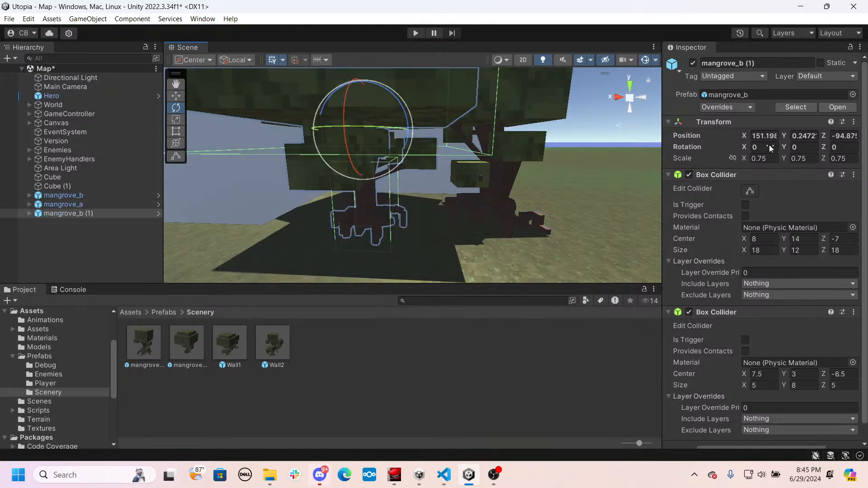
text(0.4)
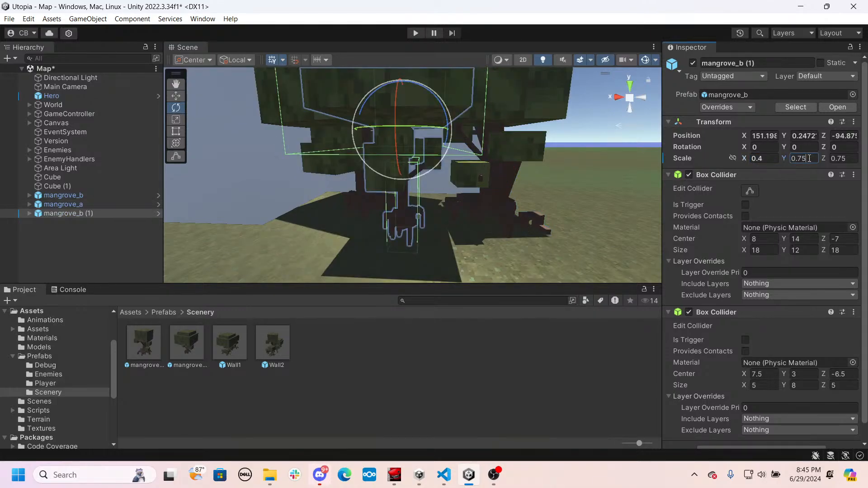
text(0.4)
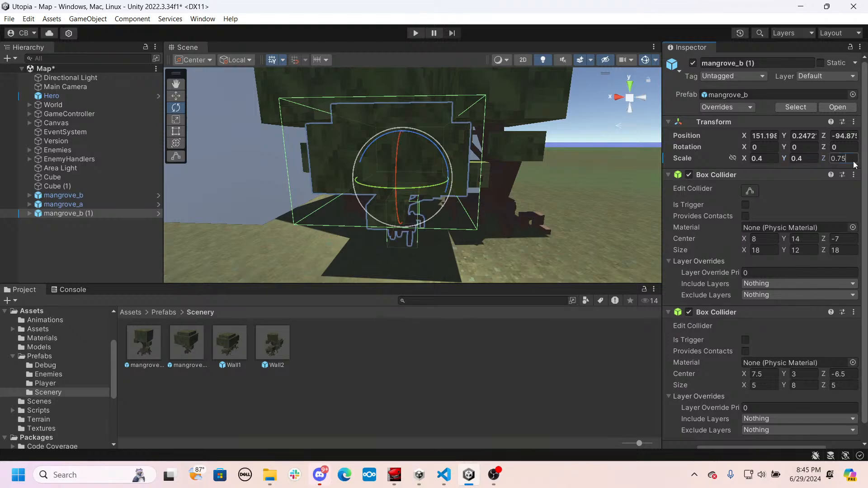
text(0.)
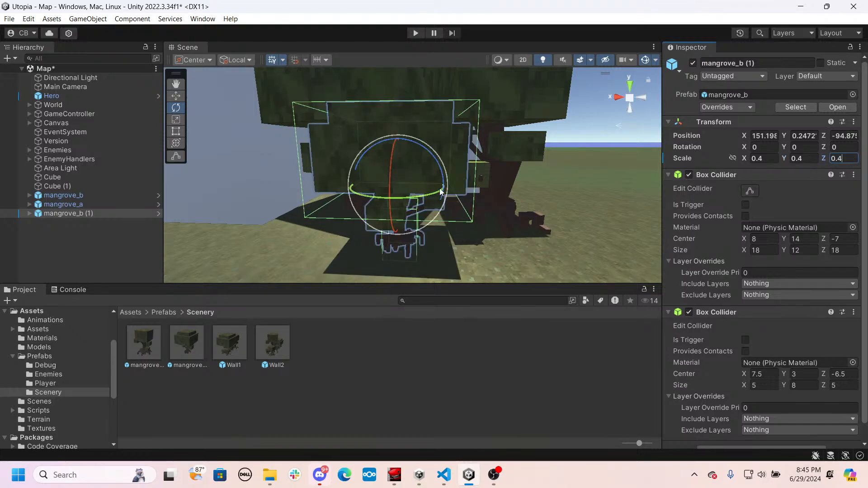
- Move the small mangrove_b behind the large trees to about X 149.3, Z -105.05 and rotate it to about Y -13.2
alt+drag(441, 193, 351, 208)
key(w)
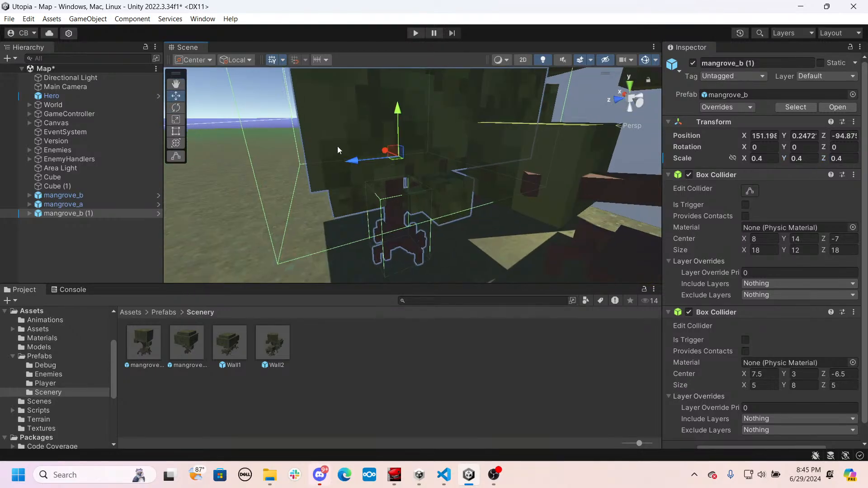
drag(354, 160, 712, 208)
drag(522, 209, 348, 167)
alt+drag(349, 169, 396, 164)
right_drag(396, 165, 339, 171)
key(s)
alt+drag(339, 171, 551, 190)
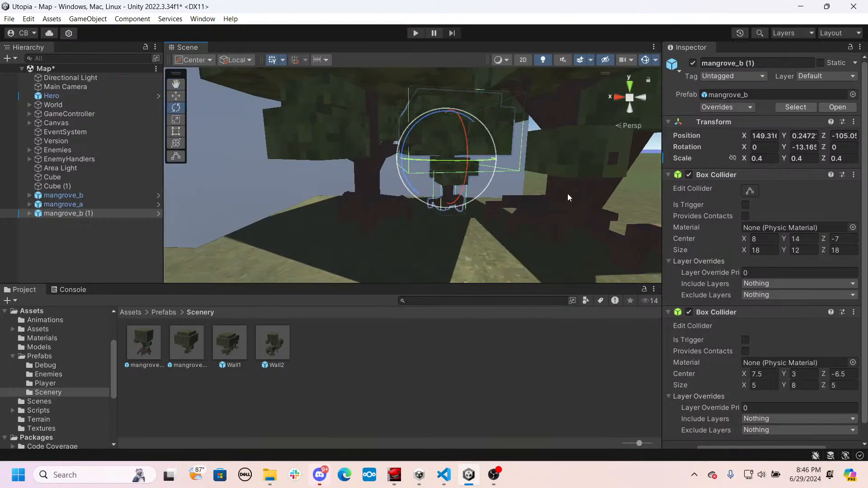
- Add a second mangrove_a at about X 155, Z -98.6 and set its scale to 0.2 on all axes
drag(323, 290, 344, 235)
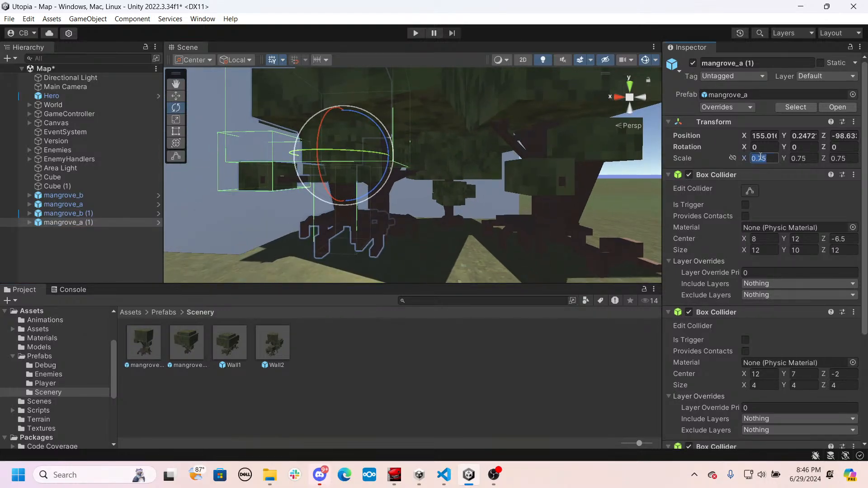
text(0.2)
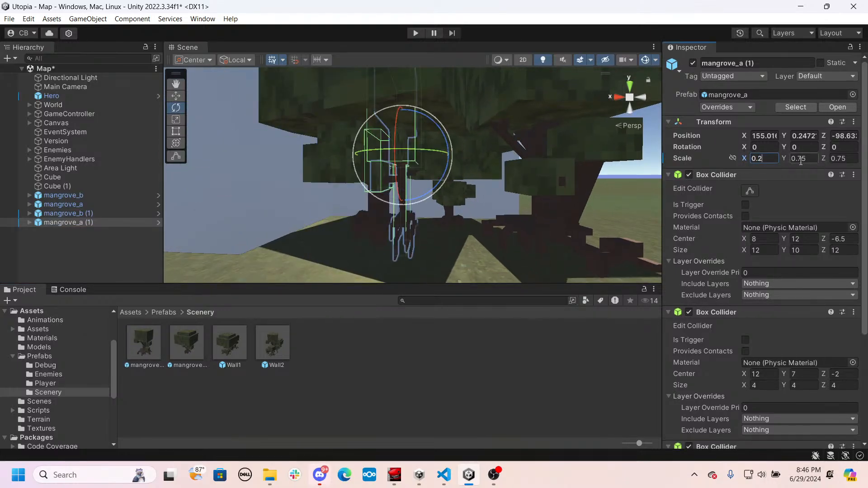
text(0.2)
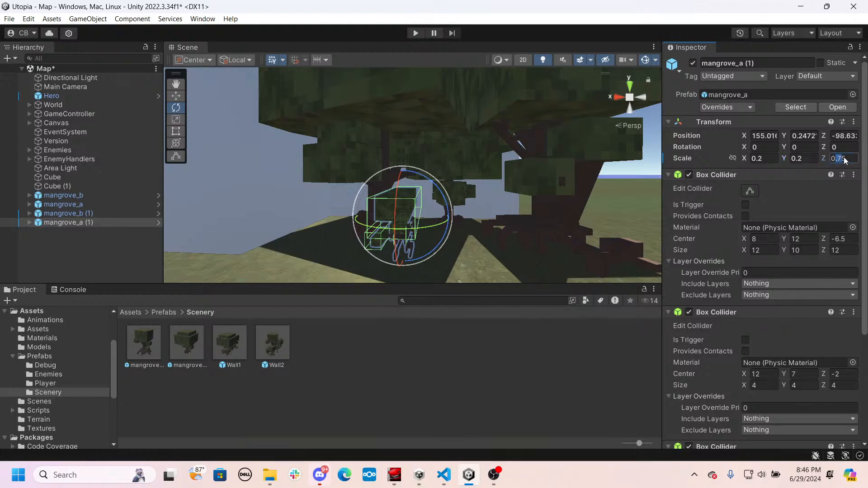
text(0.2)
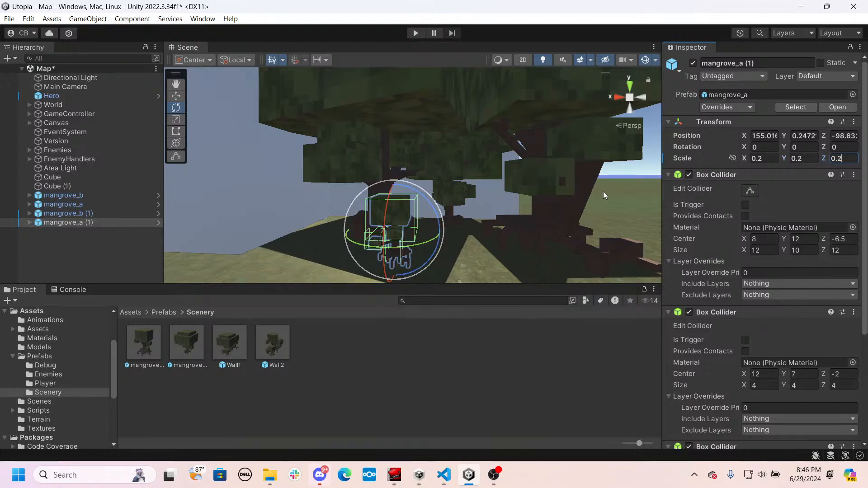
- Move the small mangrove_a in behind the large trees to about X 151.9, Z -102.3 and rotate it to about Y -55.6
right_drag(460, 180, 397, 206)
key(w)
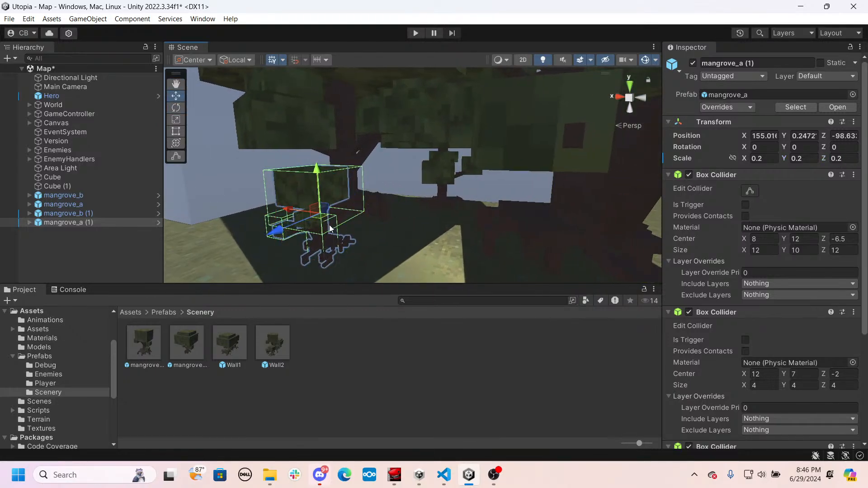
drag(288, 237, 499, 242)
key(e)
key(s)
right_drag(496, 241, 546, 239)
key(w)
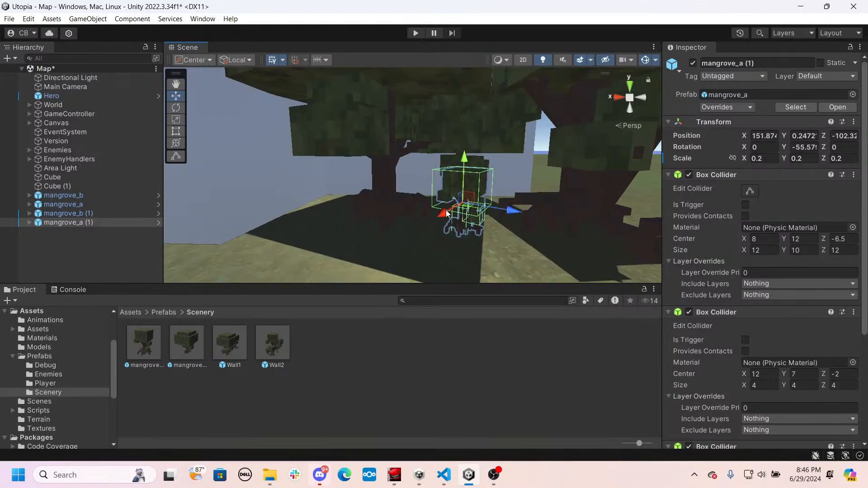
- Shift the small mangrove_a sideways along the ground, past the large trunk toward the cube
drag(501, 214, 463, 211)
click(474, 200)
drag(399, 209, 356, 212)
right_drag(435, 194, 381, 206)
key(d)
- Duplicate the small mangrove_a, place the copy at about X 152.4, Z -103.7 and rotate it to about Y -122.3
key(ctrl+d)
drag(311, 220, 382, 285)
right_drag(380, 196, 379, 197)
key(s)
drag(324, 225, 383, 219)
drag(315, 224, 535, 194)
key(e)
key(w)
right_drag(488, 196, 485, 174)
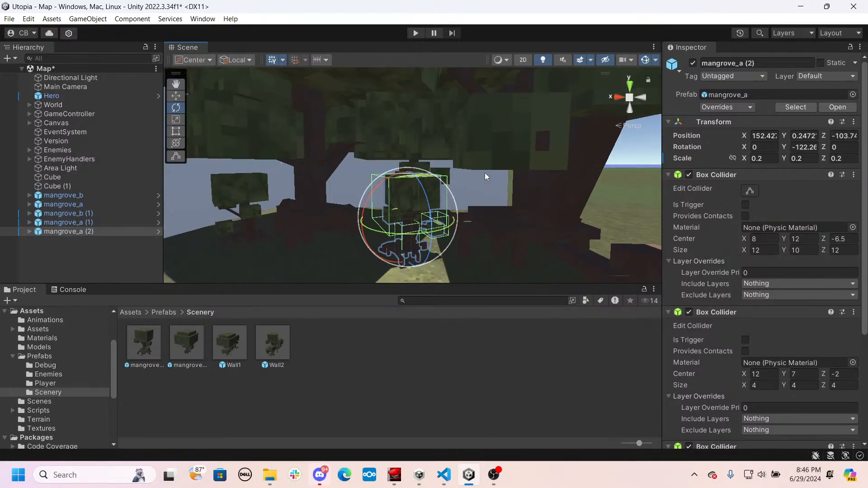
drag(410, 177, 410, 185)
right_drag(436, 219, 438, 194)
- Adjust the height of the large mangrove_a to about Y 0.04 so its roots meet the ground
click(438, 194)
right_drag(430, 107, 423, 92)
drag(412, 96, 411, 109)
right_drag(414, 107, 476, 183)
click(451, 161)
click(451, 147)
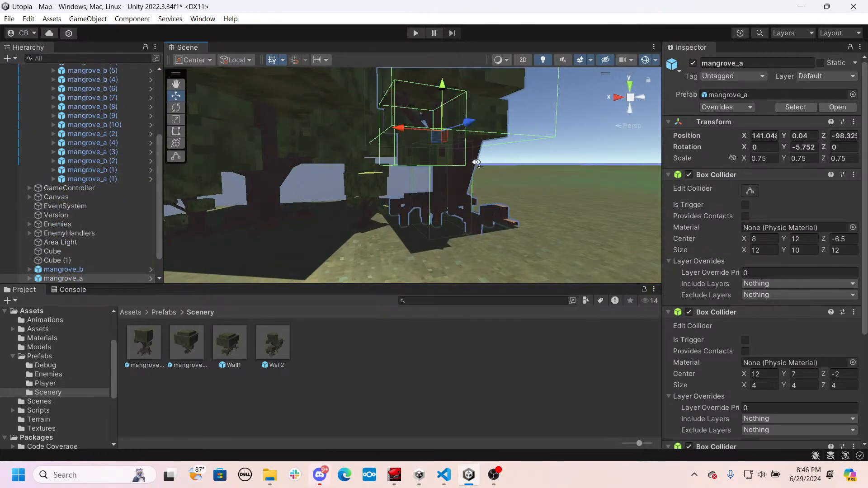
- Lower the 0.4-scale mangrove_b to about Y -0.65
right_drag(477, 163, 446, 169)
click(446, 169)
drag(437, 83, 436, 107)
right_drag(446, 201, 402, 201)
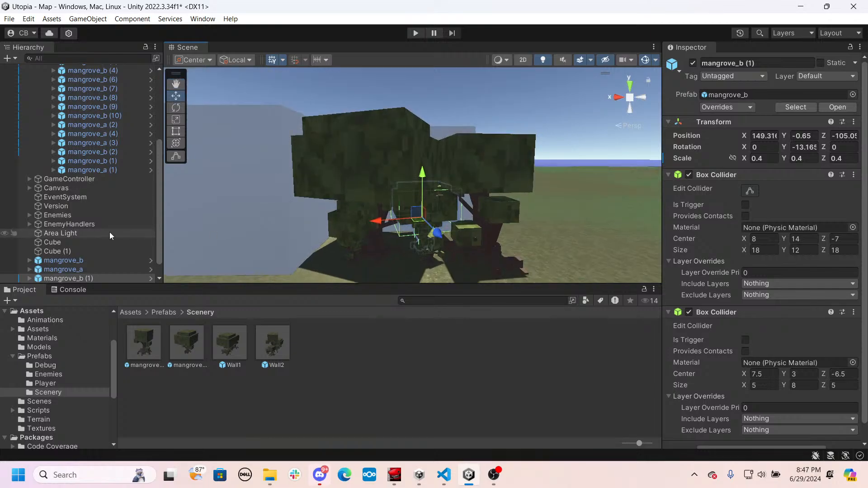
- Collapse the Trees and Land groups in the hierarchy and create an empty object at the scene's root level
scroll(104, 229, down, 2)
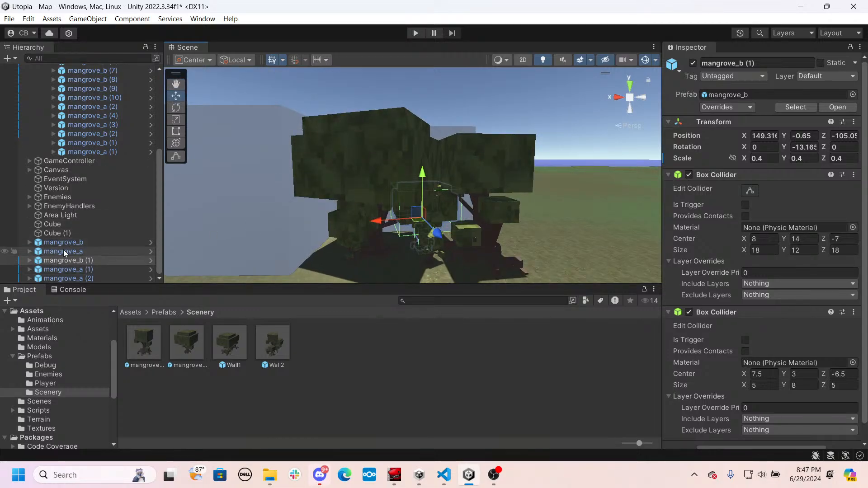
scroll(57, 163, up, 4)
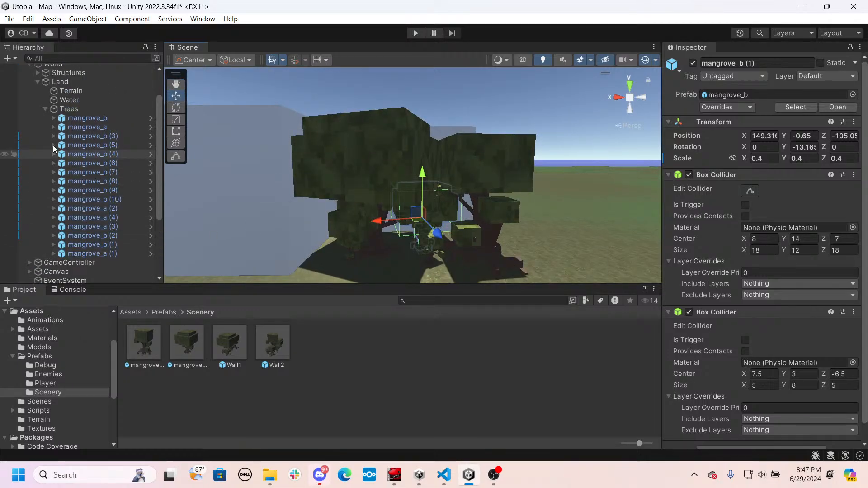
click(50, 114)
click(45, 109)
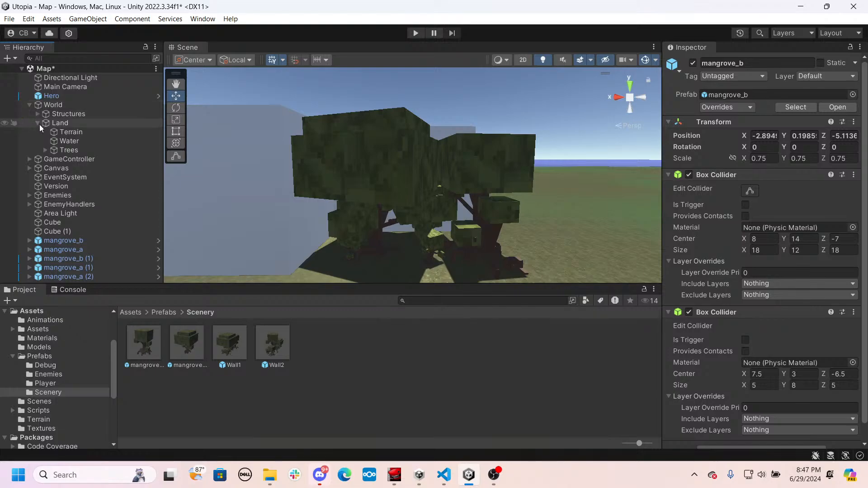
click(39, 123)
right_click(52, 264)
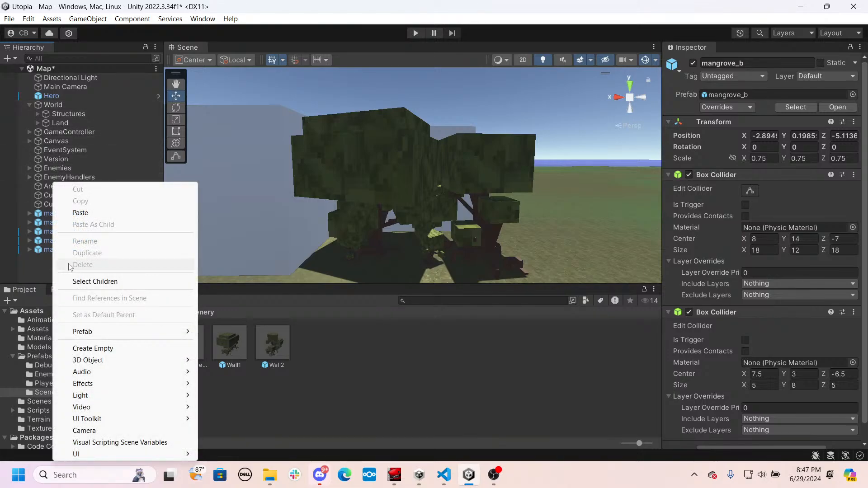
click(100, 349)
- Position the empty object at the base of the grove at about X 154.49, Y 0.25, Z -104.6
right_drag(319, 236, 532, 195)
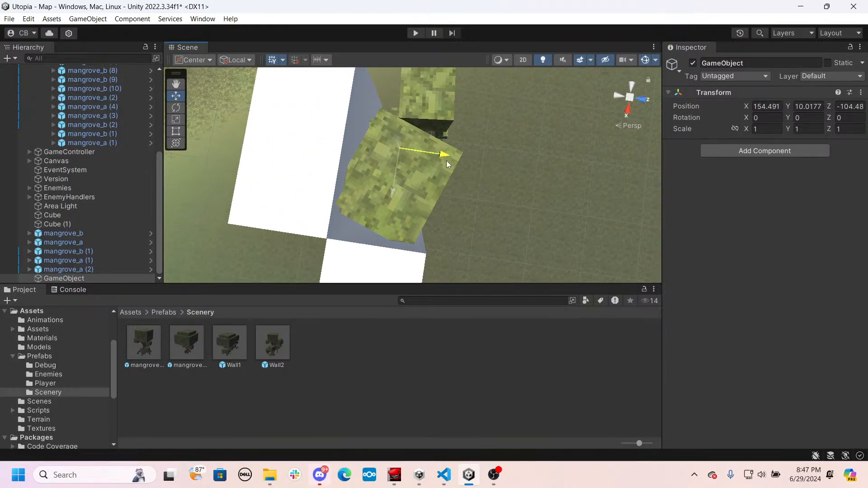
right_drag(457, 177, 423, 312)
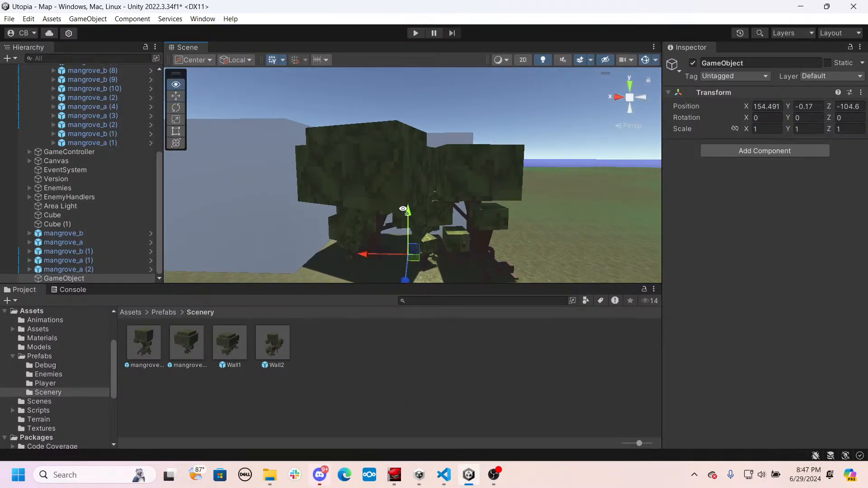
right_drag(403, 210, 403, 198)
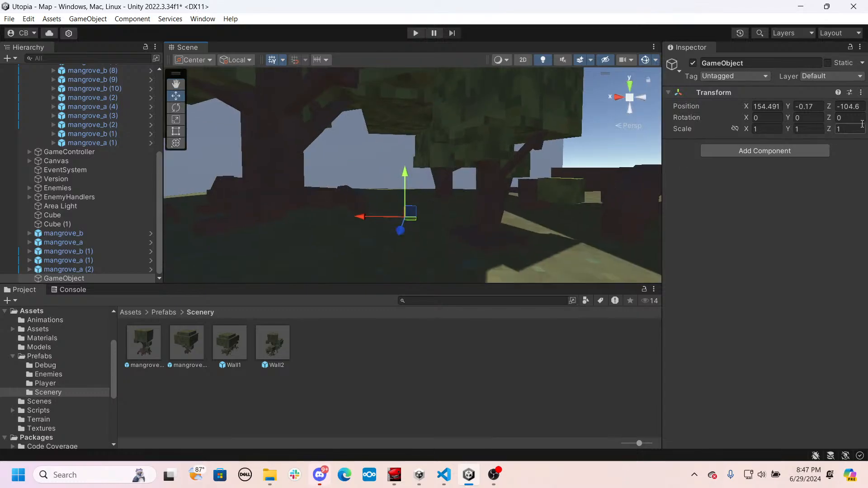
click(812, 97)
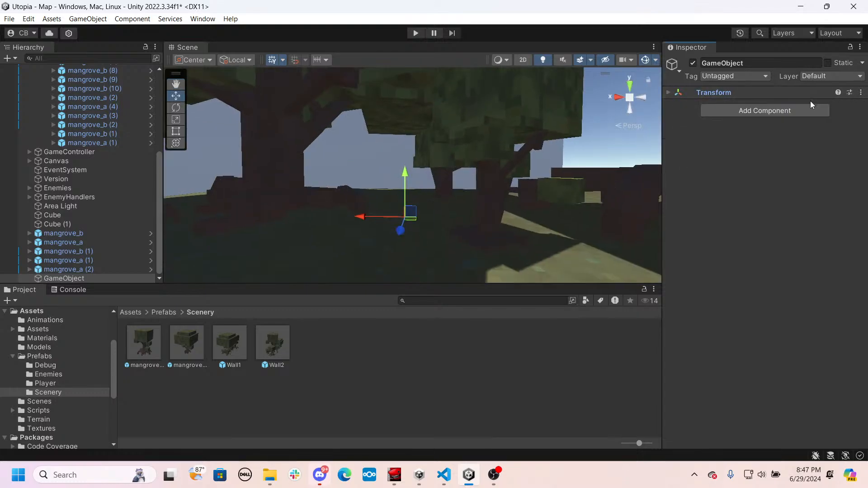
click(668, 91)
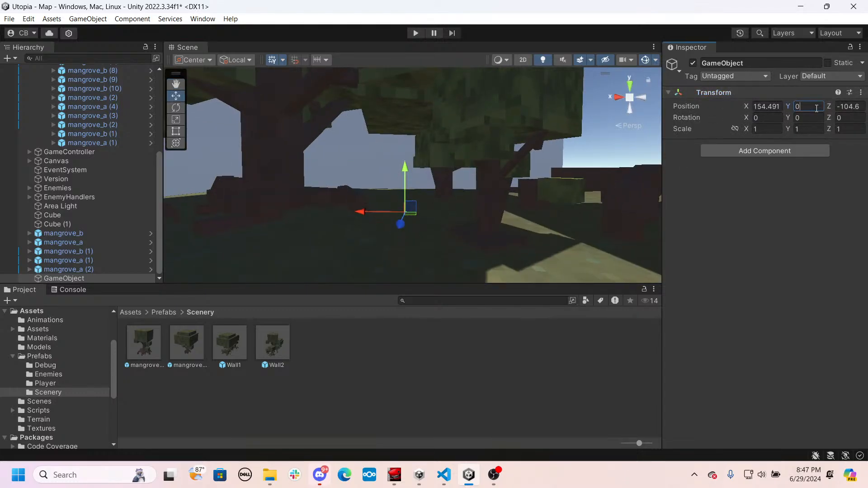
right_drag(346, 176, 321, 224)
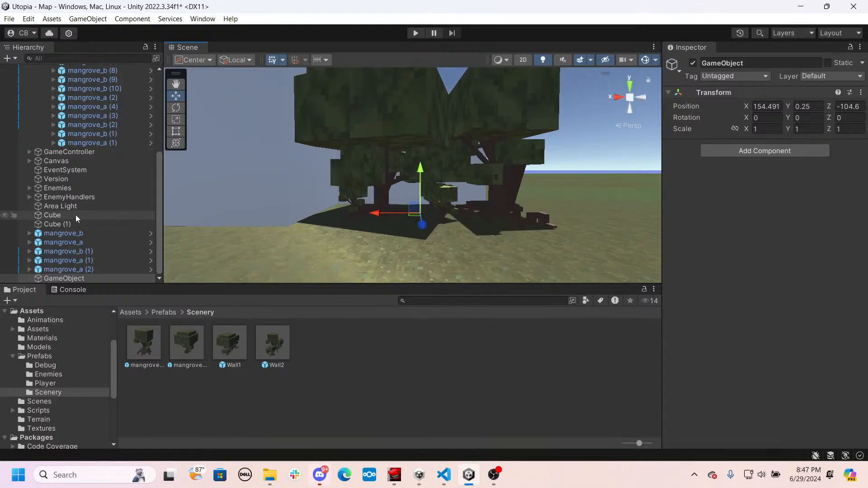
- Rename the empty object Wall3 and make the five loose mangrove objects its children
click(72, 278)
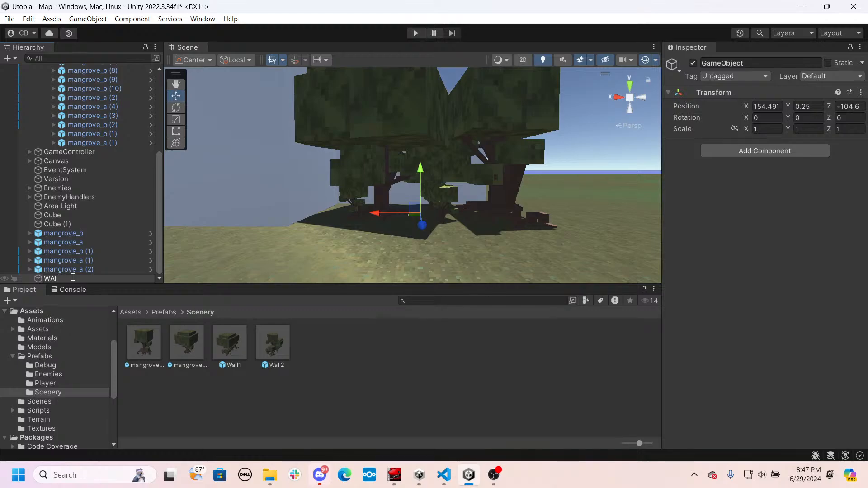
click(80, 234)
shift+click(62, 269)
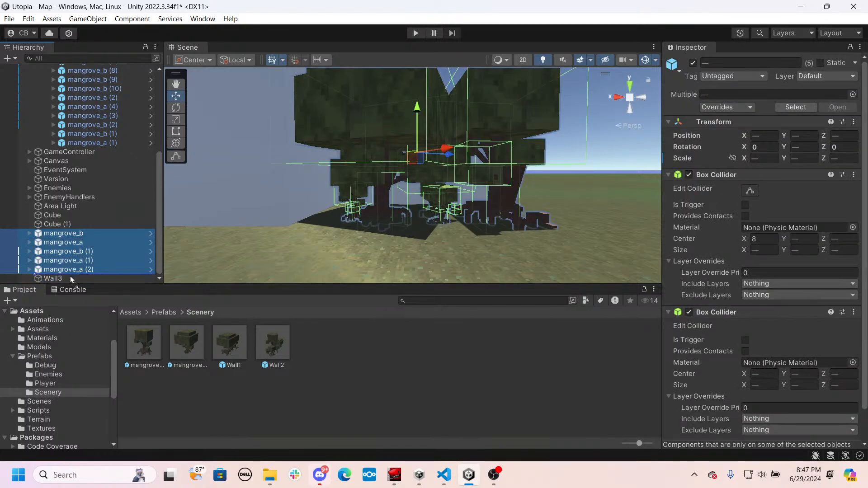
drag(61, 277, 61, 277)
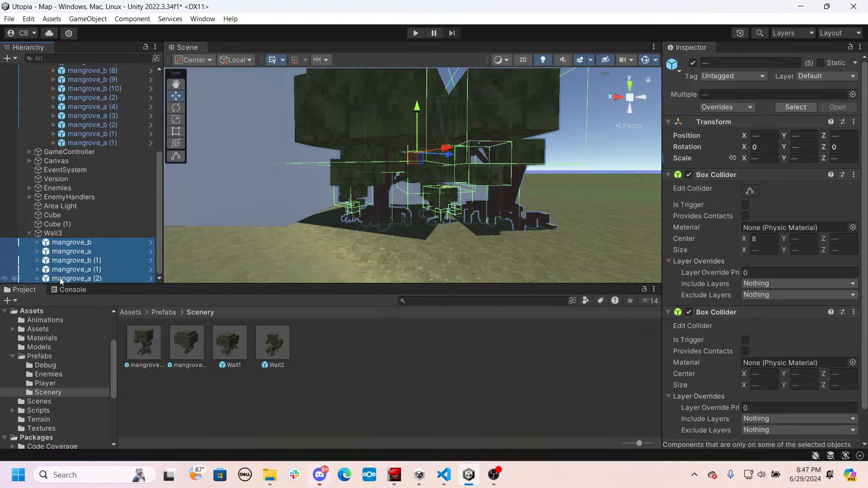
- Add a Box Collider component to the Wall3 parent object
click(51, 234)
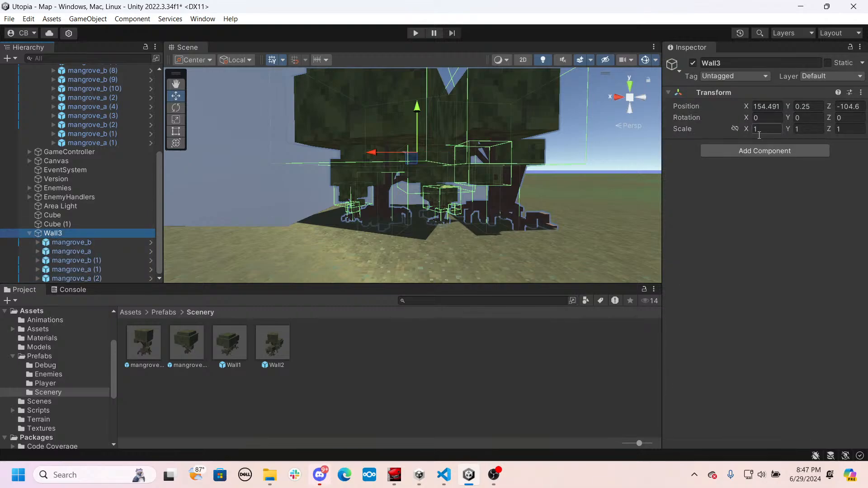
click(764, 151)
click(735, 188)
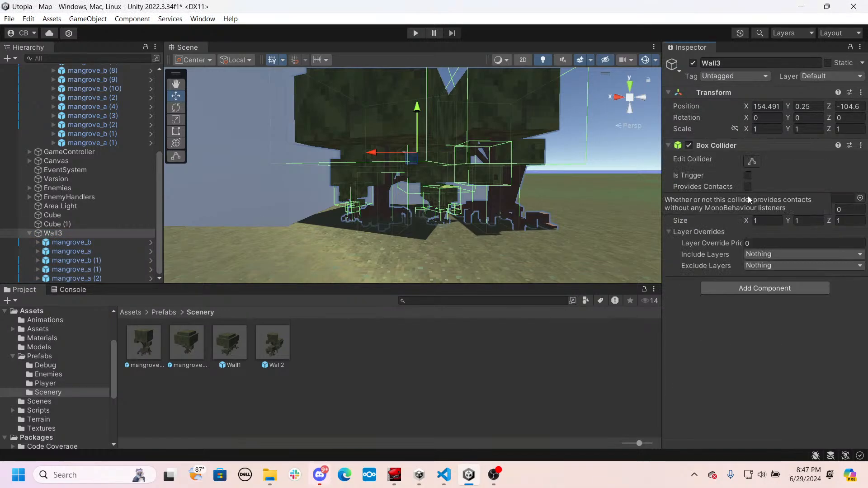
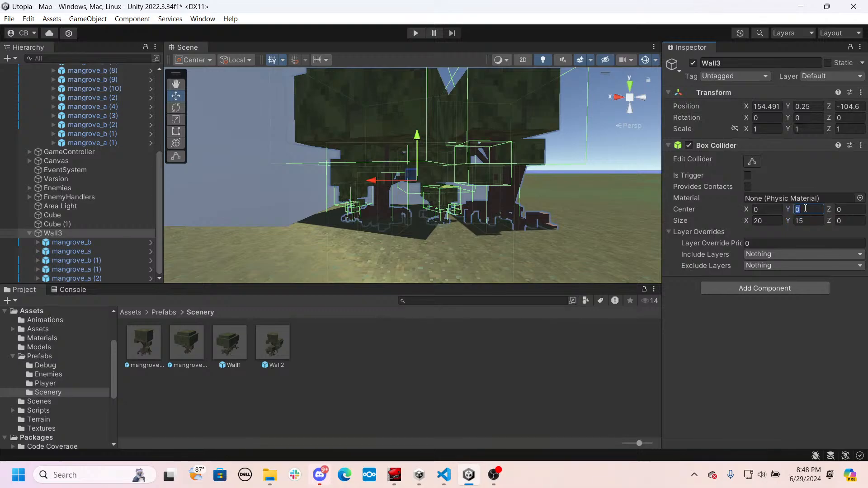
- Set the Wall3 box collider's center Y to 7.5 and its size Z to 10
right_drag(422, 217, 805, 214)
right_drag(722, 195, 414, 237)
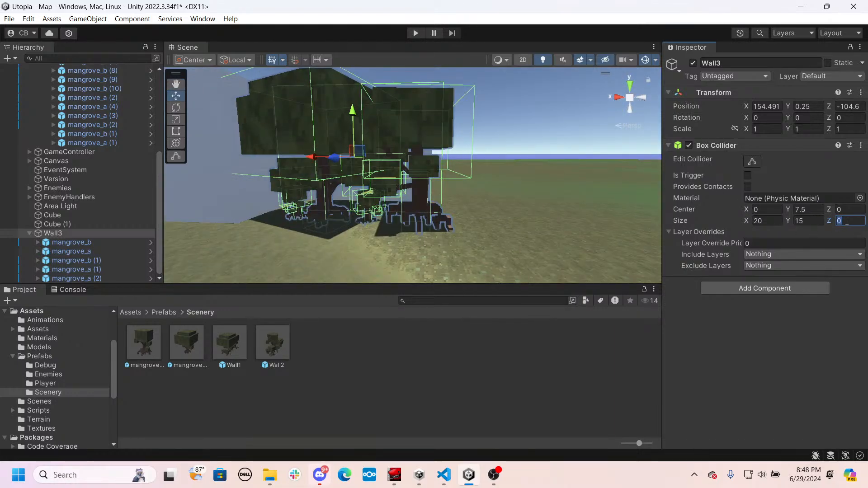
text(10)
right_drag(552, 222, 519, 341)
key(d)
right_drag(409, 239, 425, 250)
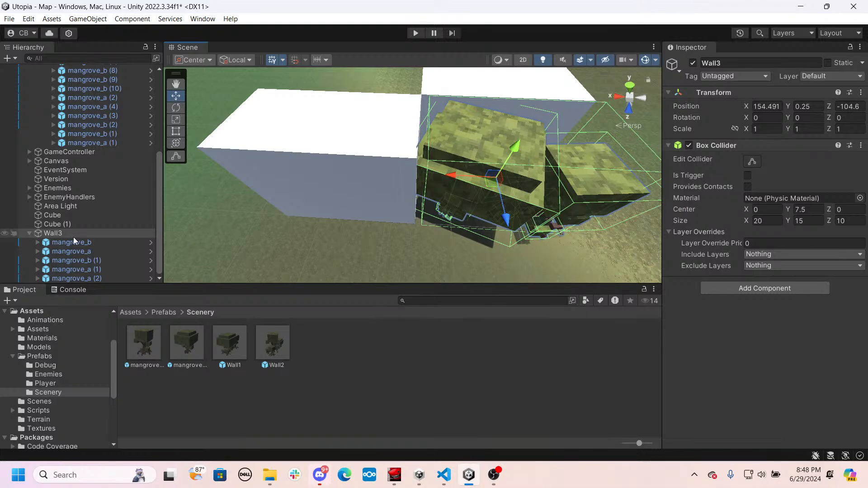
- Save Wall3 as a prefab in the Scenery folder and delete its instance from the scene
drag(336, 337, 353, 356)
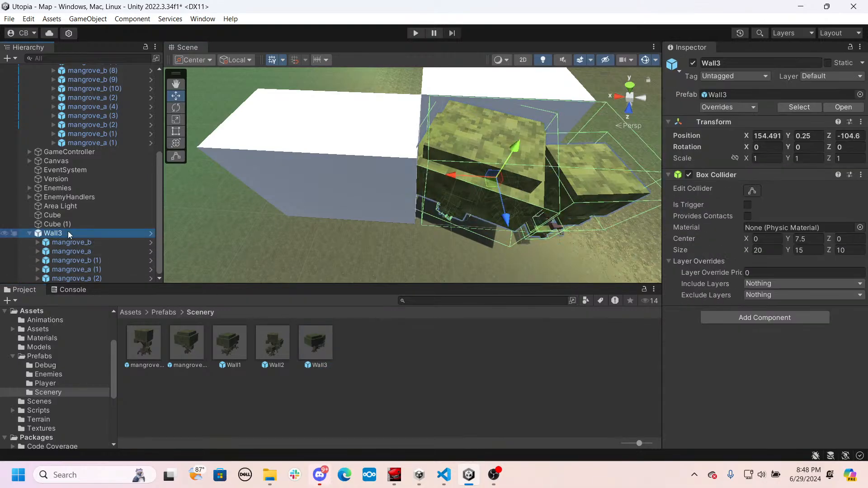
key(Delete)
- Collapse the Trees and World groups in the hierarchy and delete the two large placeholder cubes
scroll(109, 220, up, 4)
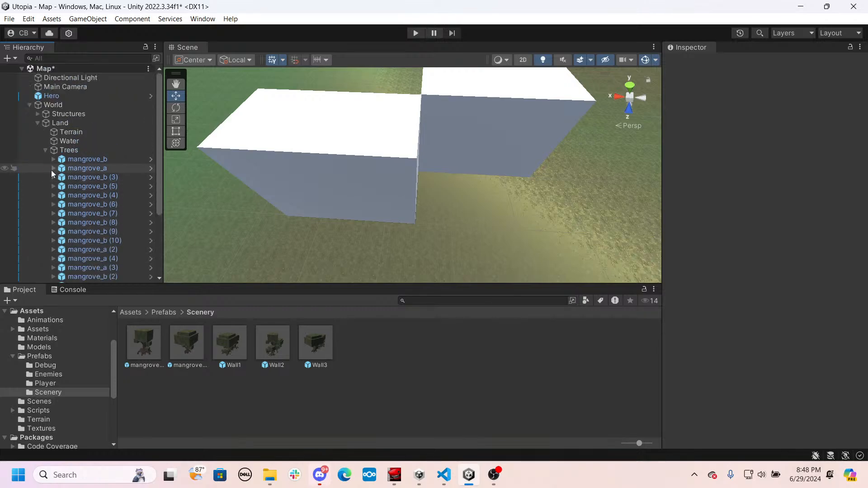
click(45, 150)
click(29, 106)
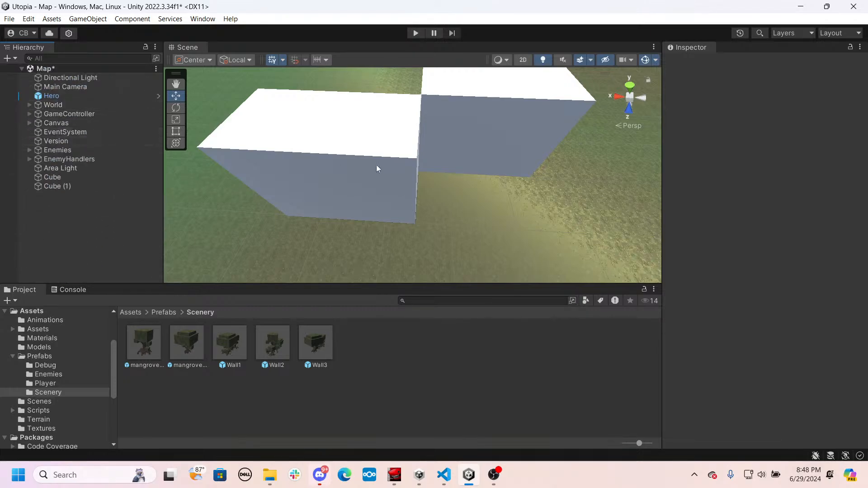
right_drag(432, 161, 499, 139)
click(411, 128)
shift+click(262, 211)
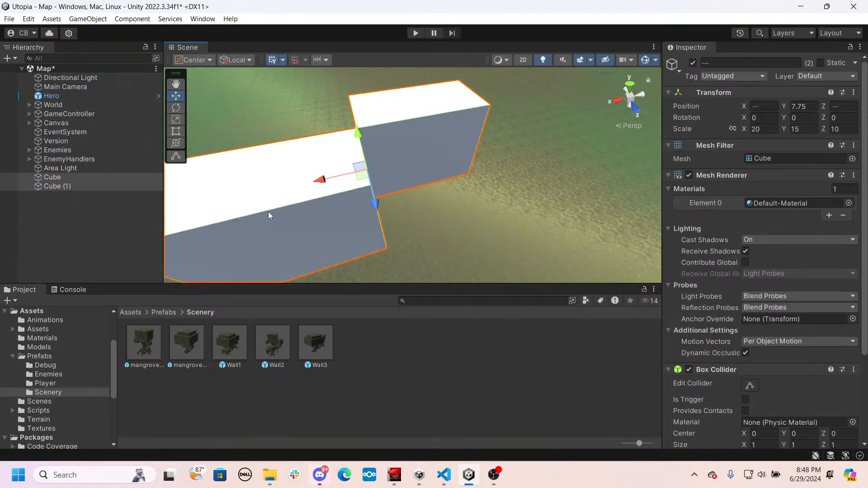
key(Delete)
- Delete the Enemies group with all its contents from the Map scene
right_drag(326, 221, 384, 158)
key(w)
key(s)
key(w)
key(s)
key(w)
key(s)
key(w)
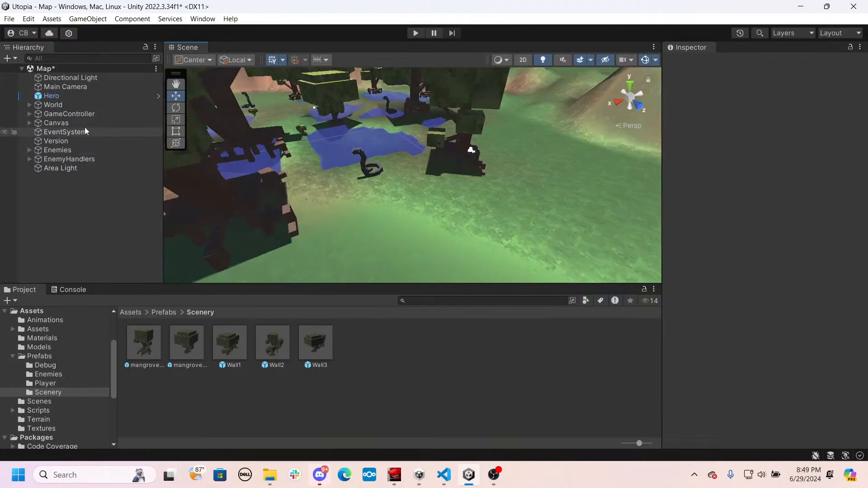
click(29, 150)
click(28, 150)
click(48, 151)
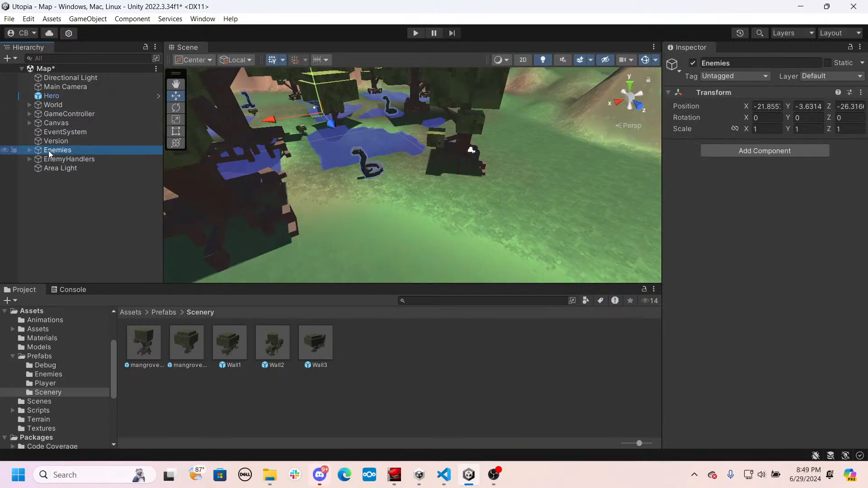
key(Delete)
- Delete the EnemyHandlers group from the scene
click(29, 151)
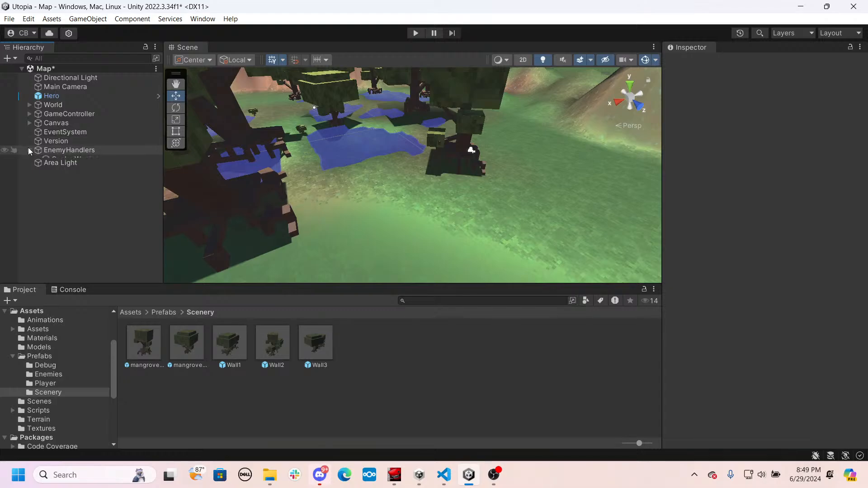
click(28, 149)
click(46, 150)
key(Delete)
- Delete the Structures group with its two buildings from the World object
key(s)
right_drag(386, 176, 420, 177)
click(29, 104)
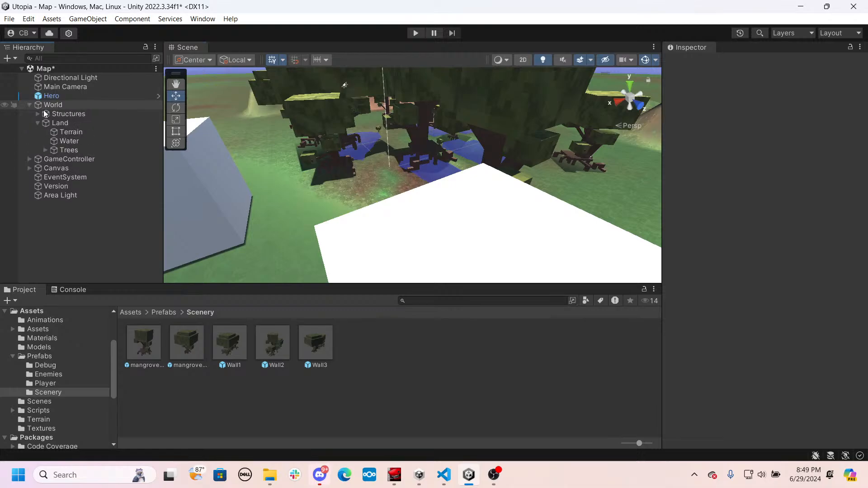
click(37, 114)
click(66, 114)
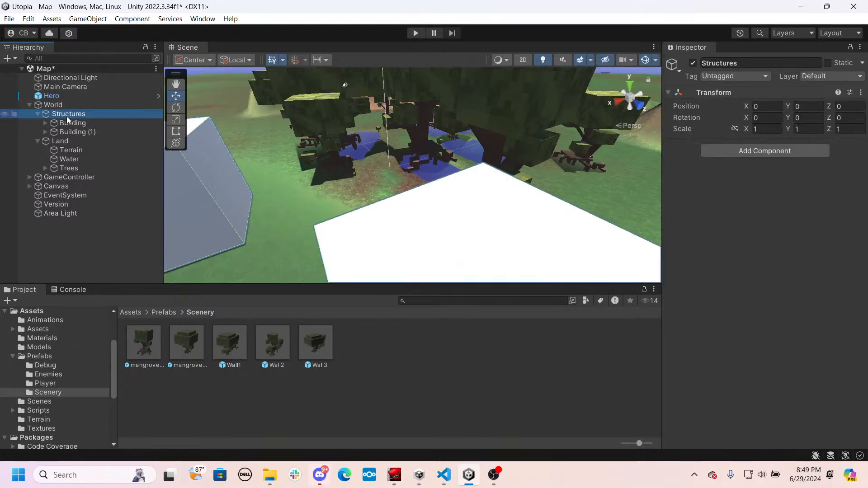
key(Delete)
- Delete all the mangrove objects inside the Trees group, keeping the empty Trees parent
right_drag(255, 154, 227, 147)
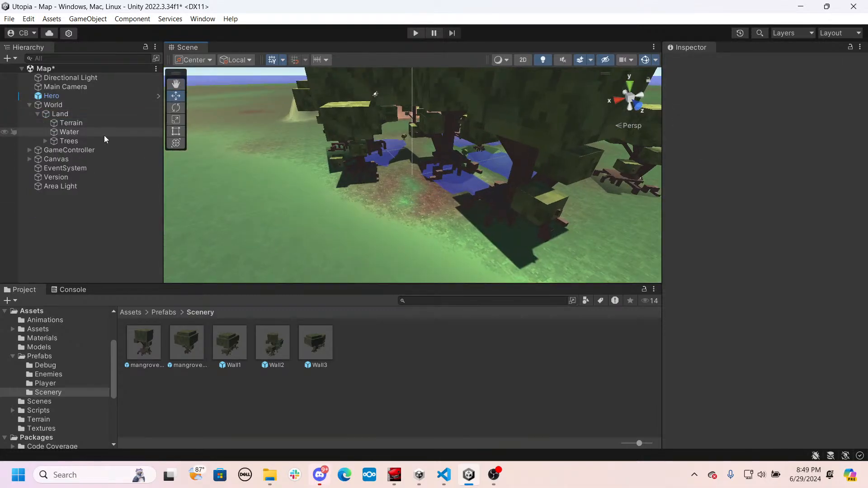
click(80, 125)
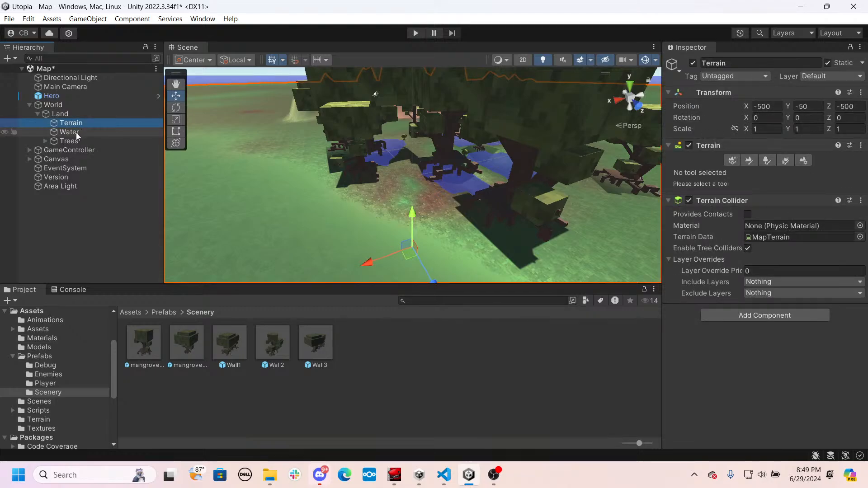
click(72, 134)
click(73, 140)
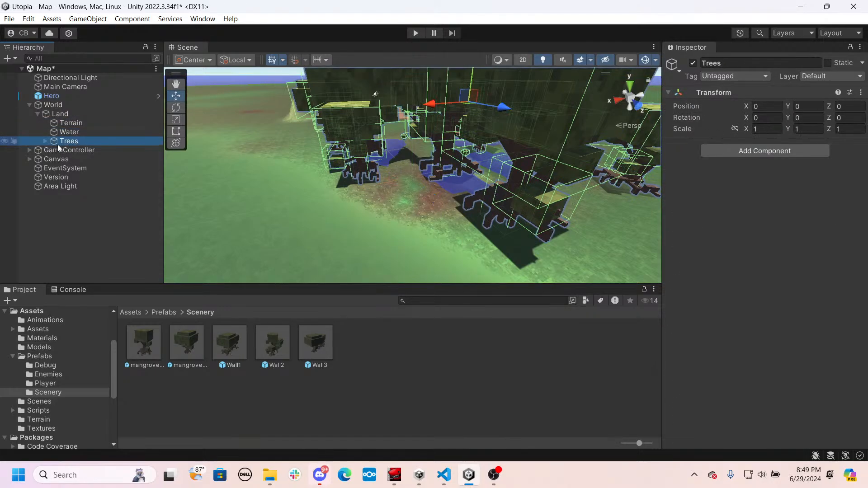
click(46, 141)
click(50, 151)
scroll(68, 161, down, 3)
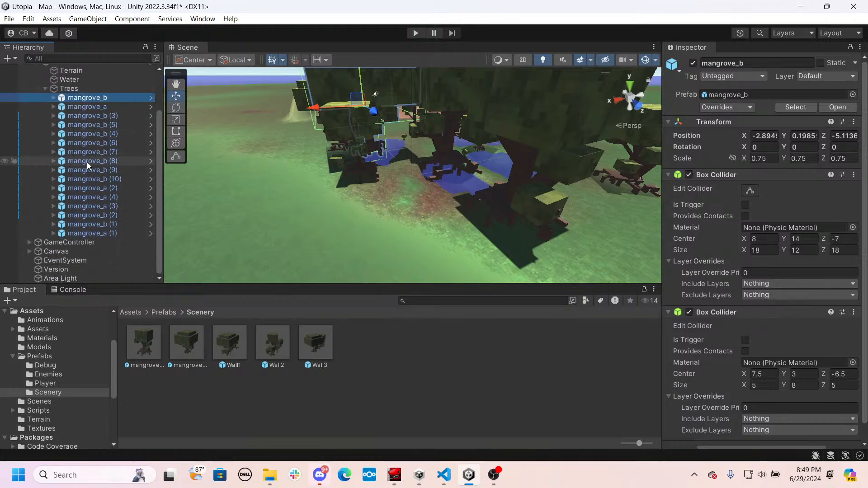
shift+click(82, 233)
key(Delete)
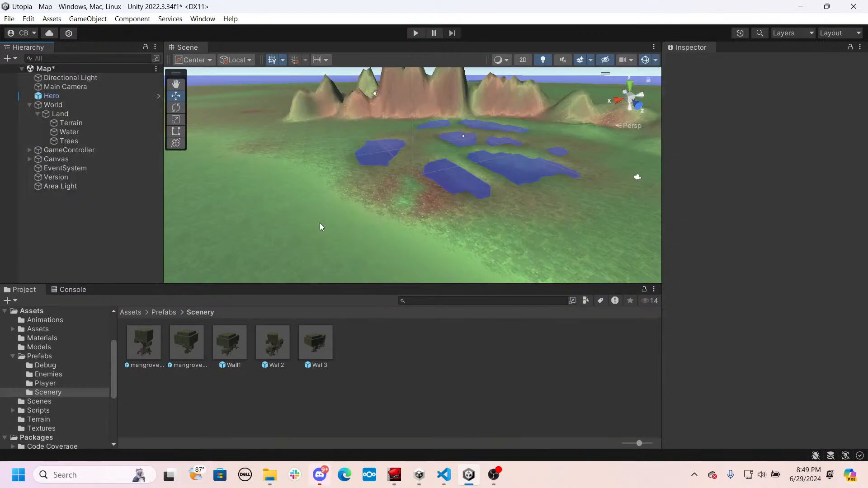
- Flatten the terrain's mountains and ponds with the Set Height tool at world height 0.25, brush size 755 and opacity 100
right_drag(405, 240, 443, 236)
key(w)
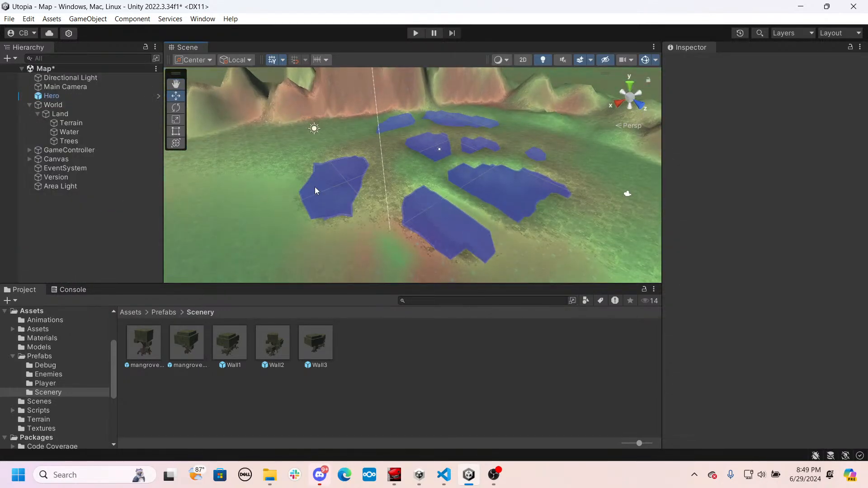
click(269, 191)
click(292, 190)
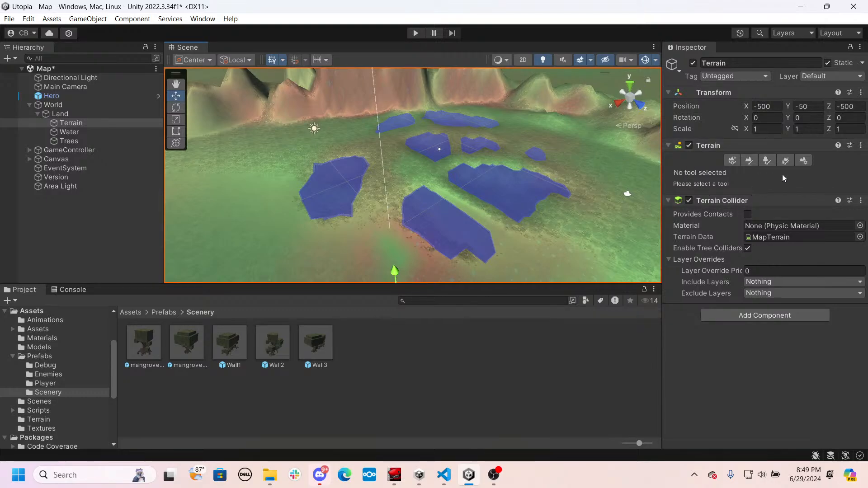
click(748, 161)
click(742, 173)
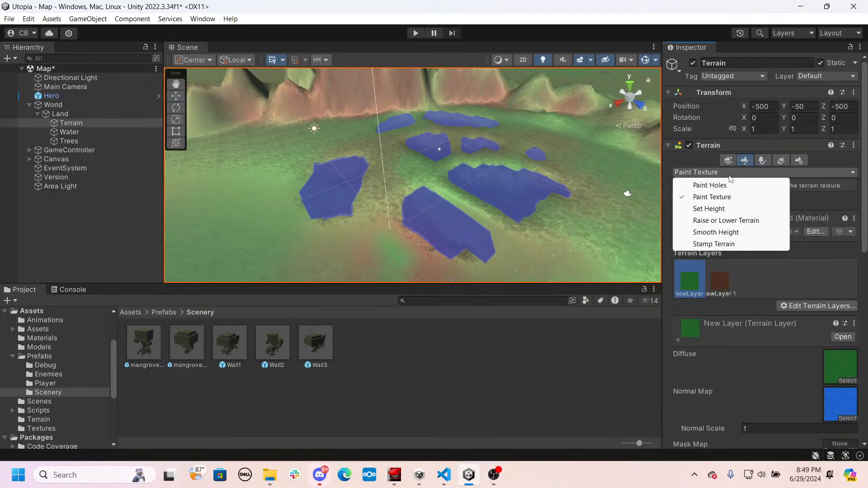
click(709, 209)
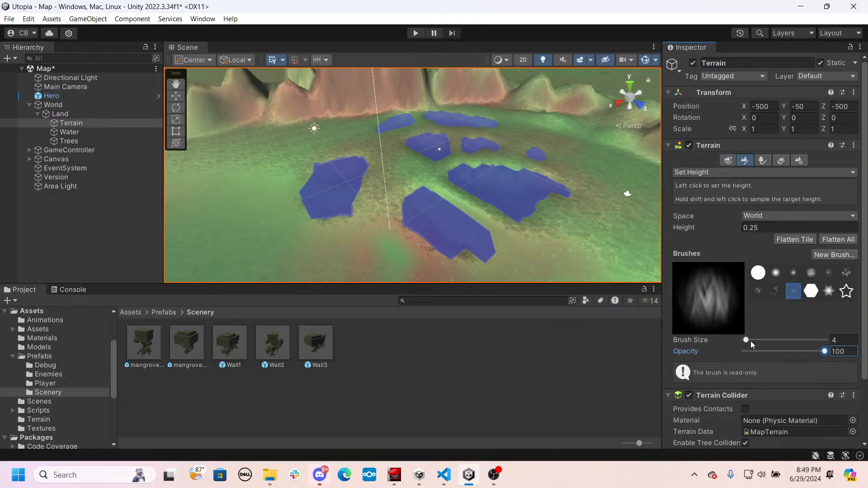
drag(775, 343, 777, 343)
click(491, 232)
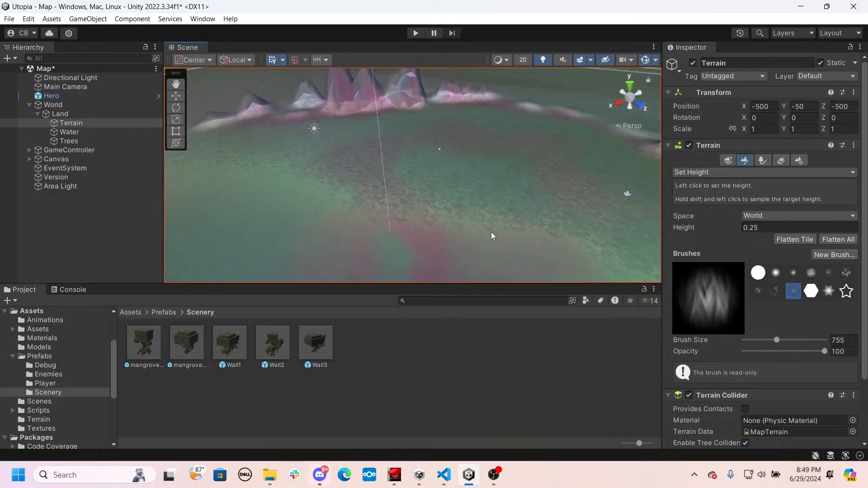
right_drag(491, 232, 468, 169)
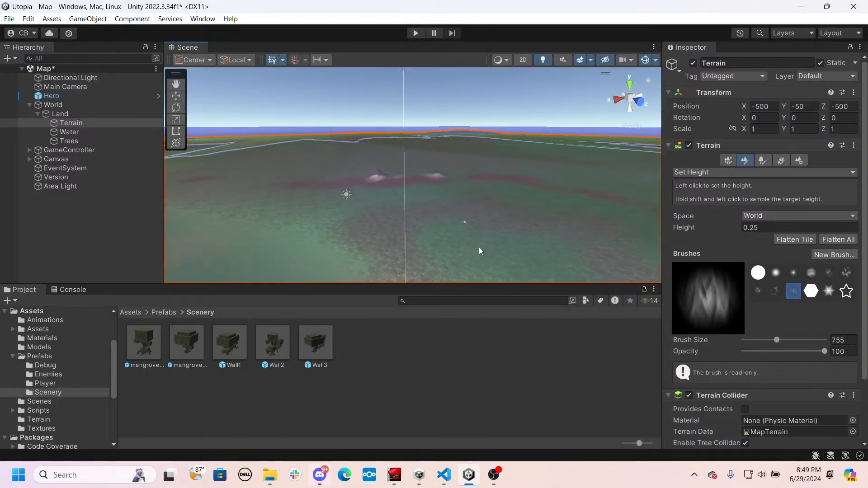
right_drag(473, 249, 410, 275)
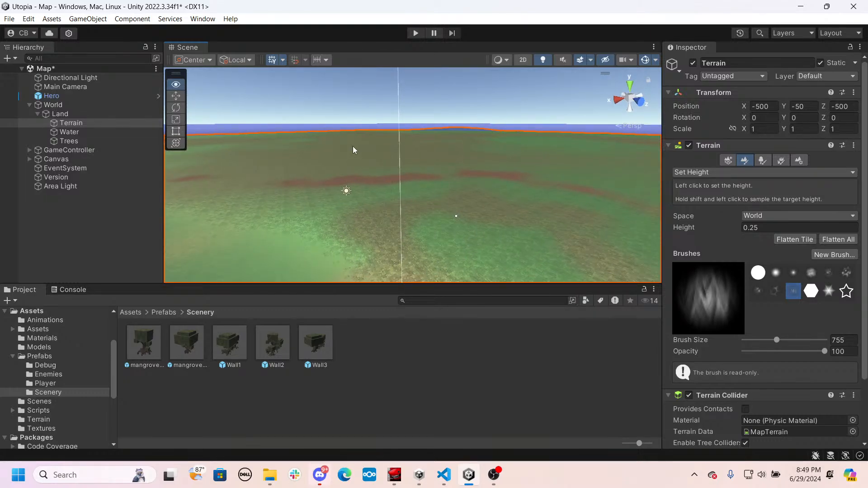
- Set the Water plane's X and Z scale to 1000
key(s)
scroll(507, 180, down, 2)
right_drag(355, 150, 292, 178)
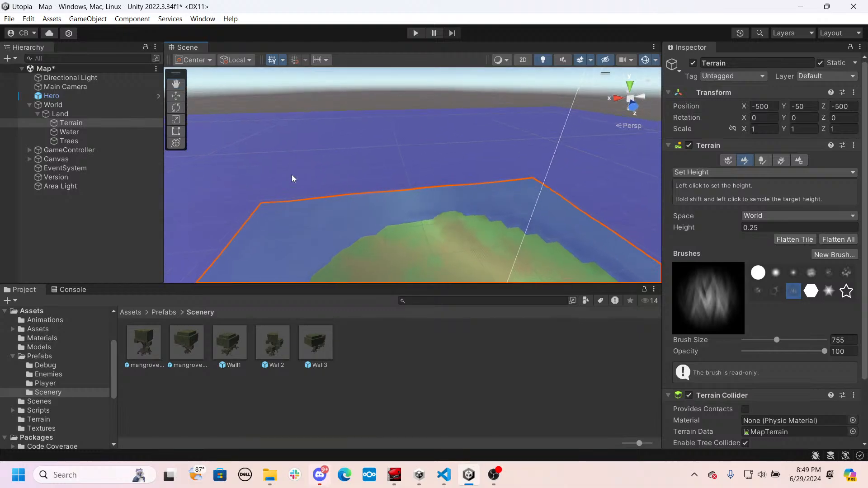
click(292, 176)
click(297, 156)
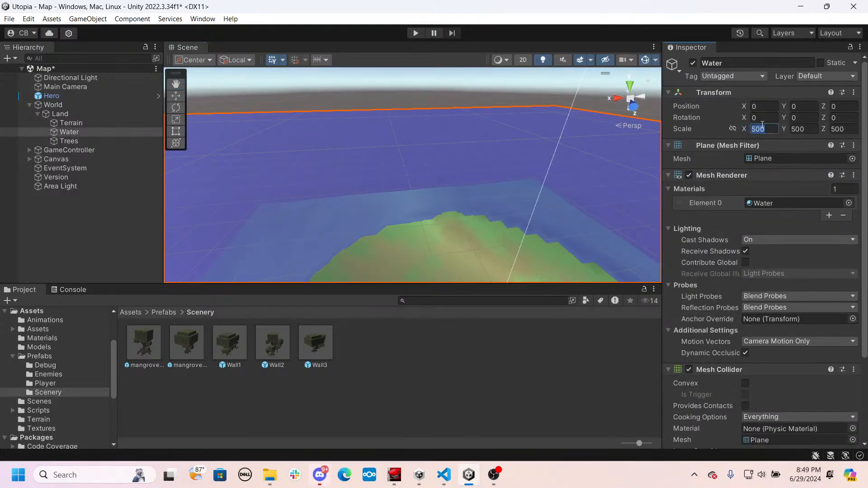
text(1000)
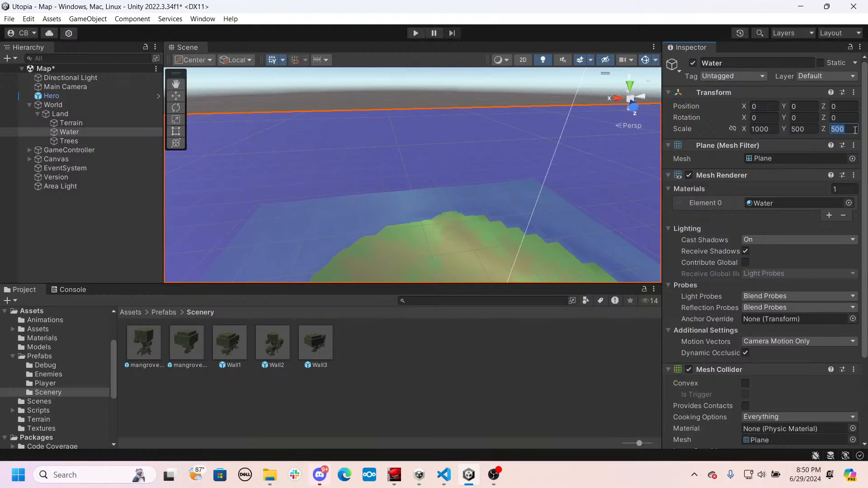
text(1000)
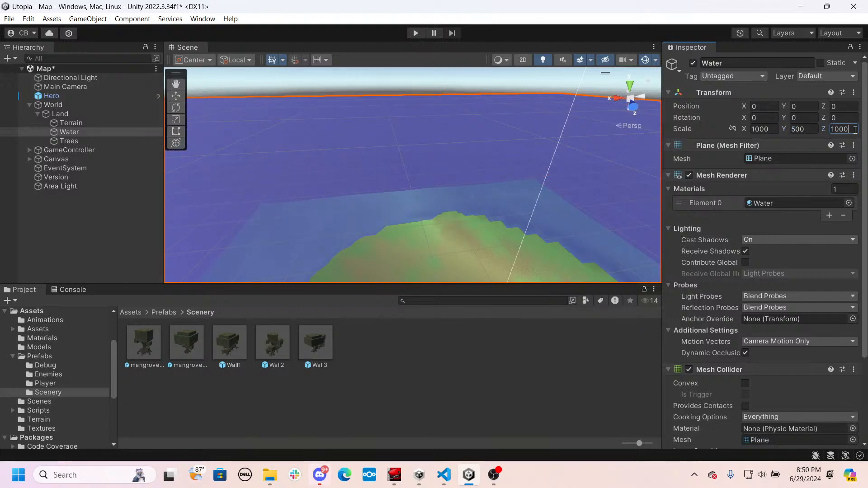
- Set the Water plane's Y scale to 1 and its X and Z scale to 5000
right_drag(430, 185, 291, 237)
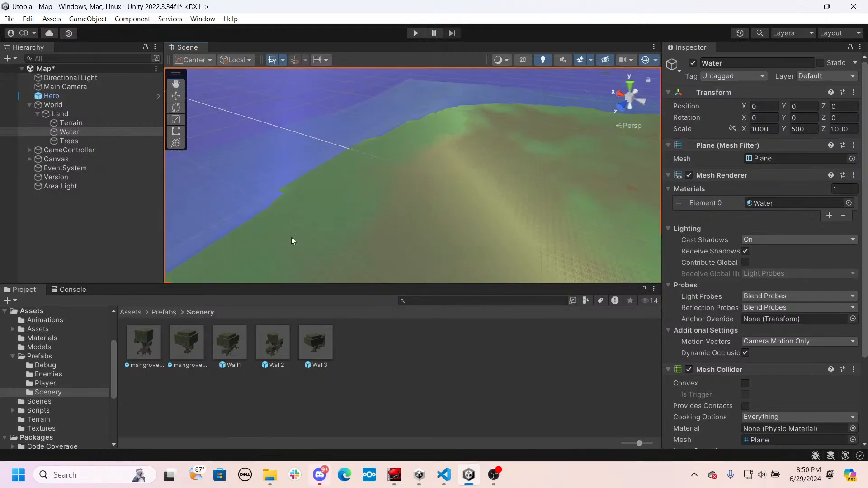
click(801, 129)
text(1)
click(582, 171)
right_drag(582, 170, 291, 150)
click(347, 131)
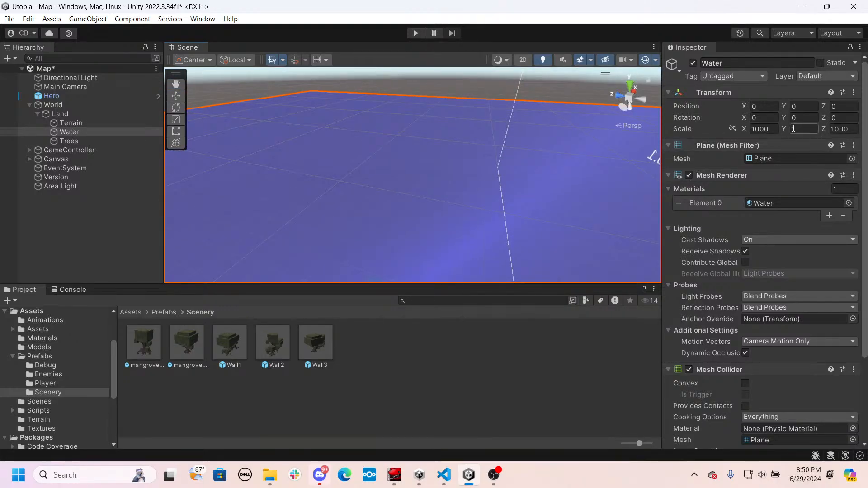
click(775, 130)
text(5000)
click(833, 129)
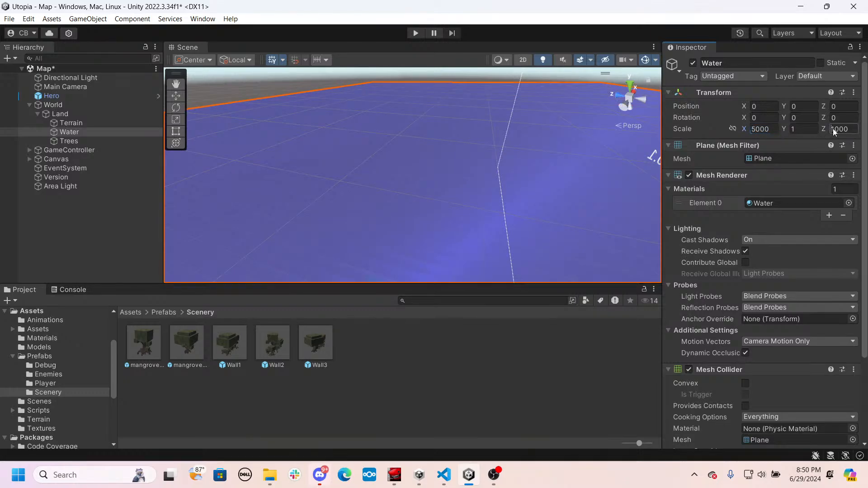
text(5000)
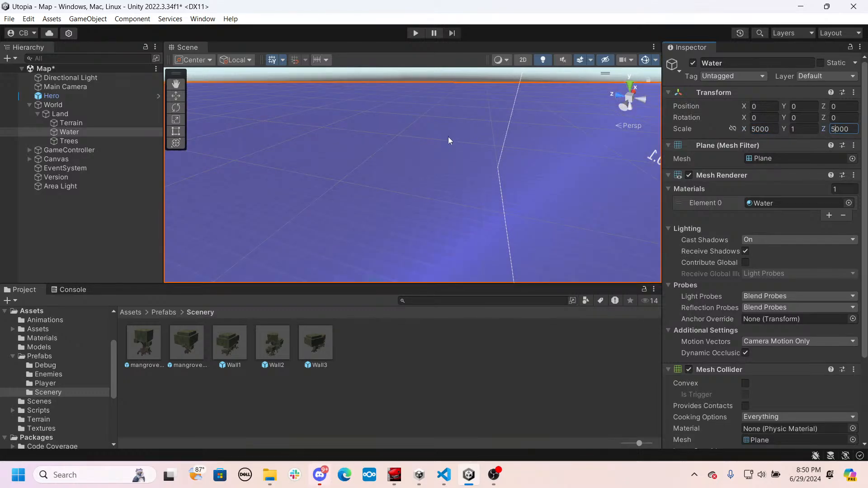
right_drag(449, 141, 306, 94)
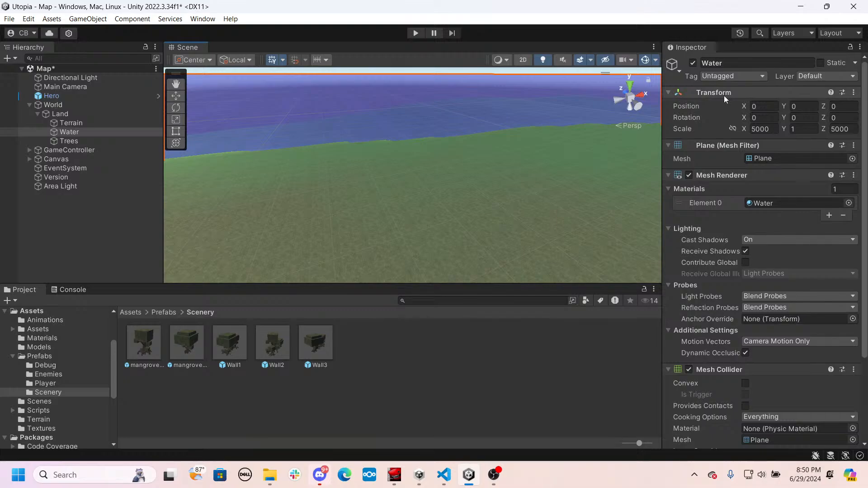
right_drag(470, 179, 405, 158)
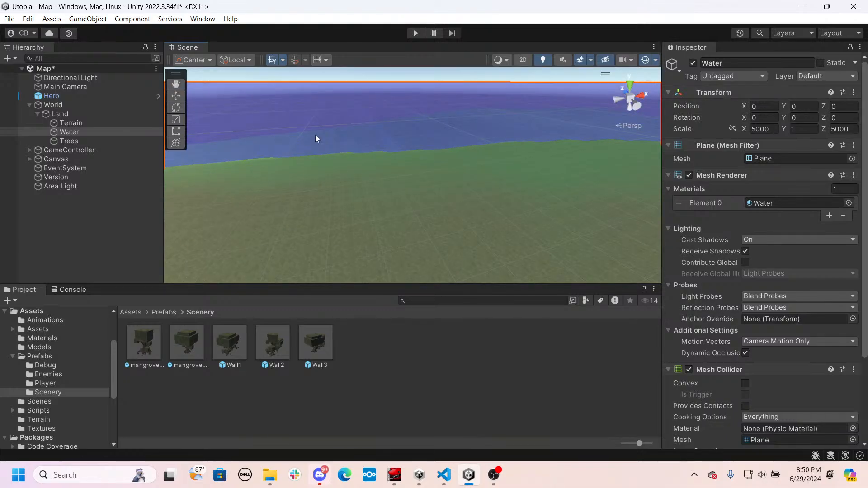
- Raise the terrain's submerged shores out to its corners with the Set Height brush at height 0.25
click(77, 123)
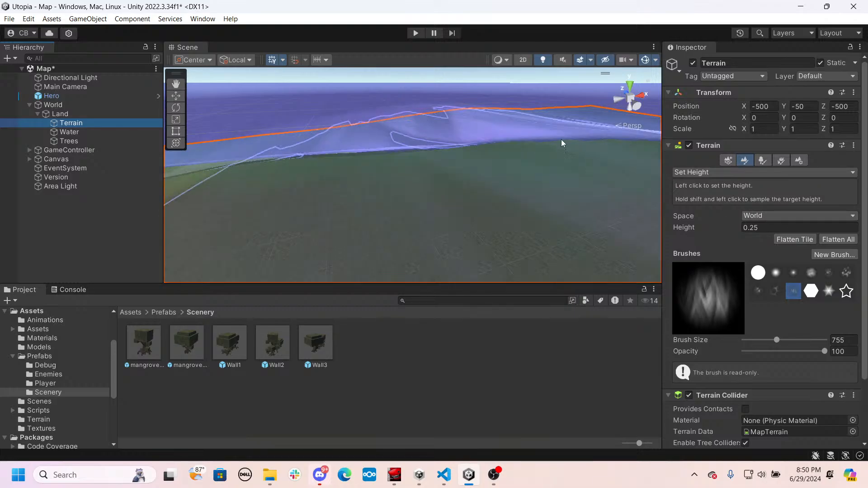
mouse_move(560, 141)
mouse_down()
mouse_move(601, 123)
mouse_move(274, 114)
mouse_up()
right_drag(271, 141, 508, 123)
right_drag(454, 119, 495, 102)
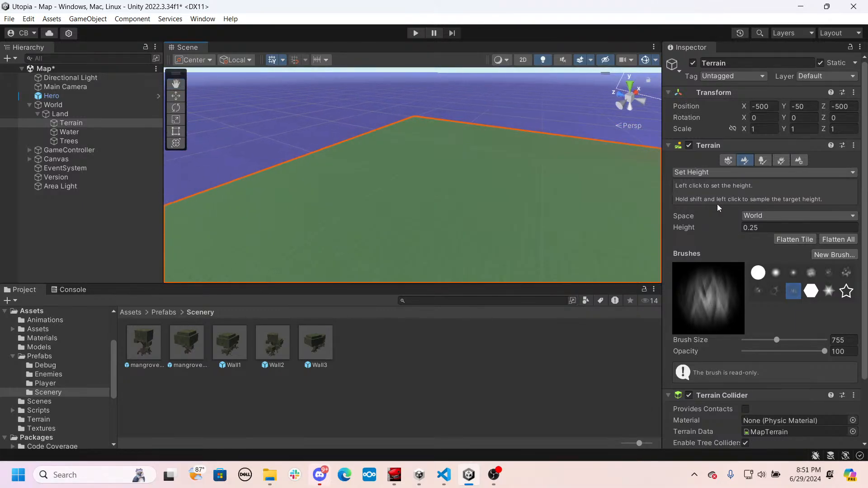
- Set up the Raise or Lower Terrain tool with the cell-patterned brush, brush size 37 and opacity 45.5
click(753, 216)
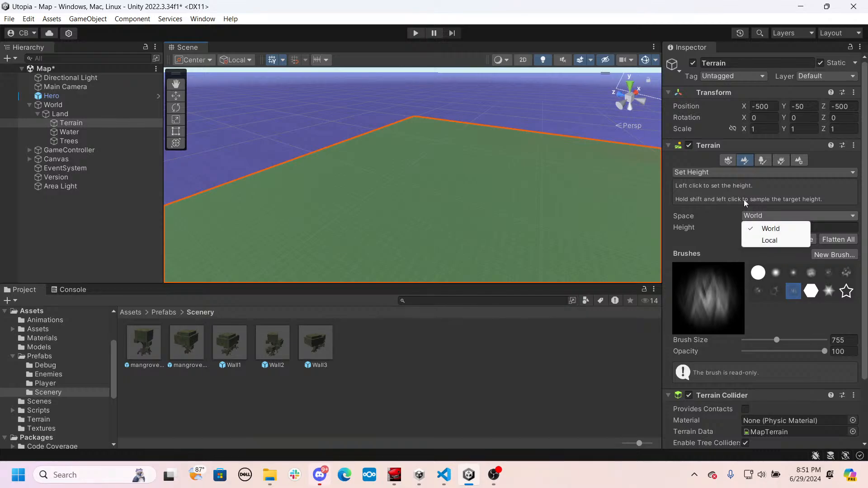
click(723, 173)
click(724, 173)
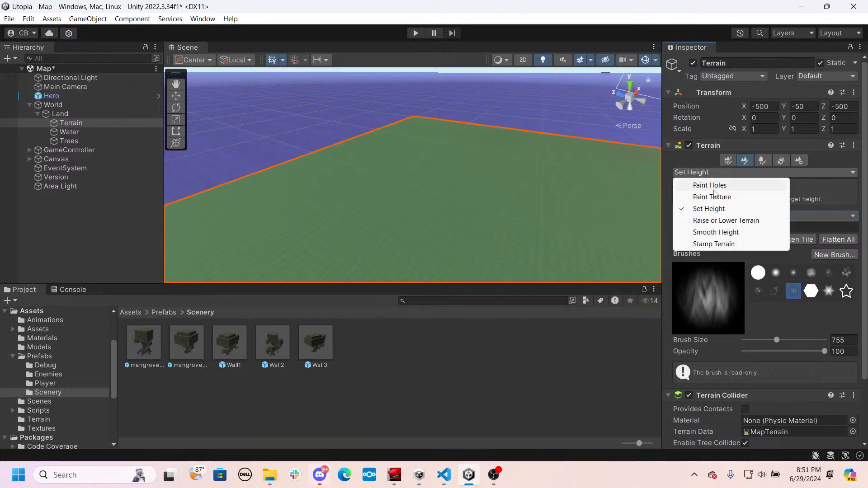
click(719, 221)
right_drag(538, 222, 515, 201)
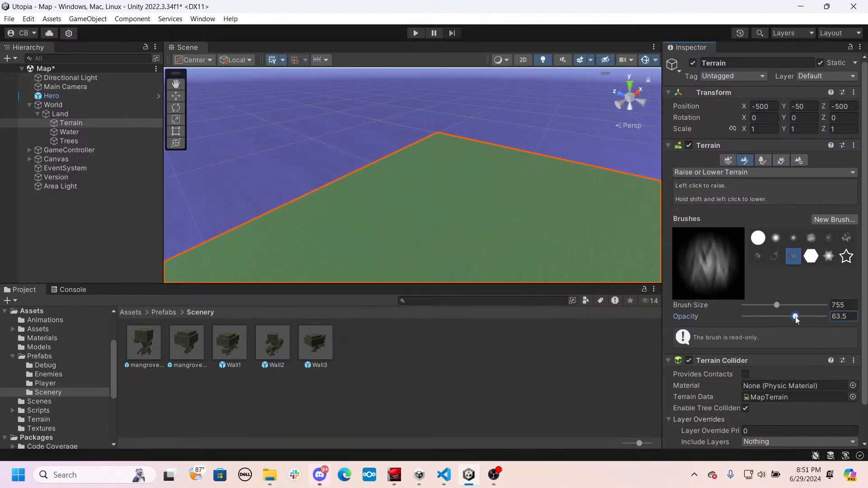
drag(795, 319, 753, 306)
click(775, 257)
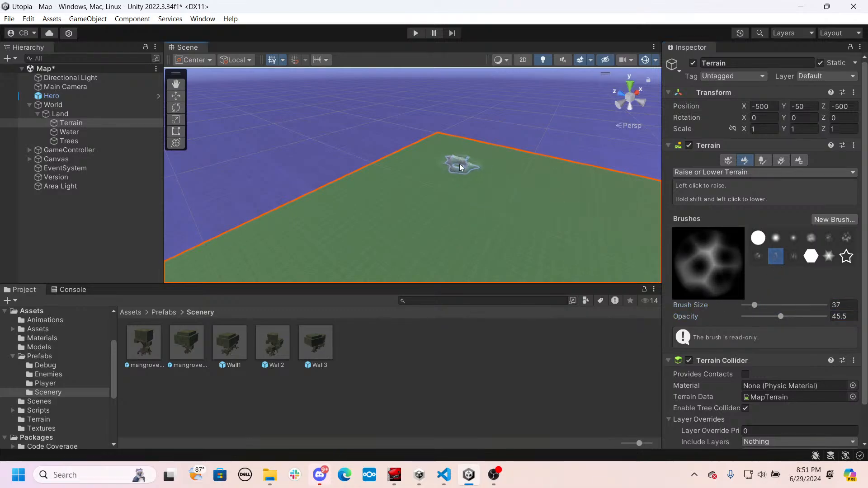
- Raise a mountain ridge around the flat terrain's far corner and along both adjoining edges
mouse_move(468, 168)
mouse_down()
mouse_move(536, 156)
mouse_move(393, 164)
mouse_move(403, 156)
mouse_move(460, 163)
mouse_up()
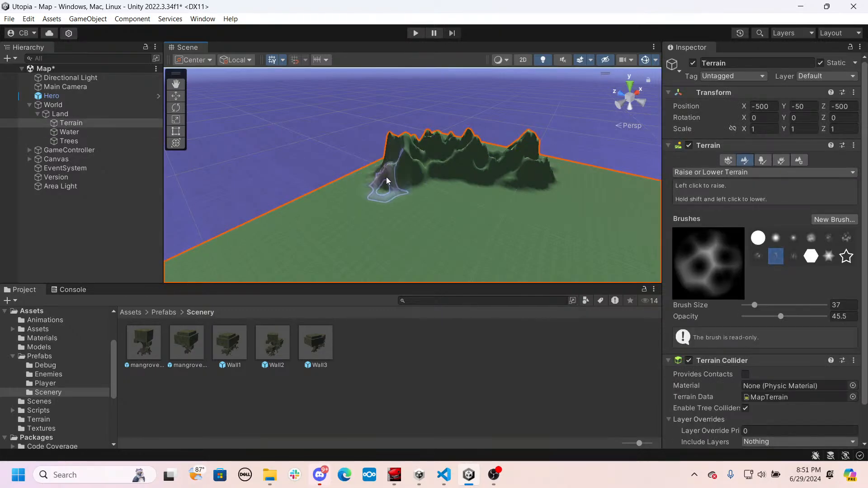
mouse_move(386, 177)
mouse_down()
mouse_move(362, 155)
mouse_move(335, 195)
mouse_move(357, 138)
mouse_up()
drag(315, 194, 248, 244)
click(227, 232)
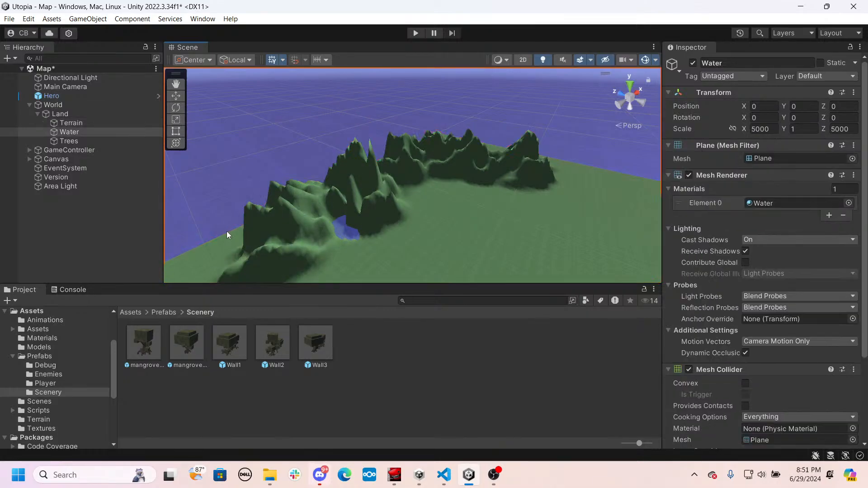
click(414, 194)
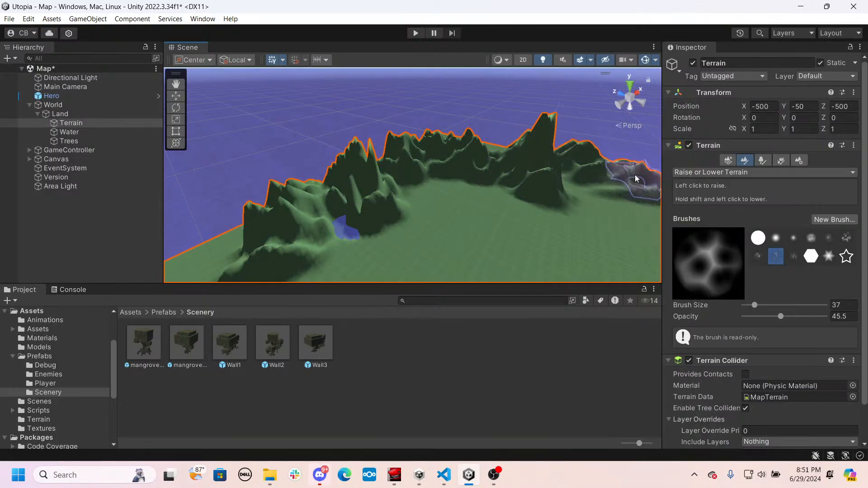
mouse_move(637, 174)
alt+mouse_down()
mouse_move(527, 148)
mouse_move(527, 183)
mouse_move(492, 220)
mouse_move(484, 203)
mouse_move(416, 170)
mouse_move(337, 229)
mouse_move(538, 219)
mouse_move(349, 236)
mouse_move(383, 221)
alt+mouse_up()
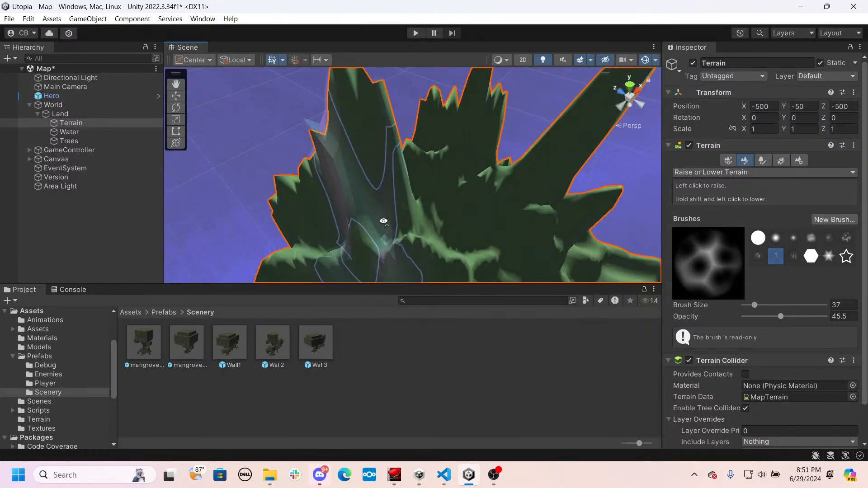
- Build the mountain ridge up into taller, denser peaks along the terrain's border with the same cell-patterned brush
right_drag(383, 220, 536, 234)
key(s)
right_drag(283, 192, 290, 193)
drag(487, 202, 484, 204)
mouse_move(429, 172)
mouse_down()
mouse_move(433, 163)
mouse_move(505, 219)
mouse_move(436, 197)
mouse_up()
right_drag(435, 197, 537, 224)
mouse_move(520, 206)
mouse_down()
mouse_move(641, 242)
mouse_move(674, 264)
mouse_move(705, 264)
mouse_move(737, 247)
mouse_move(601, 241)
mouse_move(465, 194)
mouse_move(465, 208)
mouse_move(479, 195)
mouse_move(535, 194)
mouse_move(571, 210)
mouse_move(452, 195)
mouse_up()
mouse_move(454, 195)
right_down()
mouse_move(516, 171)
mouse_move(461, 181)
right_up()
mouse_move(298, 160)
mouse_down()
mouse_move(343, 177)
mouse_move(338, 164)
mouse_move(503, 176)
mouse_move(398, 180)
mouse_up()
mouse_move(398, 180)
right_down()
mouse_move(336, 137)
mouse_move(210, 136)
mouse_move(208, 128)
mouse_move(281, 145)
right_up()
mouse_move(385, 172)
mouse_down()
mouse_move(410, 201)
mouse_move(451, 201)
mouse_move(382, 194)
mouse_move(328, 207)
mouse_move(309, 222)
mouse_move(479, 162)
mouse_move(384, 190)
mouse_move(239, 213)
mouse_move(473, 213)
mouse_move(507, 181)
mouse_move(450, 201)
mouse_move(286, 175)
mouse_move(294, 191)
mouse_up()
- Add sharp spikes along the ridge's crest and inner slopes with the streaked brush at size 37
click(791, 256)
right_drag(294, 191, 621, 181)
drag(587, 172, 340, 124)
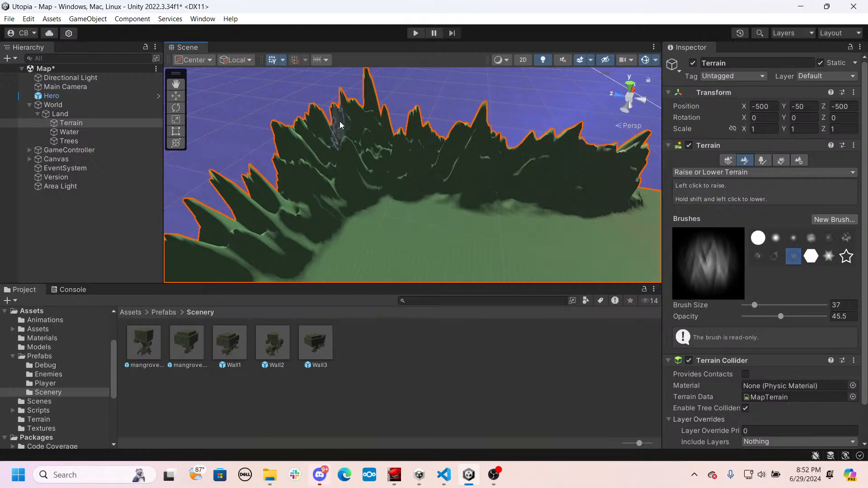
shift+click(360, 94)
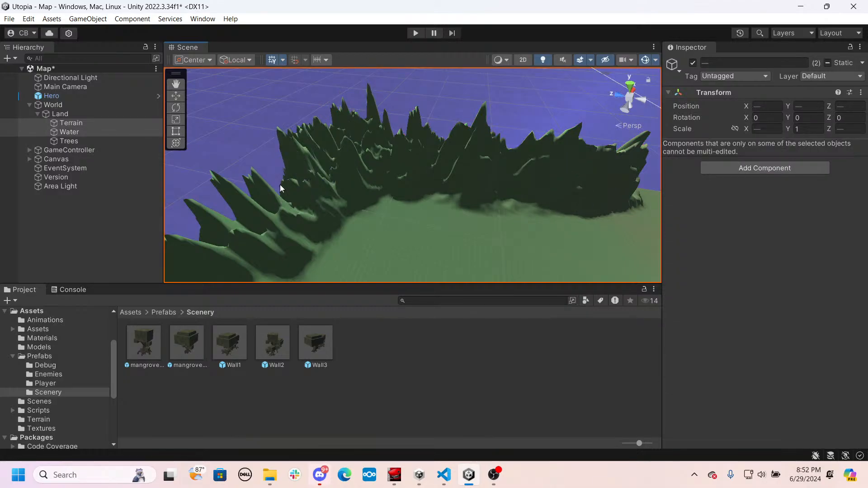
right_drag(280, 185, 154, 181)
right_drag(297, 180, 277, 240)
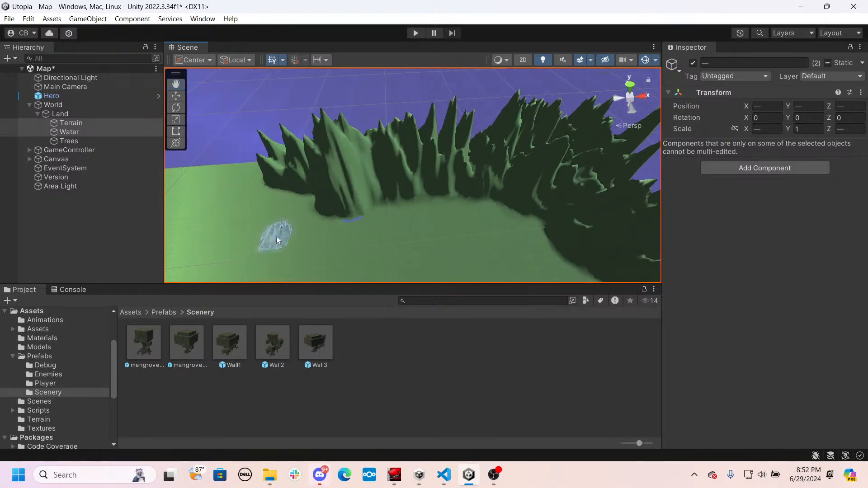
right_drag(317, 201, 347, 177)
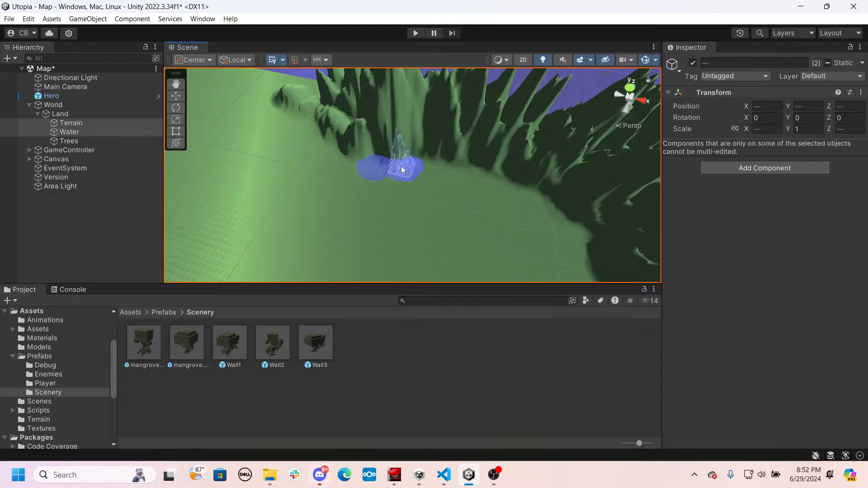
drag(402, 158, 479, 166)
- Sculpt the ridge's outer slopes and the terrain's outer corner into tall rough peaks with the streaked brush
right_drag(573, 208, 495, 220)
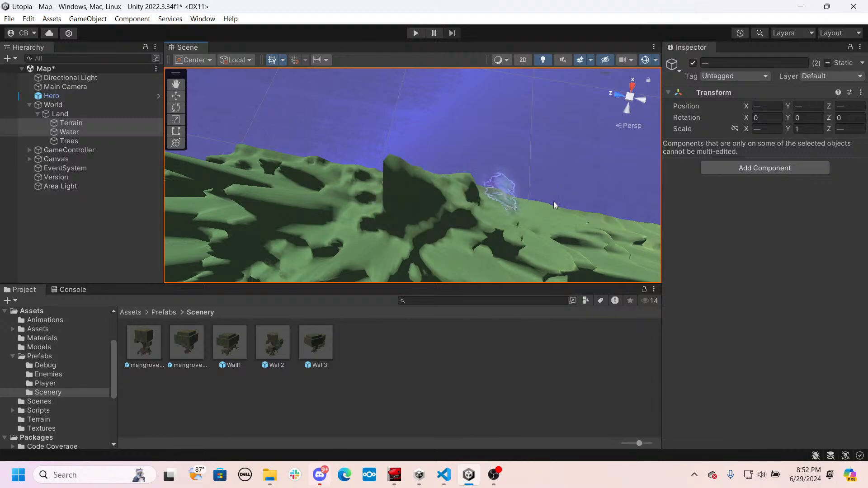
mouse_move(554, 202)
mouse_down()
mouse_move(594, 218)
mouse_move(253, 145)
mouse_move(378, 205)
mouse_up()
mouse_move(378, 205)
right_down()
mouse_move(236, 142)
mouse_move(218, 155)
right_up()
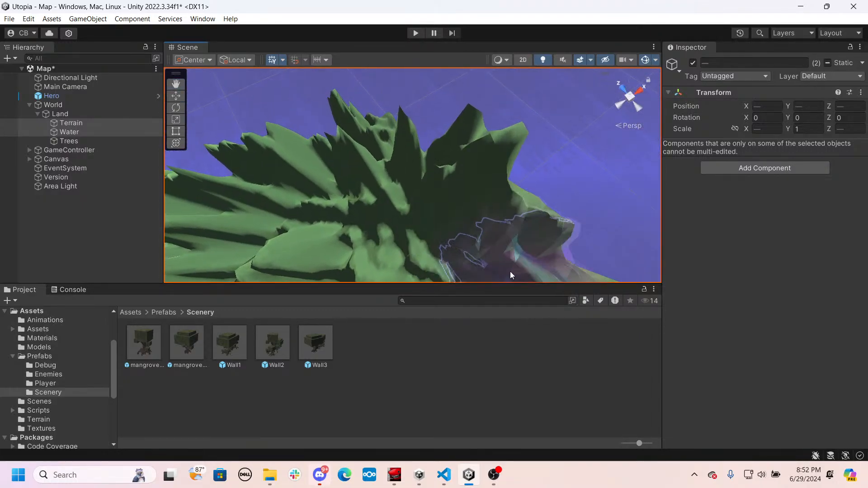
mouse_move(405, 230)
right_down()
mouse_move(403, 201)
mouse_move(356, 213)
mouse_move(335, 206)
right_up()
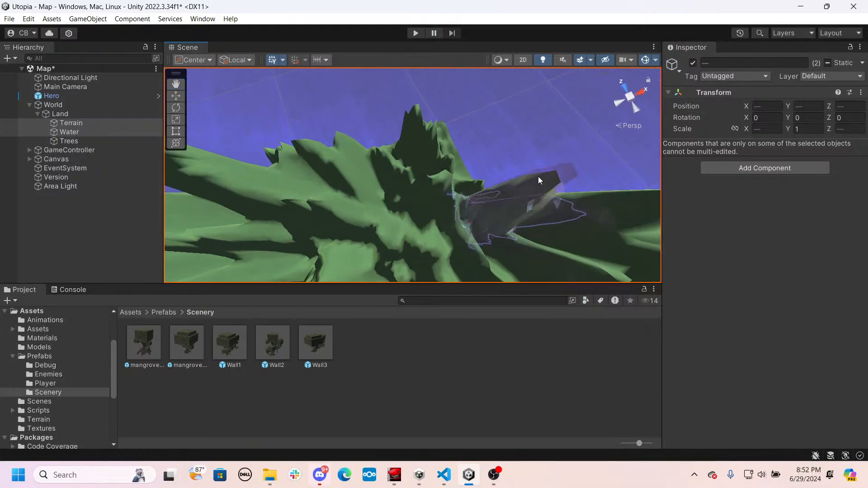
click(446, 137)
click(442, 138)
click(437, 138)
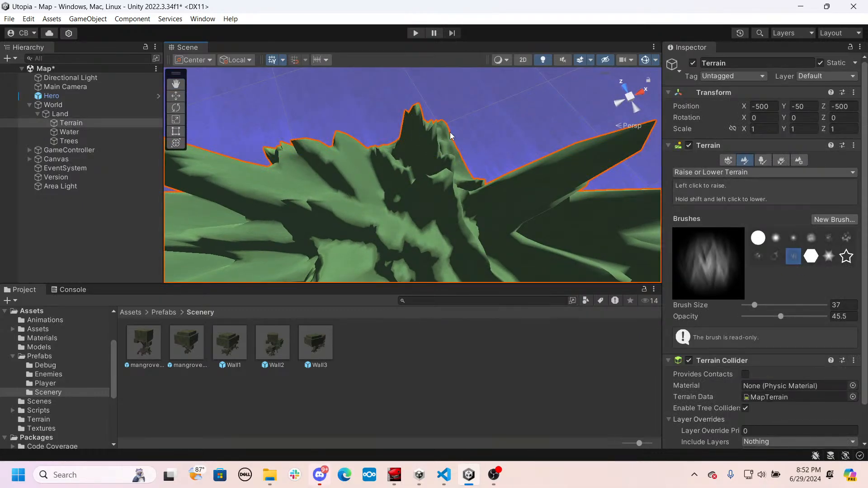
mouse_move(471, 198)
right_down()
mouse_move(287, 123)
mouse_move(475, 145)
mouse_move(477, 172)
mouse_move(456, 154)
mouse_move(375, 245)
right_up()
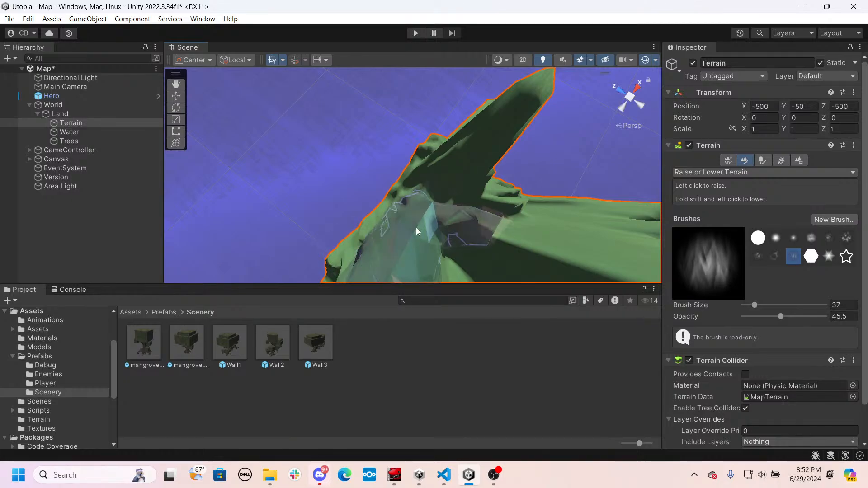
right_drag(416, 227, 552, 175)
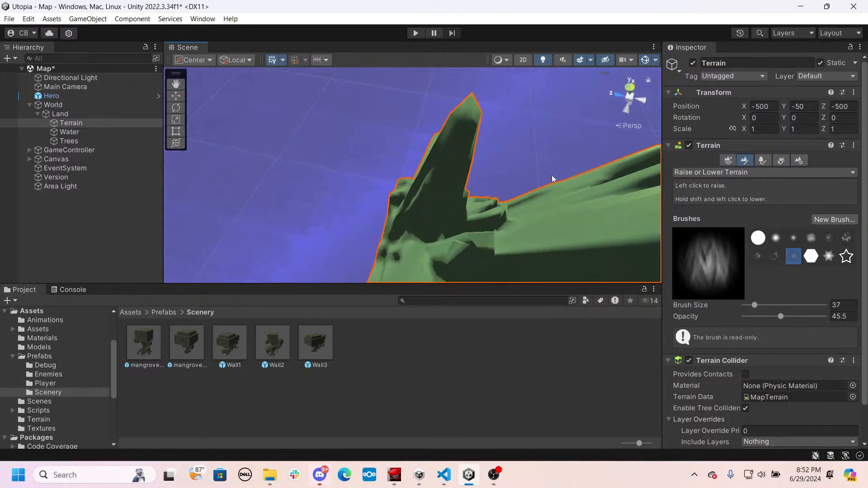
- Raise the low ground beside the tall corner peak with the soft star-shaped brush
click(827, 256)
click(504, 193)
click(498, 207)
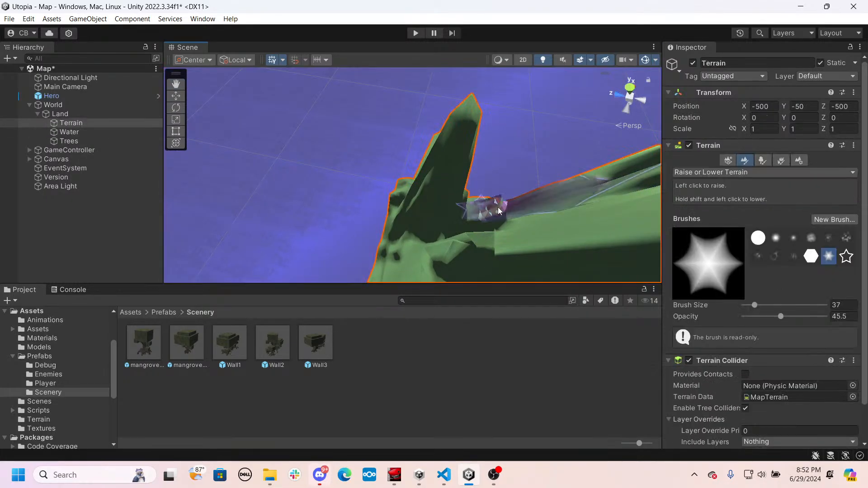
click(498, 207)
click(497, 208)
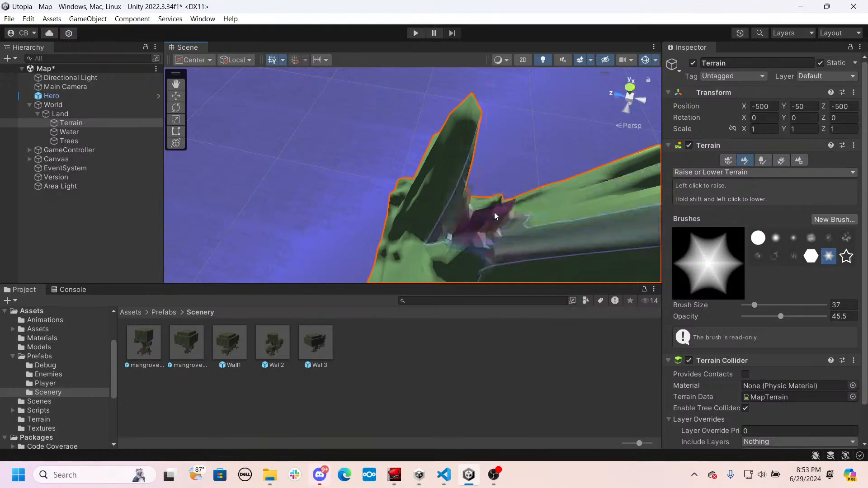
drag(494, 212, 445, 229)
mouse_move(445, 230)
right_down()
mouse_move(445, 238)
mouse_move(525, 188)
mouse_move(630, 191)
right_up()
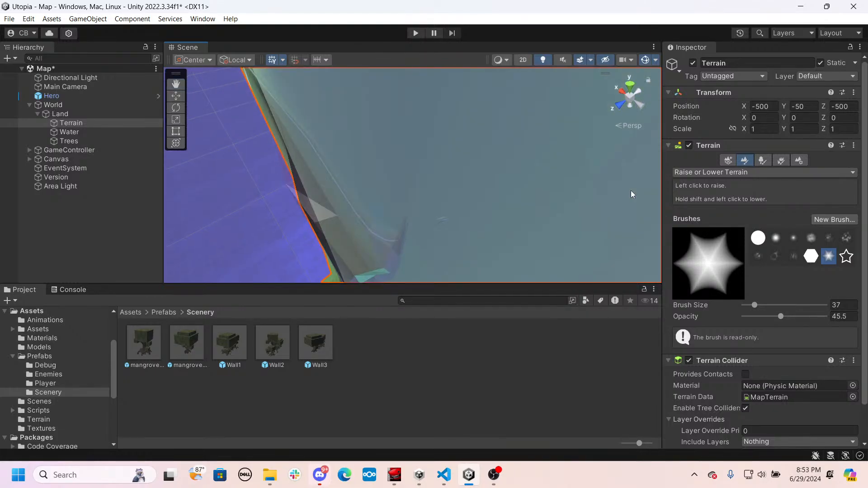
- Smooth the jagged spikes along the ridge with the Smooth Height tool, soft star brush, size 37 and opacity 45.5
click(732, 172)
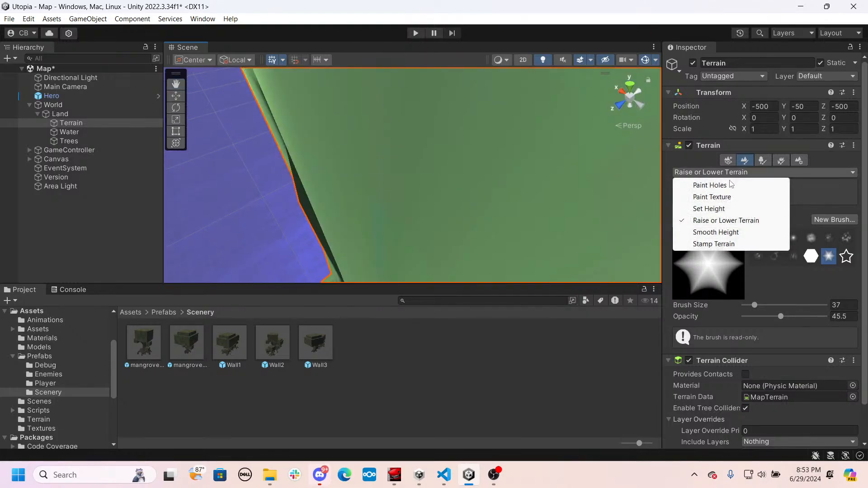
click(715, 232)
right_drag(509, 183, 411, 167)
mouse_move(411, 167)
mouse_down()
mouse_move(511, 149)
mouse_move(520, 119)
mouse_move(360, 149)
mouse_move(380, 186)
mouse_up()
mouse_move(379, 186)
right_down()
mouse_move(722, 189)
mouse_move(97, 203)
mouse_move(310, 194)
mouse_move(427, 164)
right_up()
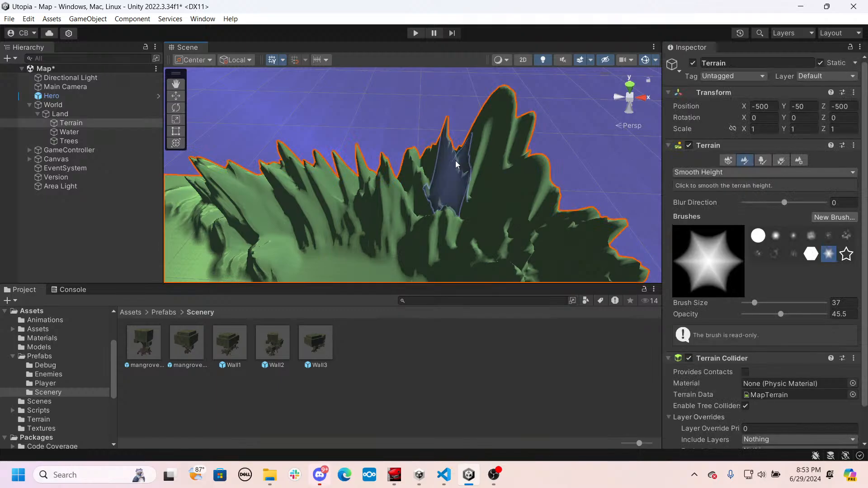
mouse_move(478, 170)
mouse_down()
mouse_move(524, 156)
mouse_move(423, 186)
mouse_up()
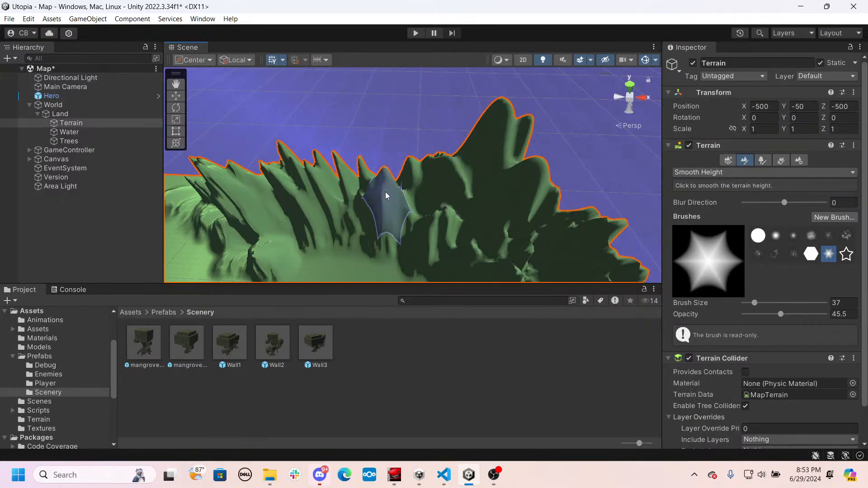
mouse_move(415, 223)
mouse_down()
mouse_move(397, 196)
mouse_move(254, 161)
mouse_up()
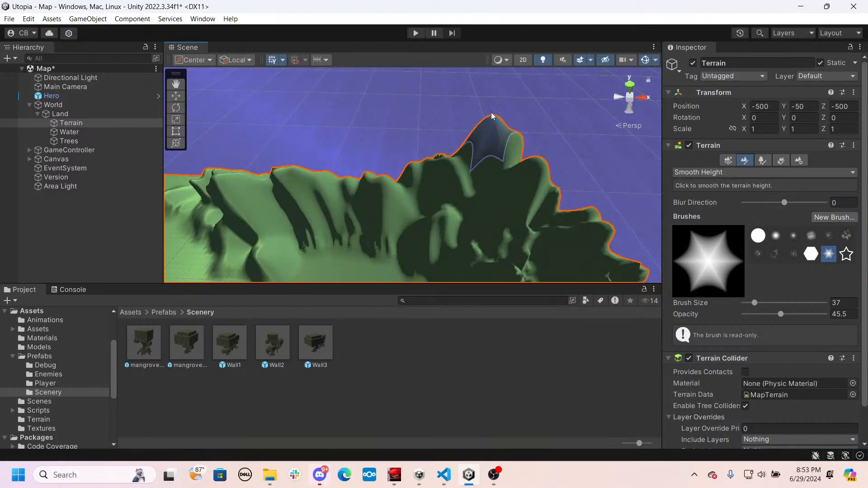
- Smooth the sharp peaks around the terrain's corner and along the adjoining ridge
right_drag(262, 203, 457, 185)
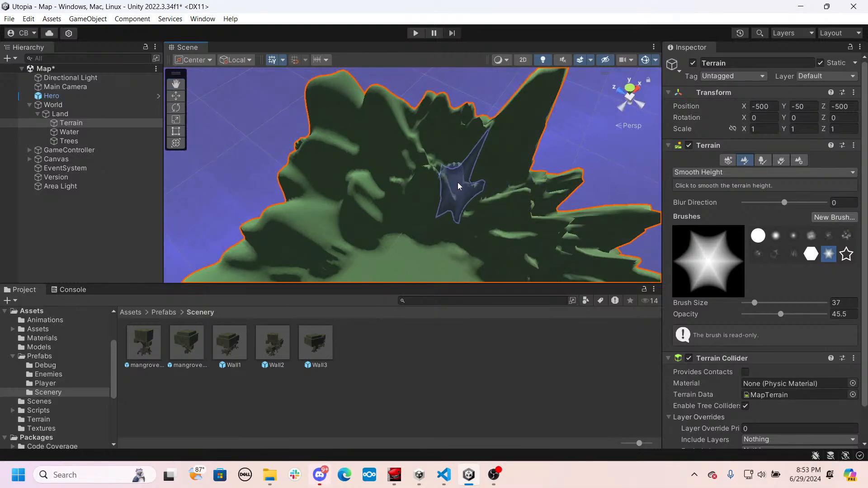
mouse_move(454, 198)
mouse_down()
mouse_move(576, 219)
mouse_move(585, 164)
mouse_move(519, 96)
mouse_move(505, 134)
mouse_move(481, 137)
mouse_move(556, 175)
mouse_up()
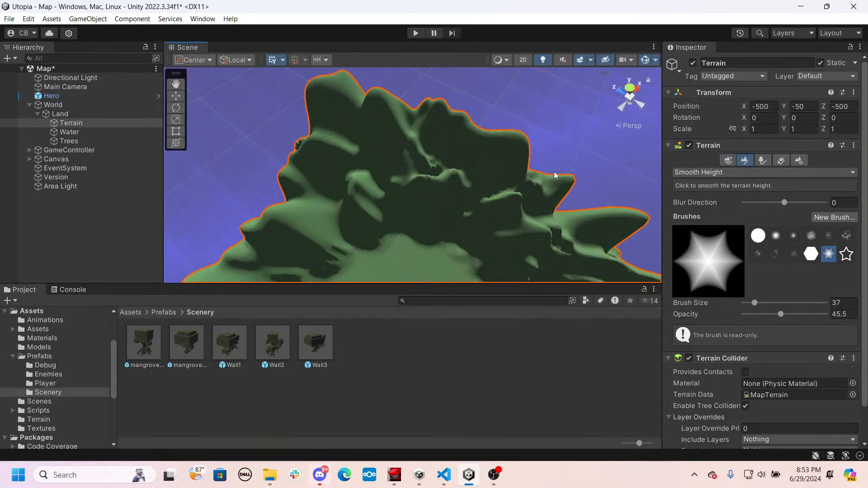
right_drag(476, 210, 570, 194)
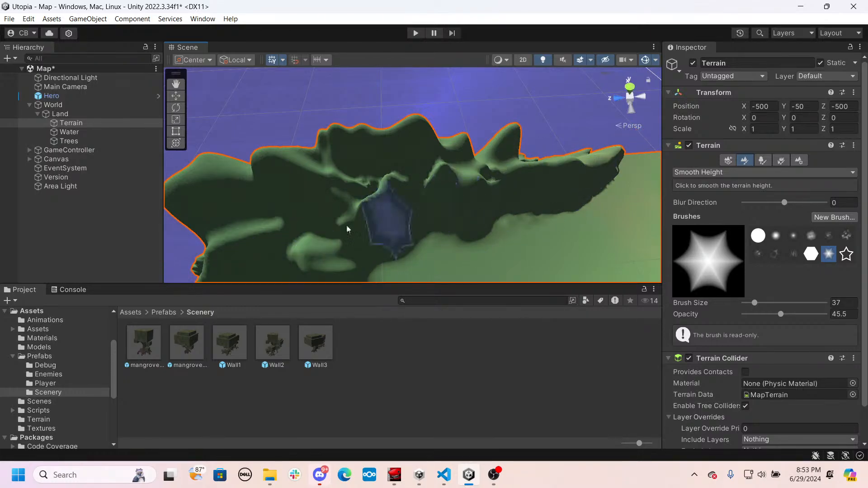
mouse_move(291, 217)
right_down()
mouse_move(306, 266)
mouse_move(223, 224)
mouse_move(150, 207)
mouse_move(172, 204)
right_up()
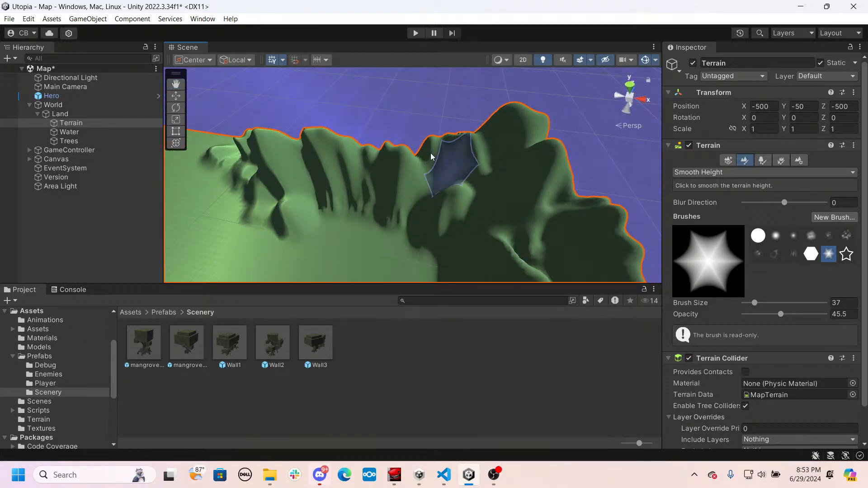
- Smooth the ridge's outer slopes along the terrain's boundary
mouse_move(587, 205)
right_down()
mouse_move(757, 218)
mouse_move(716, 240)
mouse_move(523, 235)
mouse_move(494, 251)
mouse_move(249, 275)
mouse_move(385, 246)
right_up()
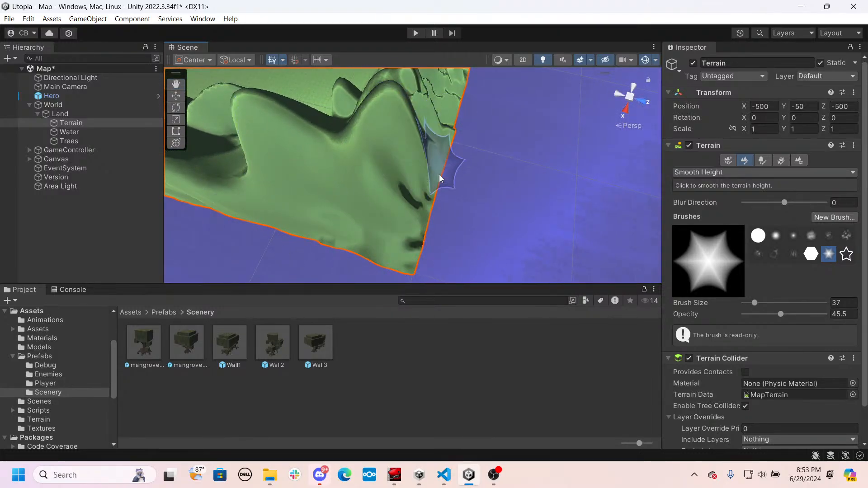
right_drag(452, 134, 407, 136)
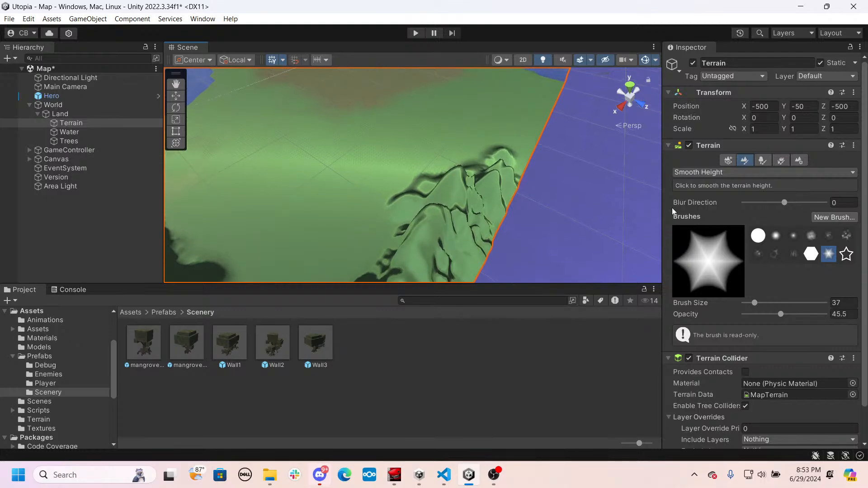
right_drag(490, 196, 395, 240)
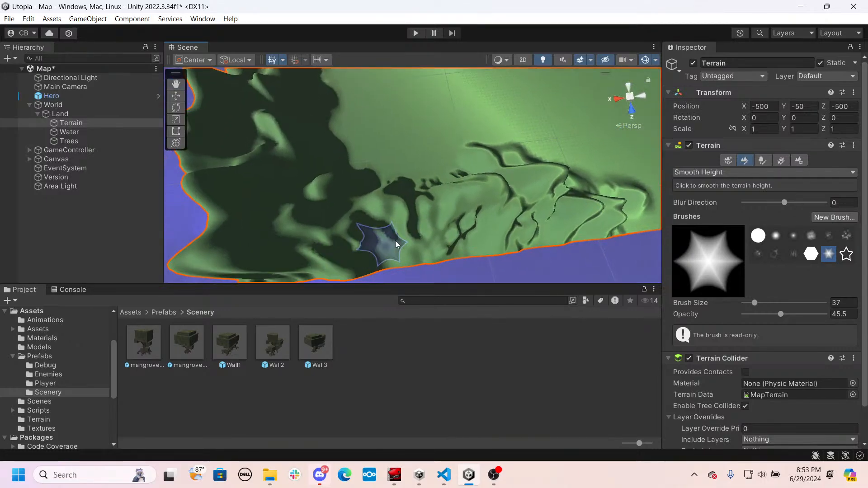
right_drag(438, 213, 317, 149)
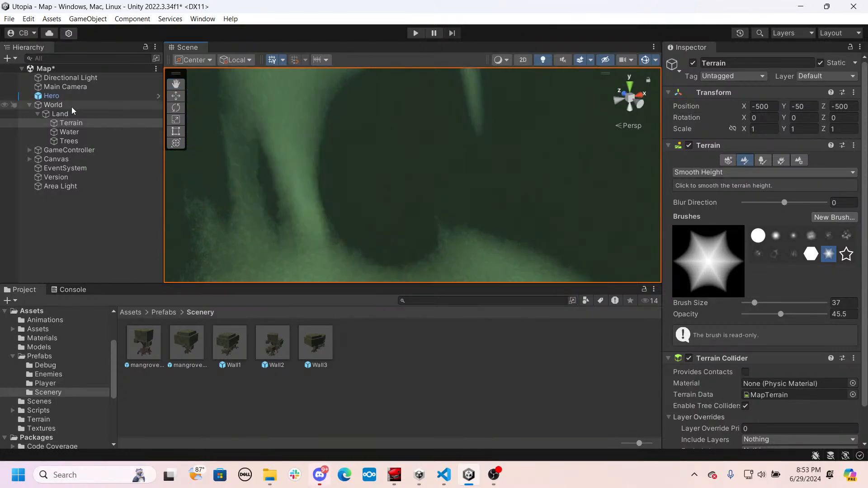
- Add a 3D cube to the Map scene near the foot of the mountain slope
right_drag(190, 194, 272, 195)
click(135, 314)
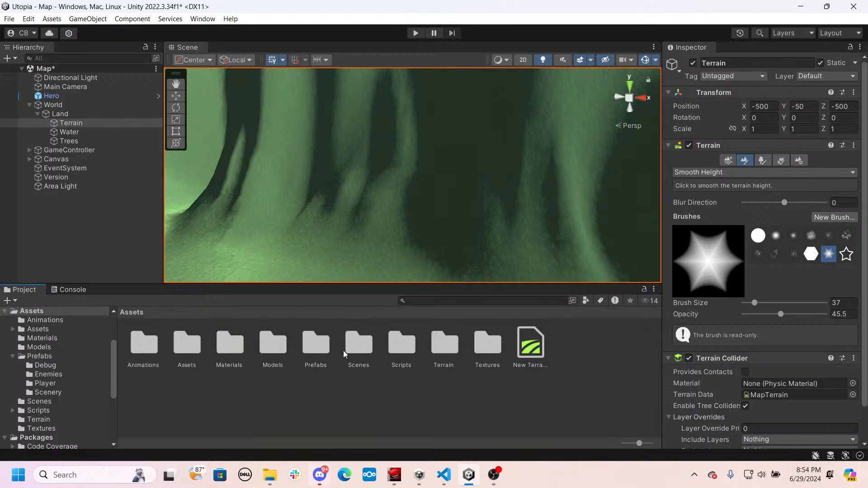
right_click(75, 235)
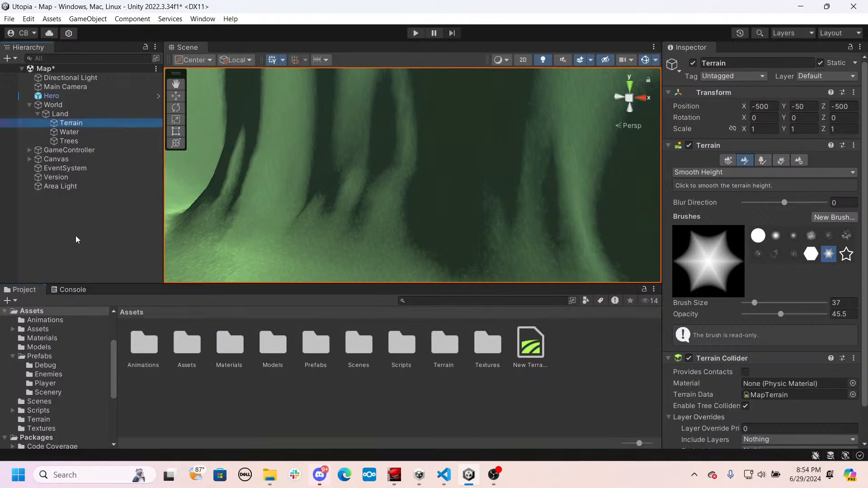
mouse_move(124, 362)
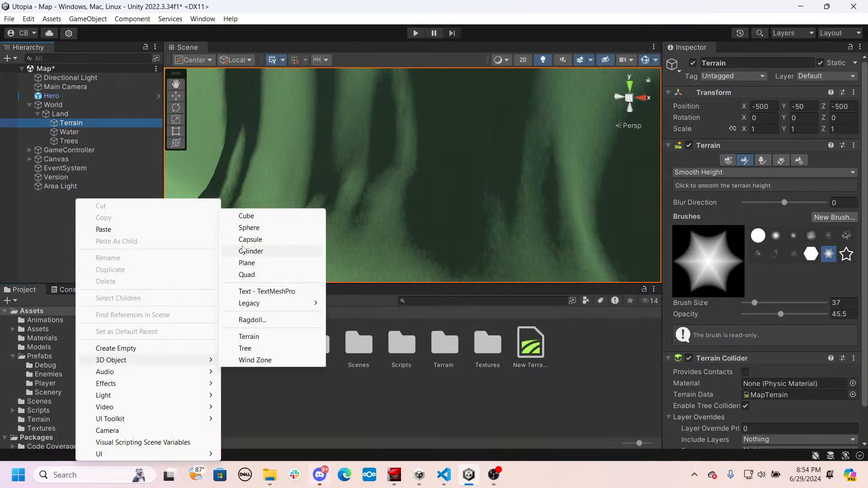
click(245, 216)
right_drag(292, 188, 334, 210)
key(a)
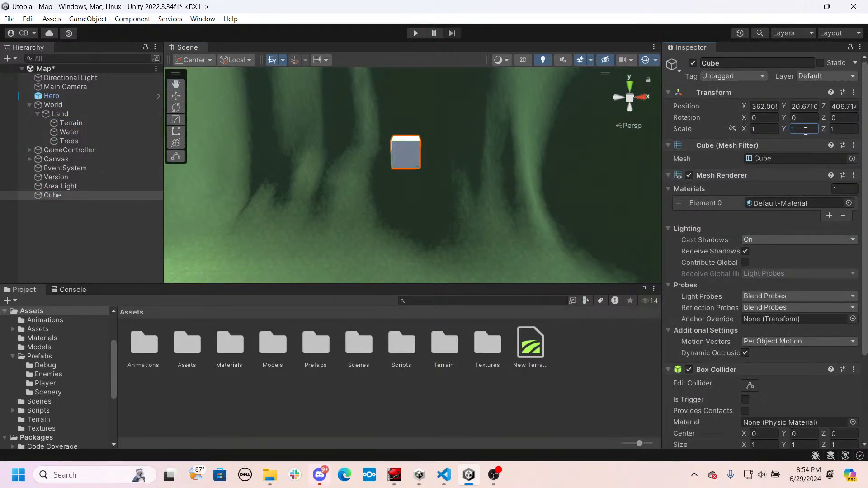
- Stretch the cube vertically by setting its Y scale to 15
text(0)
right_drag(330, 236, 476, 233)
key(a)
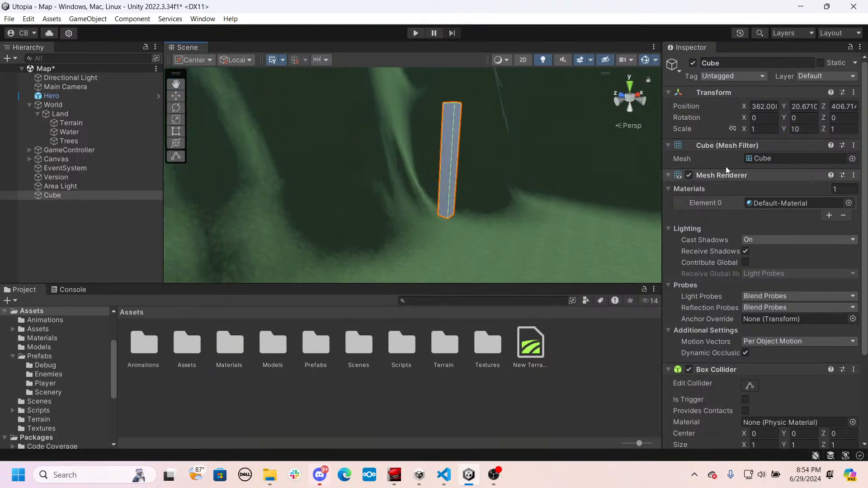
click(801, 129)
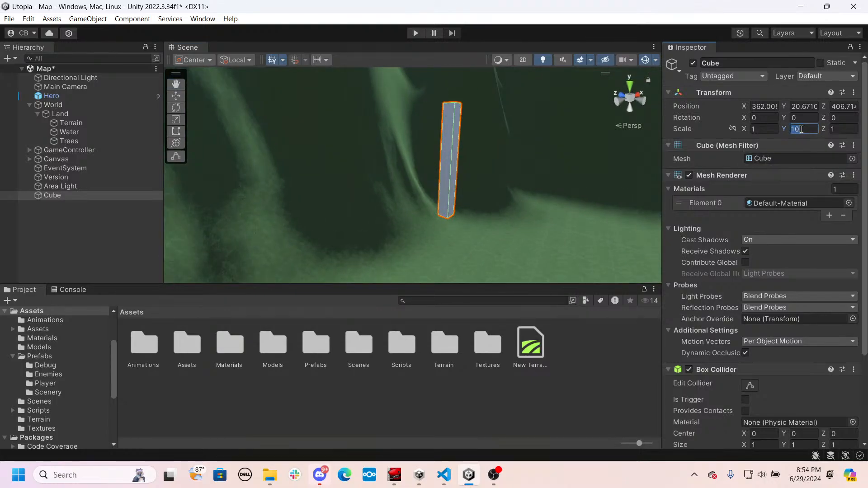
text(0)
key(BackSpace)
key(BackSpace)
text(5)
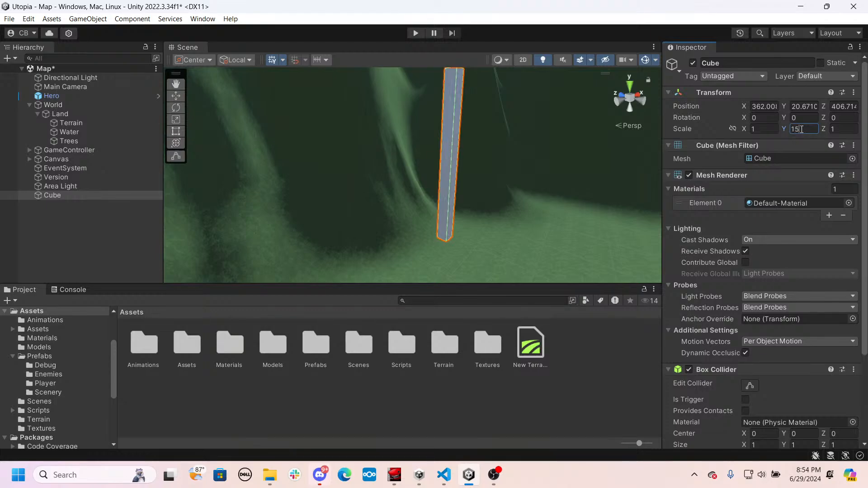
- Widen the cube into a slab by setting its X scale to 9
right_drag(528, 129, 520, 101)
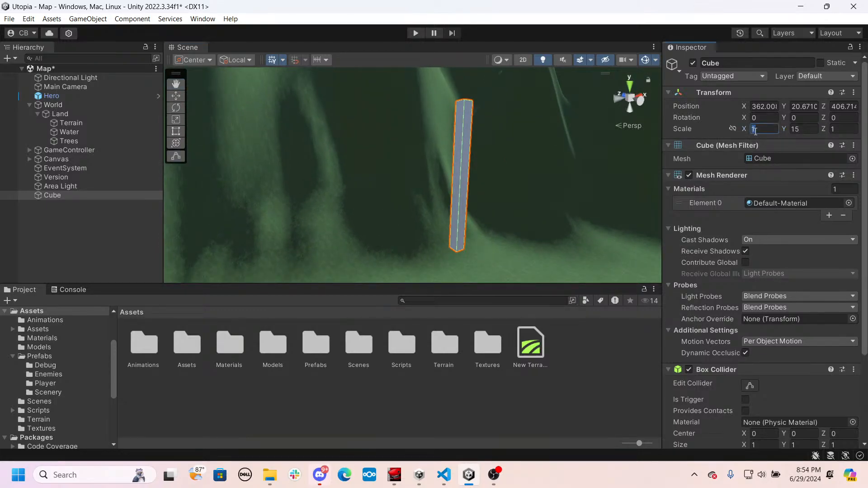
text(5)
key(BackSpace)
text(10)
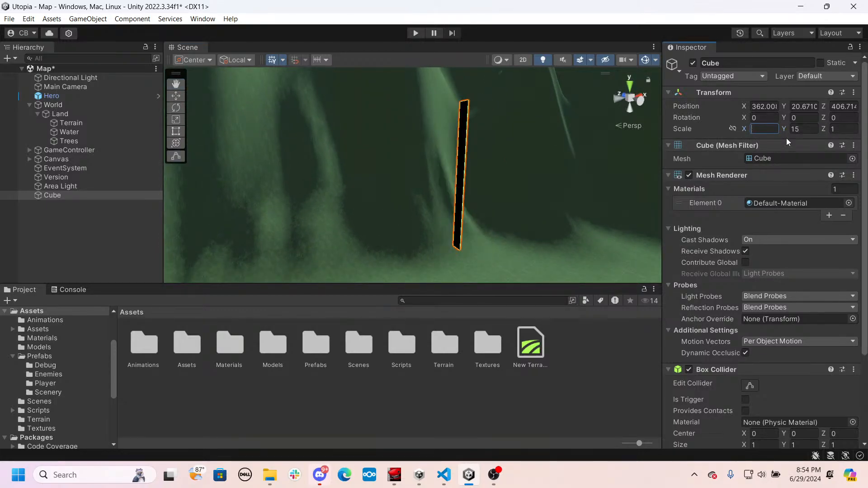
right_drag(265, 199, 335, 213)
text(9)
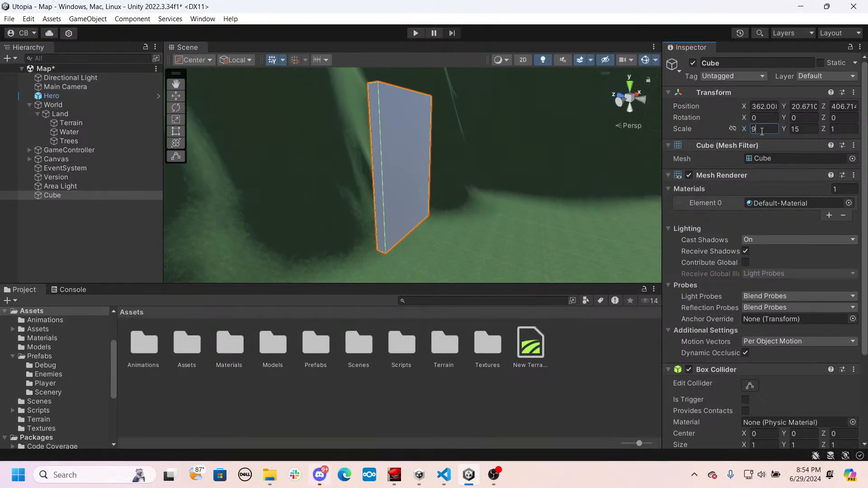
- Lower the slab along its vertical axis to about Y 7.7 so its base meets the ground
right_drag(464, 203, 388, 180)
click(372, 178)
click(387, 179)
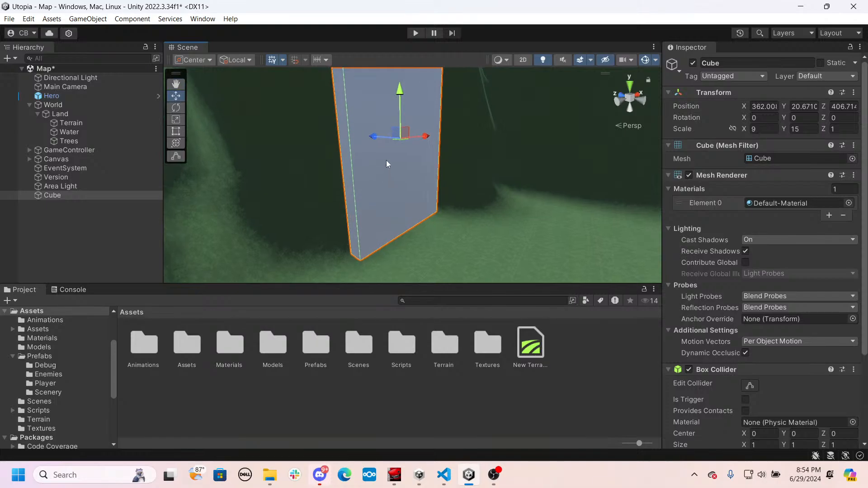
drag(399, 100, 410, 201)
mouse_move(410, 200)
right_down()
mouse_move(403, 236)
mouse_move(393, 199)
mouse_move(400, 173)
right_up()
key(w)
drag(410, 96, 421, 177)
click(418, 131)
right_drag(421, 176, 417, 132)
key(q)
drag(417, 132, 419, 126)
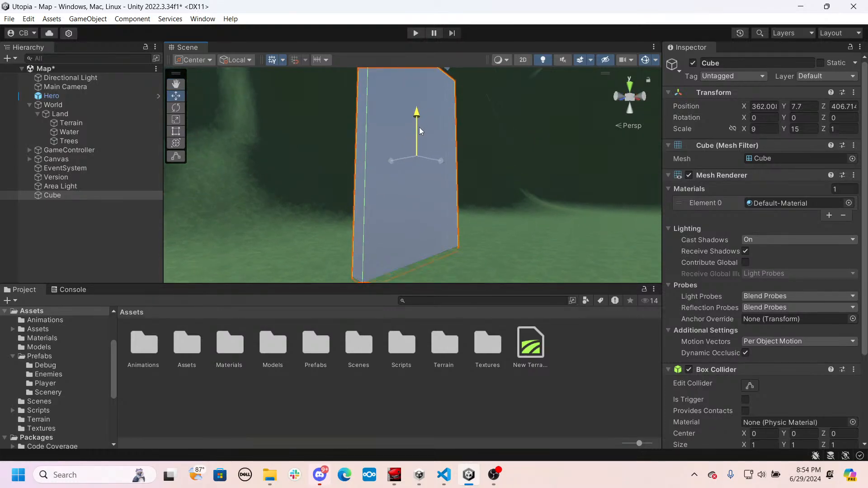
- Move the slab along the Z axis to about 421.18, up against the mountain slope
right_drag(419, 127, 525, 149)
drag(429, 159, 322, 179)
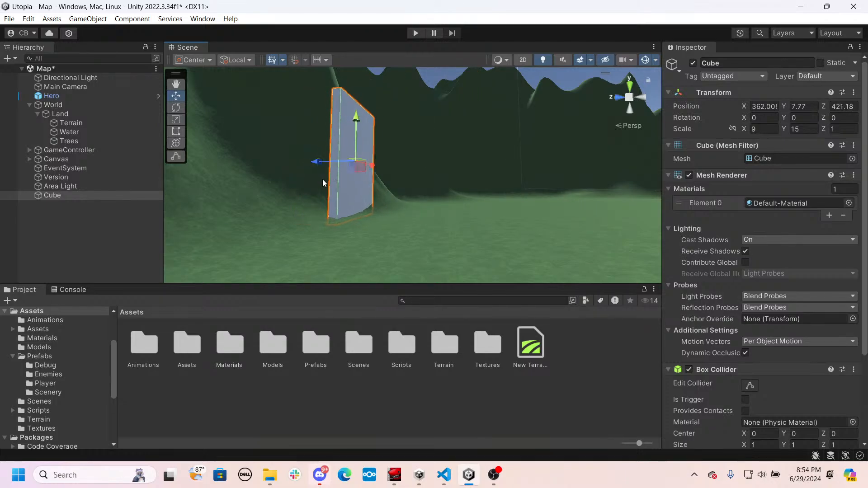
right_drag(322, 179, 535, 198)
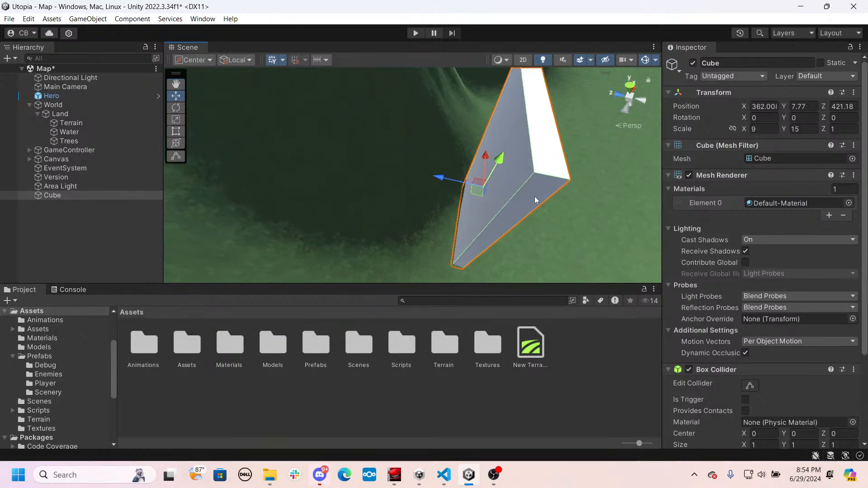
- Set up the terrain's Set Height tool with the soft round brush, world height 15 and brush size 12
click(595, 179)
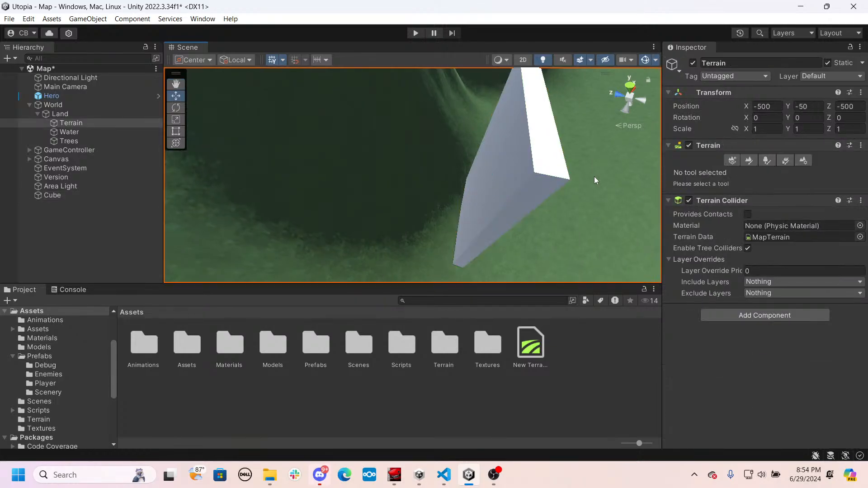
click(750, 161)
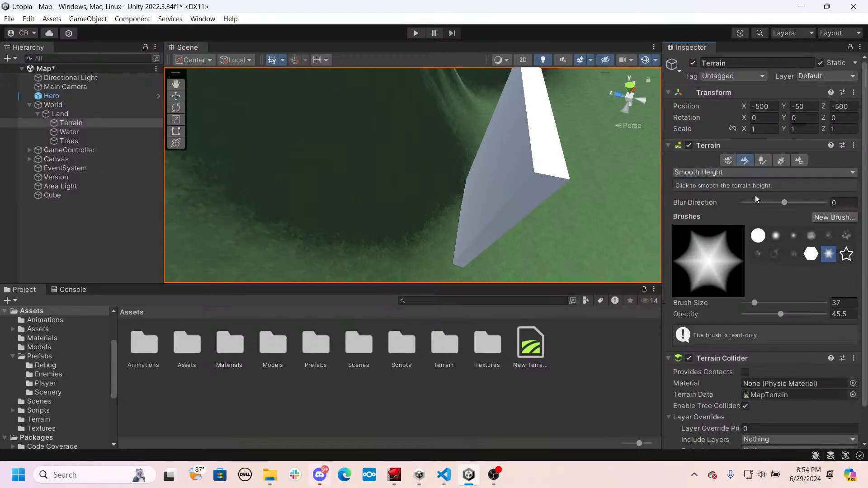
click(760, 238)
click(776, 236)
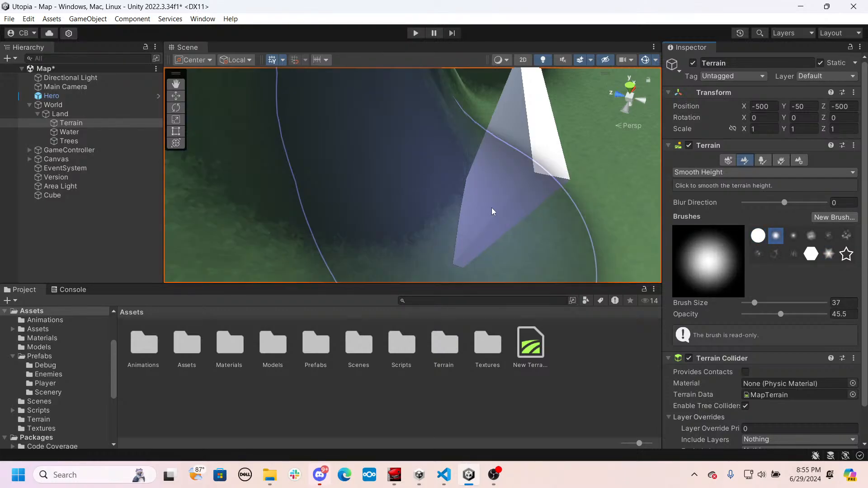
click(698, 172)
click(708, 210)
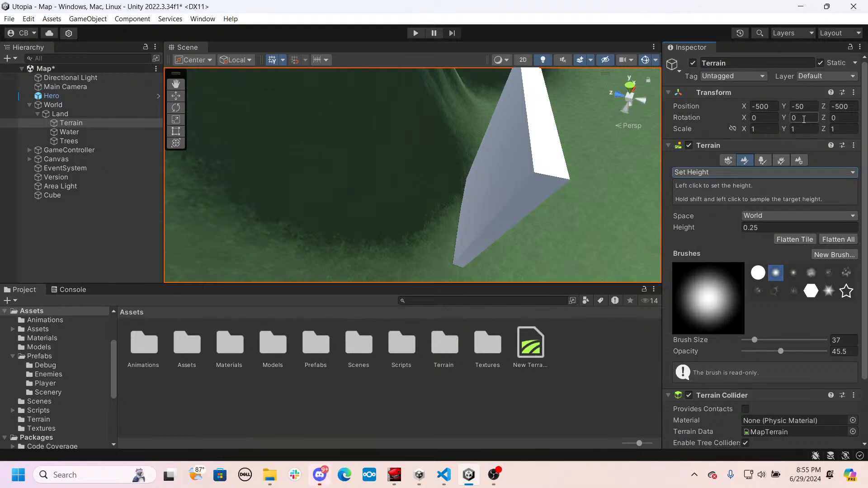
click(773, 228)
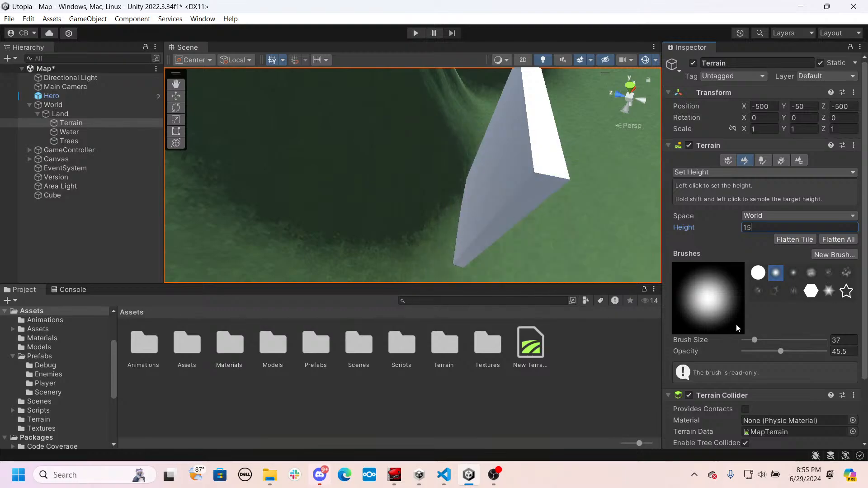
text(15)
drag(753, 342, 749, 341)
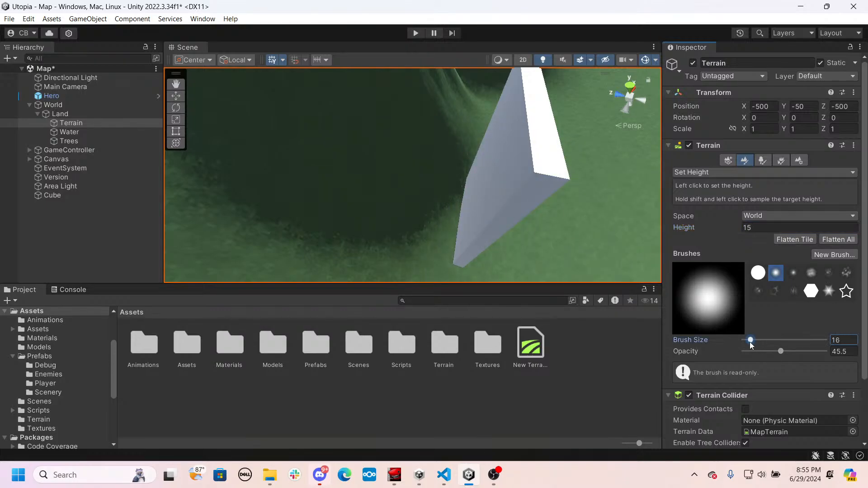
- Paint the ground around the slab up to height 15 to form a raised ledge against the mountain
mouse_move(446, 227)
mouse_down()
mouse_move(435, 230)
mouse_move(408, 192)
mouse_move(419, 115)
mouse_move(462, 123)
mouse_move(444, 88)
mouse_move(462, 80)
mouse_up()
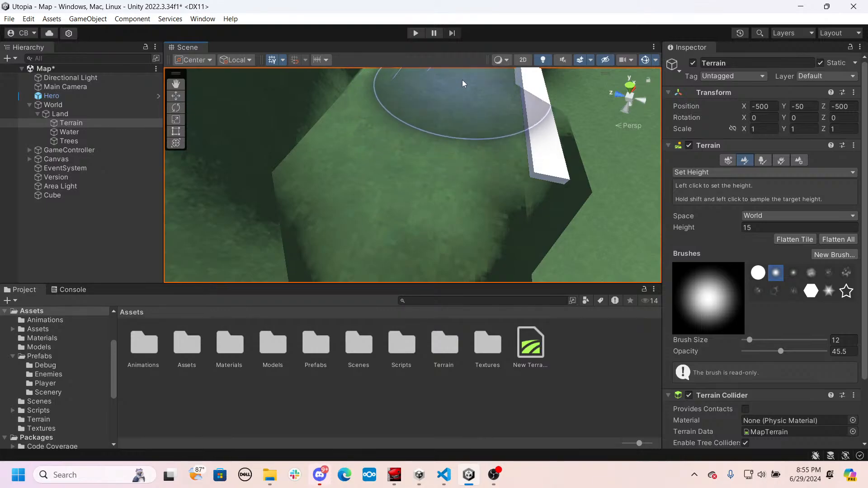
mouse_move(512, 158)
right_down()
mouse_move(277, 210)
mouse_move(420, 137)
mouse_move(407, 103)
mouse_move(403, 128)
mouse_move(438, 142)
right_up()
mouse_move(461, 175)
right_down()
mouse_move(271, 130)
mouse_move(287, 128)
mouse_move(310, 155)
mouse_move(488, 151)
mouse_move(437, 150)
right_up()
mouse_move(436, 149)
mouse_down()
mouse_move(373, 177)
mouse_move(382, 213)
mouse_move(267, 265)
mouse_move(341, 193)
mouse_move(294, 189)
mouse_move(232, 266)
mouse_move(308, 235)
mouse_up()
mouse_move(538, 136)
mouse_down()
mouse_move(557, 126)
mouse_move(598, 155)
mouse_move(507, 137)
mouse_move(447, 141)
mouse_up()
key(w)
right_drag(447, 141, 465, 130)
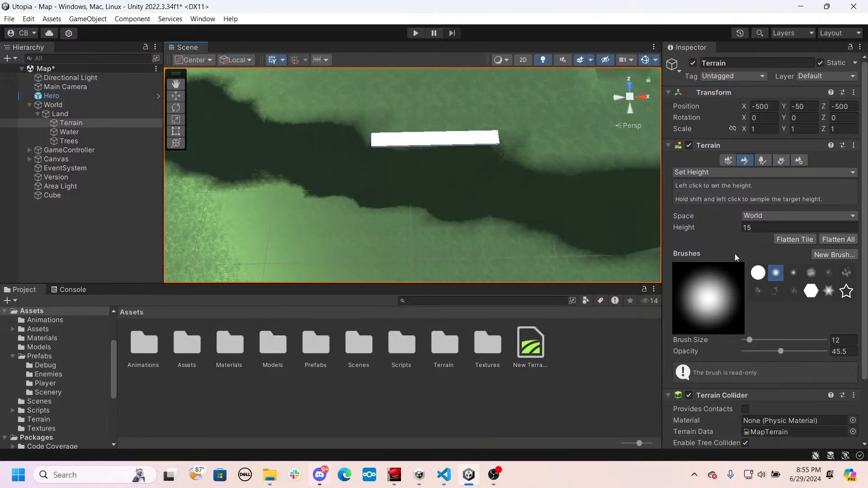
- Set the terrain's Set Height tool to height 0.25 with brush size 2
shift+click(426, 196)
shift+click(443, 196)
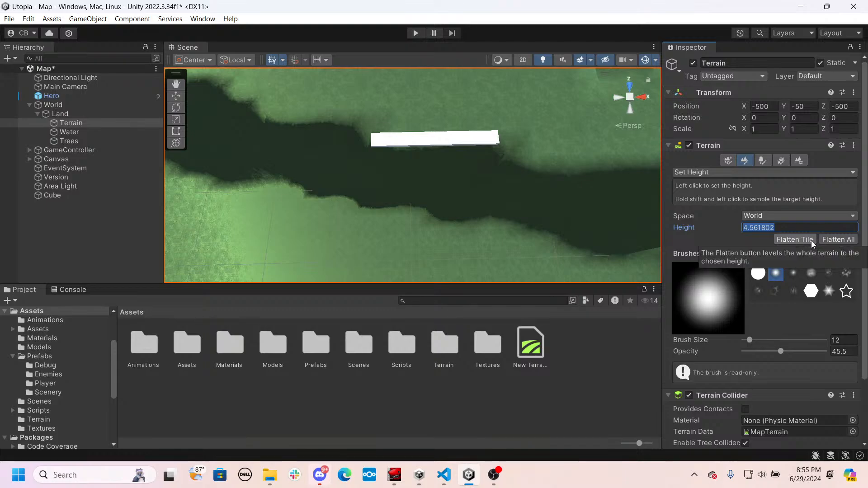
text(0.25)
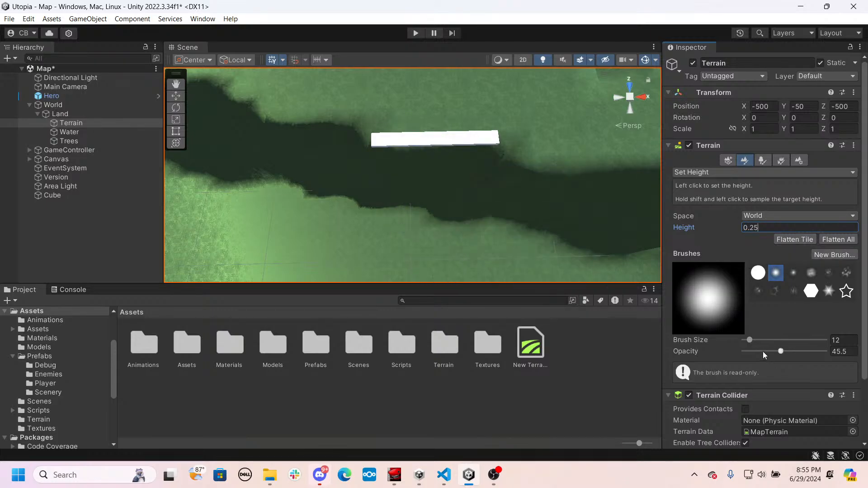
click(753, 340)
alt+drag(467, 243, 476, 225)
click(627, 223)
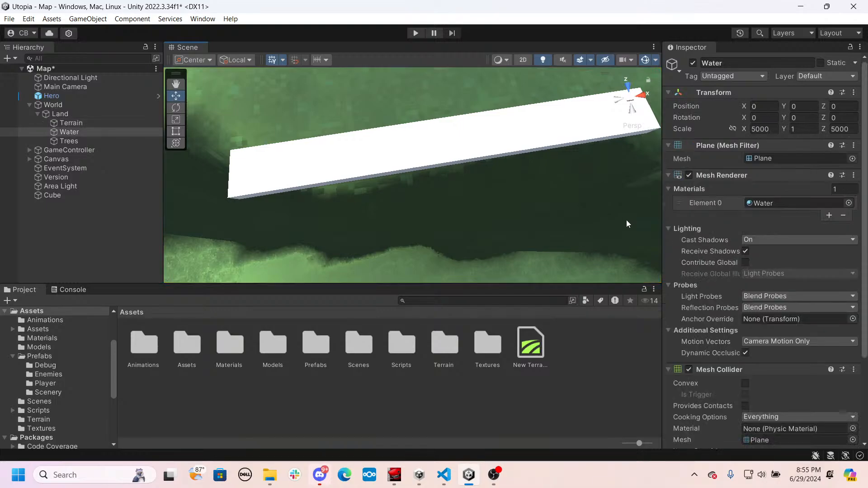
click(545, 223)
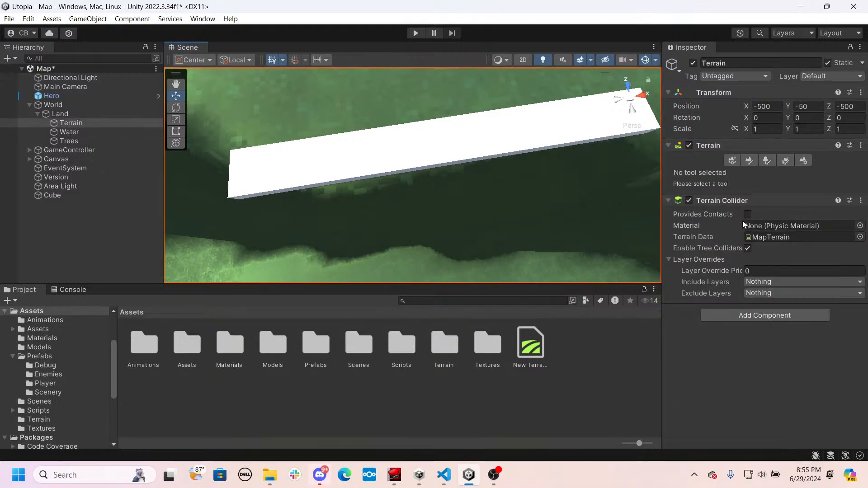
click(748, 161)
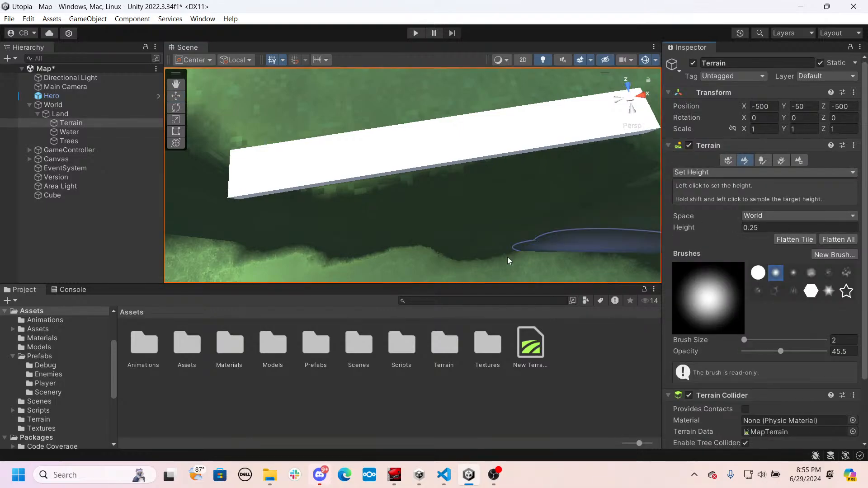
- Cut the raised ground along the slab's outer face down to height 0.25 with the small soft brush
mouse_move(425, 205)
mouse_down()
mouse_move(355, 234)
mouse_move(337, 229)
mouse_up()
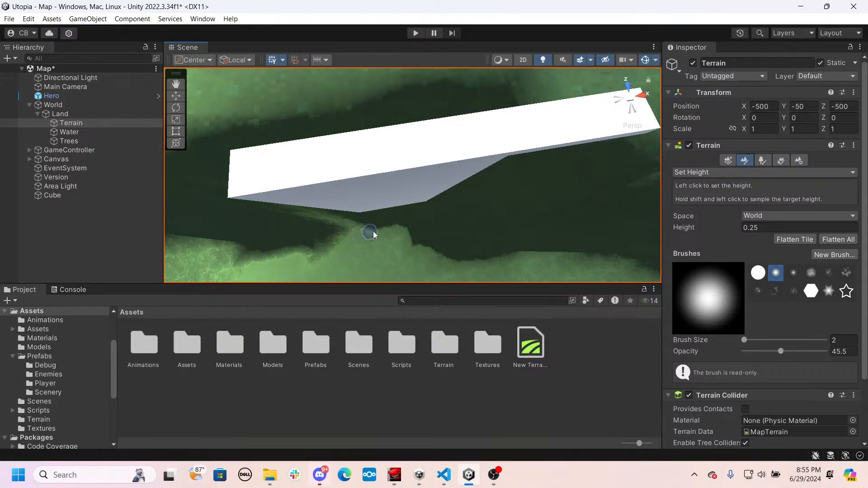
mouse_move(385, 216)
mouse_down()
mouse_move(479, 200)
mouse_move(508, 205)
mouse_move(430, 218)
mouse_up()
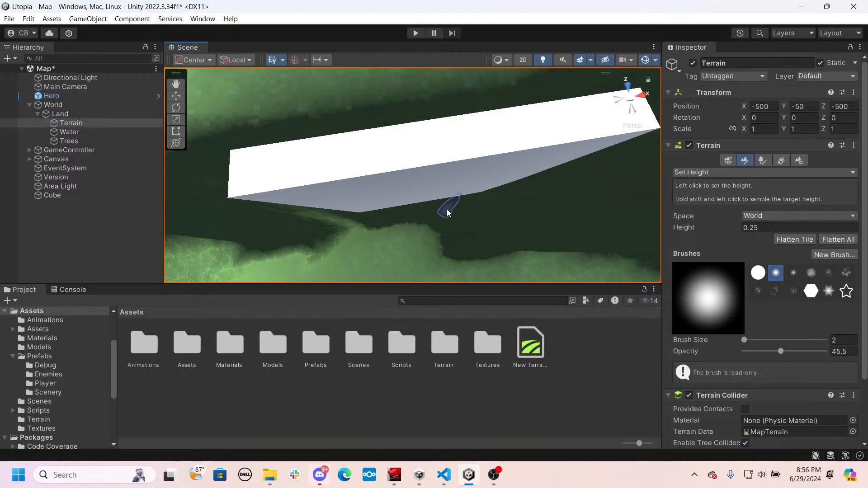
mouse_move(417, 203)
right_down()
mouse_move(604, 203)
mouse_move(515, 202)
mouse_move(393, 125)
mouse_move(393, 110)
mouse_move(397, 149)
mouse_move(412, 163)
mouse_move(406, 253)
mouse_move(419, 234)
right_up()
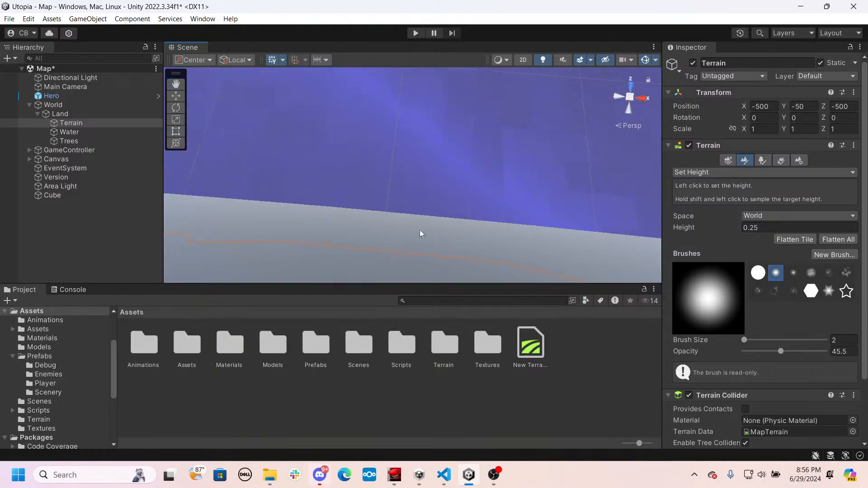
click(422, 236)
click(431, 180)
right_drag(431, 180, 325, 202)
click(316, 205)
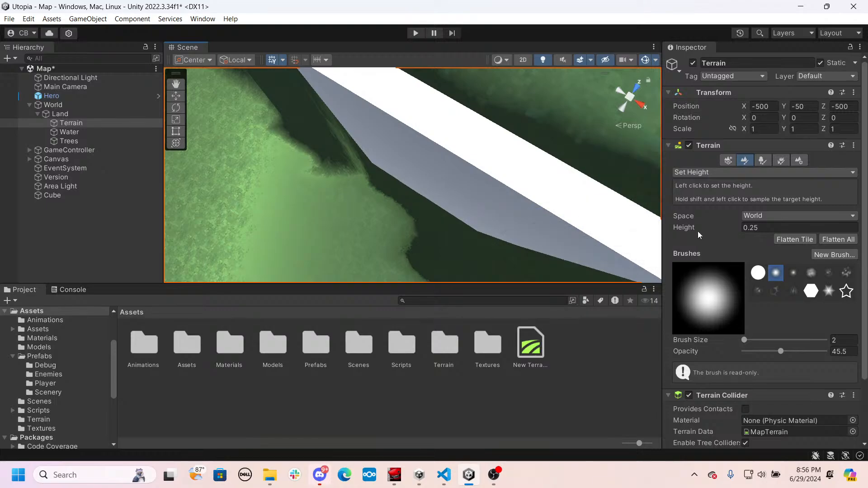
- Cut the raised ground on the slab's mountain side and around its base down to height 0.25
mouse_move(610, 213)
right_down()
mouse_move(403, 225)
mouse_move(421, 192)
right_up()
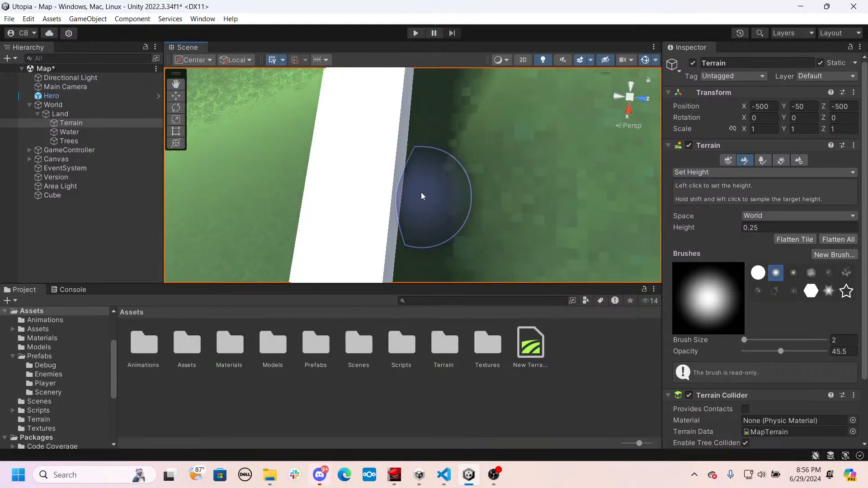
middle_drag(401, 196, 403, 137)
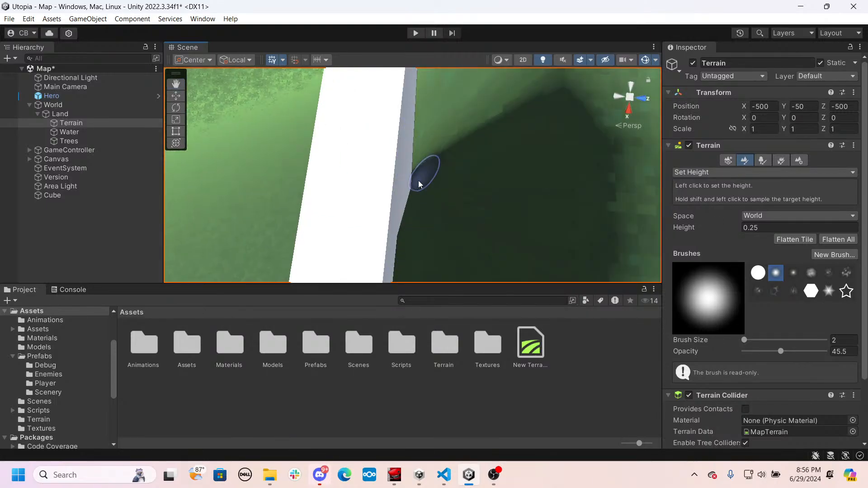
mouse_move(412, 271)
right_down()
mouse_move(423, 211)
mouse_move(599, 172)
mouse_move(706, 231)
right_up()
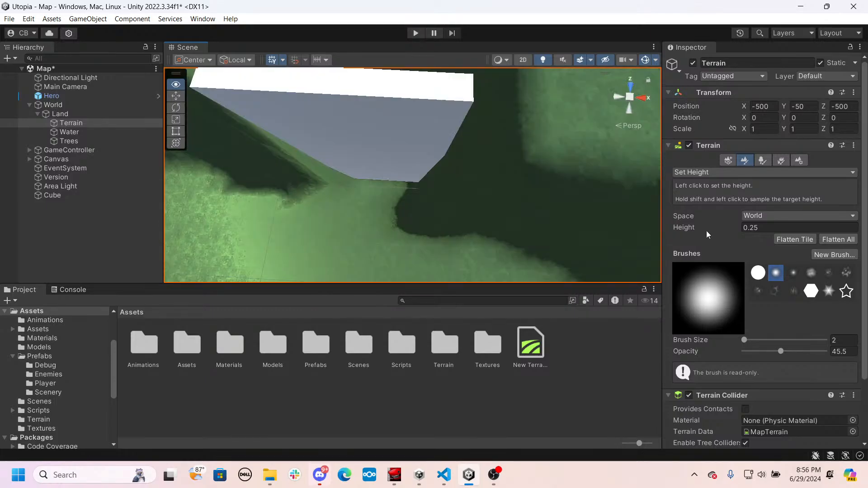
middle_drag(434, 117, 438, 219)
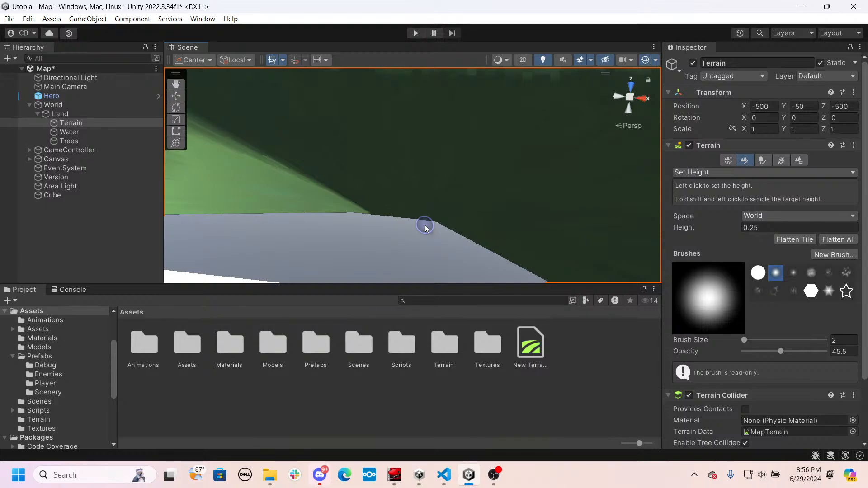
right_drag(425, 228, 450, 139)
- Raise the ground beside the slab's end with Set Height at 15, using a soft brush of size 7
click(760, 227)
text(15)
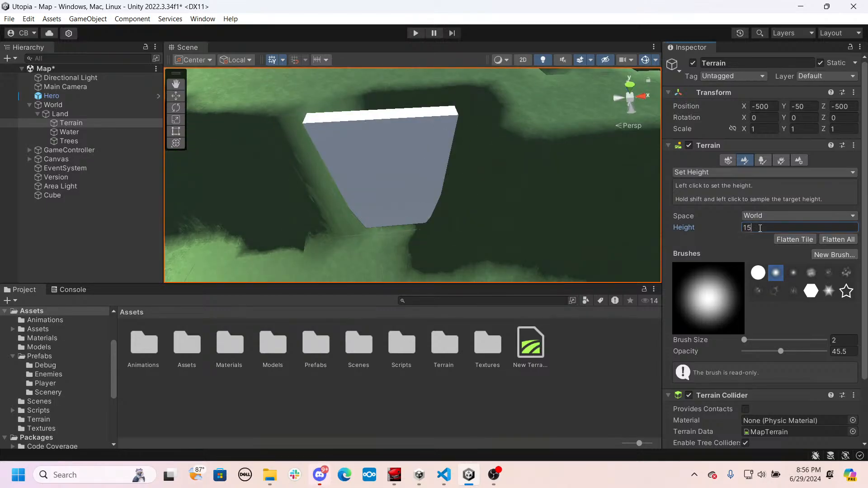
mouse_move(599, 244)
right_down()
mouse_move(586, 248)
mouse_move(563, 229)
mouse_move(551, 264)
mouse_move(496, 262)
right_up()
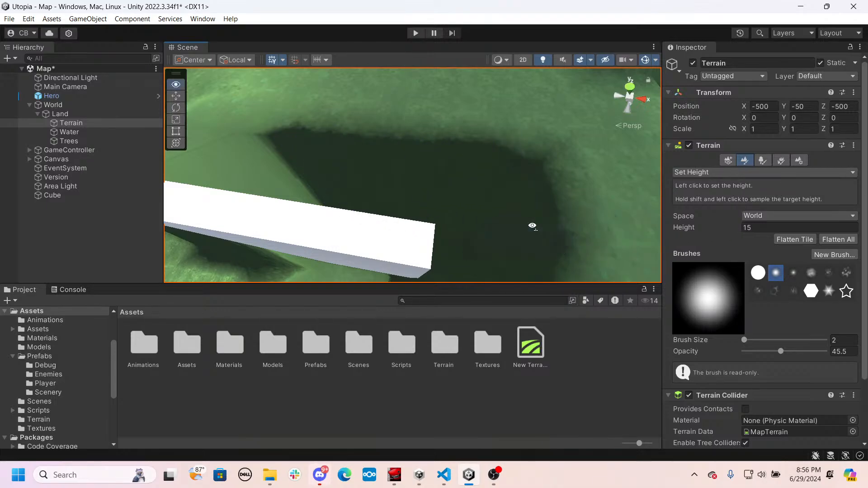
mouse_move(533, 227)
right_down()
mouse_move(381, 286)
mouse_move(411, 155)
right_up()
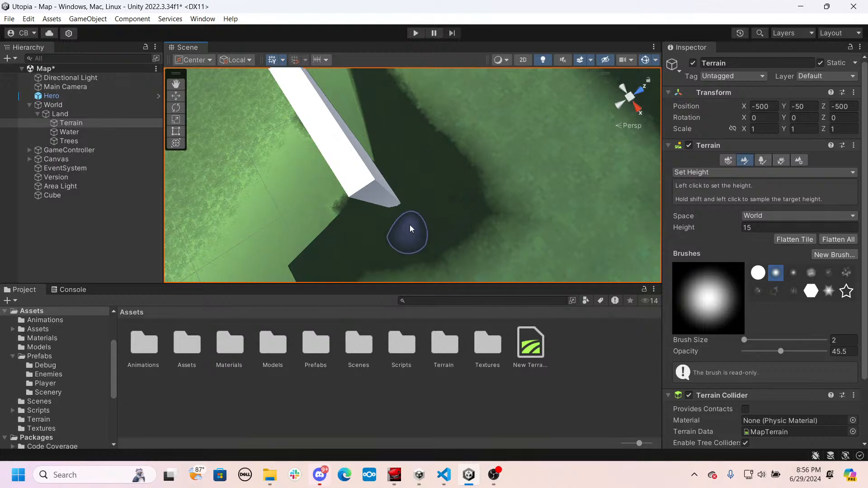
drag(744, 340, 748, 340)
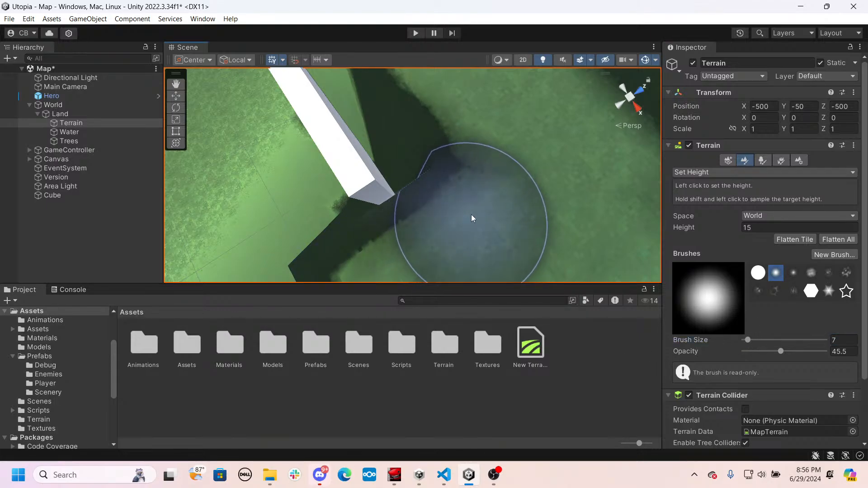
right_drag(462, 153, 521, 155)
click(451, 202)
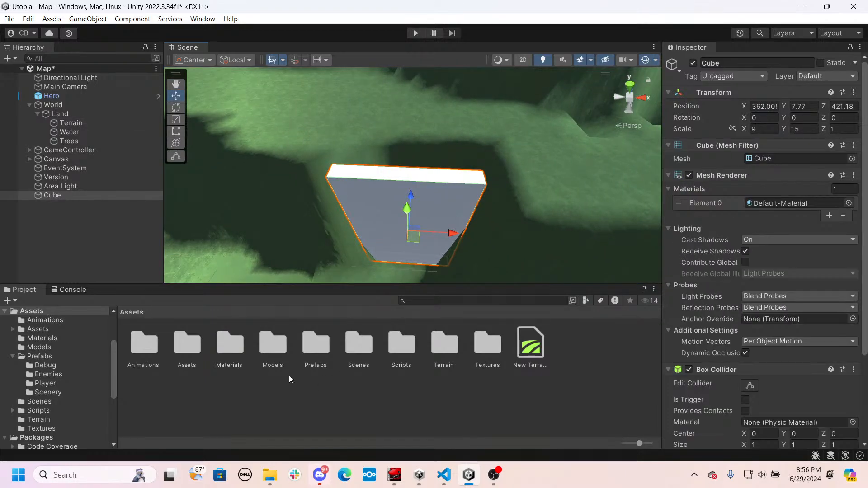
- Create a new material named AreaLoad in the Materials folder
double_click(217, 339)
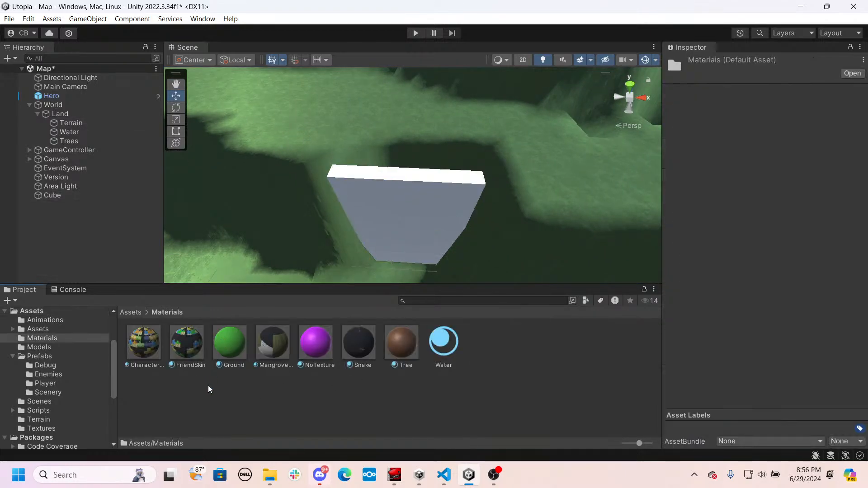
right_click(314, 399)
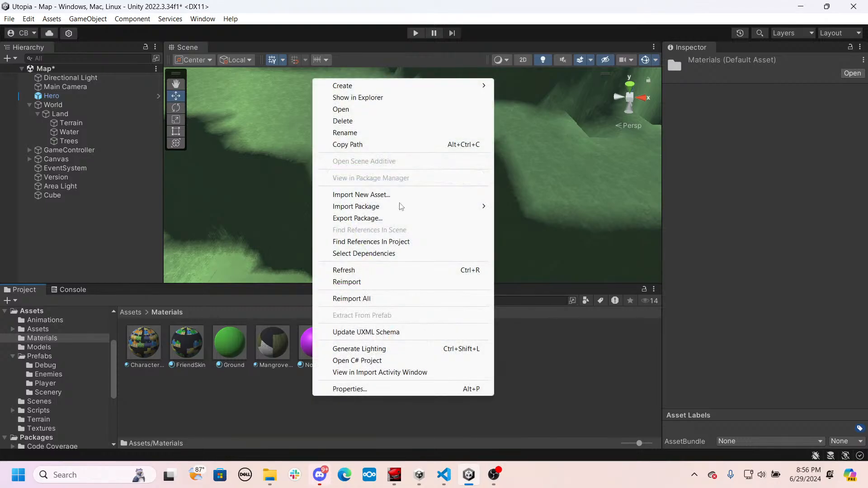
mouse_move(406, 85)
click(534, 270)
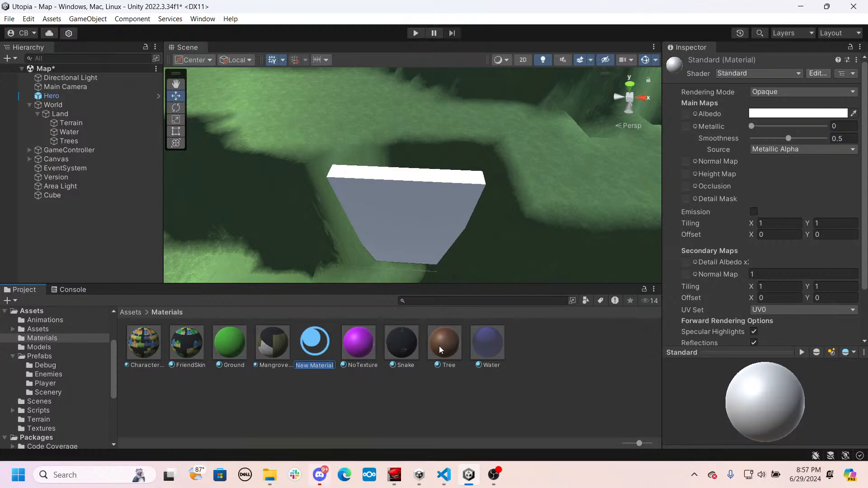
text(AreaLoad)
key(Return)
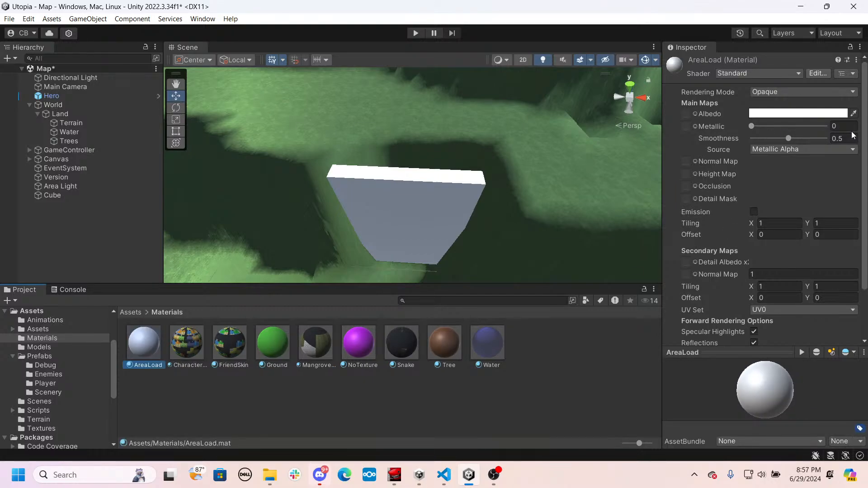
- Make the AreaLoad material black with metallic and smoothness at 1, and apply it to the slab
click(854, 114)
click(771, 116)
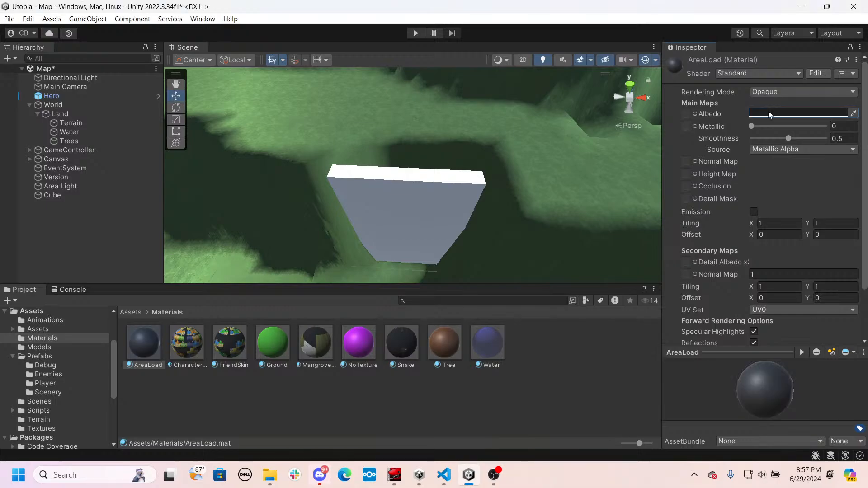
click(826, 113)
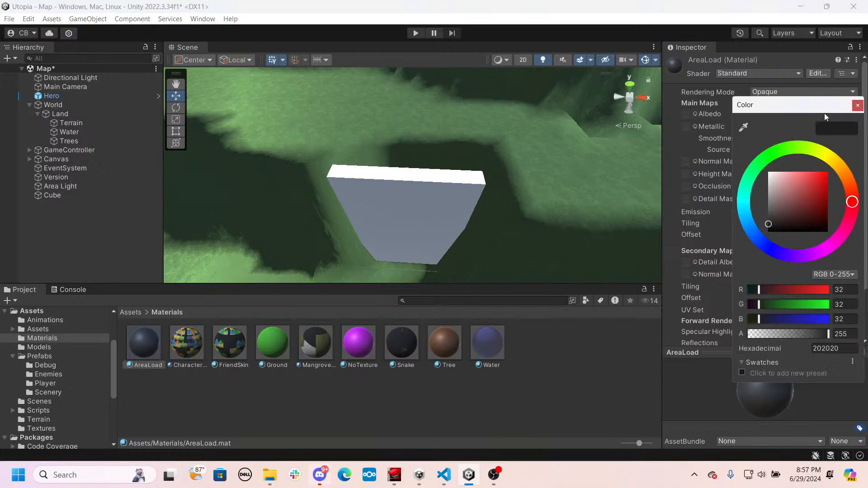
click(858, 106)
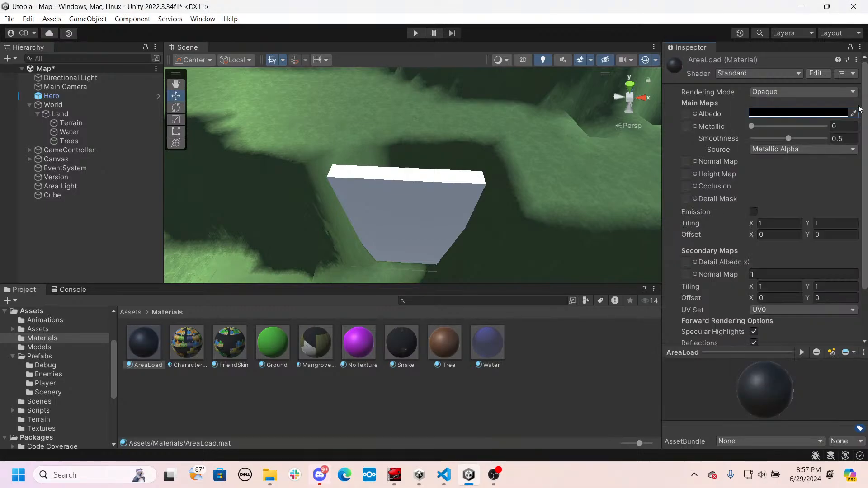
drag(751, 127, 830, 129)
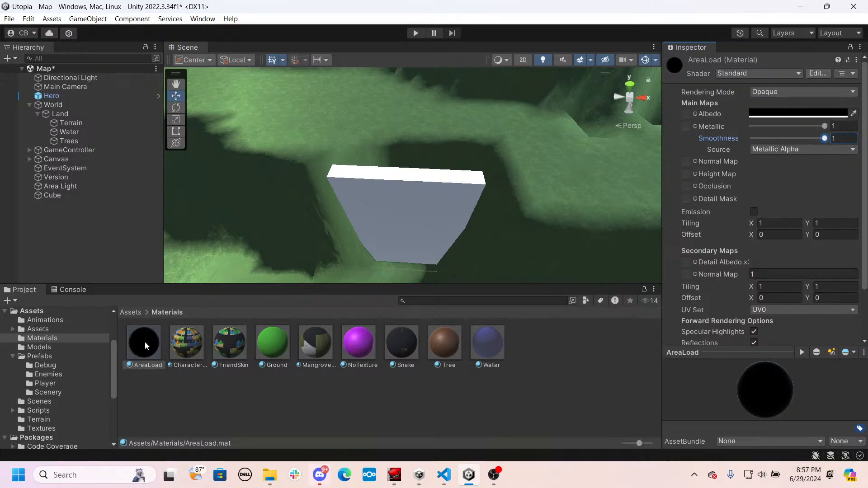
drag(145, 346, 395, 234)
- Move the Hero across the map to the foot of the black slab, at about X 359.47, Z 419.03
key(w)
right_drag(444, 253, 240, 135)
double_click(51, 95)
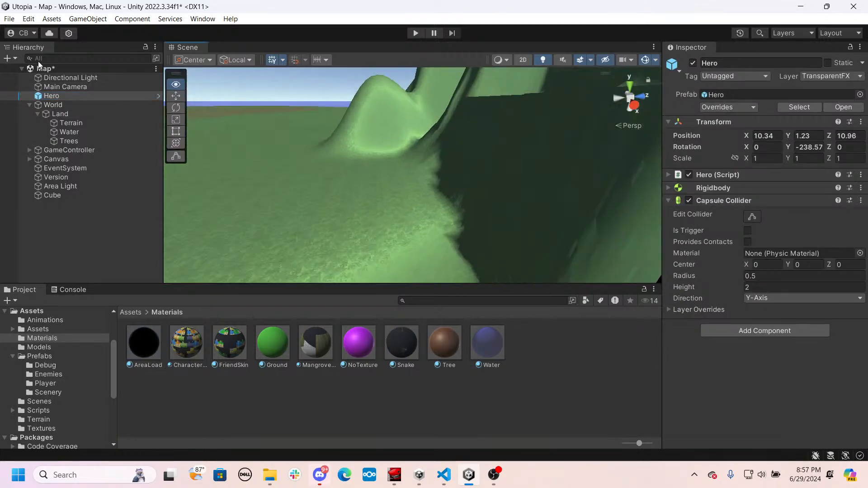
right_drag(565, 116, 427, 112)
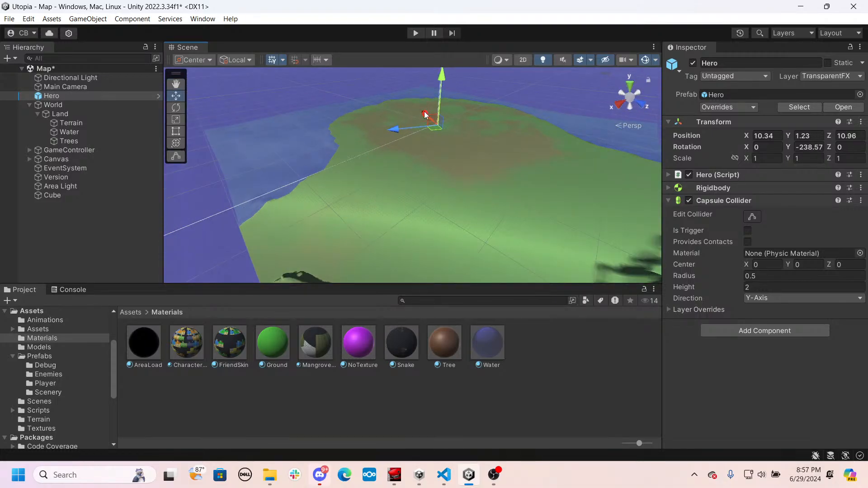
drag(424, 113, 509, 272)
right_drag(508, 271, 631, 205)
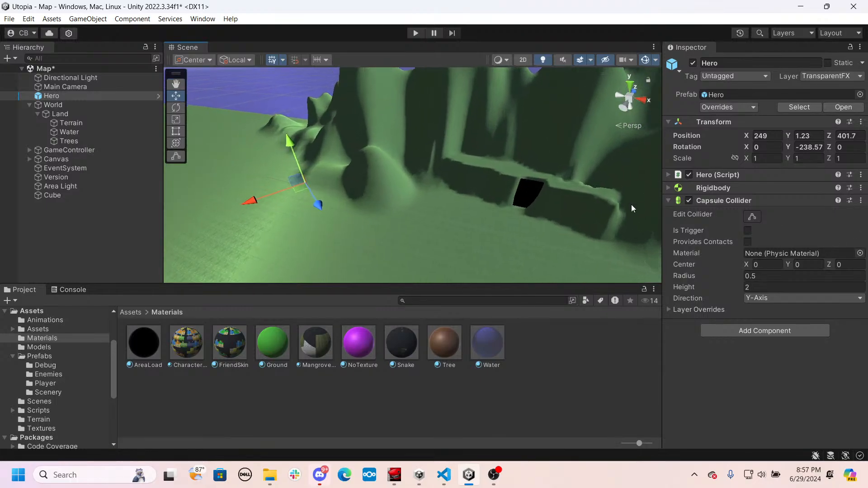
drag(318, 208, 429, 269)
right_drag(429, 269, 380, 280)
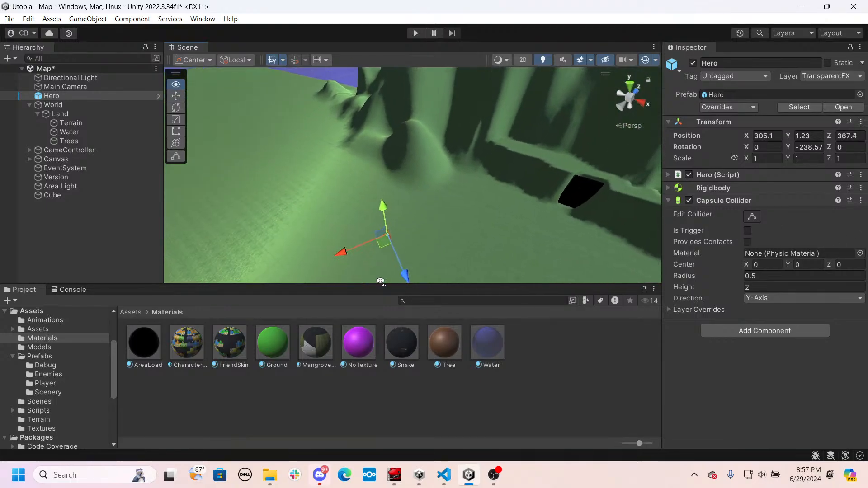
drag(347, 256, 499, 251)
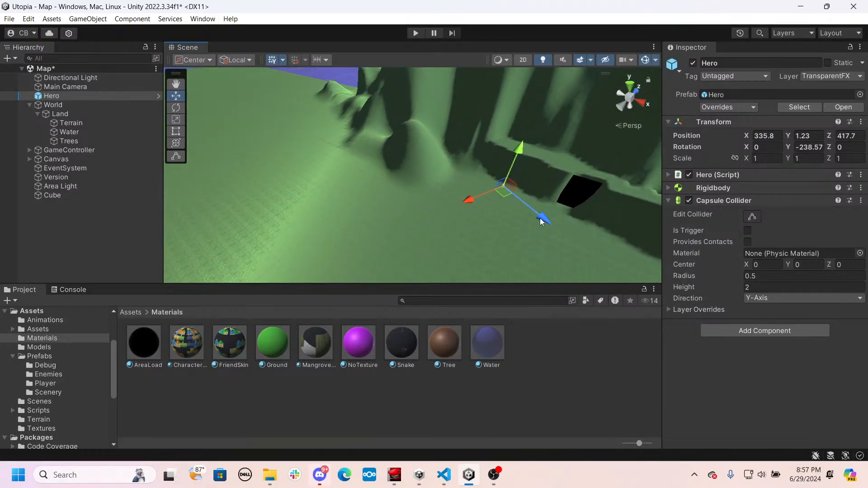
drag(541, 221, 584, 241)
right_drag(584, 240, 339, 245)
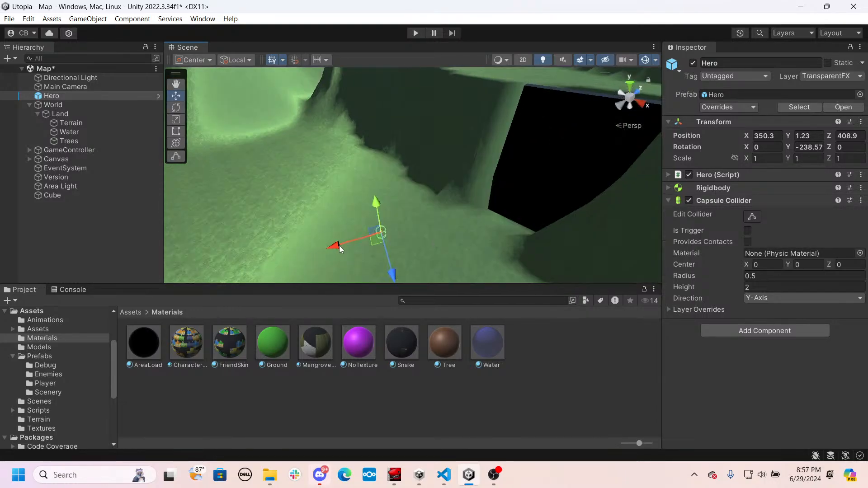
drag(339, 245, 453, 235)
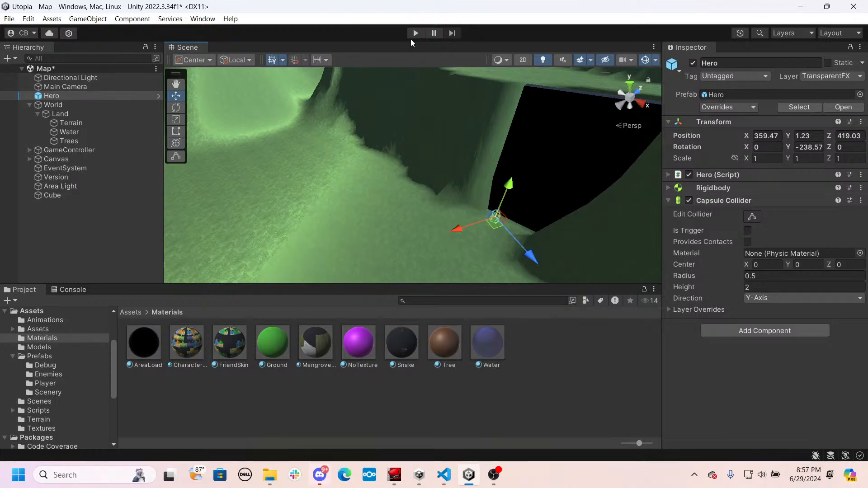
- Play-test the scene by walking the Hero around the black slab and over the raised ledge, and stop the game
click(415, 33)
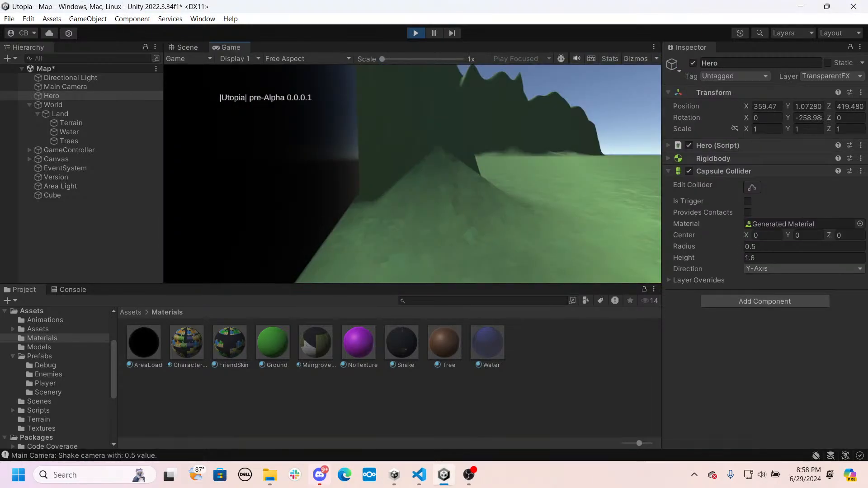
key(w)
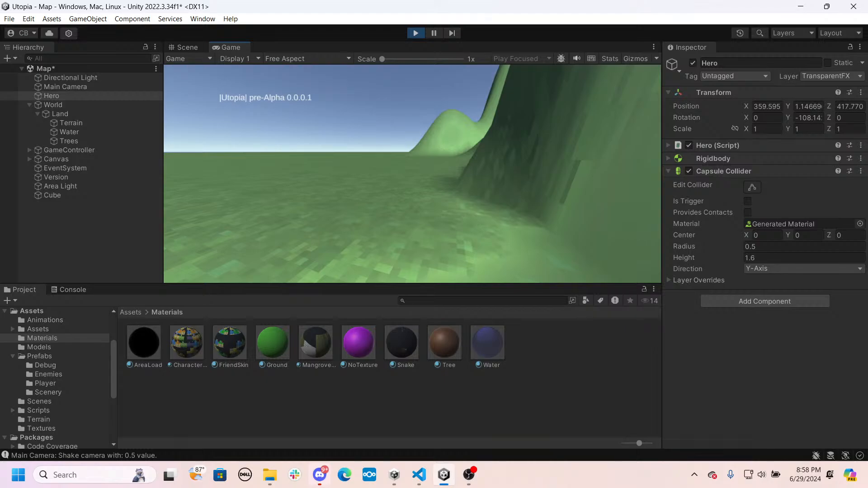
key(w)
key(w)
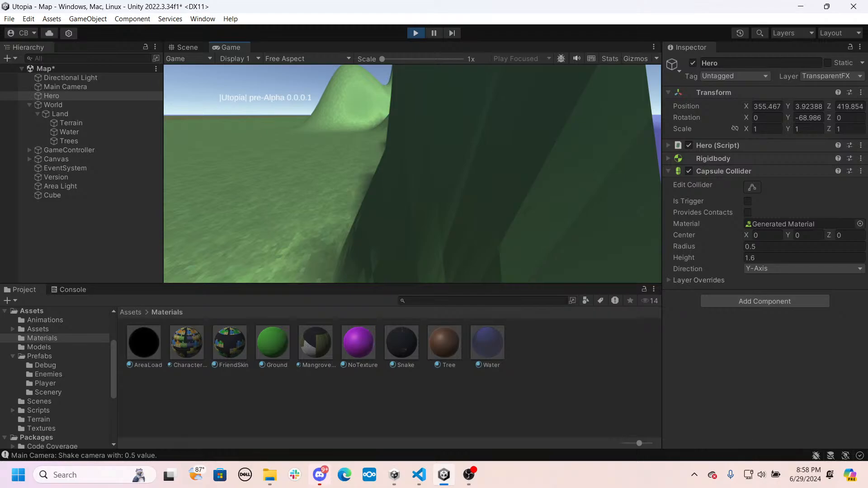
key(w)
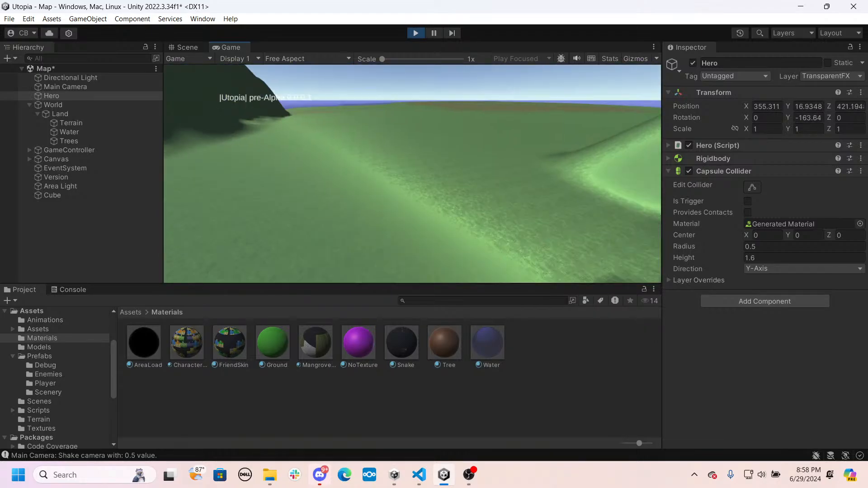
key(w)
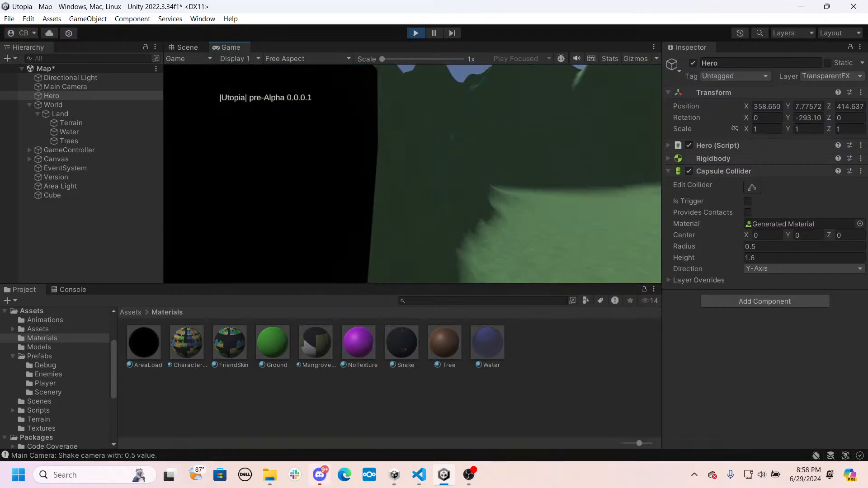
key(a)
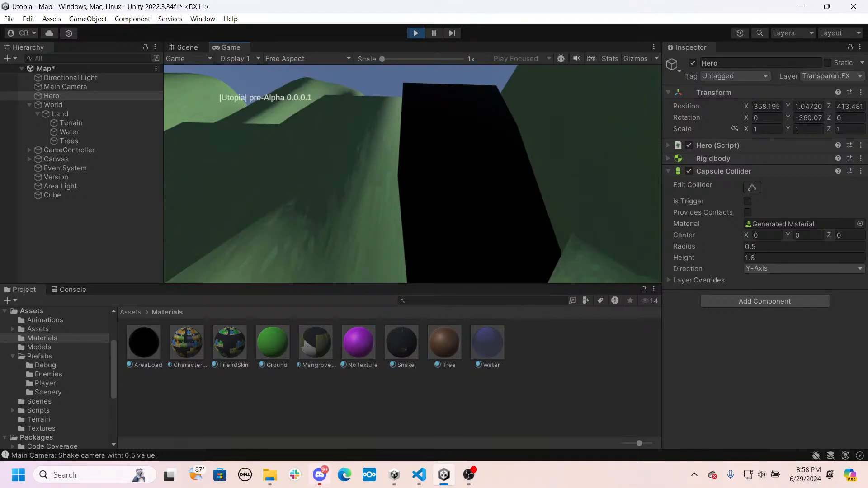
key(ctrl+p)
- Add a second cube to the scene and set its position to 0, 15, 0
right_drag(425, 172, 387, 198)
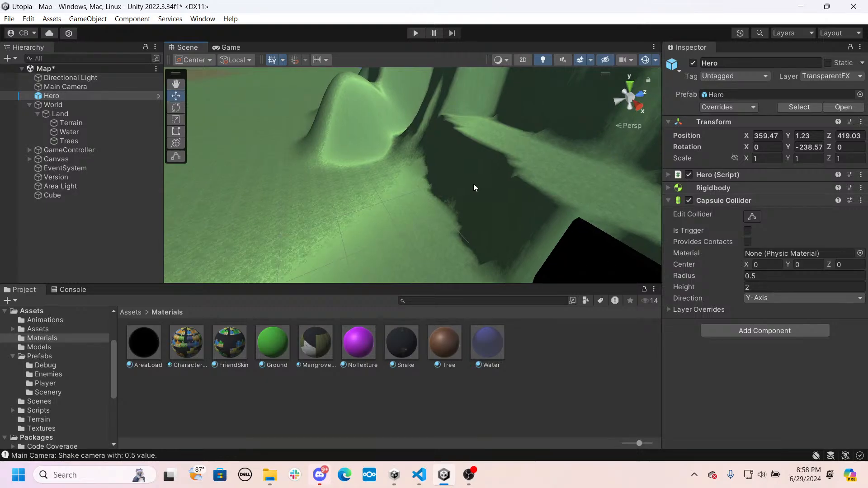
right_drag(473, 183, 312, 174)
right_click(81, 245)
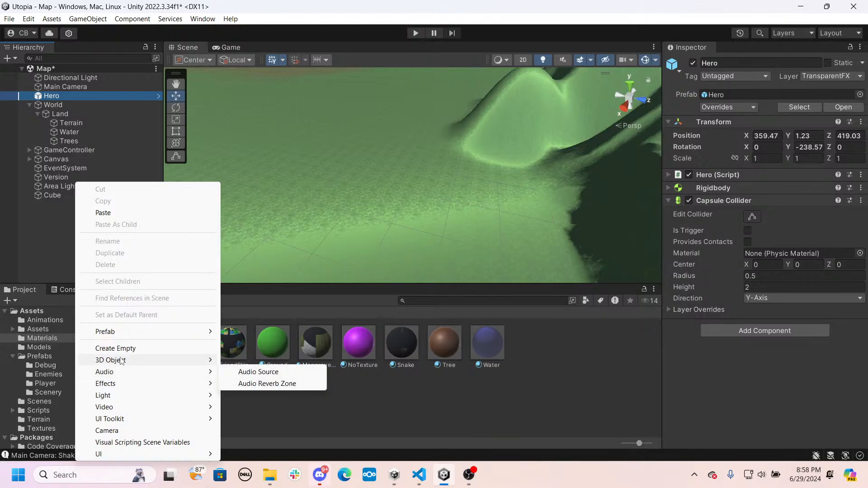
mouse_move(121, 360)
click(251, 217)
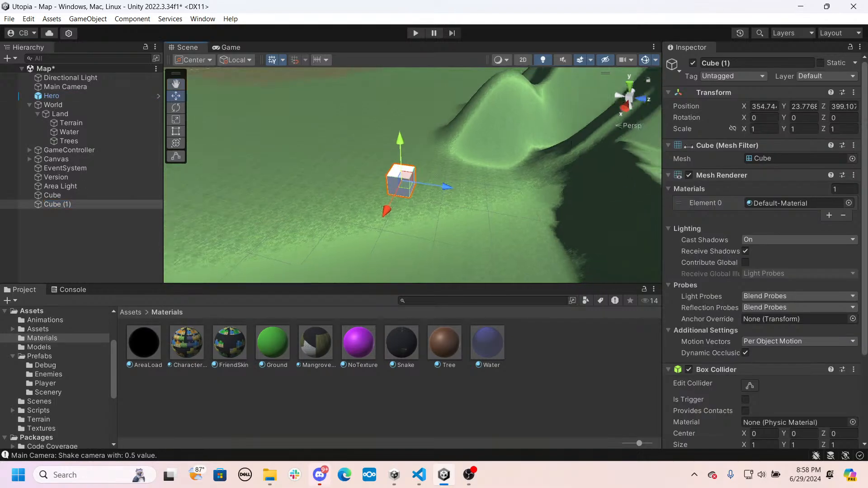
click(762, 107)
text(0)
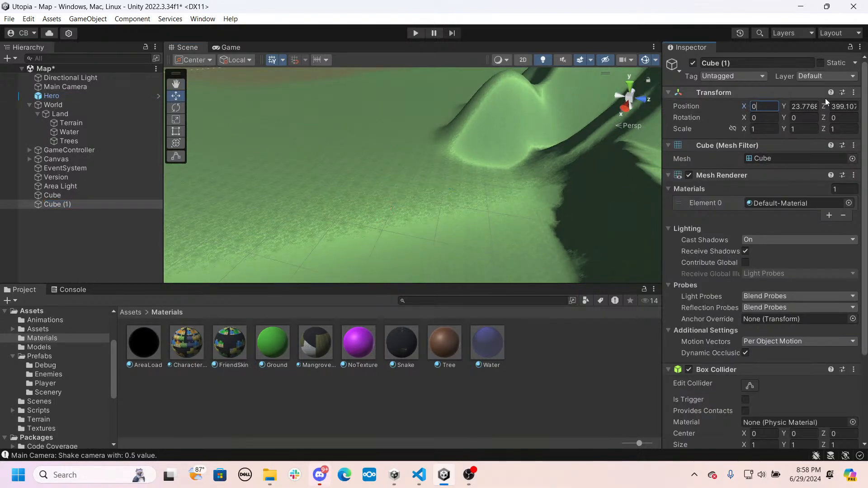
key(Tab)
text(15)
key(Tab)
text(0)
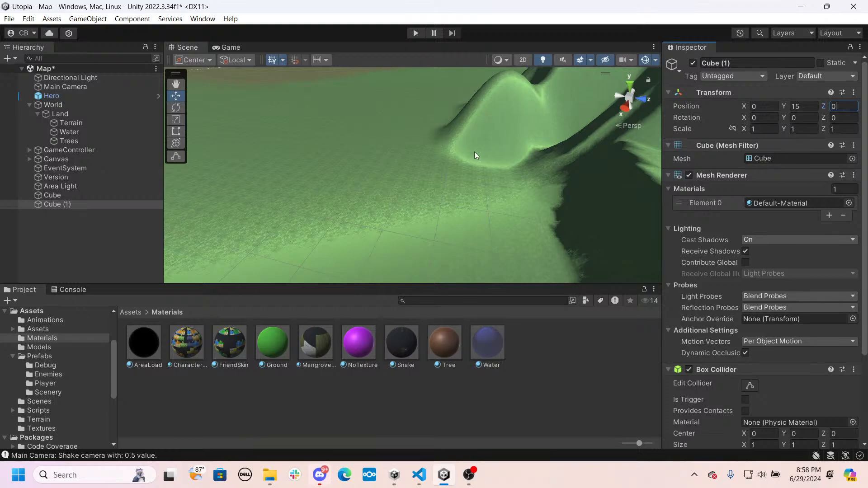
- Stretch the new cube into a huge flat sheet with X scale 5000 and Z scale 50000
right_drag(474, 151, 417, 110)
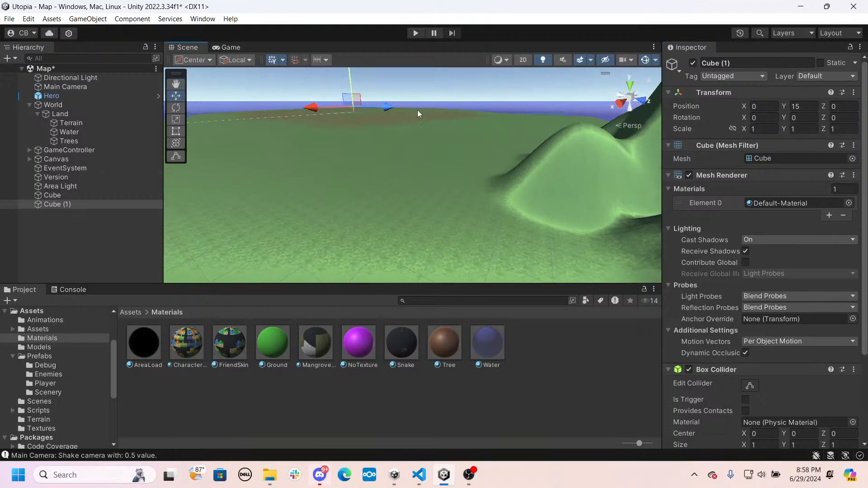
click(768, 129)
click(767, 128)
key(BackSpace)
text(5000)
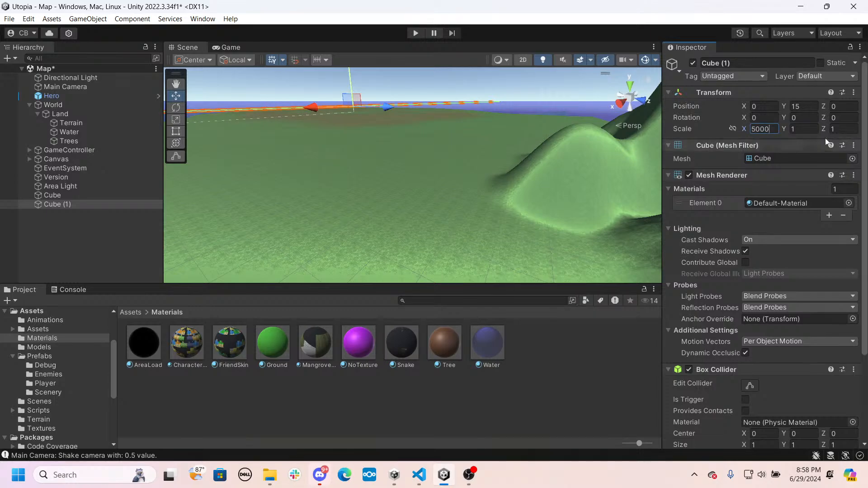
click(835, 131)
text(50000)
key(q)
right_drag(424, 184, 617, 128)
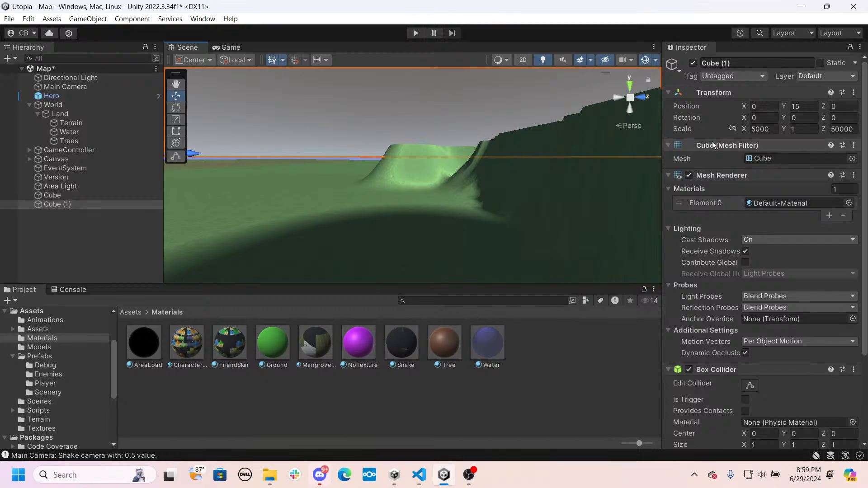
scroll(761, 238, down, 3)
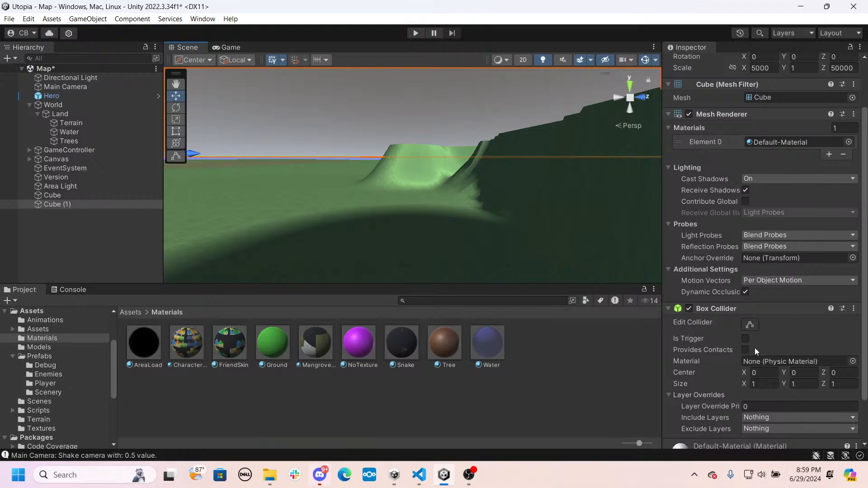
- Remove the Mesh Renderer component from the huge flat cube, keeping its Box Collider
scroll(705, 316, down, 3)
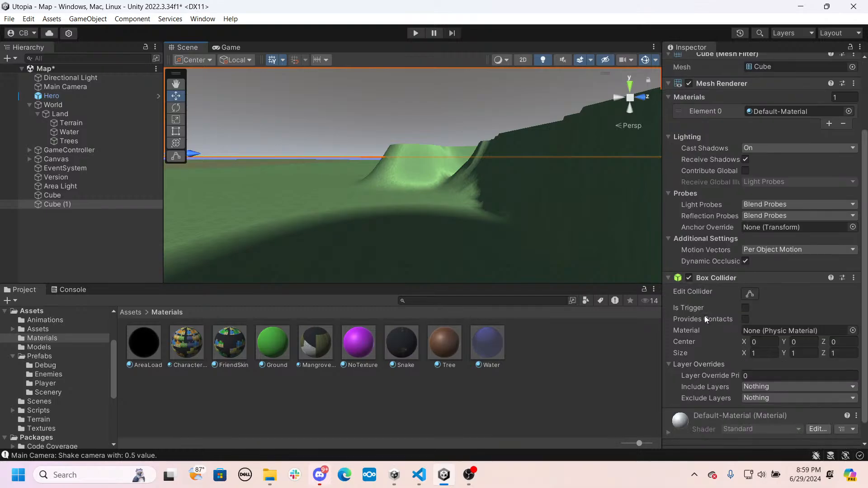
scroll(704, 316, up, 3)
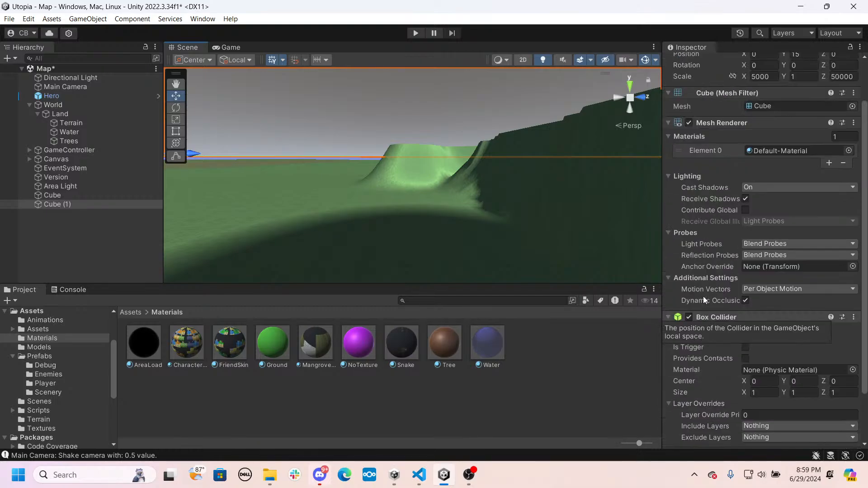
click(688, 123)
click(854, 122)
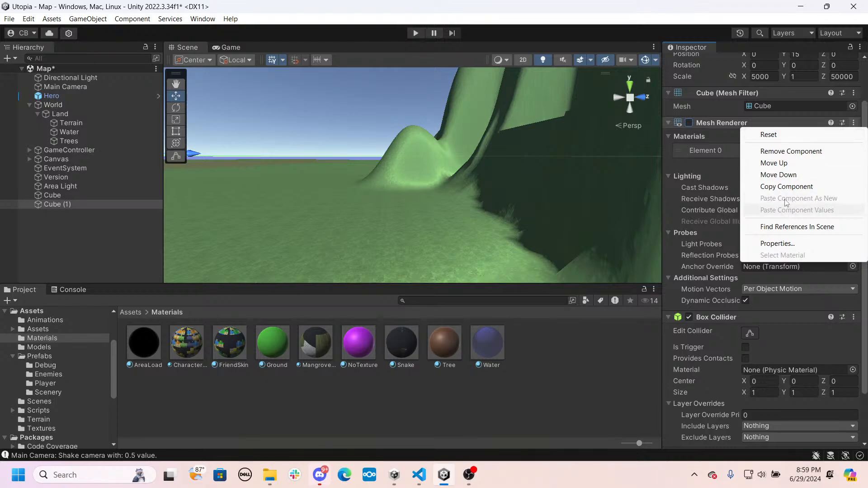
click(764, 151)
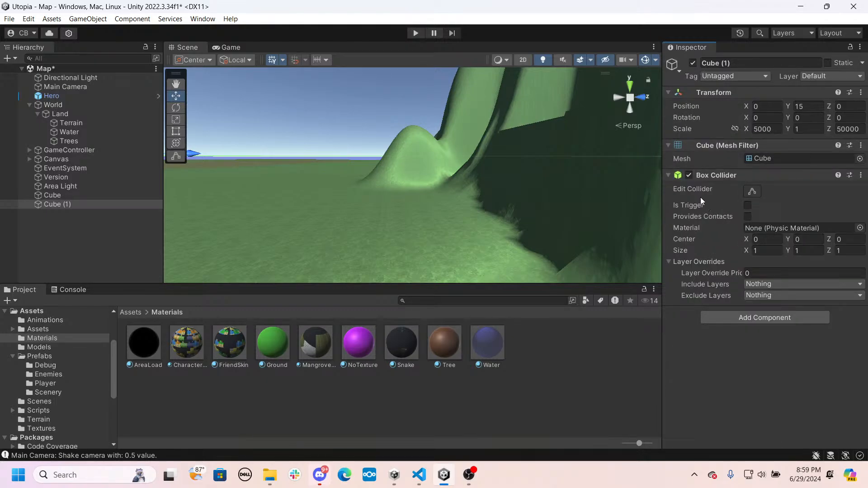
- Rename the flat cube as Ceiling
click(80, 209)
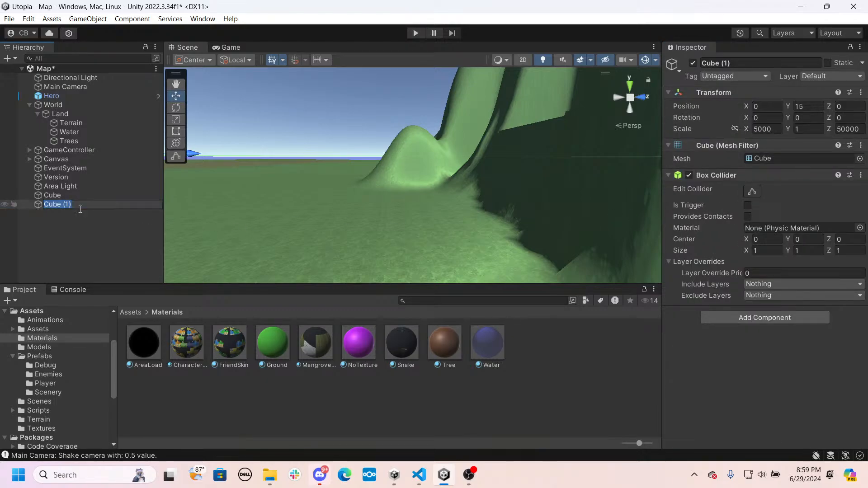
text(Ceiling)
key(Return)
right_drag(420, 131, 497, 233)
click(68, 204)
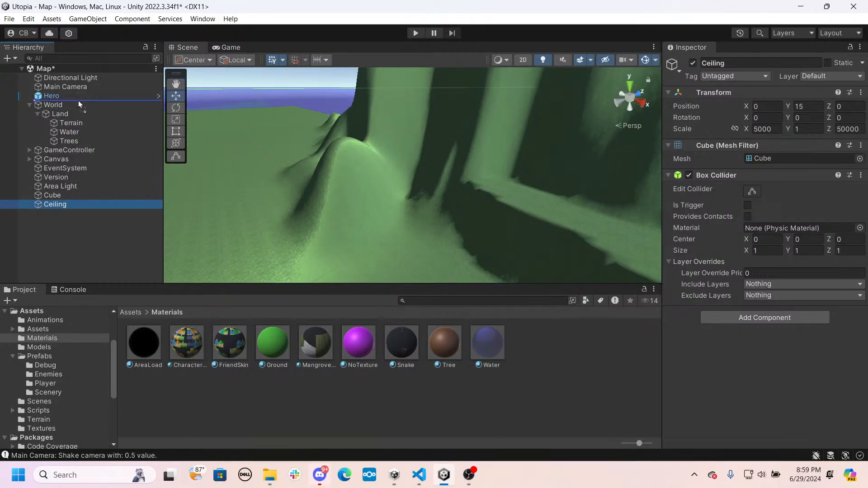
- Rename the black AreaLoad slab cube as EntryPoint
click(57, 188)
double_click(52, 195)
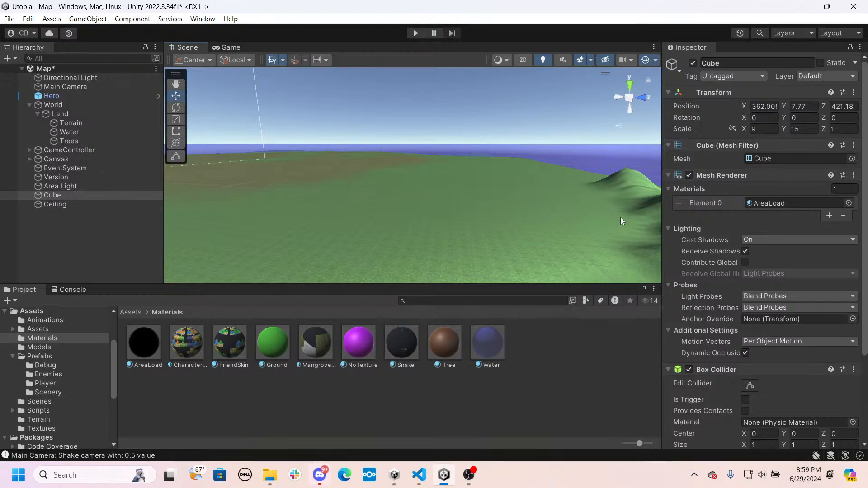
scroll(703, 239, down, 5)
right_drag(452, 222, 480, 190)
key(w)
click(56, 195)
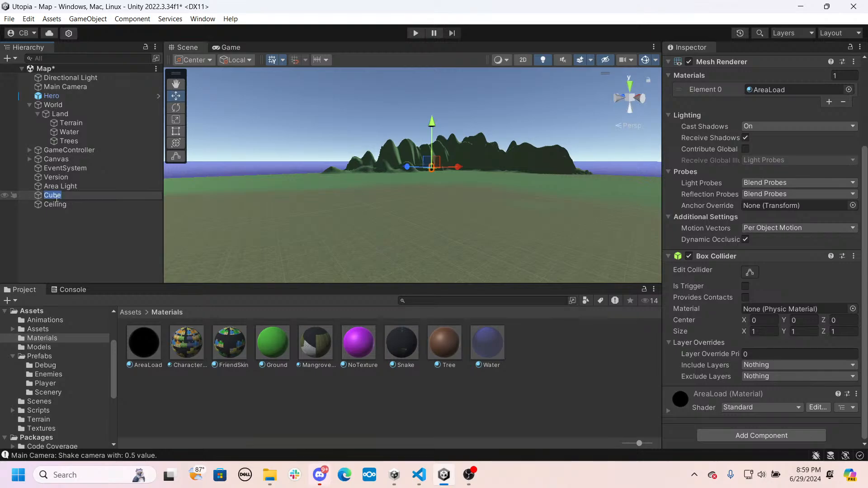
text(EntryPoint)
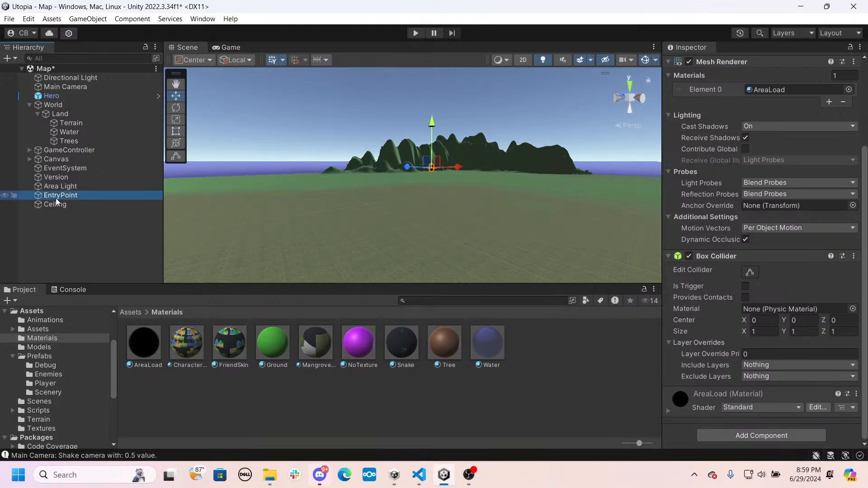
key(Return)
- Run the game briefly to check the Hero's starting view, and stop it
right_drag(445, 164, 389, 203)
key(w)
click(409, 32)
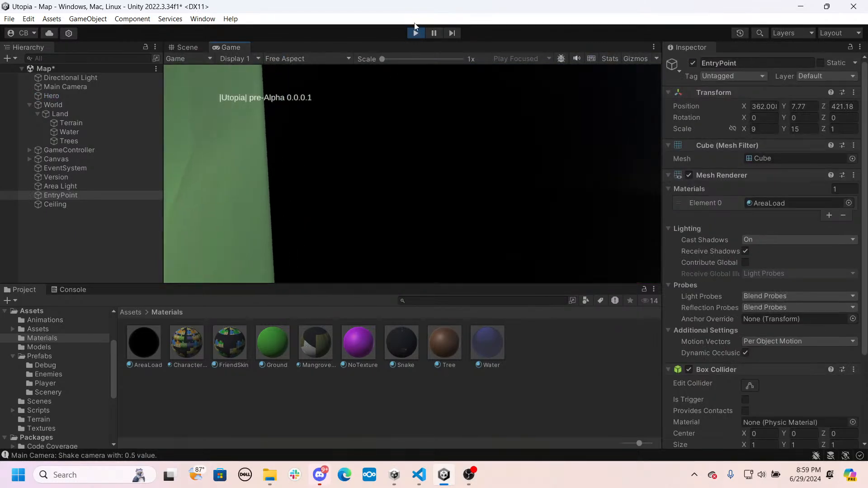
click(414, 32)
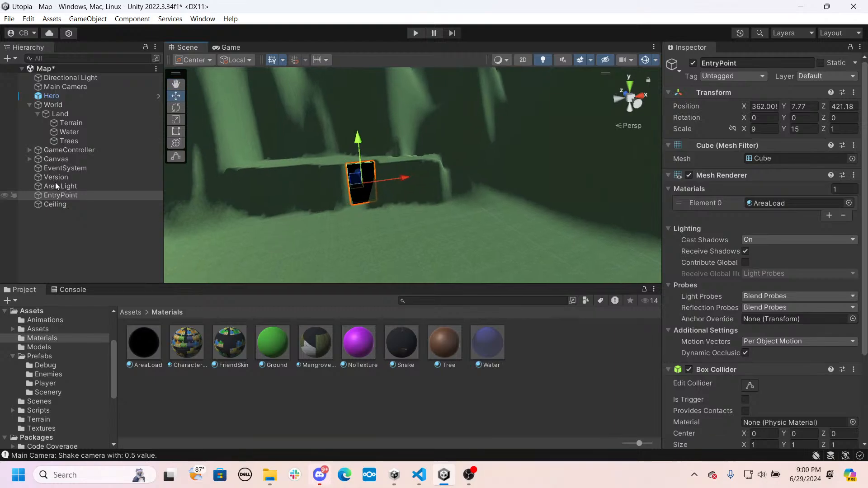
- Rotate the Hero about the Y axis to about -179.58 degrees so it faces away from the black slab
double_click(51, 96)
key(e)
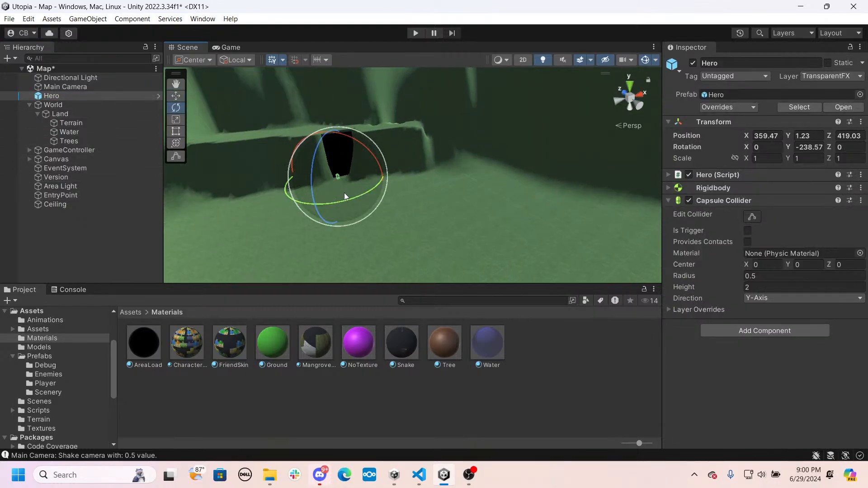
drag(343, 199, 302, 215)
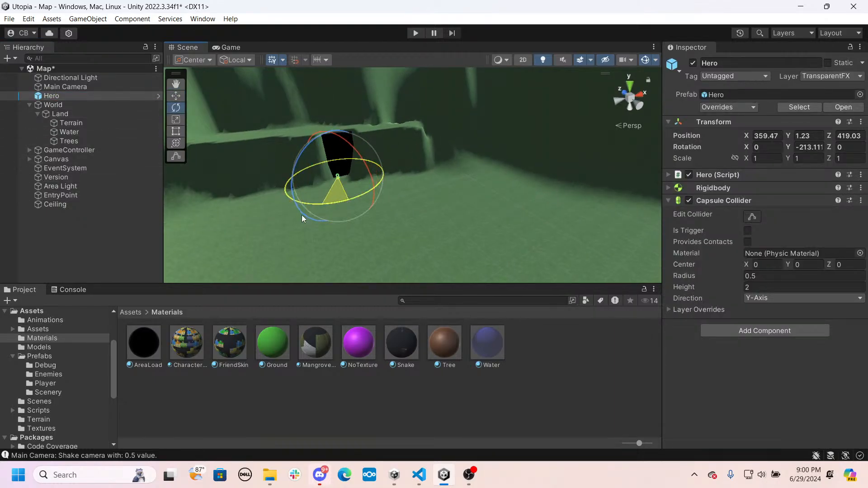
key(w)
right_drag(407, 204, 370, 207)
key(e)
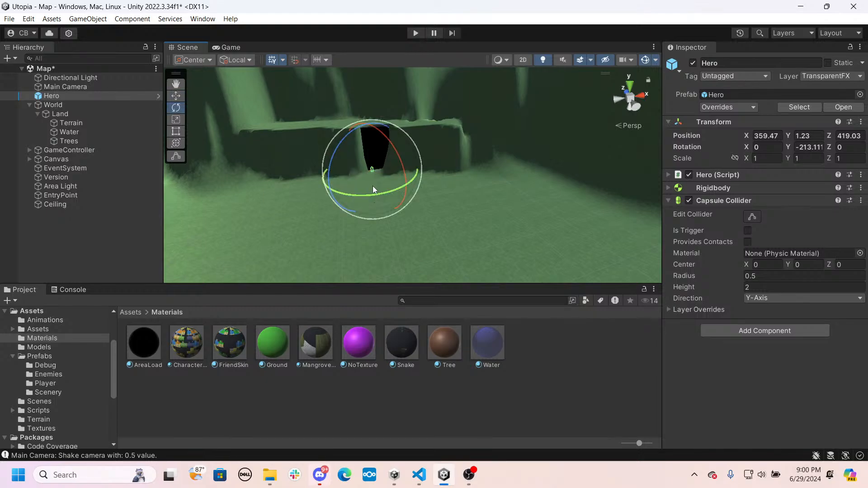
drag(371, 191, 307, 207)
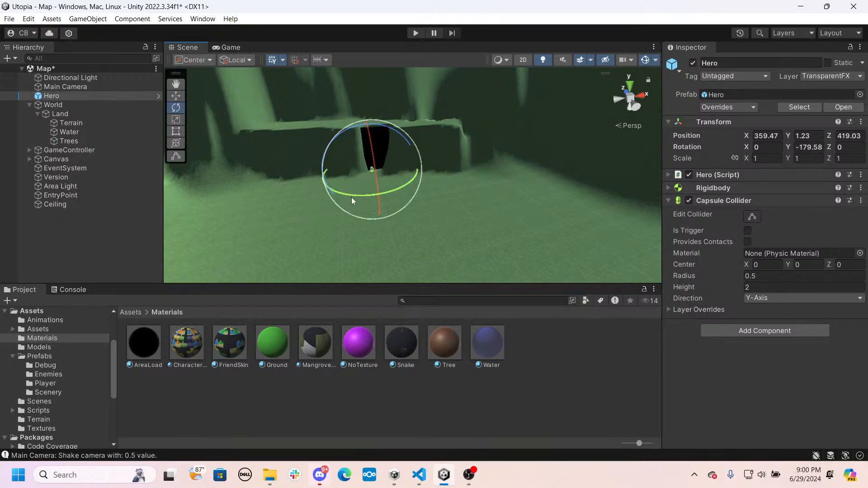
key(w)
- Play-test the scene by walking the Hero around the black slab and out over the open ground
click(415, 32)
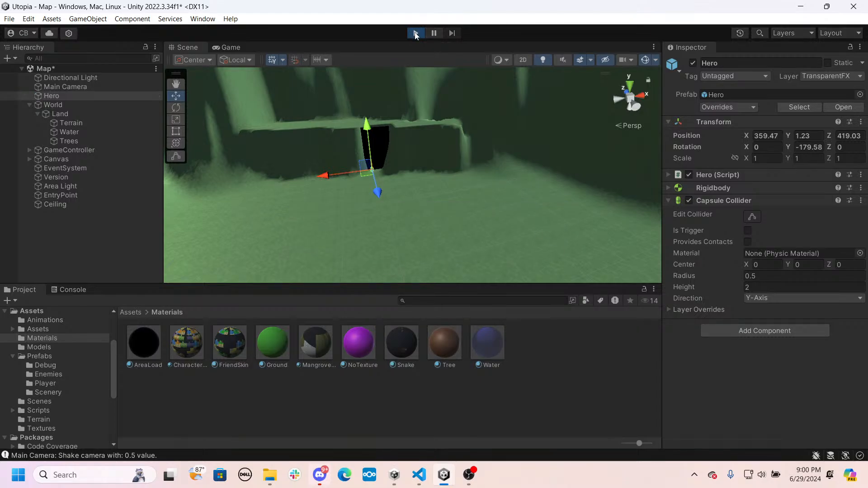
click(493, 126)
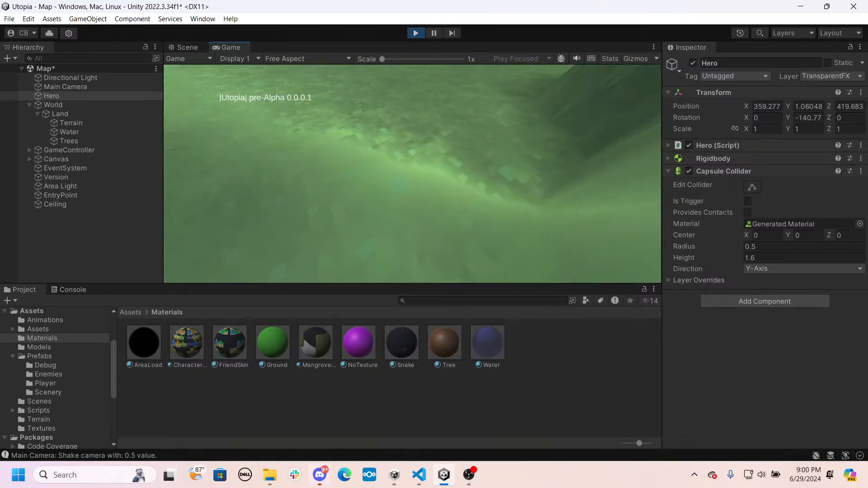
key(w)
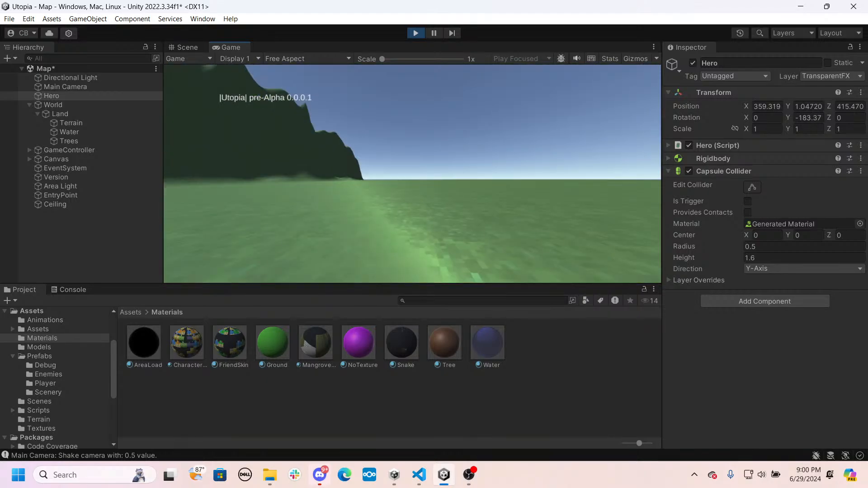
key(s)
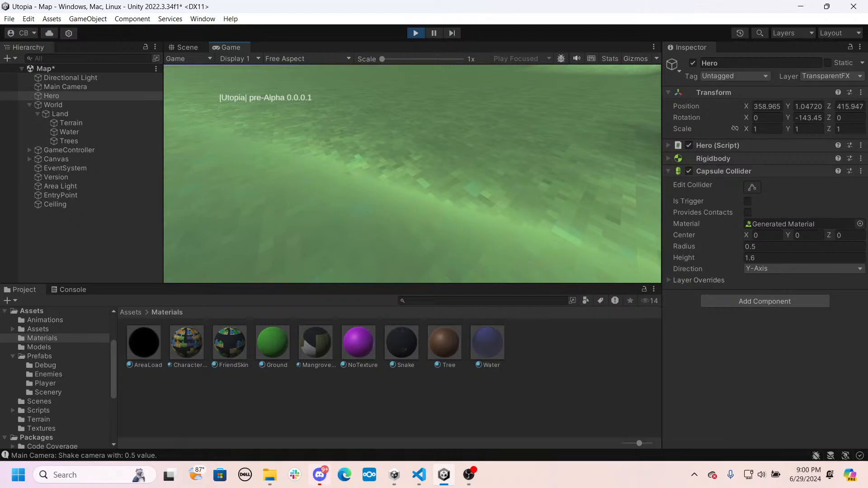
key(w)
key(w)
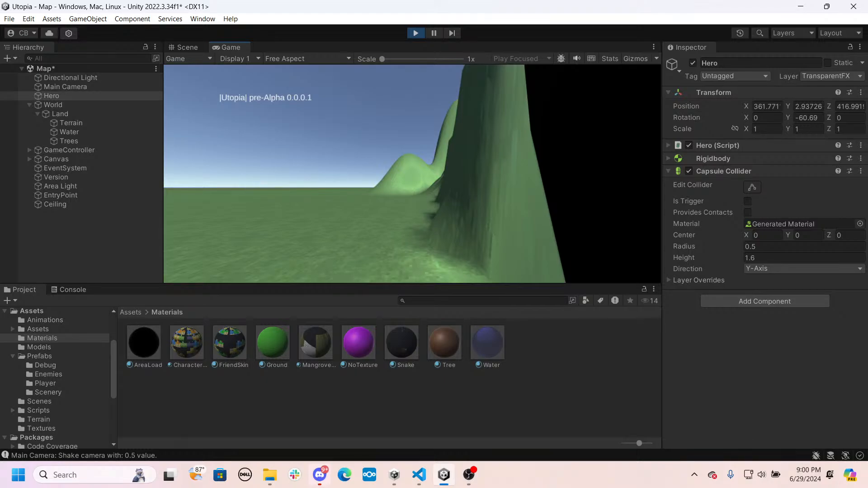
key(w)
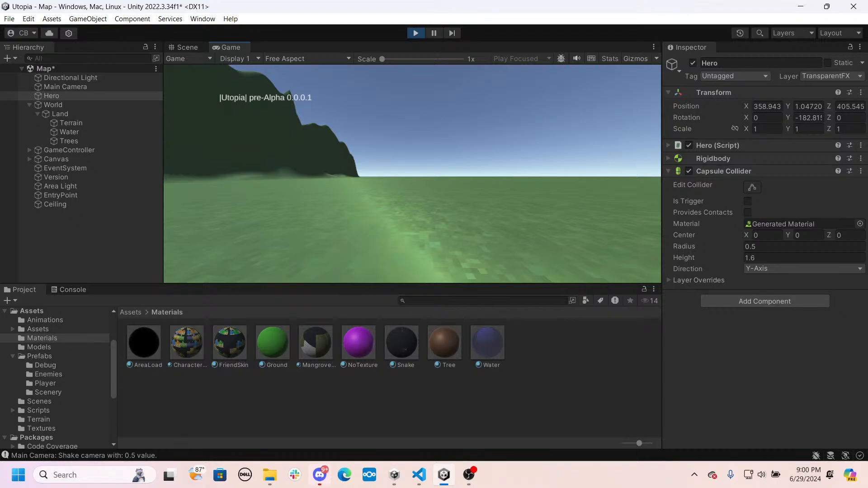
key(d)
key(Escape)
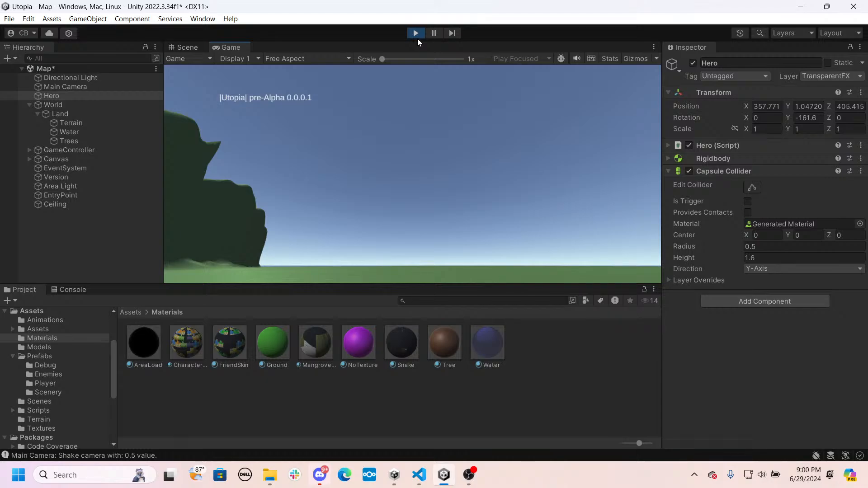
- Try a Capsule Collider height of 1.7 on the Hero in the running game, and stop the game
click(766, 257)
text(1.7)
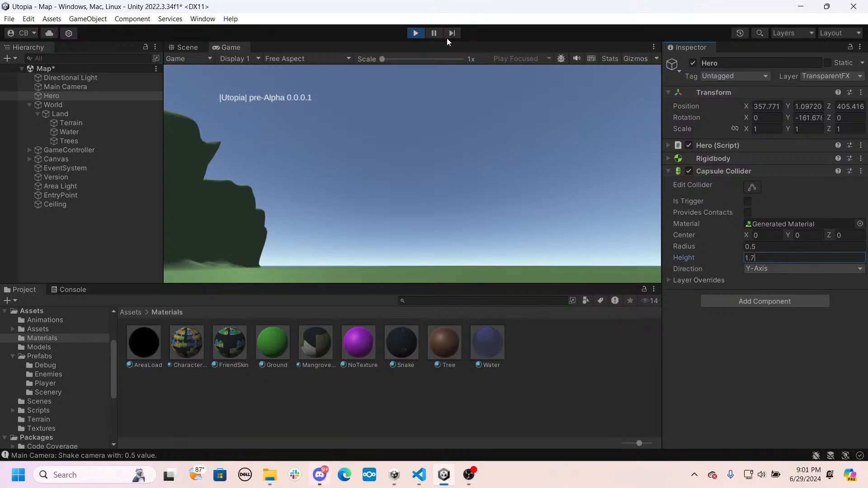
click(415, 33)
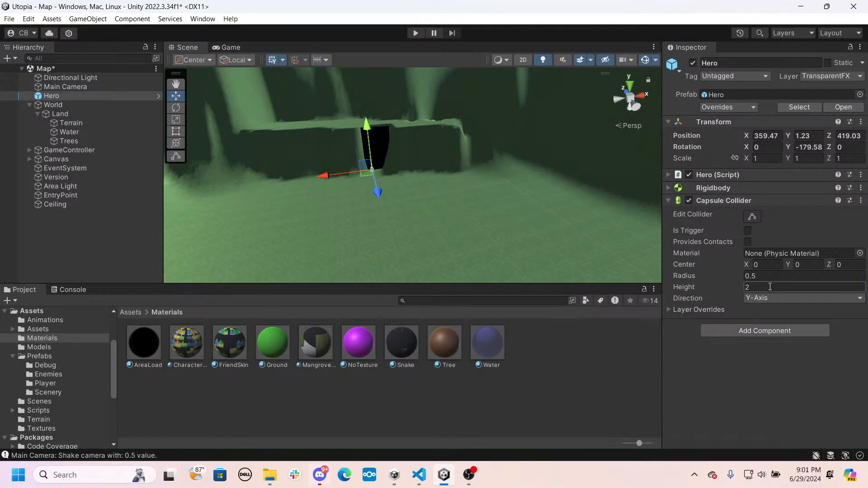
- Set the Height in the Hero script's Movement physics settings to 1.7
click(770, 287)
click(667, 309)
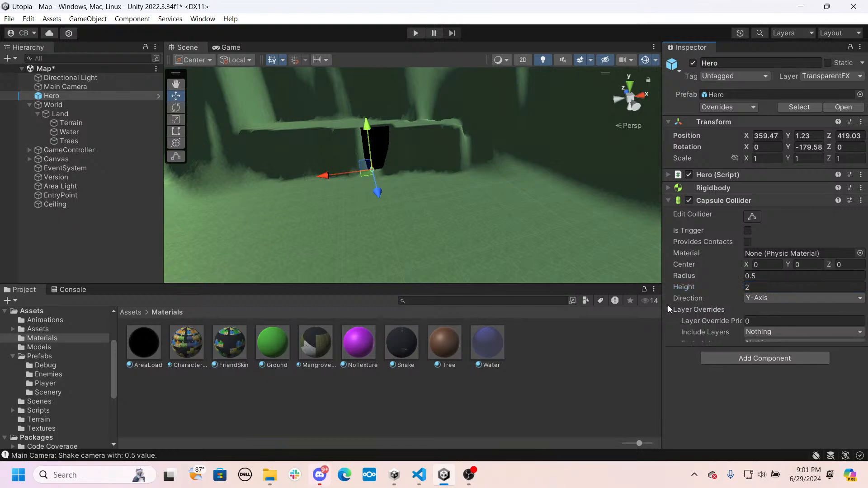
click(669, 174)
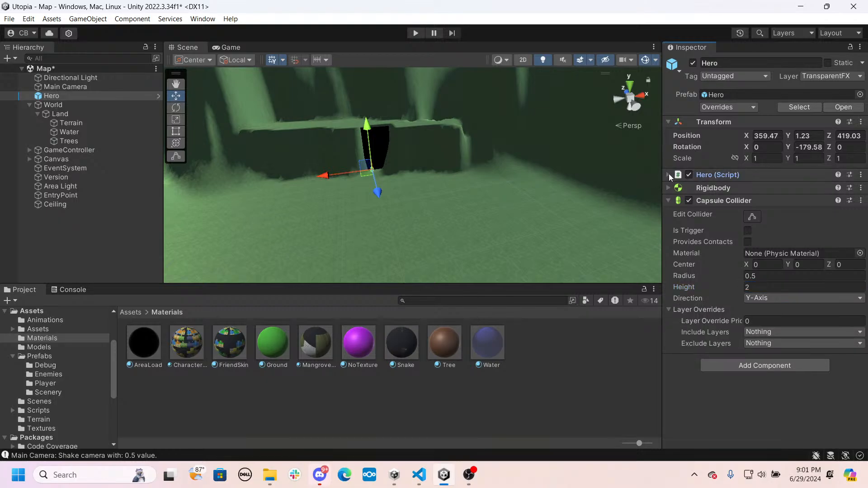
scroll(726, 229, down, 2)
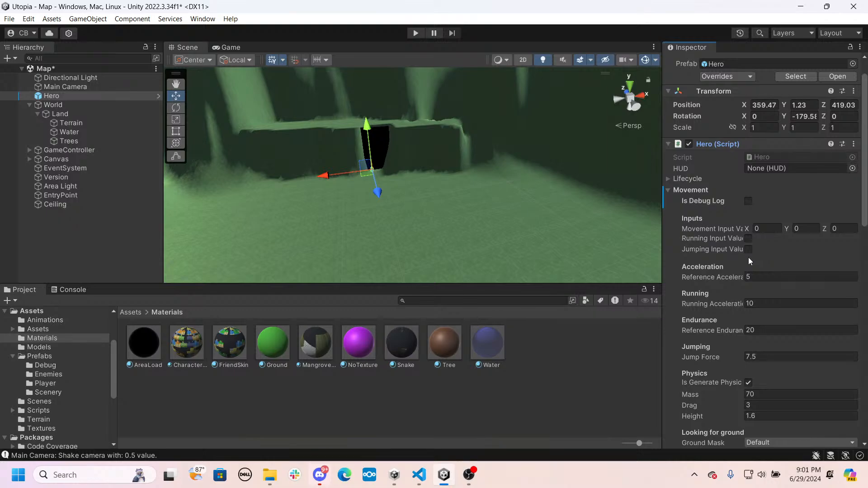
click(747, 239)
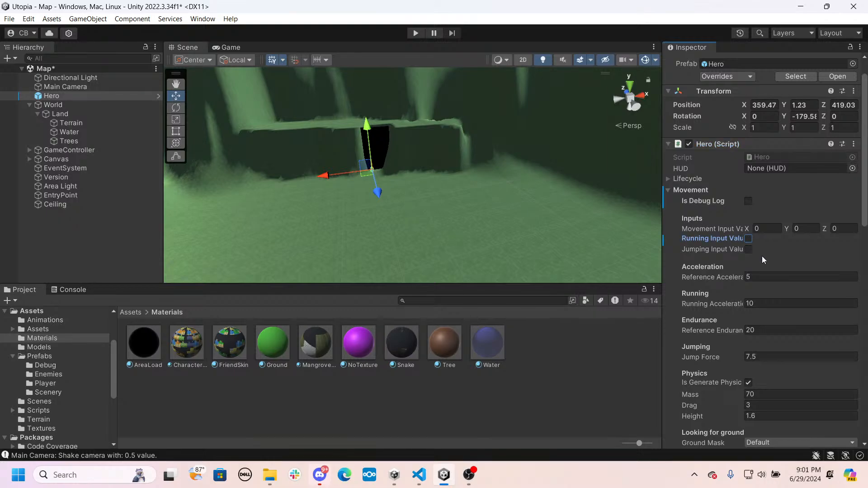
scroll(761, 256, down, 2)
scroll(766, 272, down, 2)
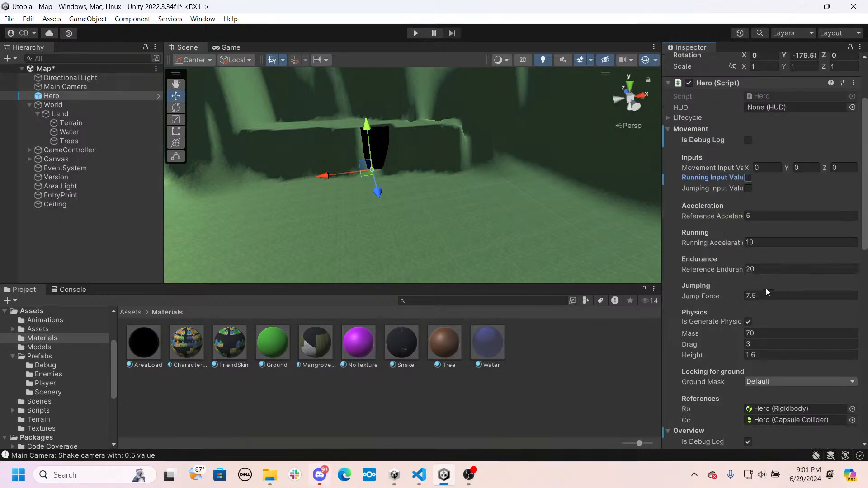
scroll(767, 299, down, 4)
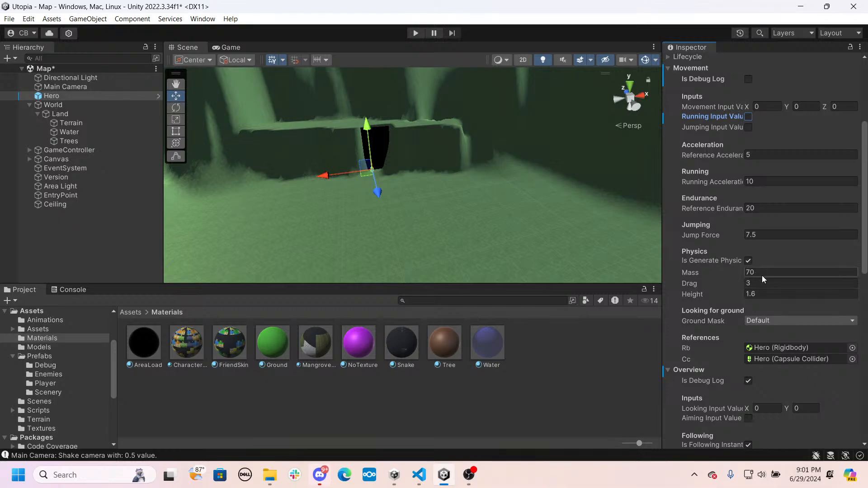
click(771, 294)
text(1.7)
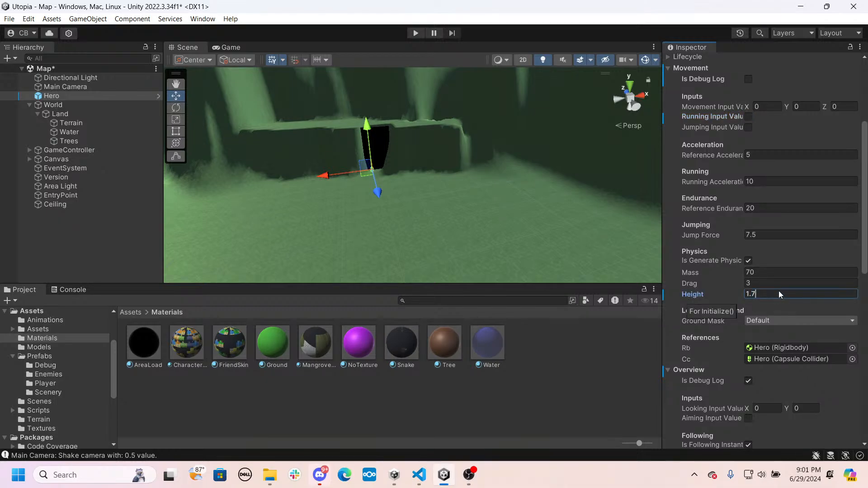
- Set the Vertical Range in the Hero script's Overview looking settings to 80
click(763, 273)
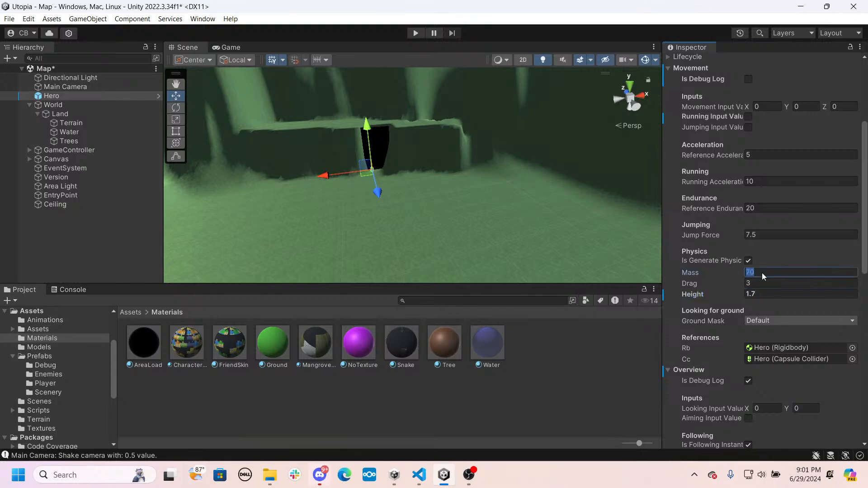
key(Tab)
scroll(762, 257, down, 2)
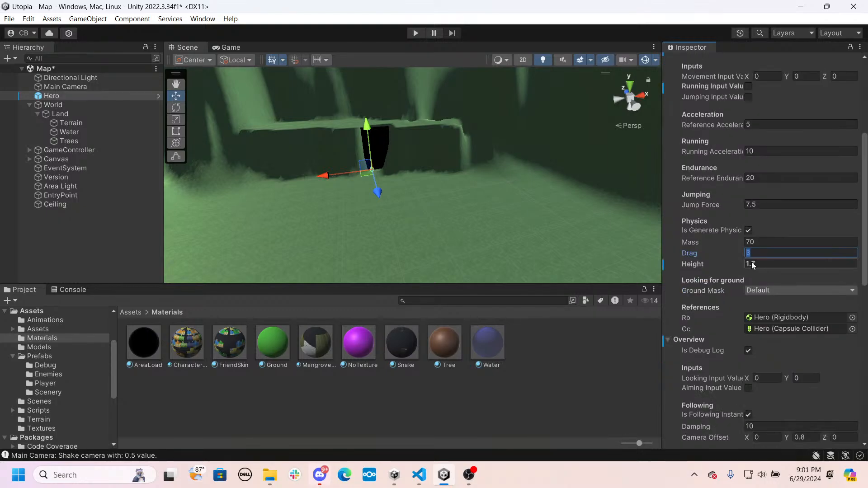
scroll(753, 265, down, 6)
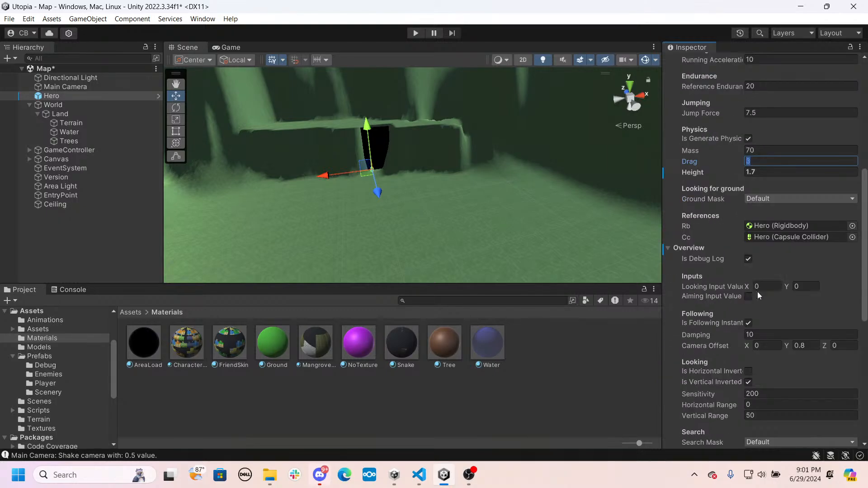
scroll(757, 291, down, 4)
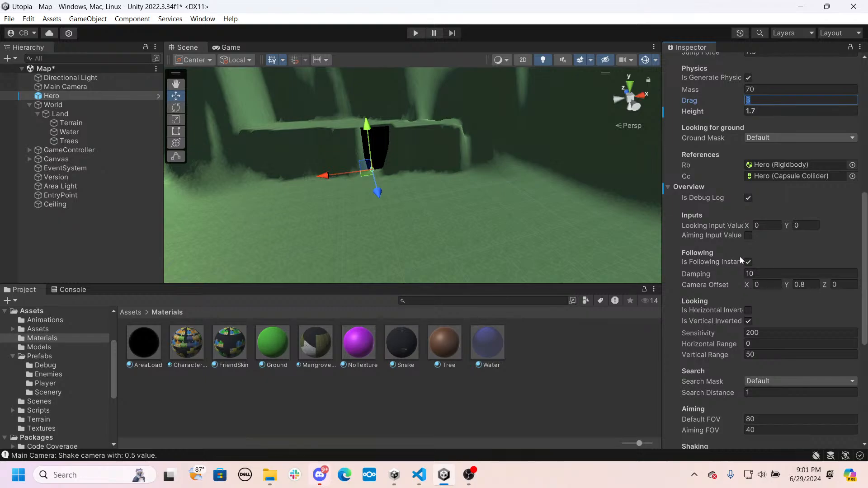
scroll(741, 260, down, 6)
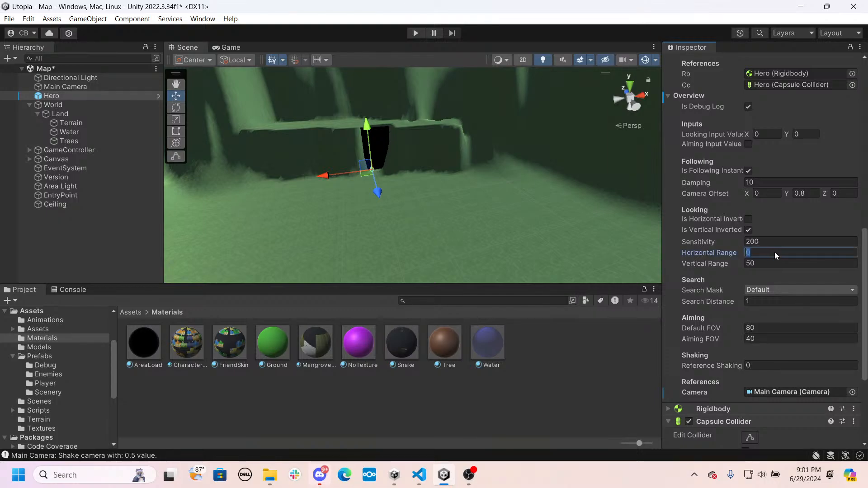
click(766, 261)
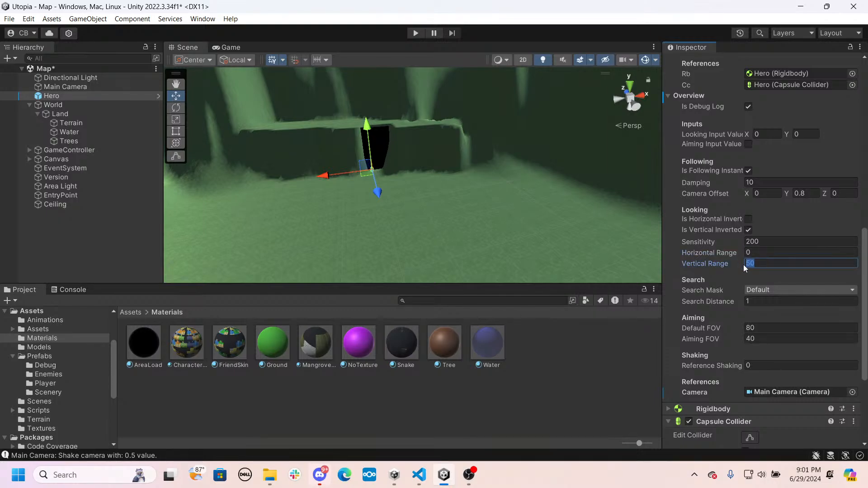
key(BackSpace)
click(782, 218)
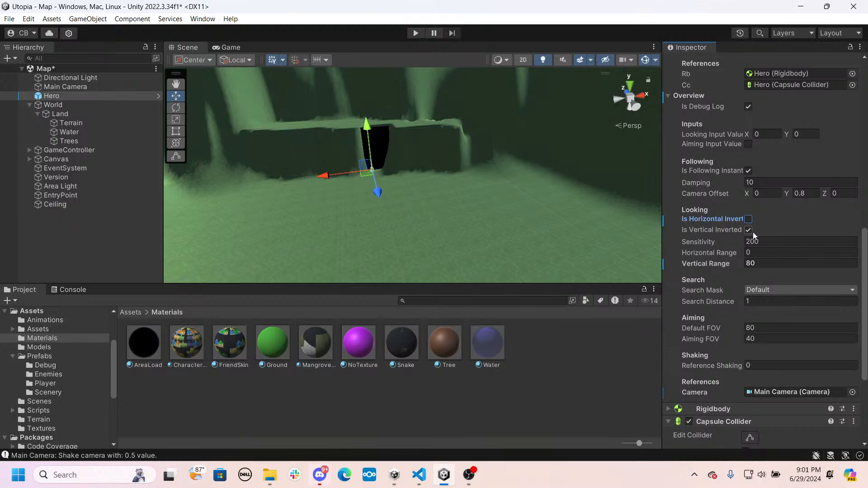
- Play-test the scene by looking up and down and walking the Hero away from the slab, and stop the game
click(408, 34)
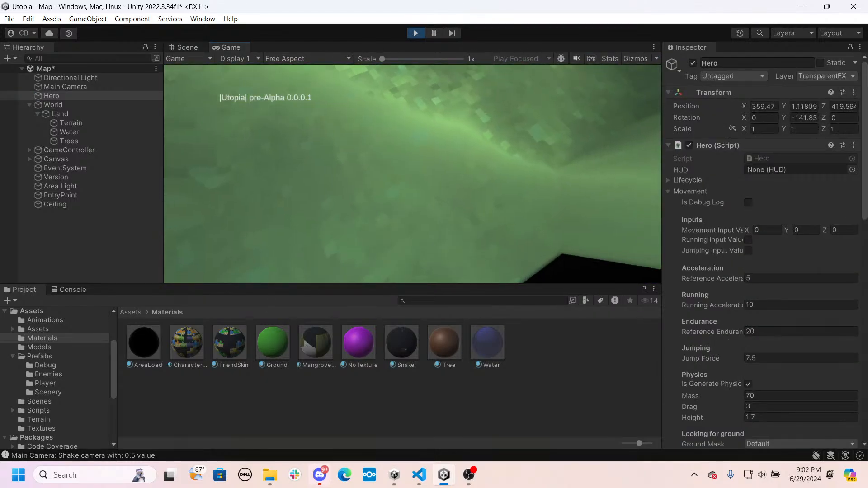
key(w)
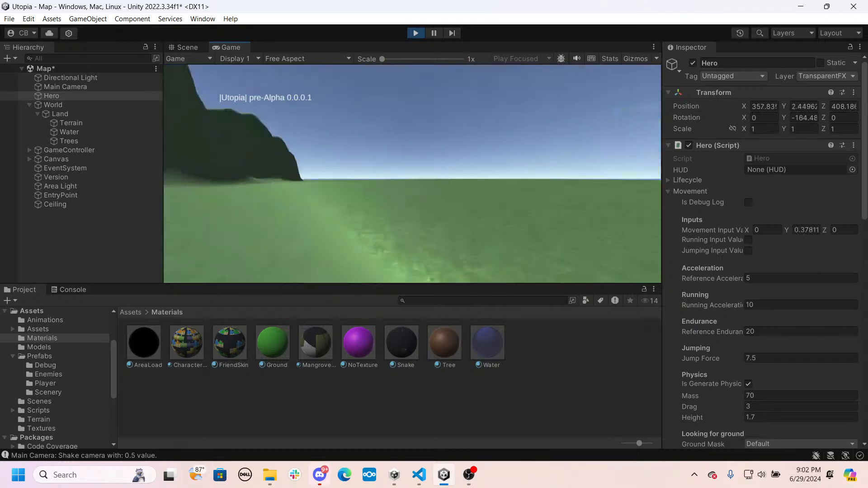
click(415, 33)
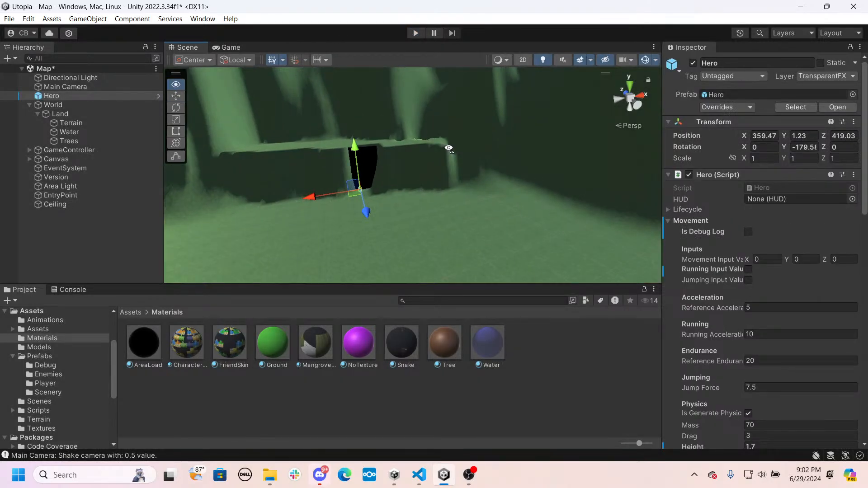
- Open the Scenery prefabs folder and place the Wall1 prefab on the ground in front of the black slab
right_drag(448, 147, 250, 316)
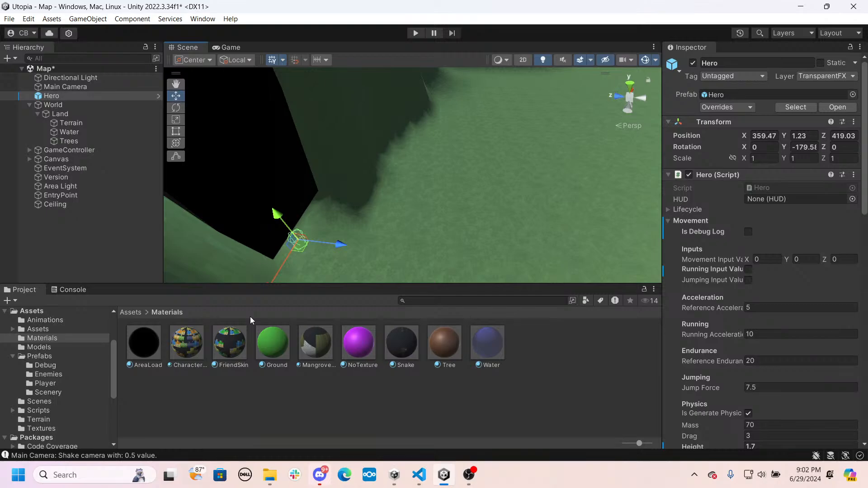
click(137, 312)
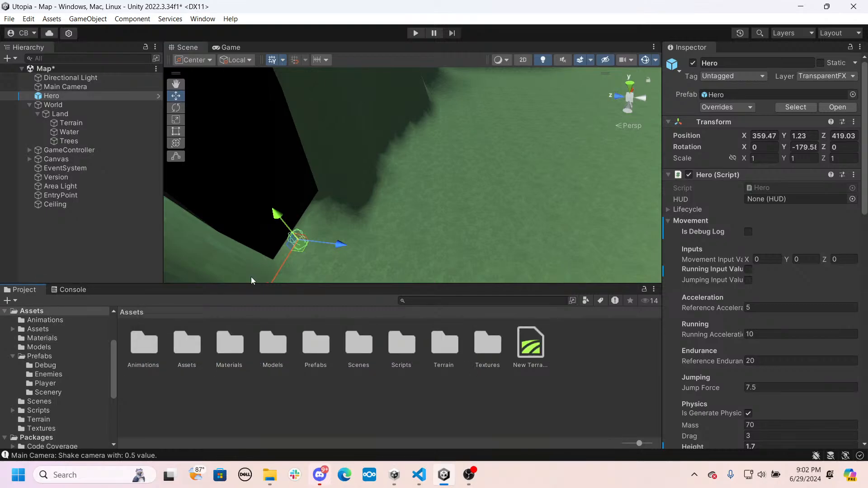
click(433, 349)
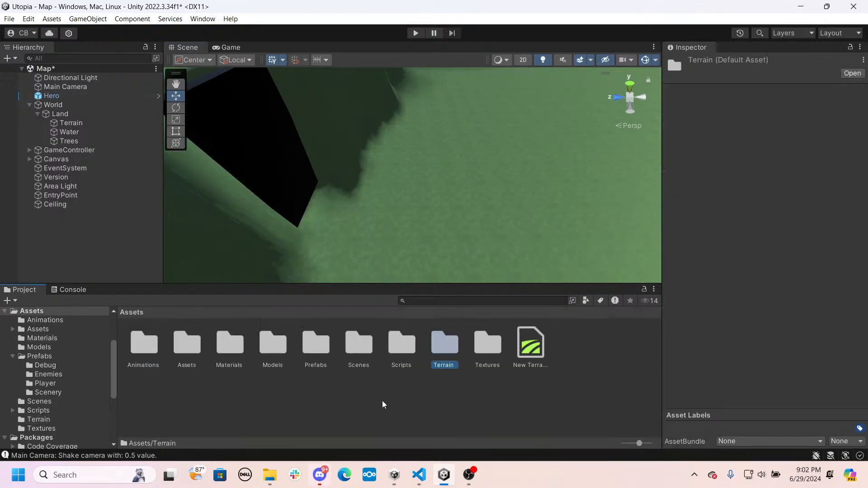
double_click(306, 348)
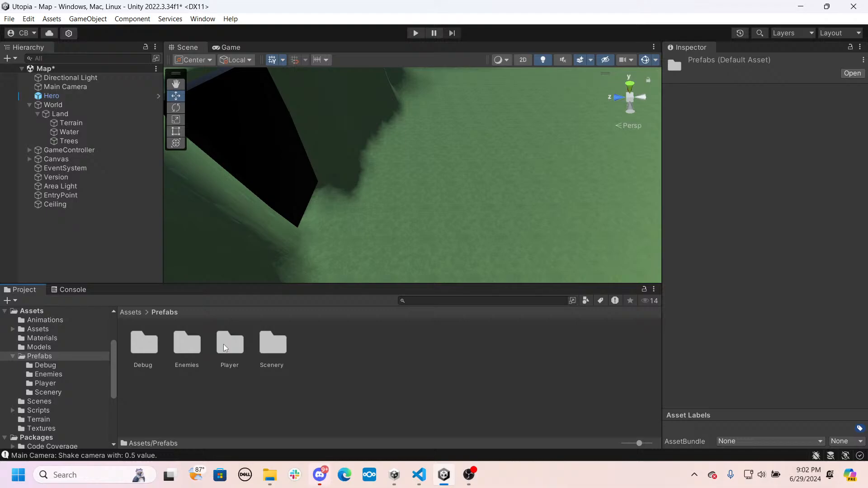
double_click(261, 346)
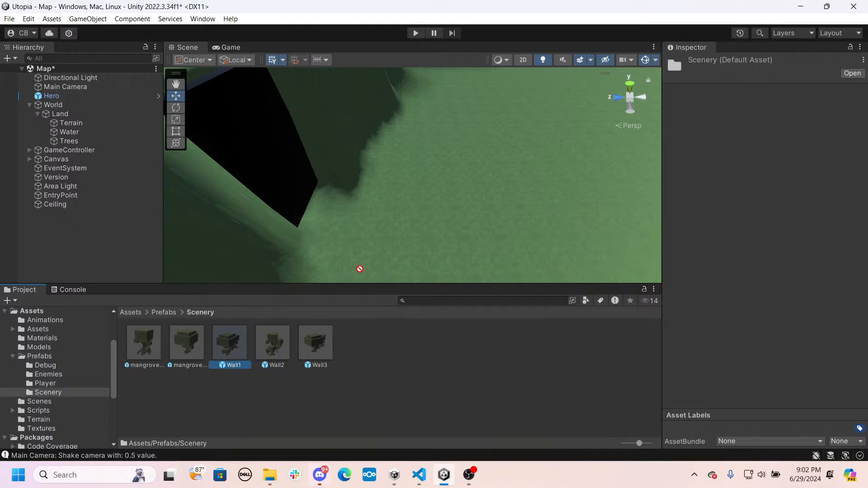
drag(360, 269, 586, 105)
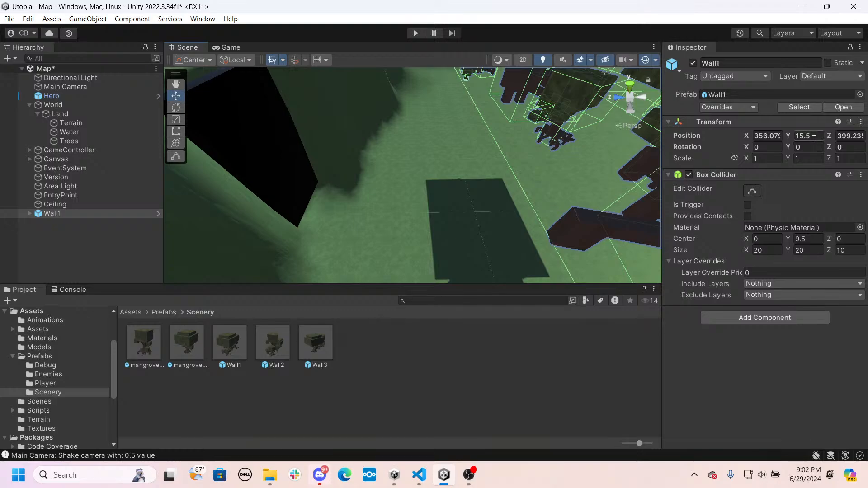
- Set Wall1's Y position to 0.75 so its roots rest on the ground
text(0)
right_drag(389, 190, 651, 138)
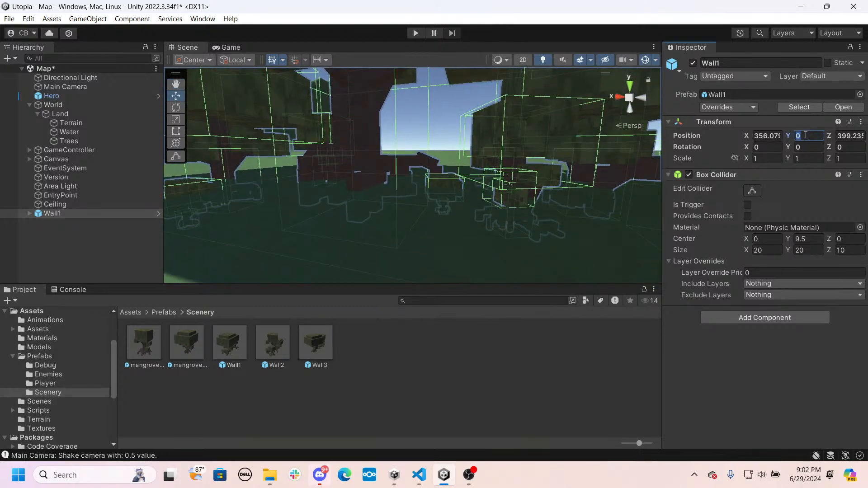
click(804, 135)
text(0.75)
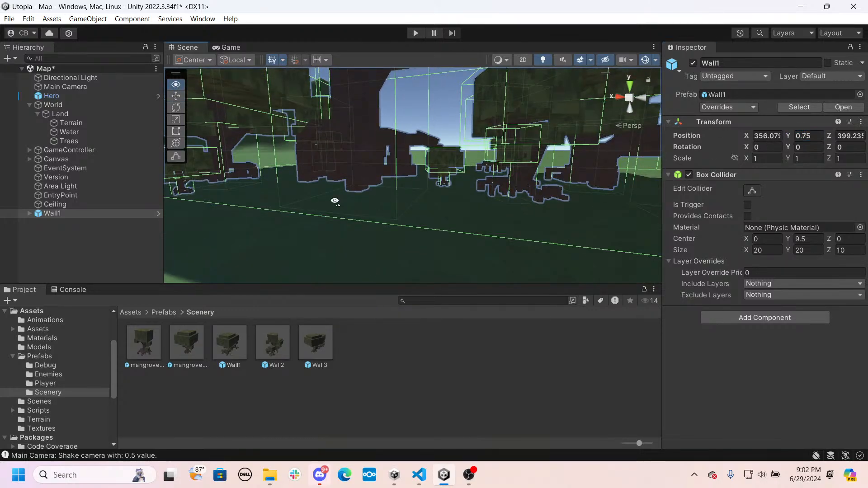
- Rotate Wall1 about the Y axis to about 89.19 degrees and move it beside the slab at about X 371.55, Z 406.41
right_drag(335, 200, 411, 285)
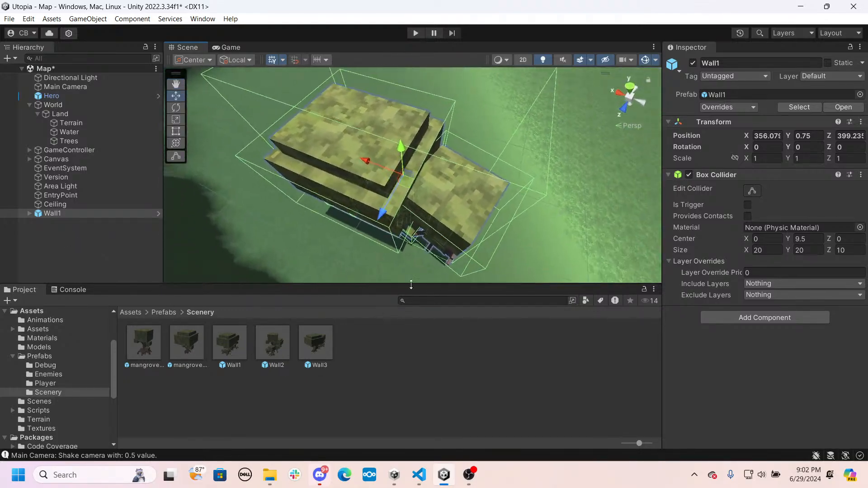
drag(366, 163, 299, 137)
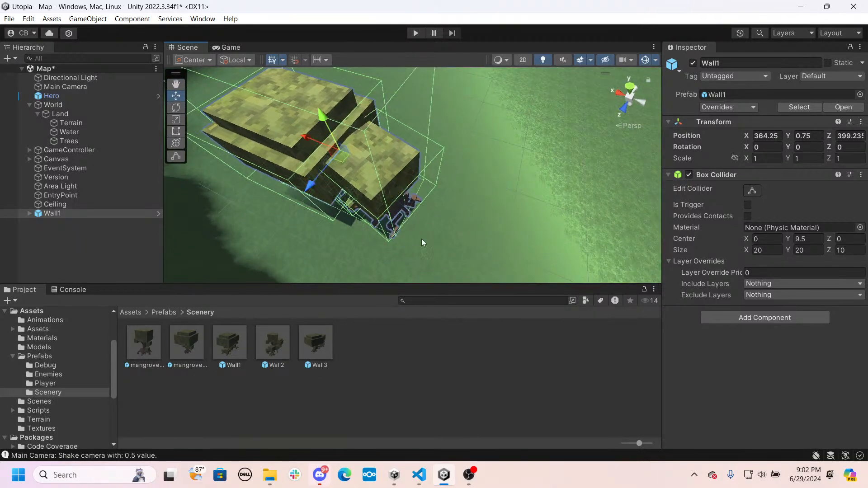
right_drag(421, 239, 263, 216)
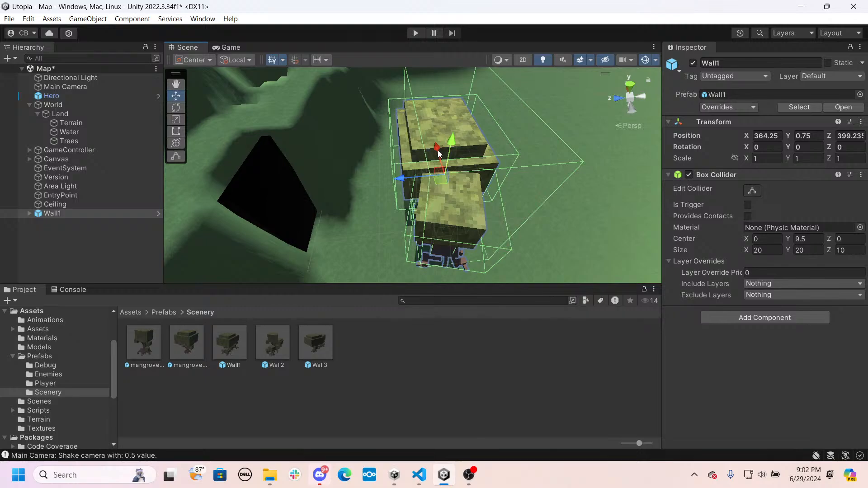
drag(438, 153, 429, 126)
drag(404, 170, 255, 151)
key(w)
drag(470, 146, 430, 148)
right_drag(430, 148, 486, 196)
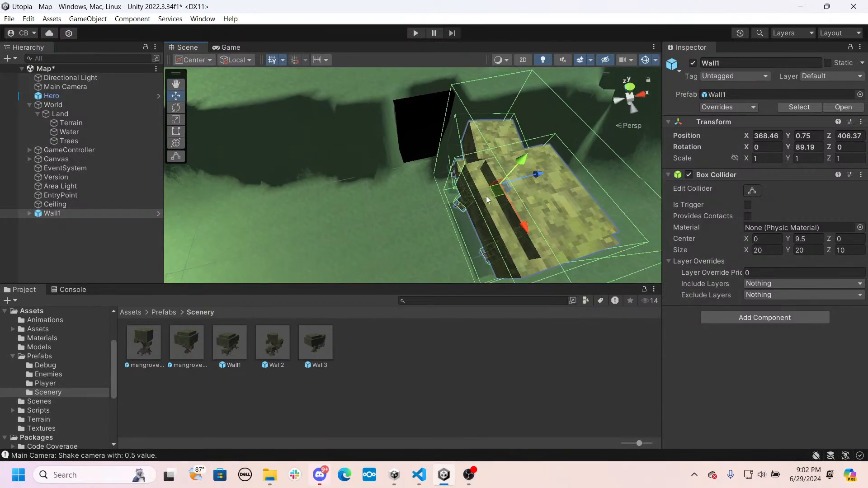
drag(536, 174, 556, 181)
right_drag(459, 183, 399, 148)
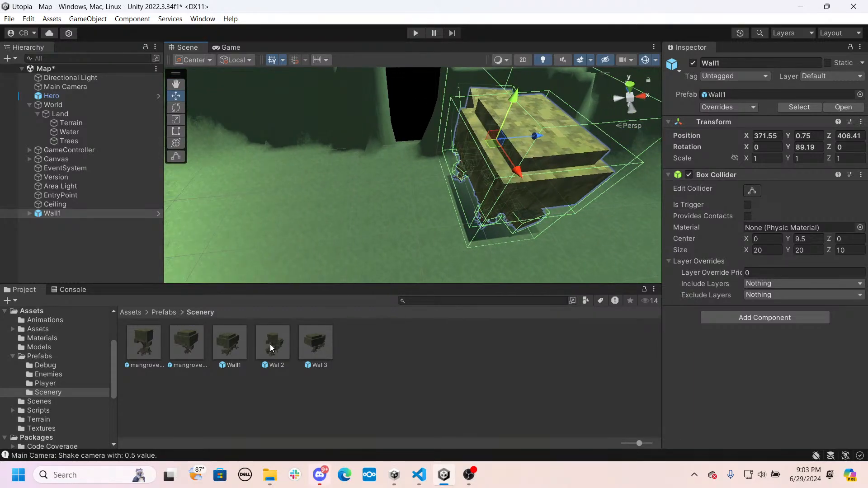
- Add the Wall2 prefab in front of the black slab across from Wall1 and set its Y position to 0.75
drag(272, 347, 300, 174)
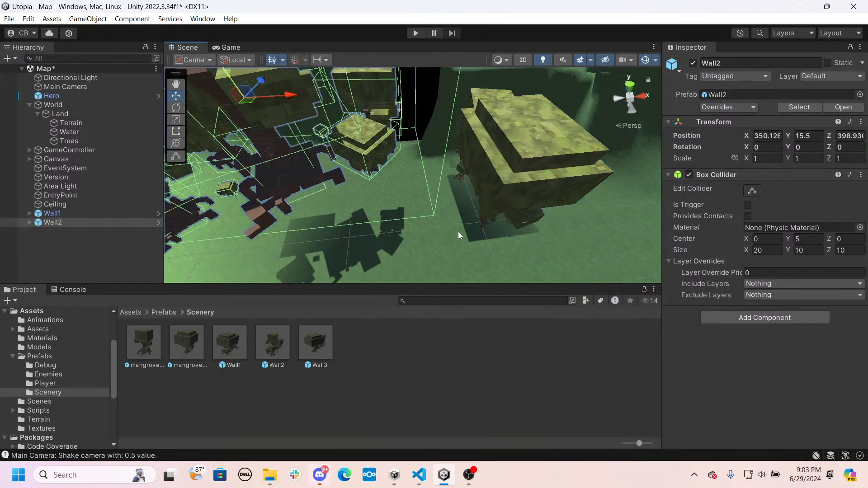
text(0.75)
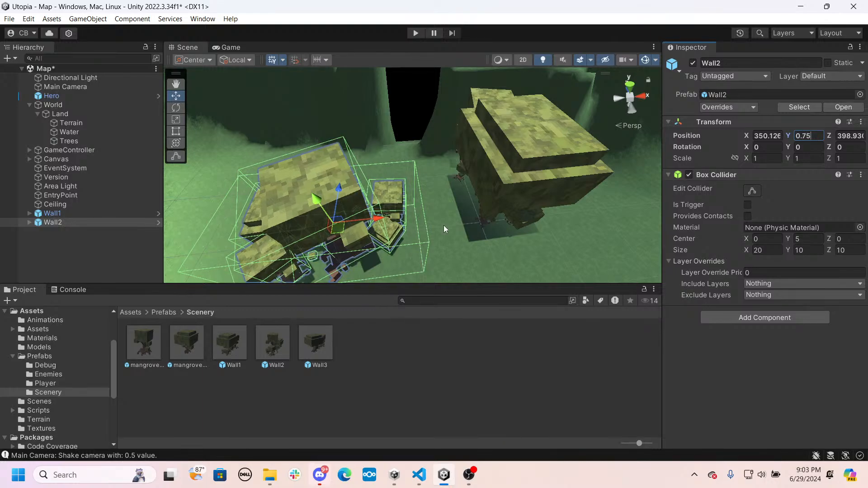
- Deactivate the Ceiling object in the scene
key(w)
right_drag(444, 229, 410, 156)
key(s)
drag(351, 137, 180, 142)
right_drag(423, 173, 346, 307)
key(s)
click(62, 206)
click(695, 64)
- Move Wall2 beside the slab opposite Wall1, at about X 349.88, Z 410.99, and rotate it about Y to about 105.95 degrees
key(e)
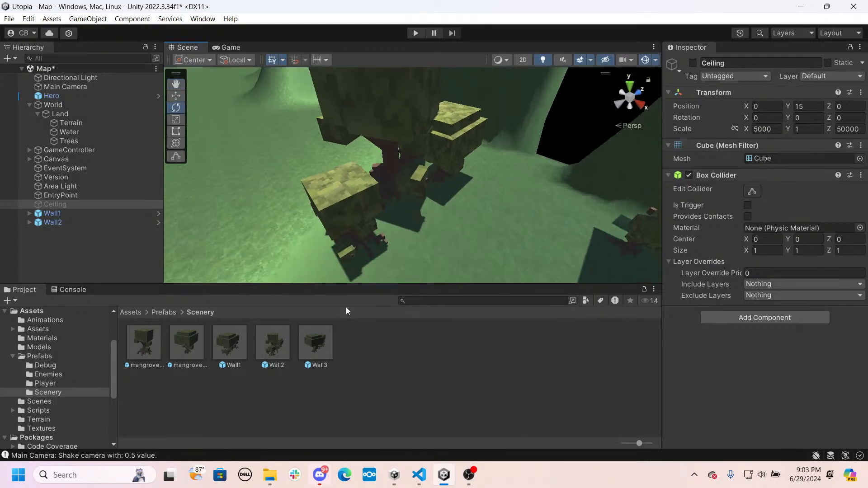
double_click(73, 225)
right_drag(492, 199, 338, 121)
key(w)
drag(334, 121, 474, 153)
right_drag(480, 195, 417, 219)
key(s)
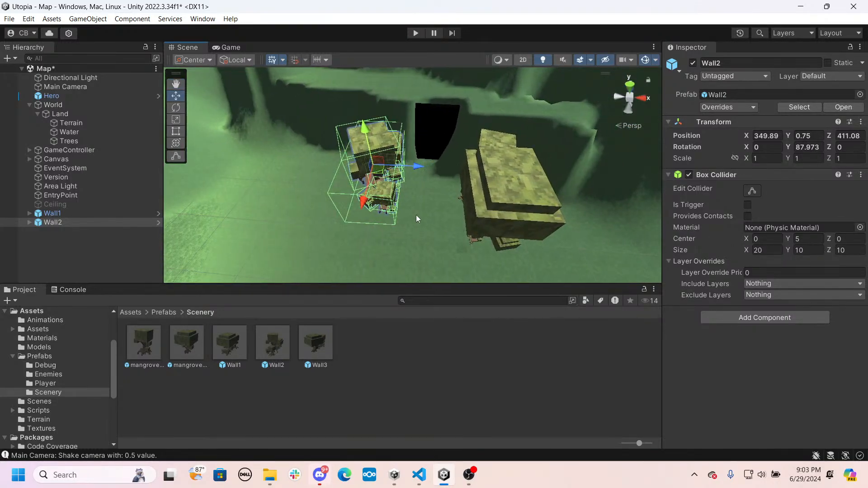
key(e)
drag(420, 181, 484, 214)
- Rotate Wall1 about the Y axis to about 77.98 degrees and move it to about X 372.84, Z 408.54
click(505, 193)
right_drag(488, 215, 512, 178)
key(w)
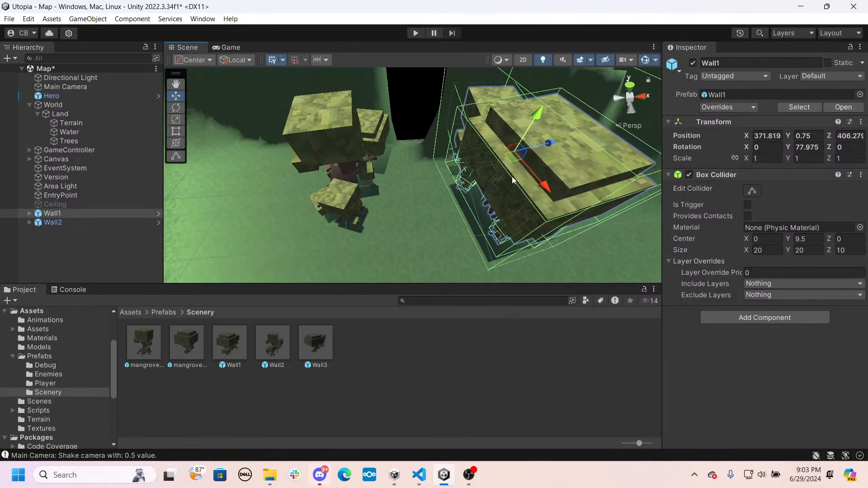
drag(548, 144, 556, 140)
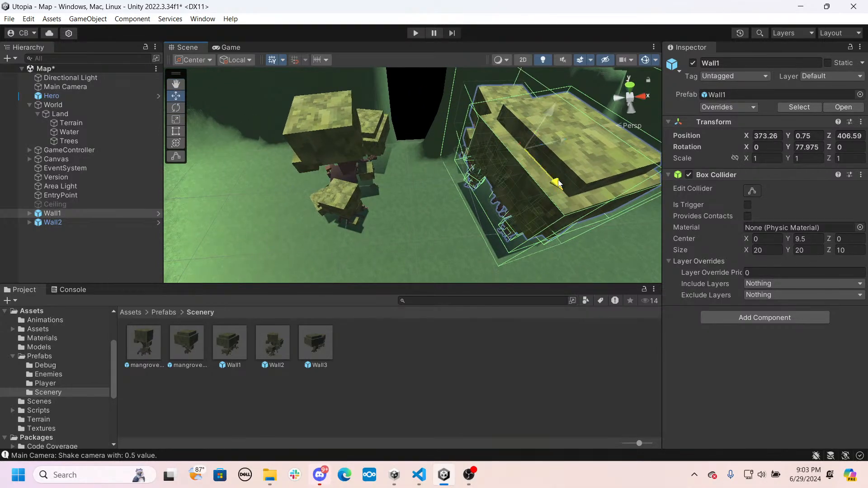
drag(559, 183, 550, 170)
right_drag(556, 191, 393, 158)
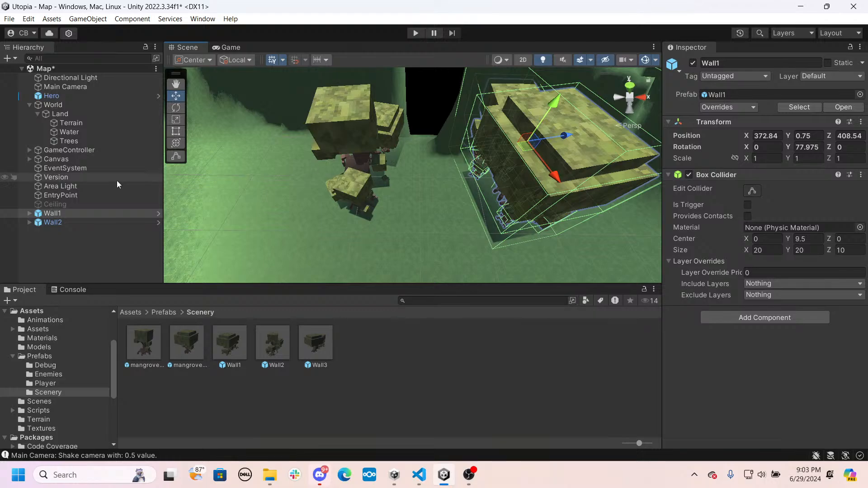
- Shift Wall2 slightly closer to the black slab, to about X 350.12, Z 411.83
double_click(63, 223)
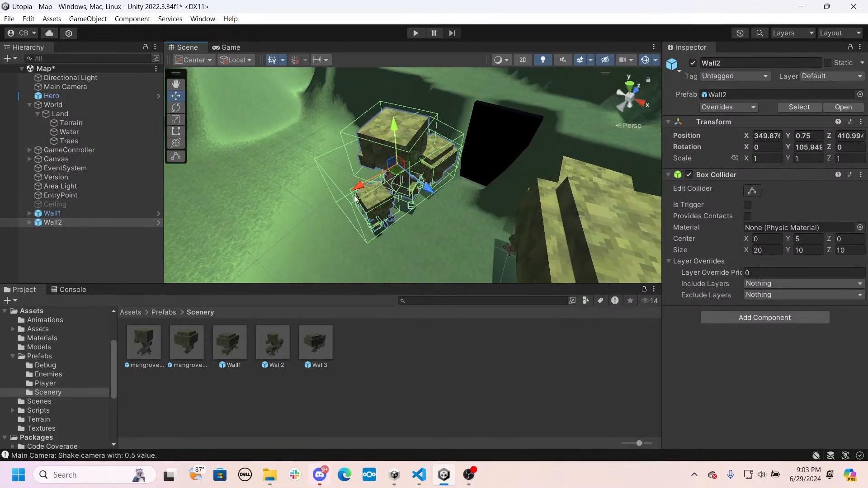
drag(359, 186, 366, 183)
mouse_move(376, 185)
right_down()
mouse_move(483, 234)
mouse_move(373, 196)
right_up()
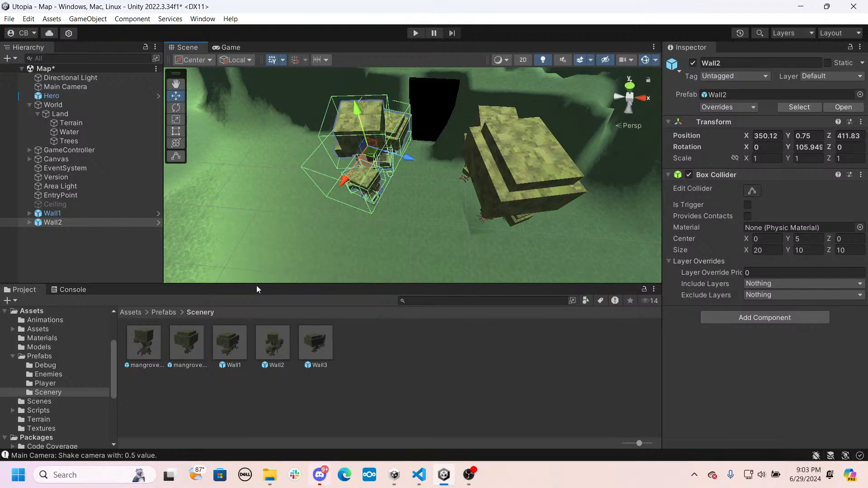
- Add a Wall3 prefab in front of Wall2 and rotate it about the Y axis to about 83.12 degrees
drag(311, 345, 301, 289)
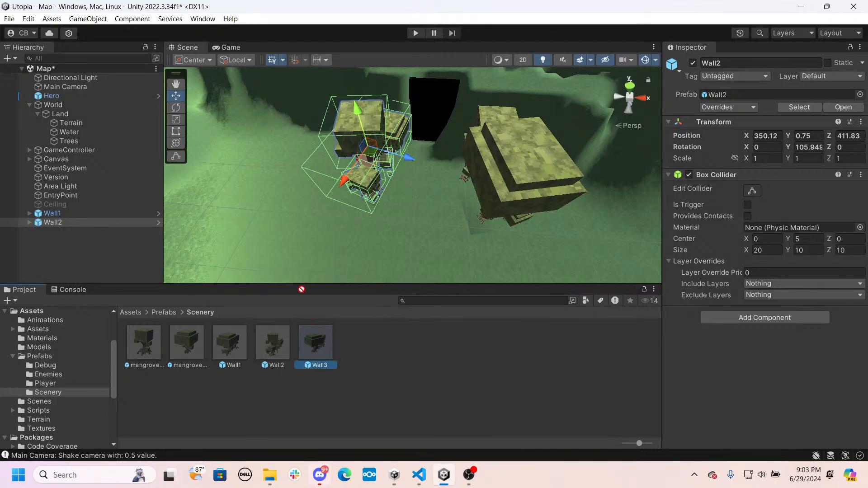
drag(332, 356, 331, 240)
key(e)
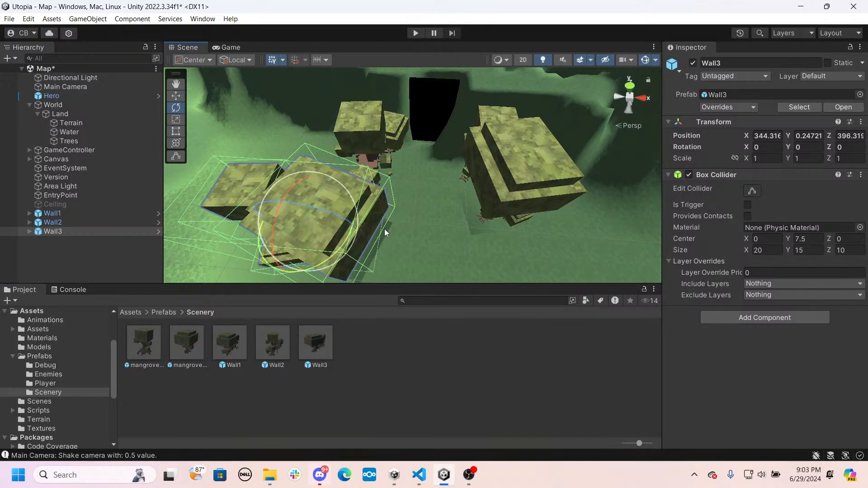
right_drag(385, 229, 353, 263)
right_drag(440, 218, 393, 183)
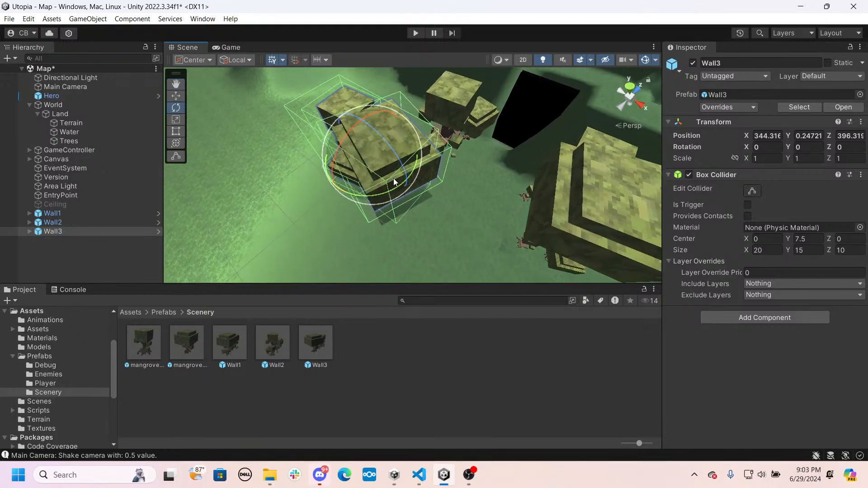
right_drag(458, 198, 432, 99)
key(q)
key(w)
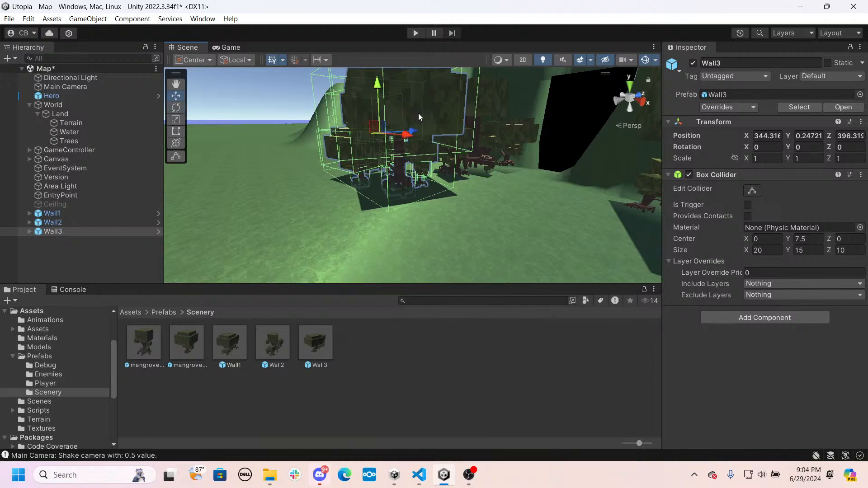
drag(384, 142, 217, 129)
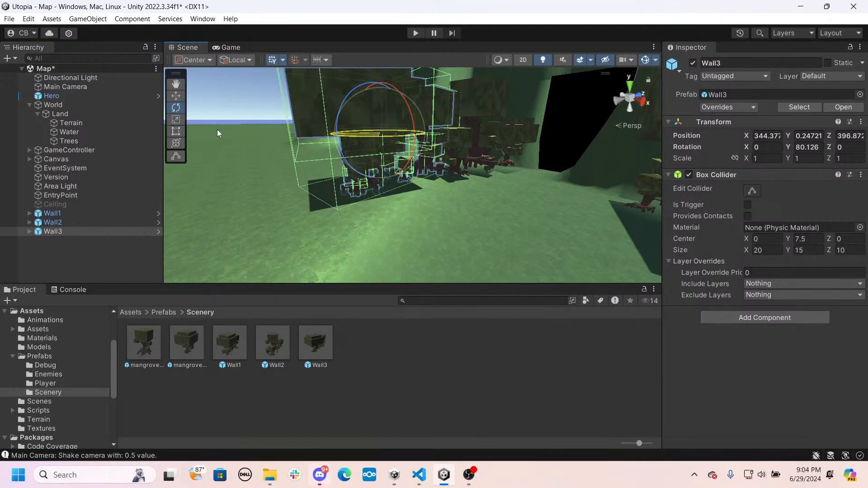
mouse_move(503, 149)
right_down()
mouse_move(416, 142)
mouse_move(416, 157)
right_up()
- Move Wall3 closer to the path in line with Wall2, to about X 349.4, Z 396.9
key(w)
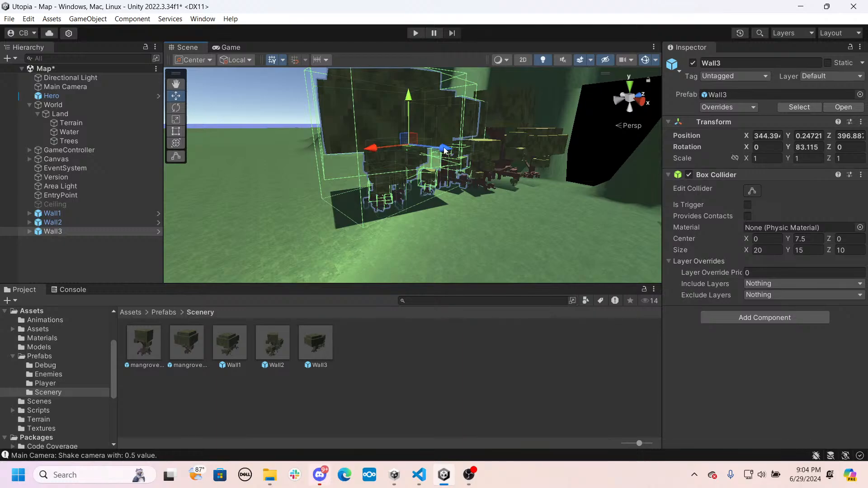
drag(444, 150, 467, 152)
right_drag(466, 177, 592, 277)
right_drag(451, 193, 455, 195)
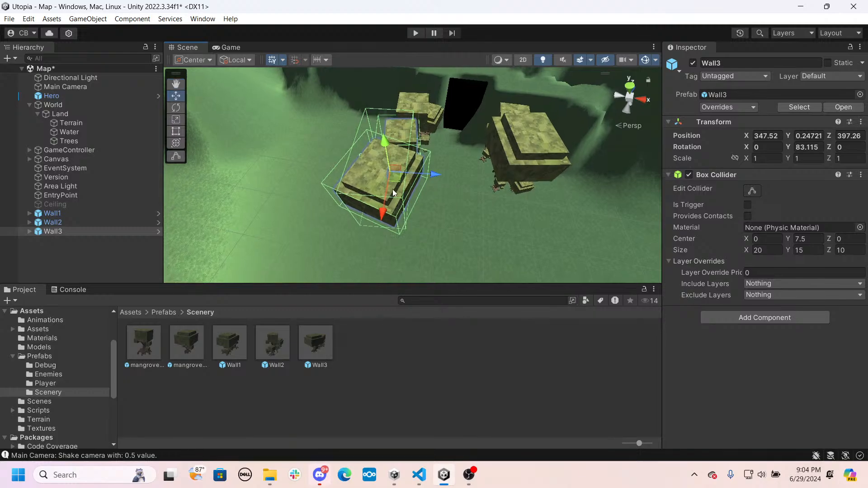
click(378, 212)
click(385, 186)
drag(381, 228, 391, 216)
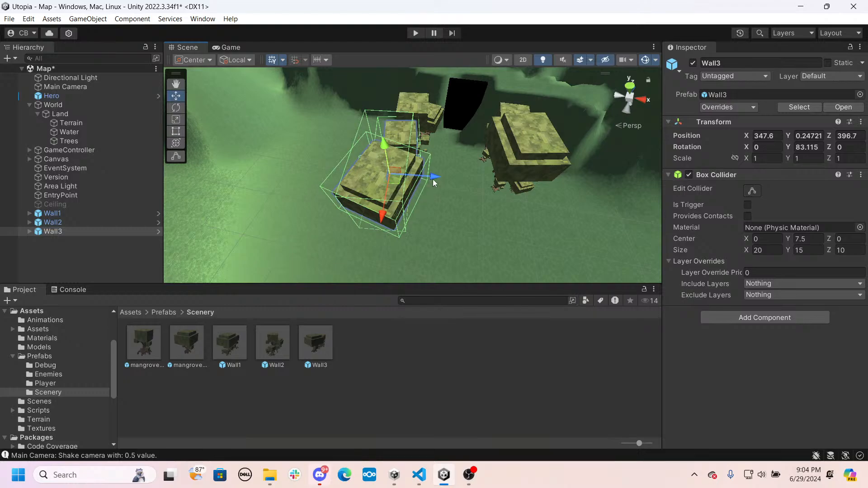
drag(433, 182, 491, 194)
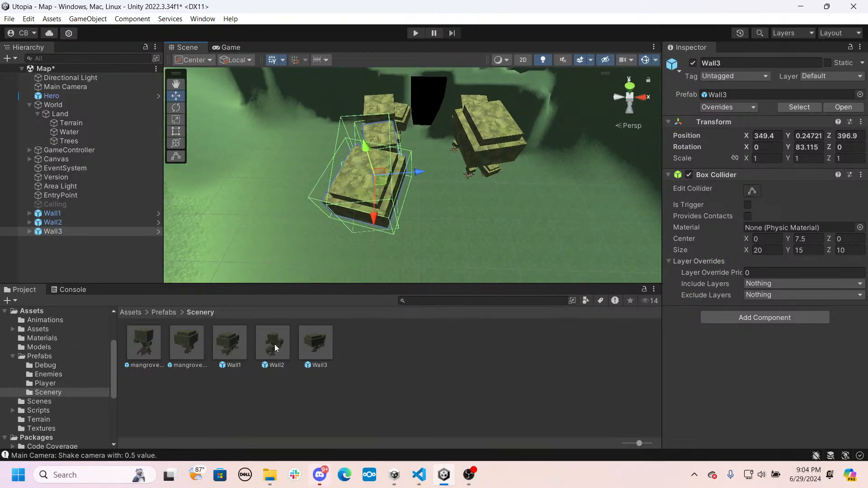
- Add a second Wall2 prefab across the path from Wall3 and rotate it about Y to about -84.06 degrees
drag(275, 348, 496, 222)
key(e)
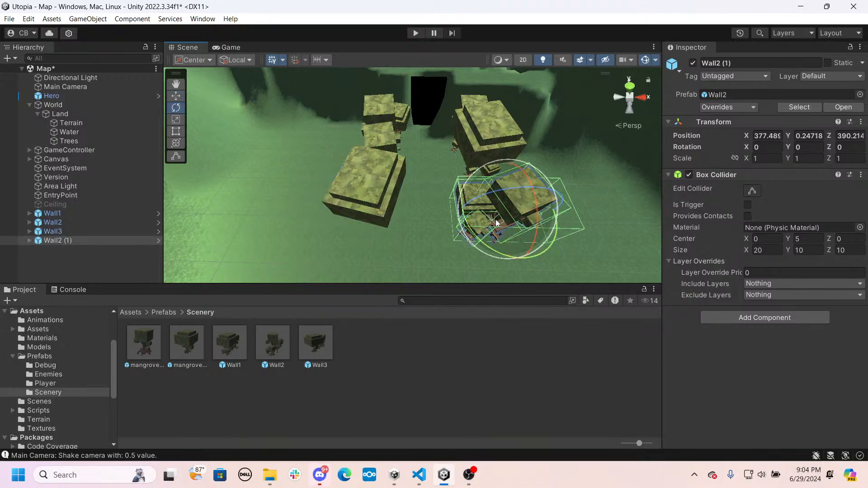
drag(487, 256, 728, 144)
key(ctrl+z)
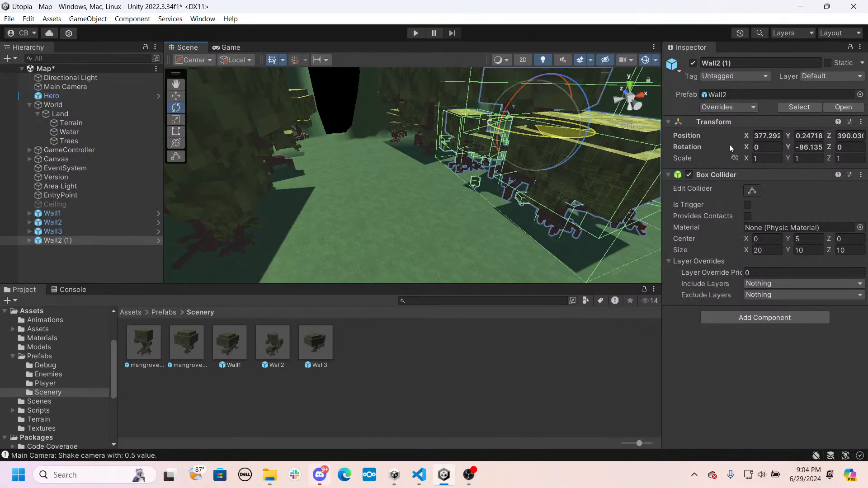
key(s)
right_drag(576, 171, 538, 171)
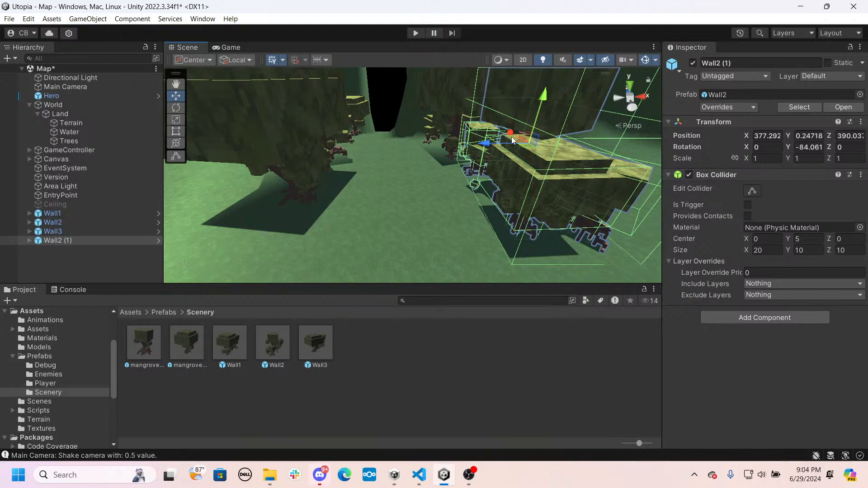
- Shift the second Wall2 slightly along the path, to about X 377.42, Z 391.25
drag(510, 134, 505, 130)
right_drag(460, 162, 698, 202)
key(s)
key(w)
key(s)
- Play-test the scene by walking the Hero along the wall-lined path and checking the entrance and gaps, then stop the run
click(416, 32)
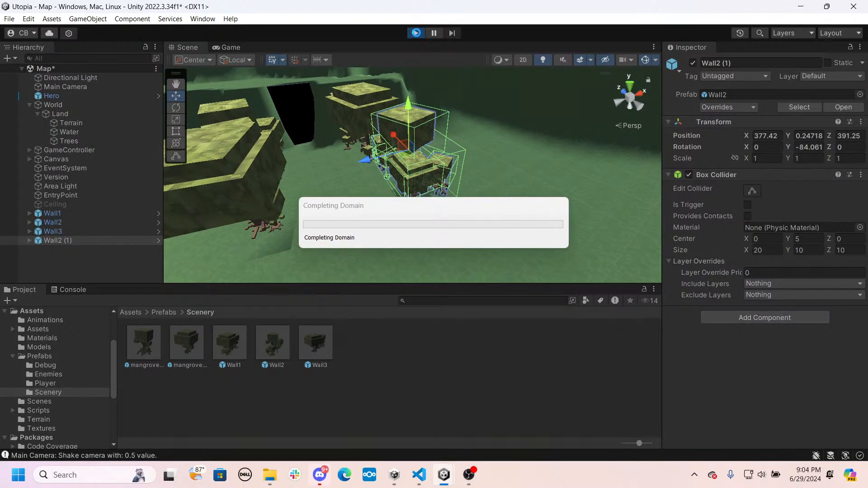
click(380, 99)
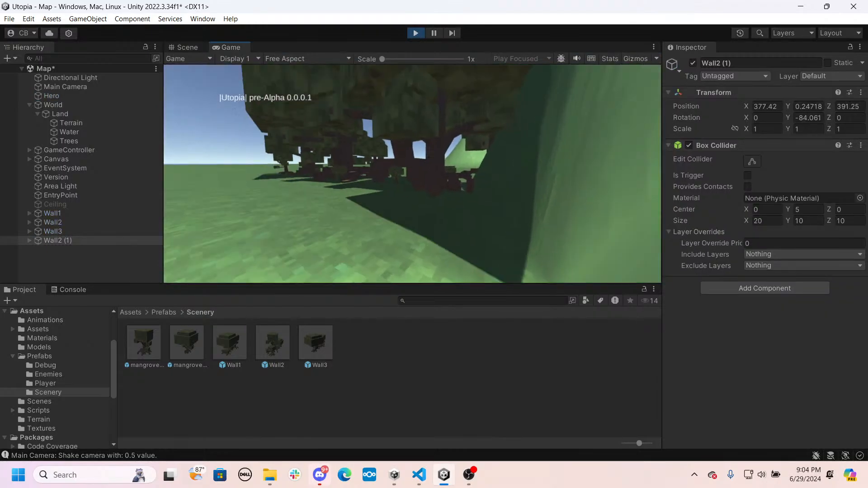
key(w)
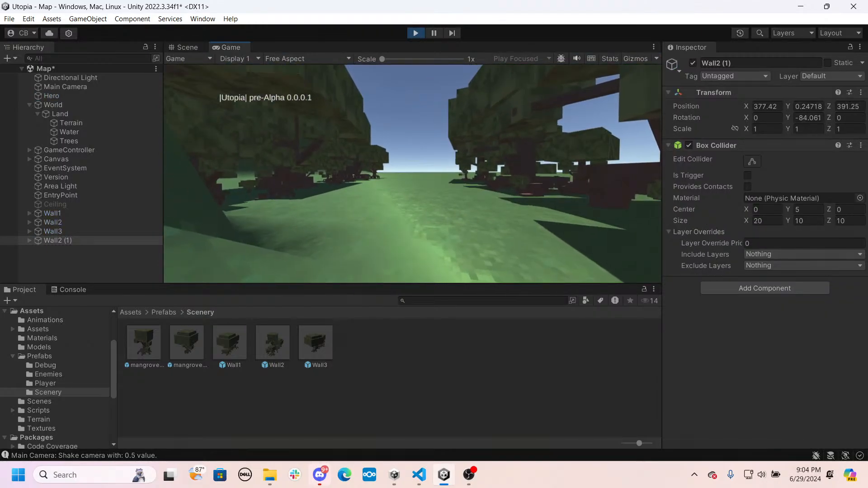
key(w)
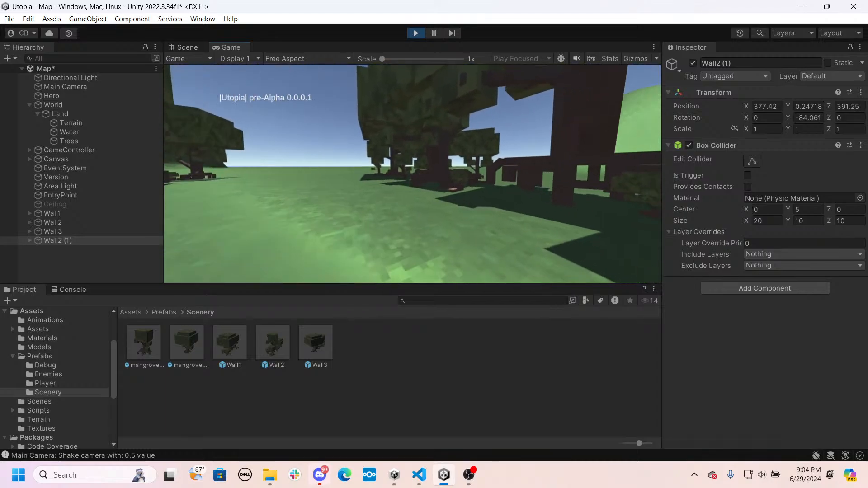
key(w)
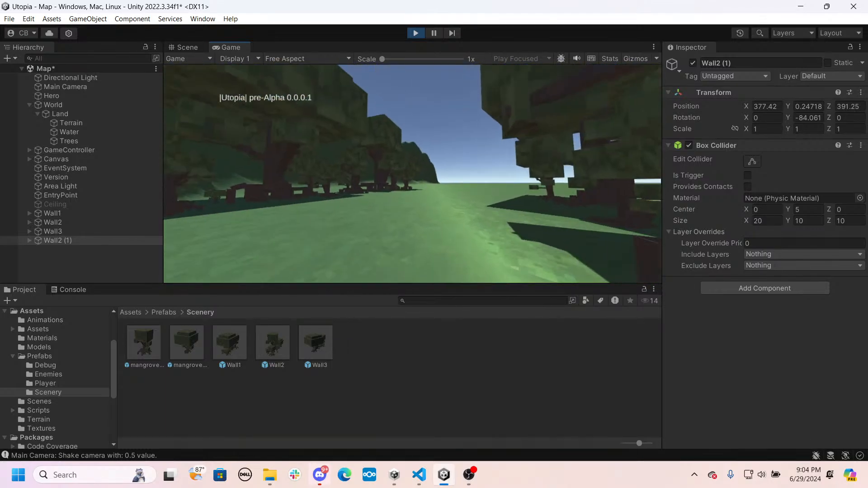
key(w)
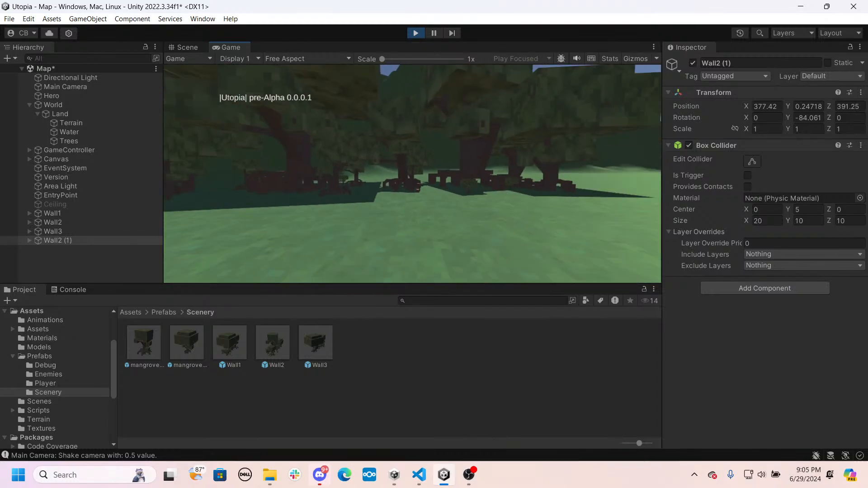
key(w)
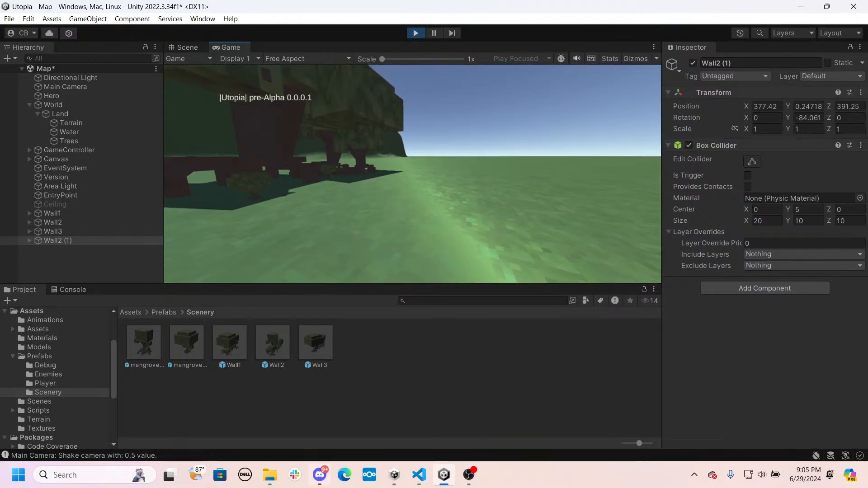
key(w)
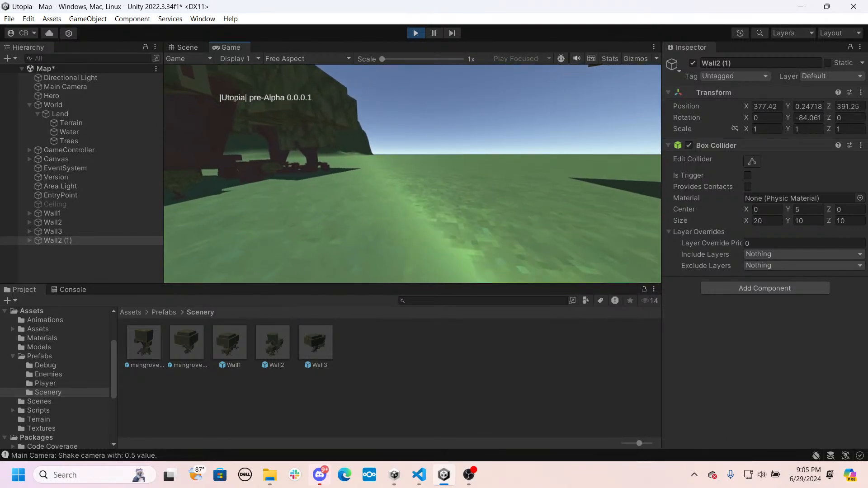
key(w)
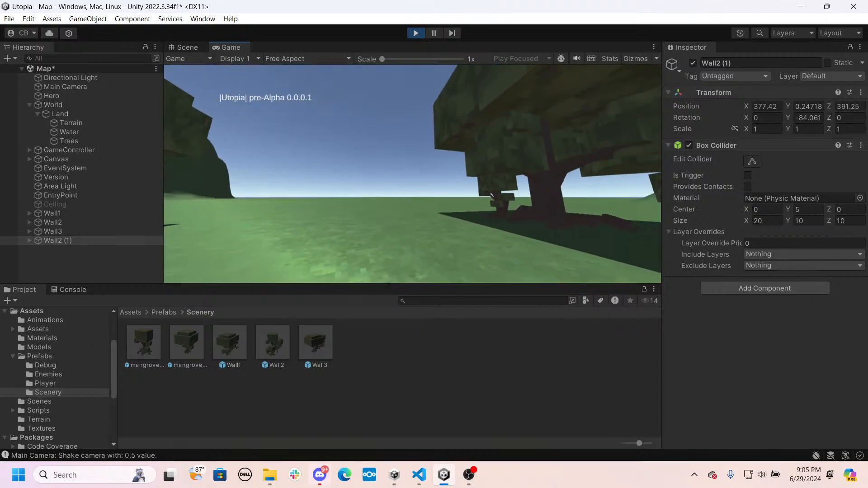
key(w)
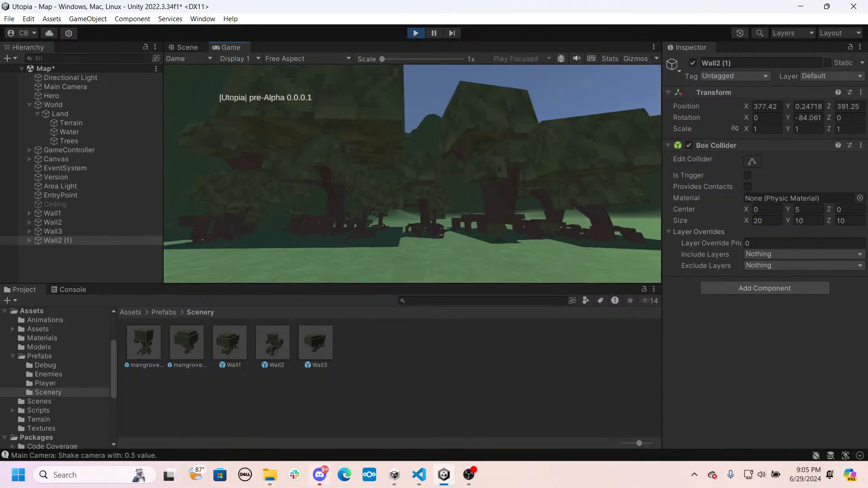
key(w)
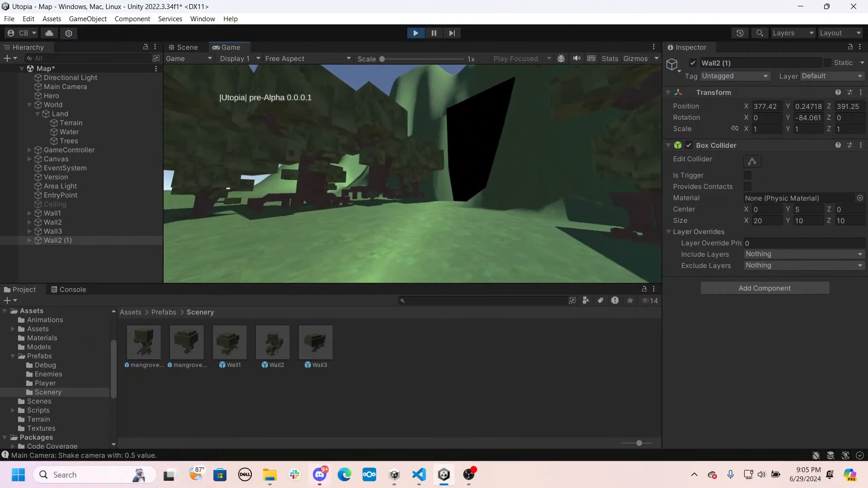
key(w)
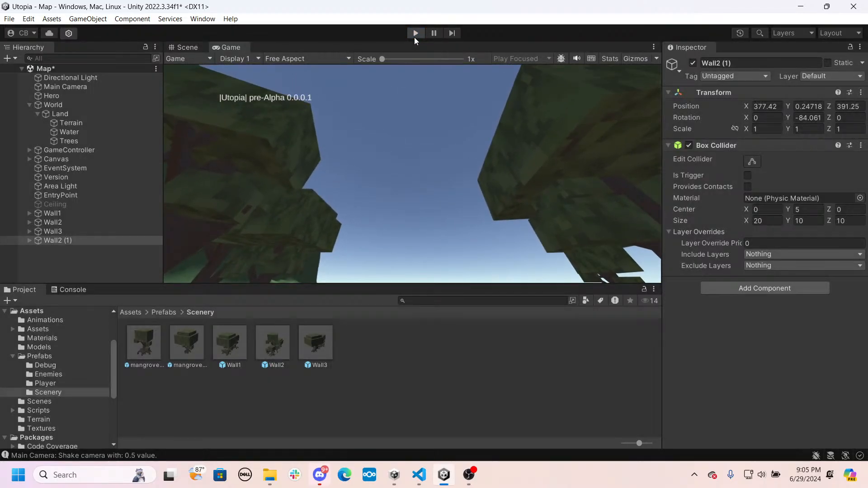
click(415, 33)
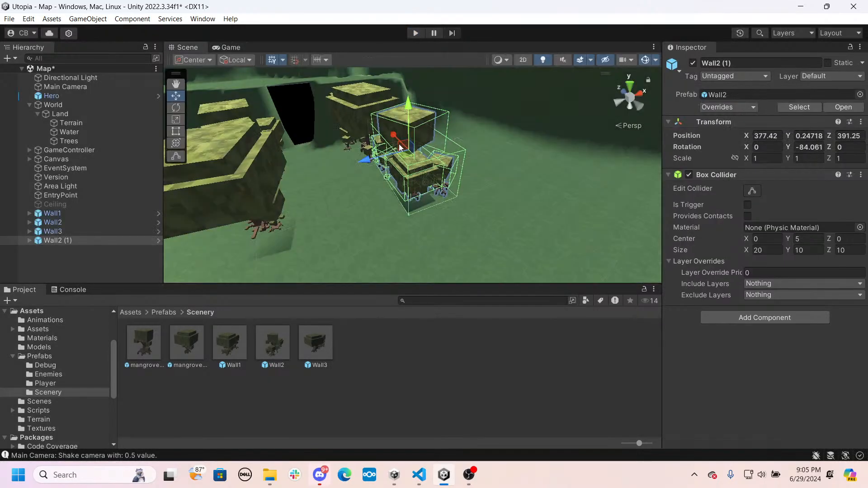
- Add a second Wall1 prefab beyond the second Wall2 on the same side, at about X 371.65, Z 377.87
alt+drag(388, 174, 338, 188)
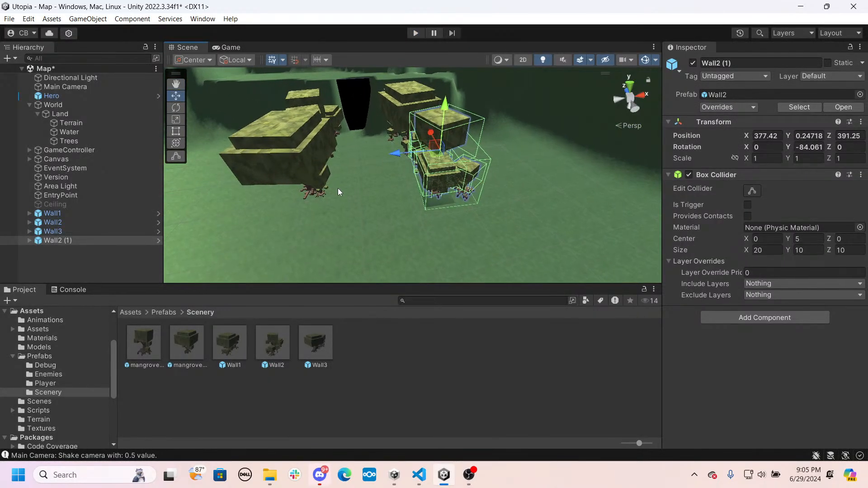
drag(220, 338, 423, 190)
right_drag(422, 190, 442, 190)
drag(469, 183, 495, 179)
right_drag(465, 203, 462, 196)
key(w)
key(a)
click(368, 145)
right_drag(368, 146, 335, 199)
click(485, 145)
click(470, 135)
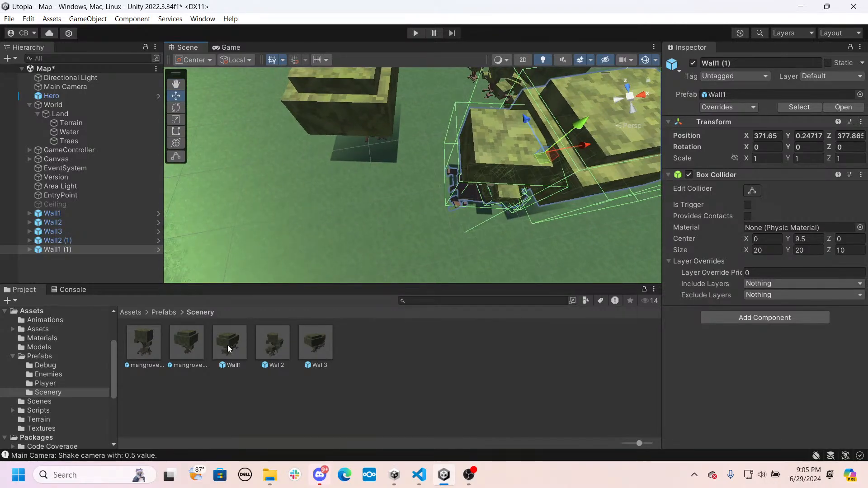
- Add a third Wall1 prefab beyond Wall3, at about X 346.9, Z 376.87, and rotate it about Y to about 82.1 degrees
drag(289, 301, 202, 267)
key(e)
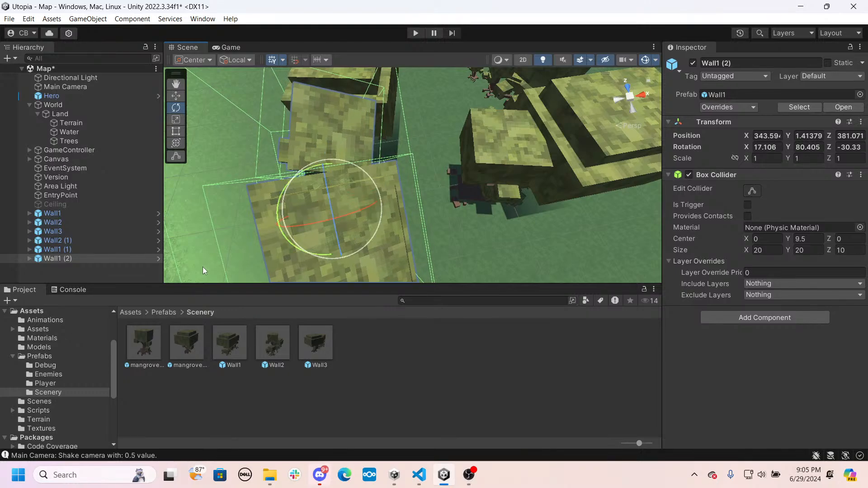
right_drag(203, 266, 405, 114)
drag(414, 126, 453, 96)
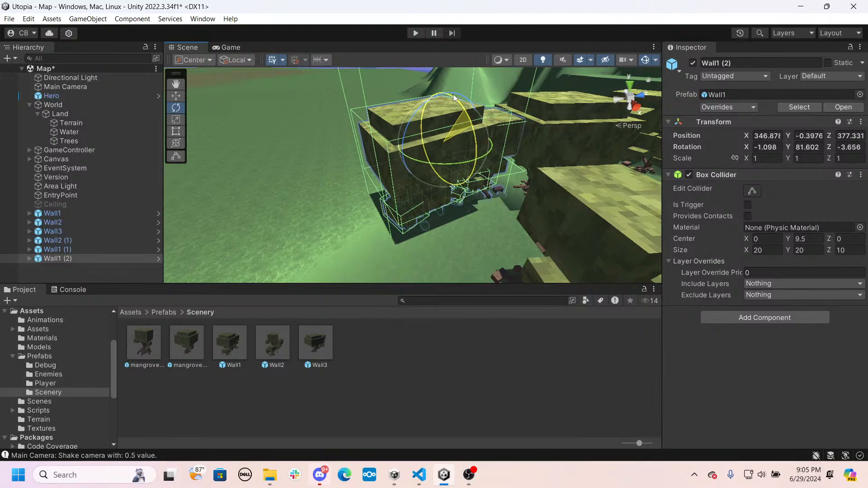
right_drag(454, 96, 417, 111)
drag(452, 117, 453, 131)
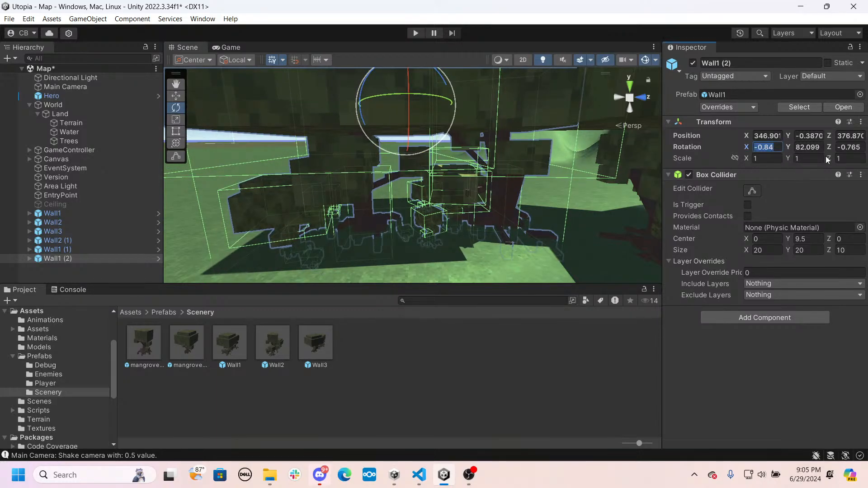
- Set the third Wall1's X and Z rotation to 0
text(0)
click(846, 148)
text(0)
right_drag(357, 162, 533, 209)
click(519, 185)
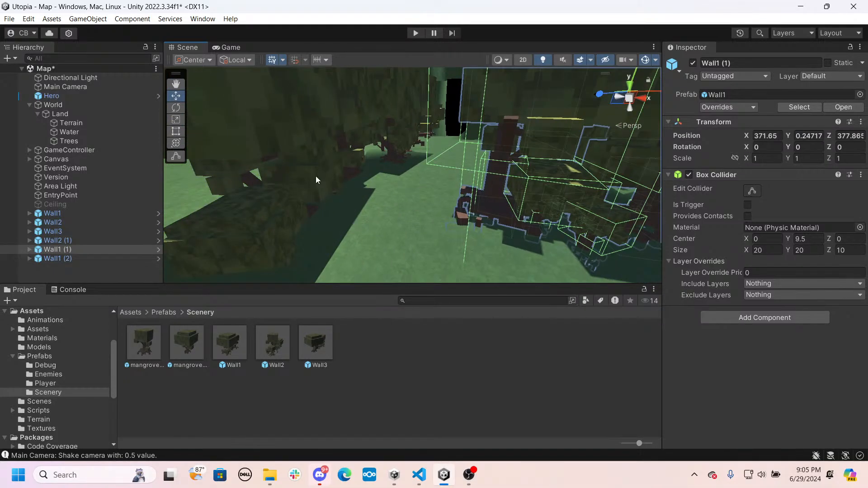
right_drag(316, 180, 433, 205)
click(353, 149)
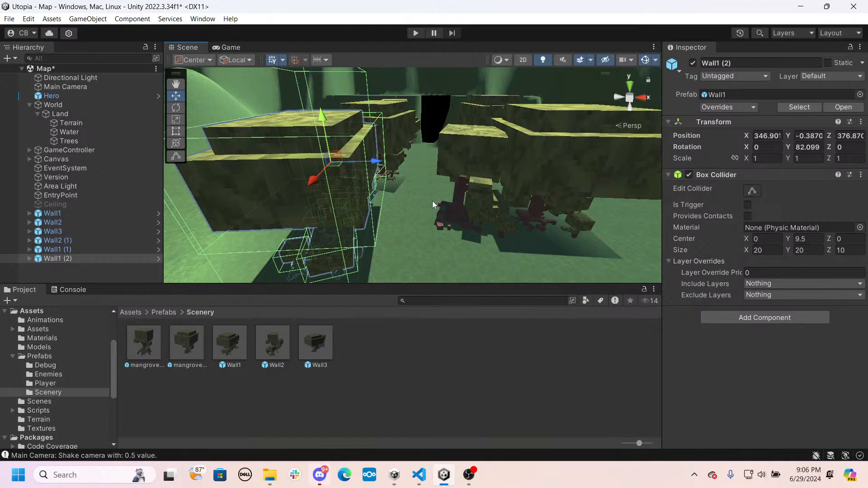
- Place a Snake prefab from the Enemies prefabs on the path between the walls, at about X 356.2, Z 379.04
right_drag(432, 201, 508, 165)
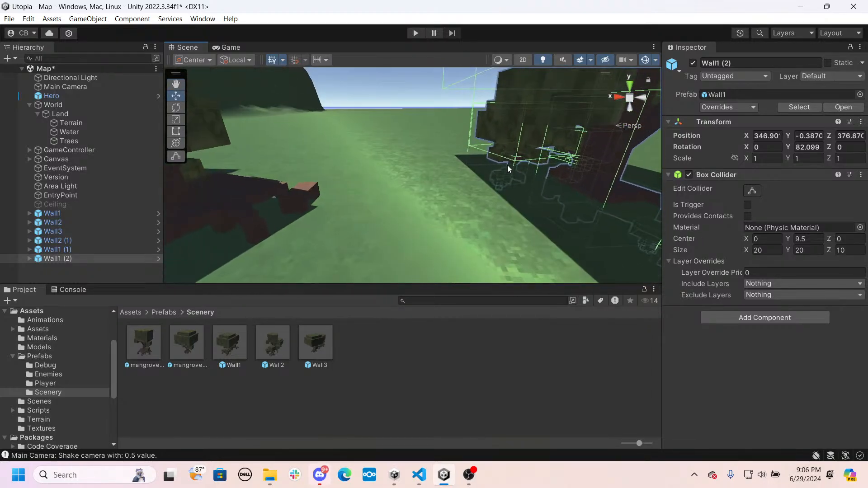
click(164, 312)
double_click(190, 344)
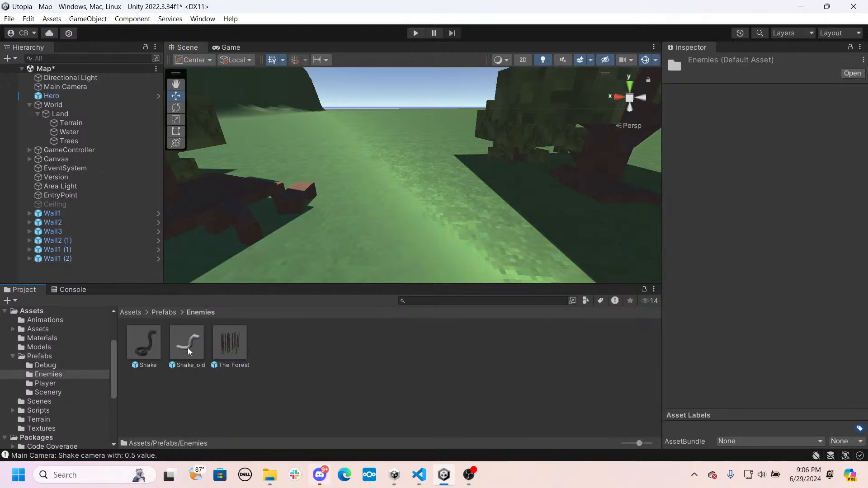
drag(148, 346, 439, 227)
right_drag(439, 227, 648, 277)
drag(372, 171, 381, 178)
right_drag(382, 184, 264, 161)
- Rotate the Snake about Y to about 14.1 degrees
key(w)
key(e)
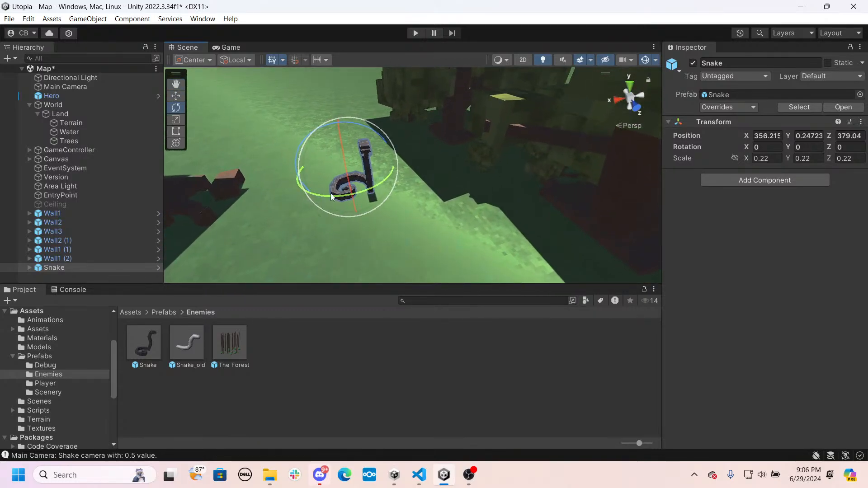
drag(329, 194, 293, 196)
right_drag(405, 216, 334, 216)
- Add a 3D cube to the scene and position it over the Snake at X 356.18, Y 1.7, Z 379.79
click(64, 278)
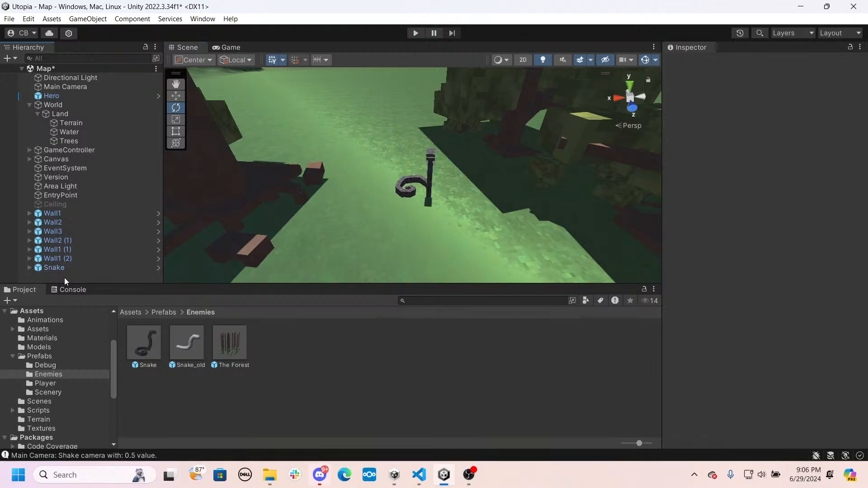
right_click(64, 278)
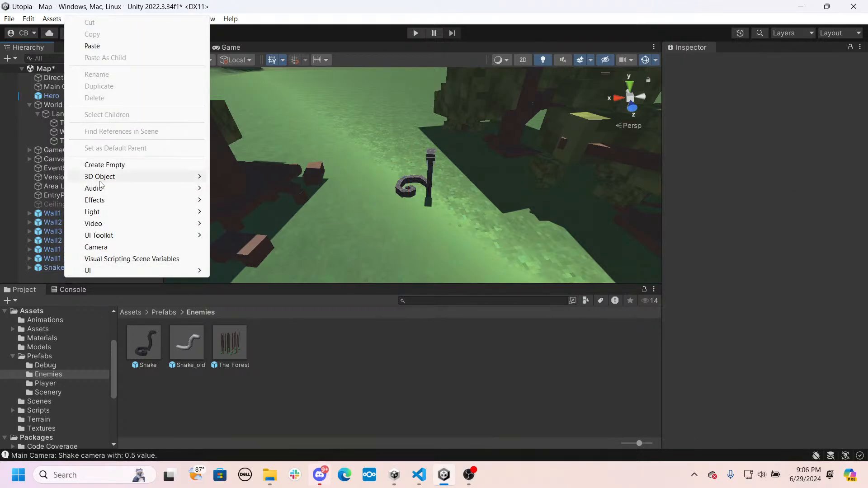
mouse_move(100, 176)
click(233, 177)
mouse_move(393, 197)
right_down()
mouse_move(501, 215)
mouse_move(552, 209)
mouse_move(434, 222)
mouse_move(387, 202)
right_up()
key(a)
key(w)
key(d)
key(w)
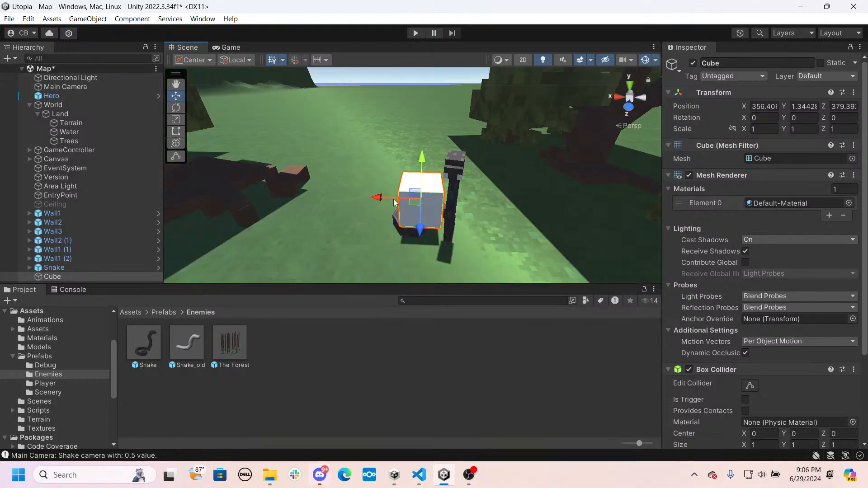
drag(384, 198, 395, 198)
drag(431, 159, 432, 148)
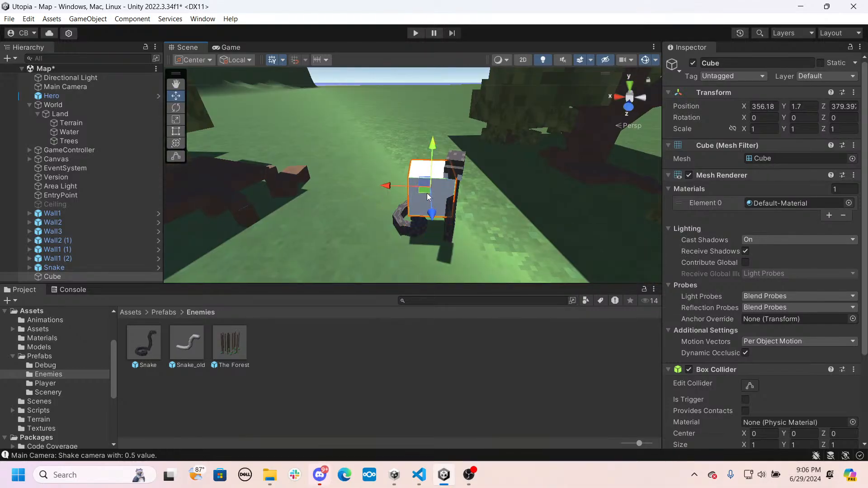
drag(432, 213, 433, 225)
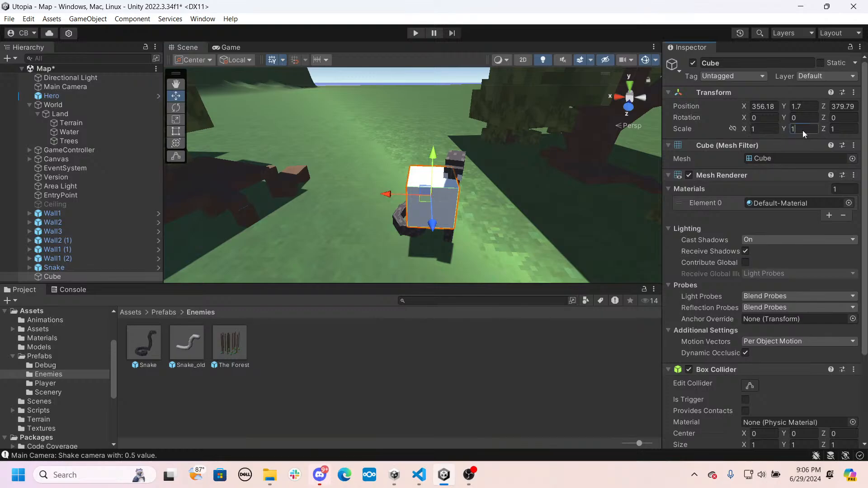
- Set the cube's Y scale to 5 and raise it to about Y 2.62 so its base meets the ground
key(BackSpace)
text(3)
key(BackSpace)
text(5)
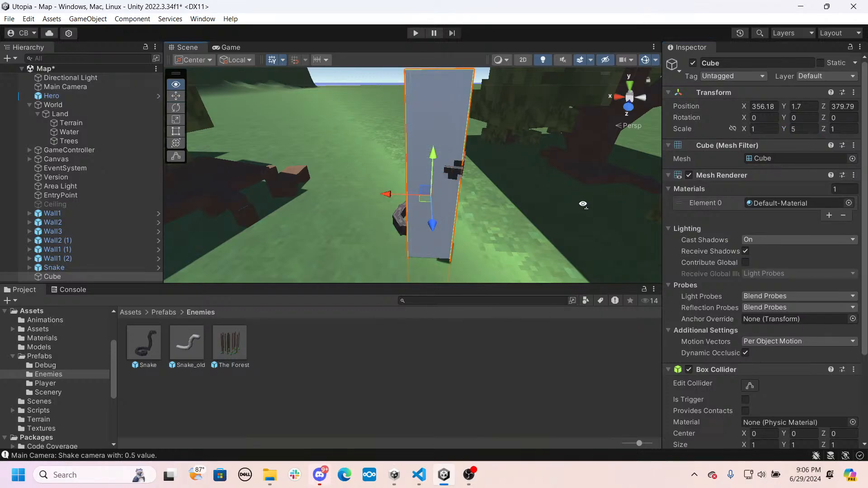
key(s)
right_drag(583, 204, 578, 170)
right_drag(458, 97, 446, 151)
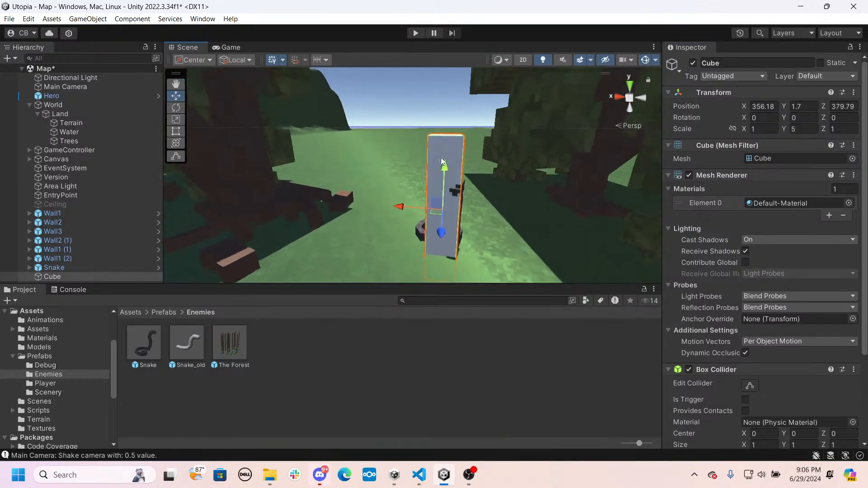
mouse_move(442, 162)
mouse_down()
mouse_move(443, 140)
mouse_move(438, 152)
mouse_up()
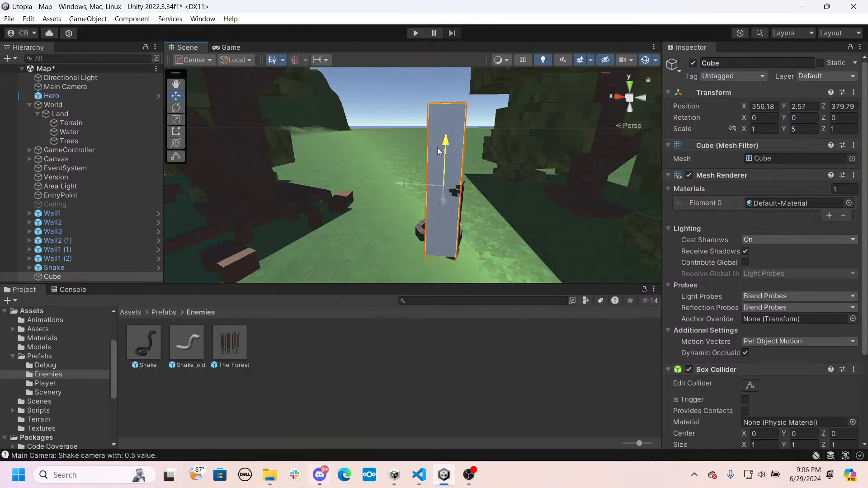
- Set the cube's X scale to 10 and Z scale to 5 so it spans the path around the Snake
click(762, 130)
text(3)
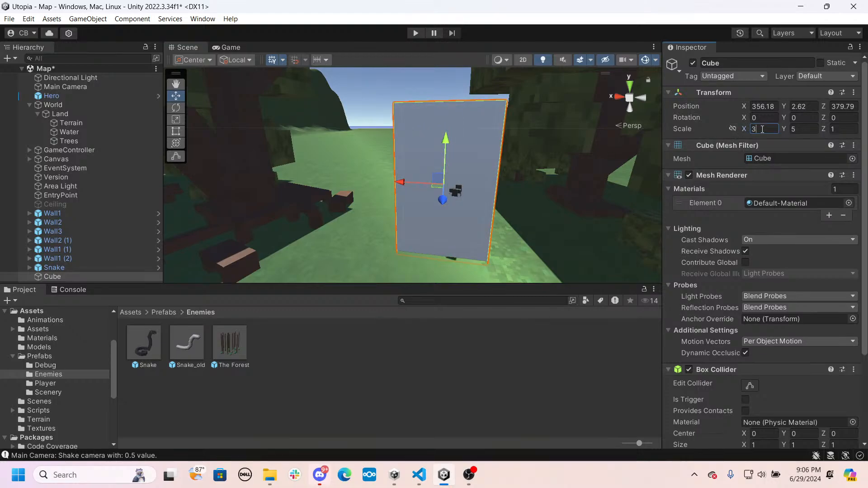
key(BackSpace)
text(5)
key(BackSpace)
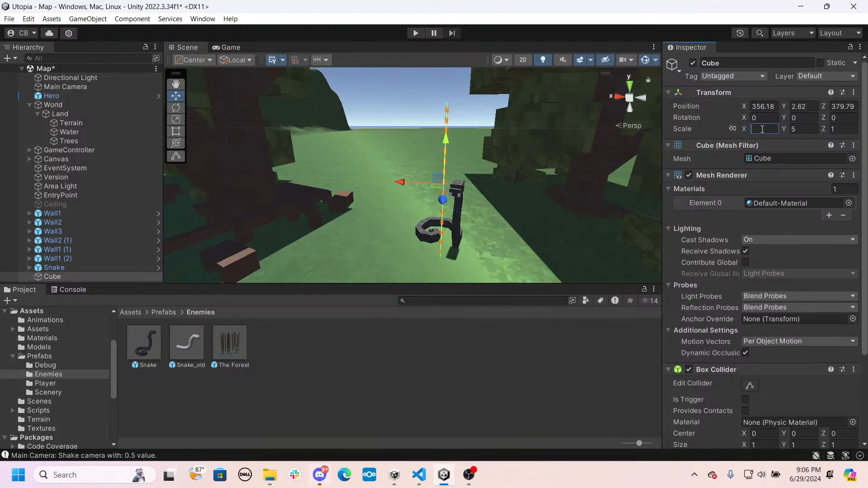
text(10)
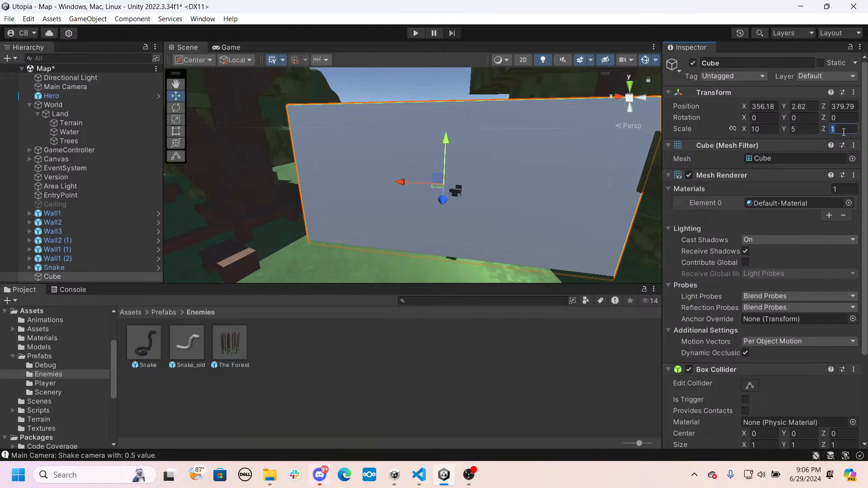
text(5)
right_drag(455, 170, 619, 273)
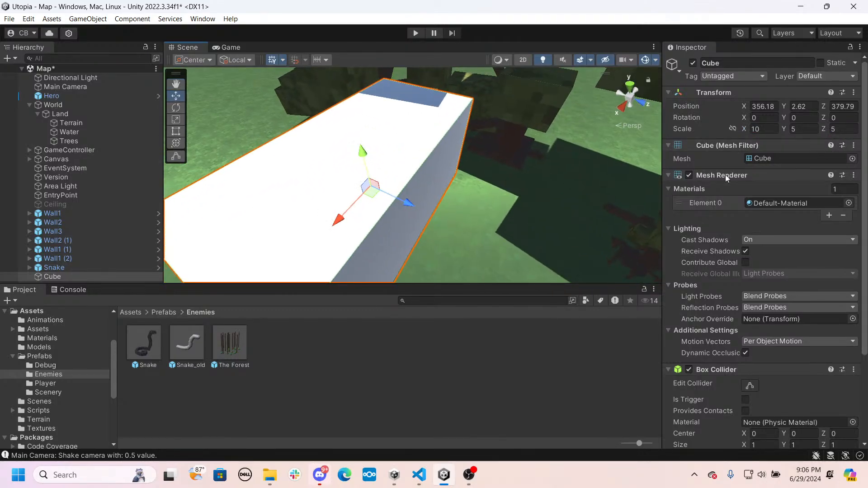
- Make the cube's Box Collider a trigger and remove its Mesh Renderer component
scroll(730, 330, down, 3)
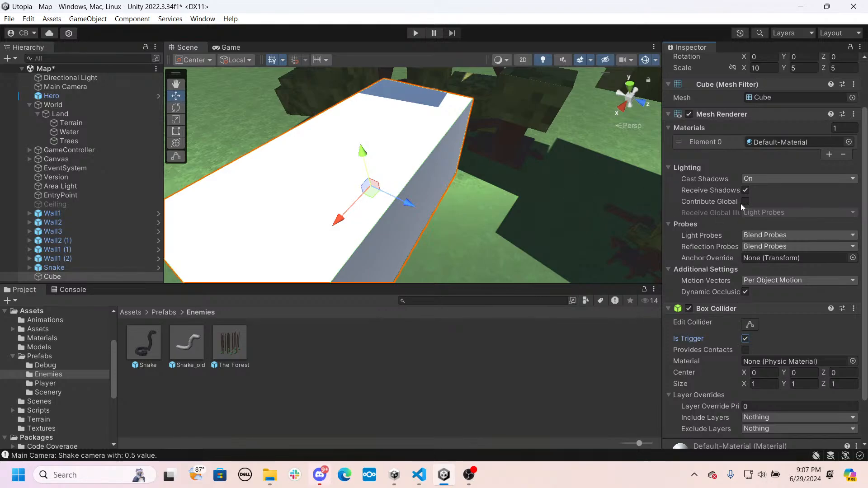
scroll(741, 203, up, 2)
click(689, 153)
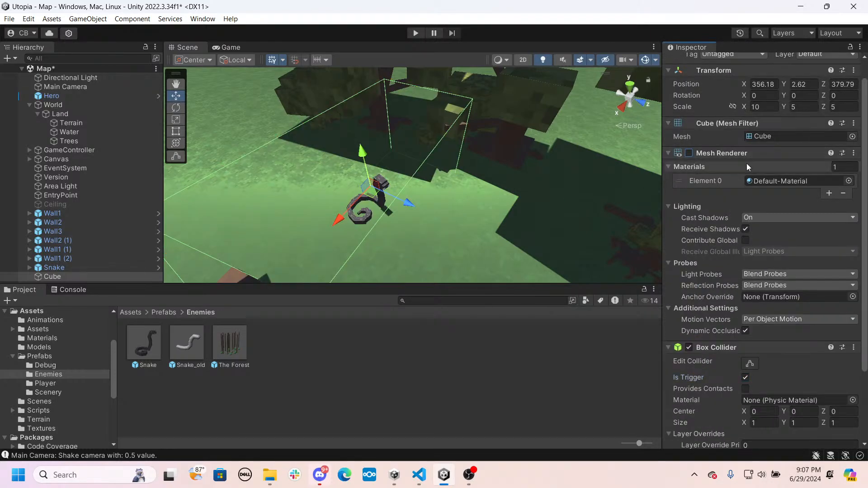
click(859, 154)
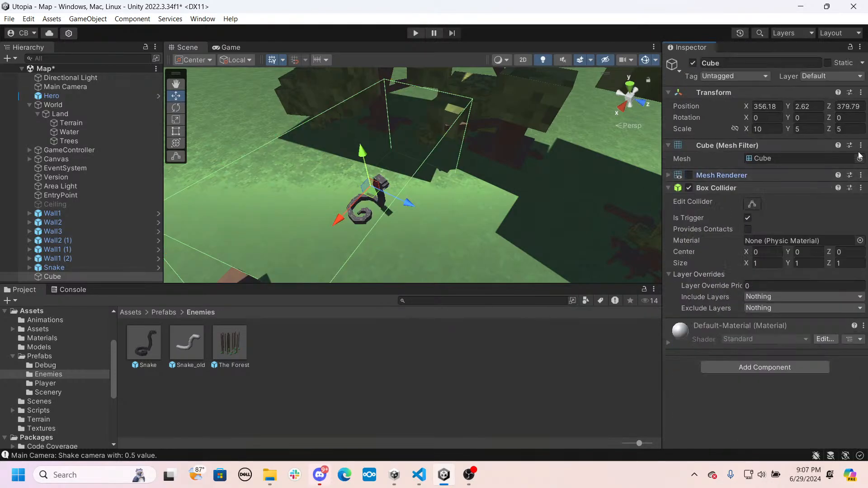
click(860, 176)
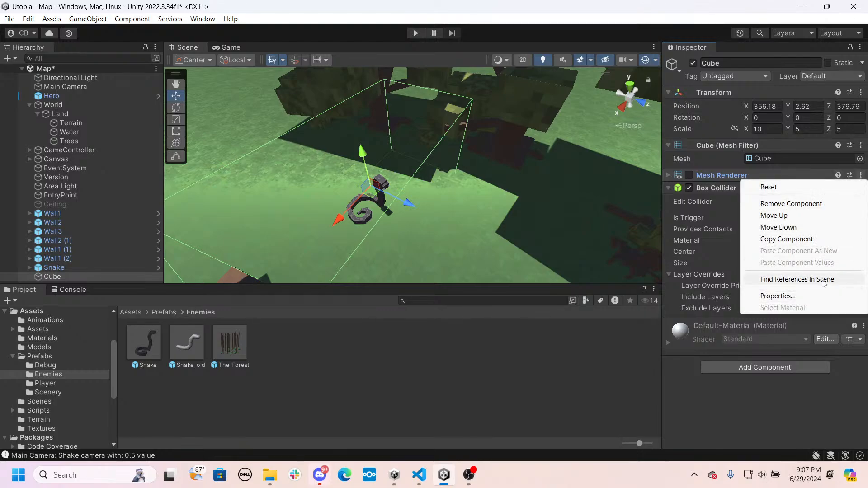
click(774, 205)
- Rename the cube SnakeTrigger
alt+drag(371, 201, 398, 203)
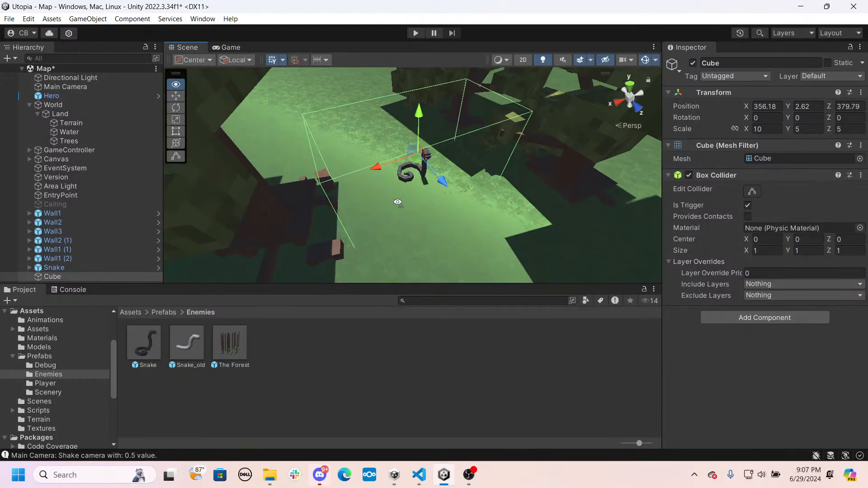
key(q)
click(71, 277)
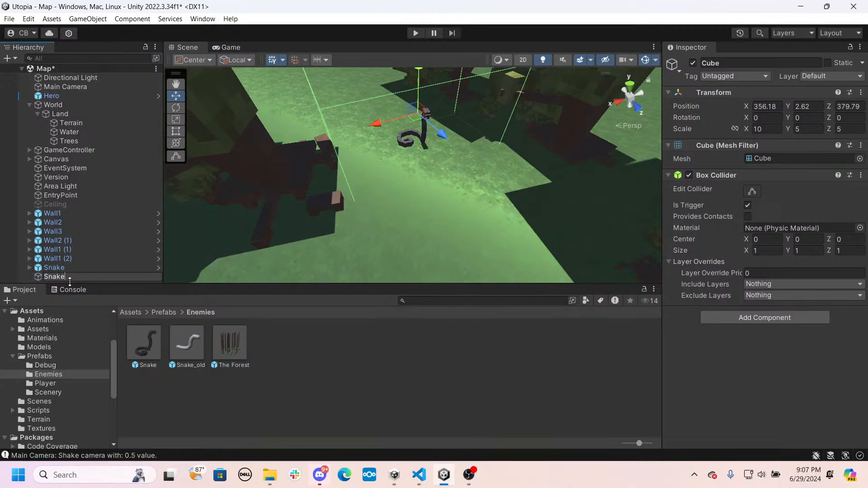
key(Return)
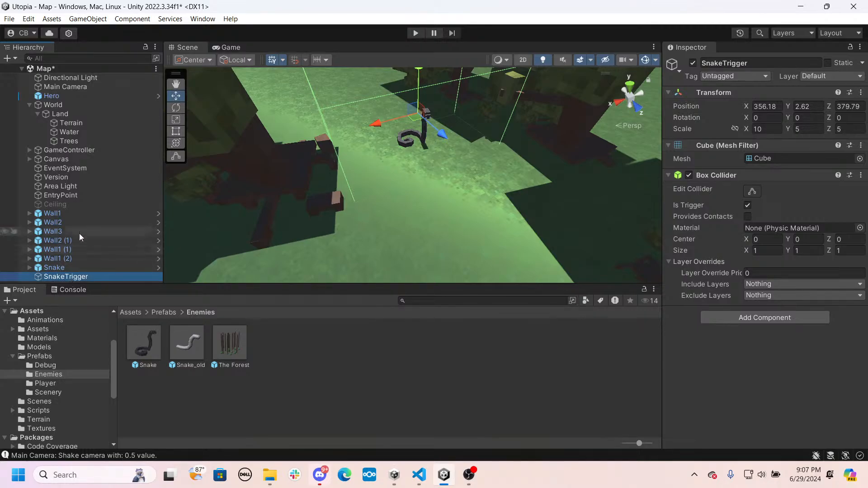
click(53, 269)
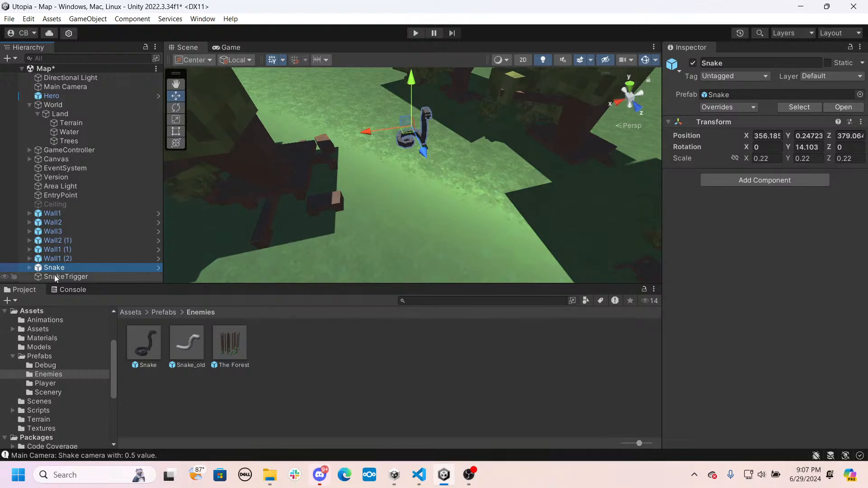
click(68, 276)
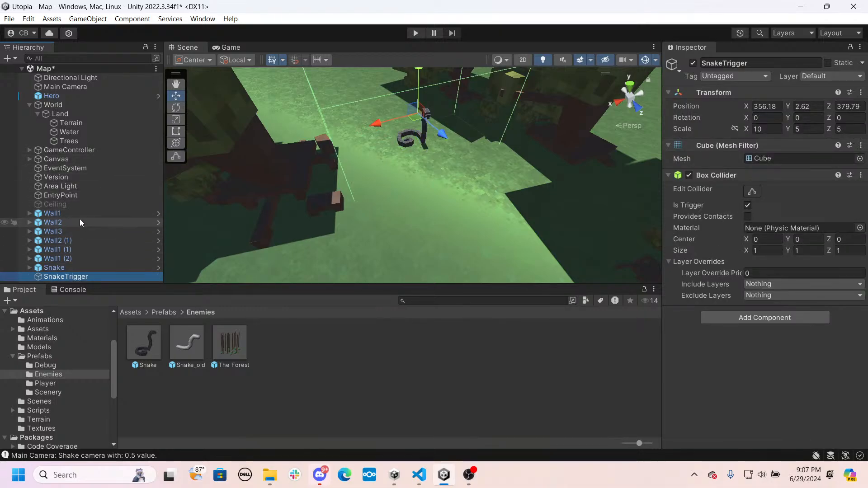
- Reactivate the disabled Ceiling object
click(63, 205)
click(693, 63)
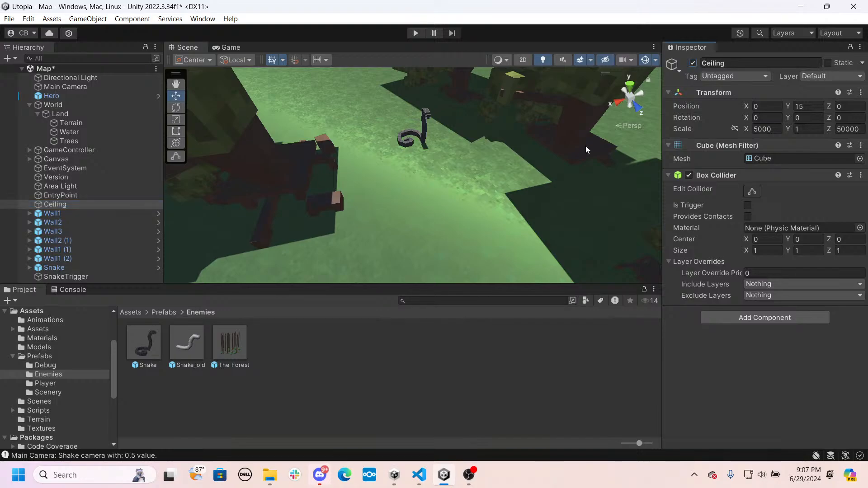
right_drag(429, 185, 452, 169)
- Move all six Wall prefab instances under the Trees object in World > Land and collapse that group
click(53, 214)
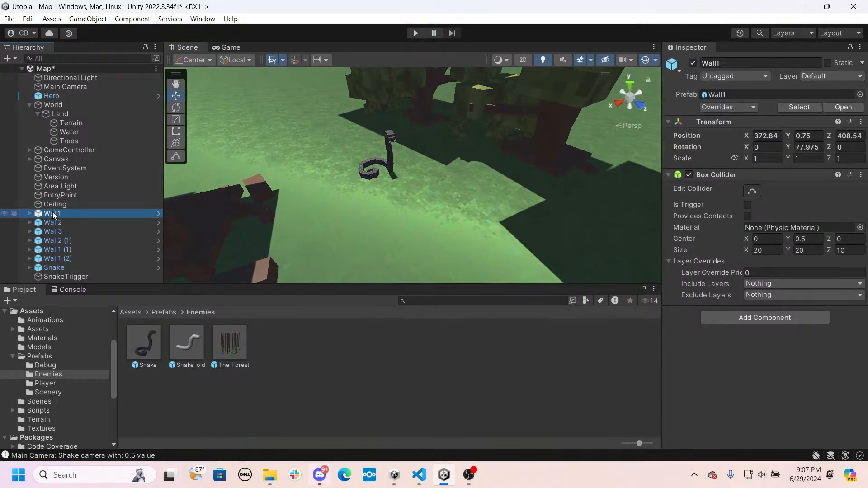
shift+click(56, 259)
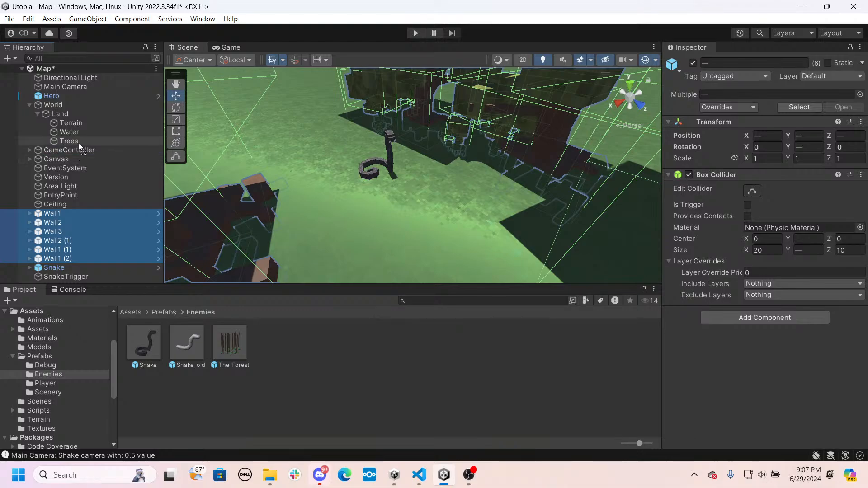
drag(79, 143, 79, 142)
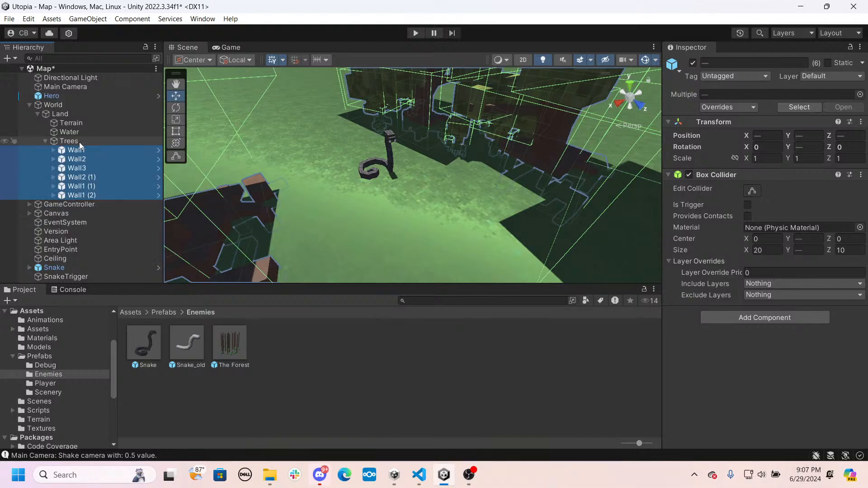
click(46, 141)
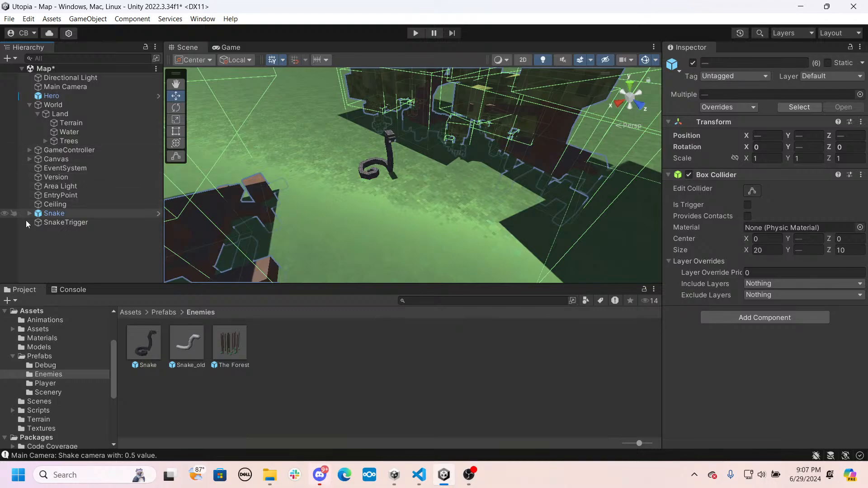
- Find the GenericEnemy script in Scripts/MainWorld, review its code, and attach it to SnakeTrigger
click(56, 223)
click(54, 213)
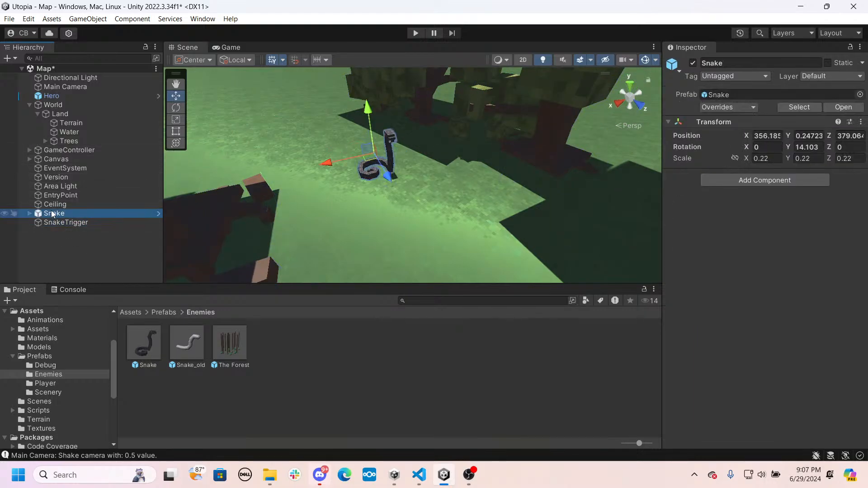
click(132, 312)
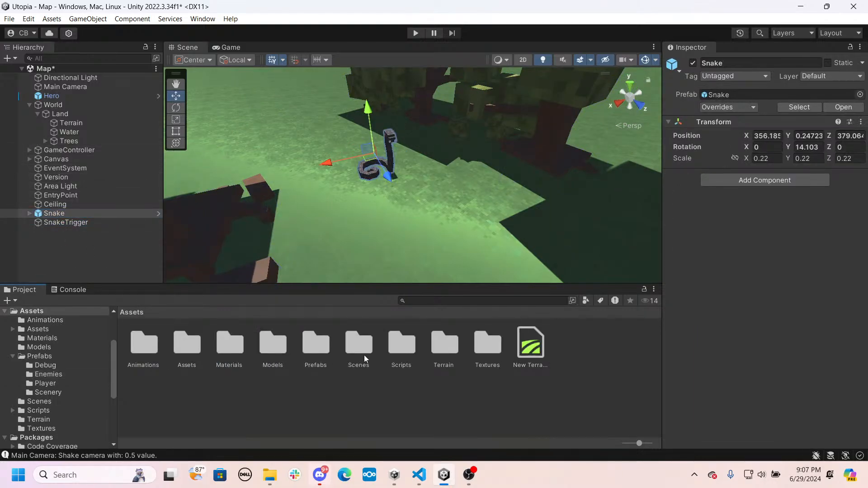
double_click(398, 351)
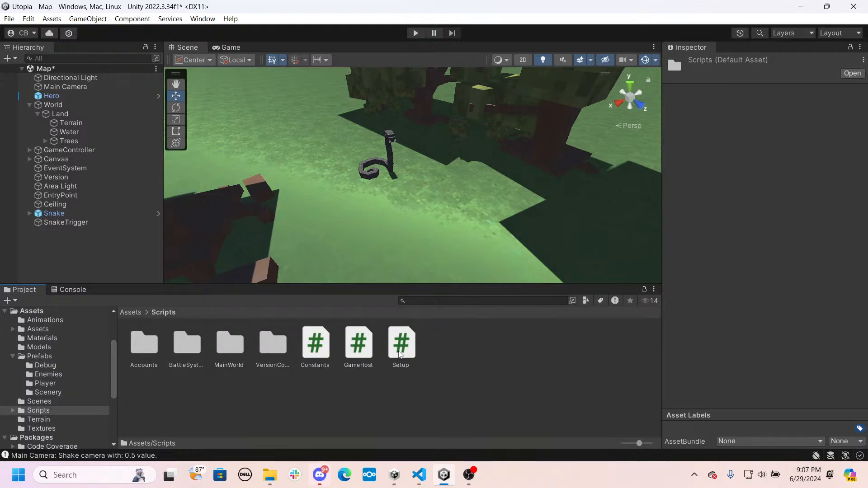
click(399, 355)
click(315, 346)
click(271, 348)
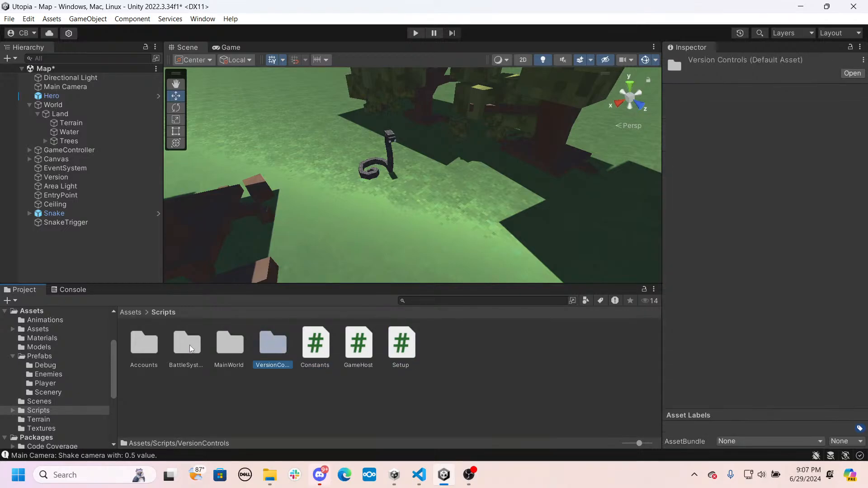
double_click(232, 347)
click(158, 350)
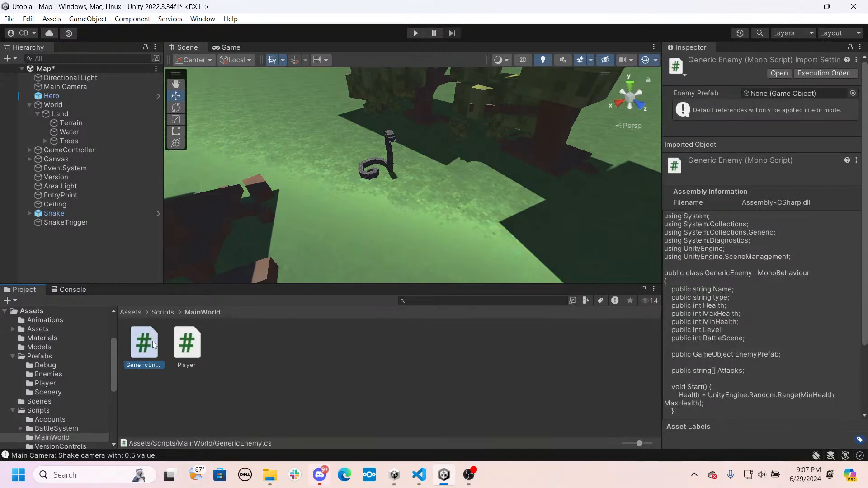
scroll(742, 255, down, 3)
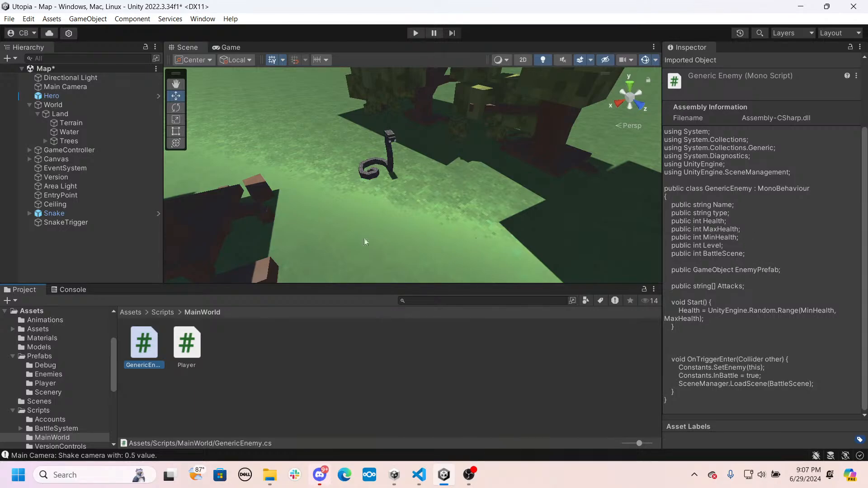
drag(122, 273, 69, 223)
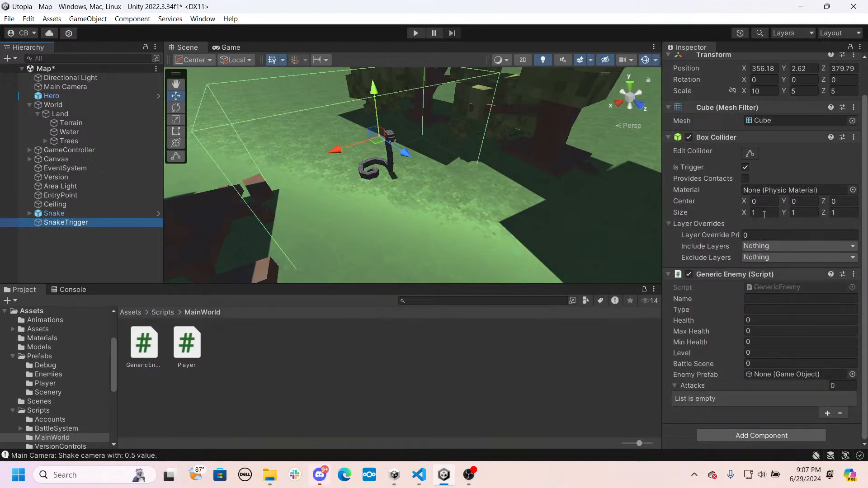
- Set SnakeTrigger's Generic Enemy name to Sir Slimy, type to Snake and health to 5, and open Max Health for editing
click(773, 298)
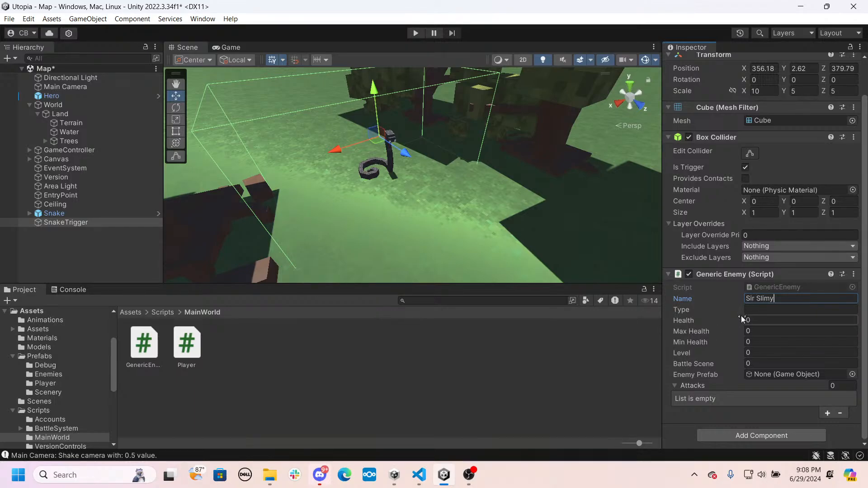
click(757, 312)
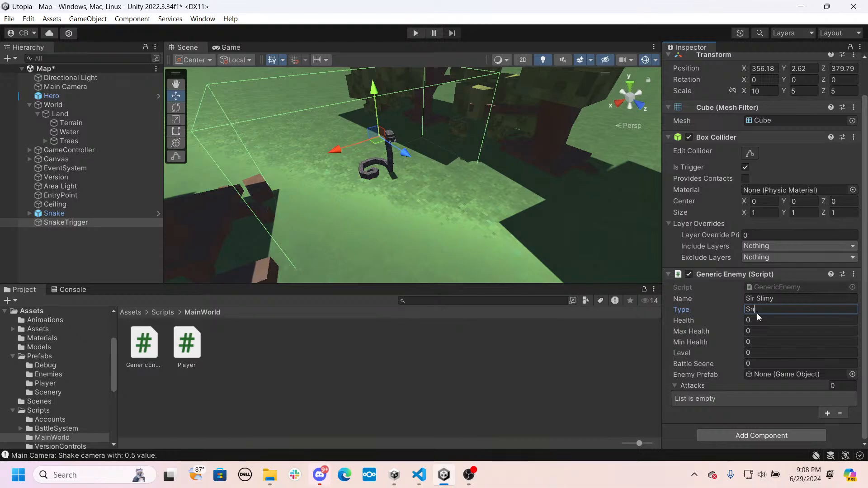
click(755, 321)
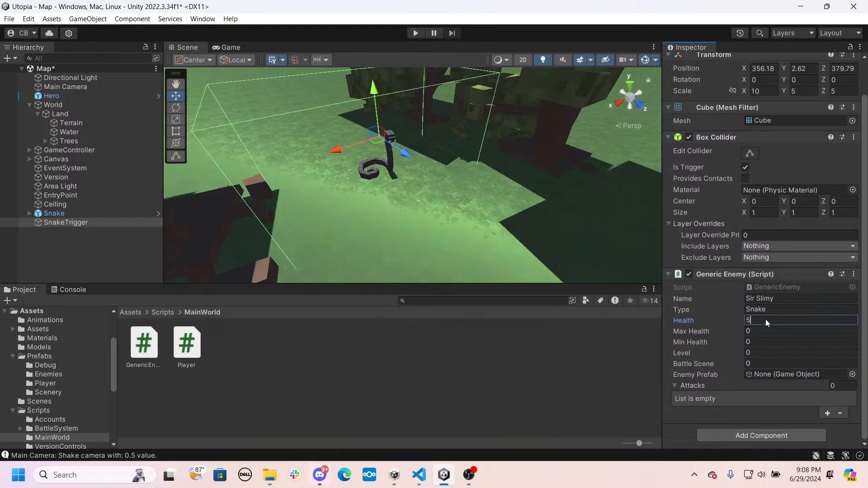
click(754, 331)
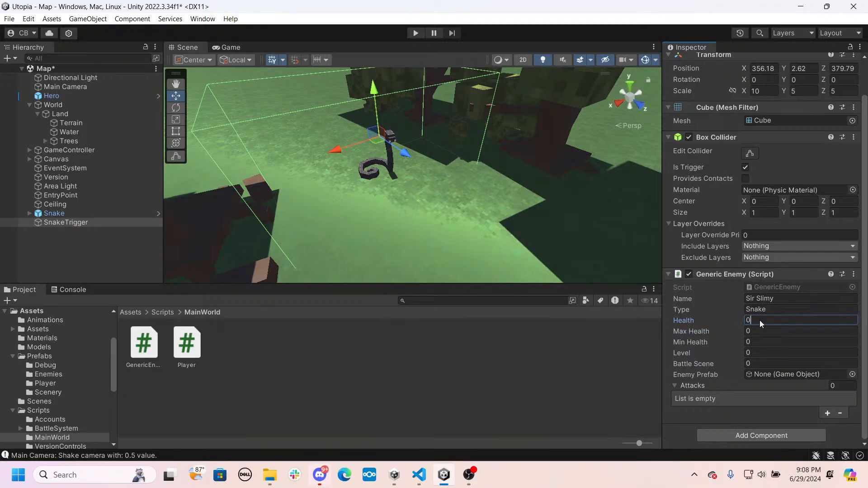
- Set SnakeTrigger's Generic Enemy Min Health to 5, Max Health to 30 and Level to 1
click(766, 343)
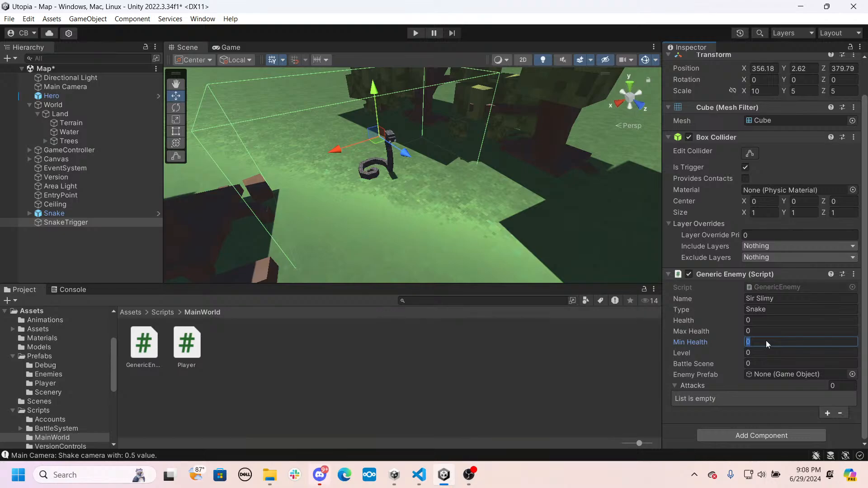
text(5)
click(766, 331)
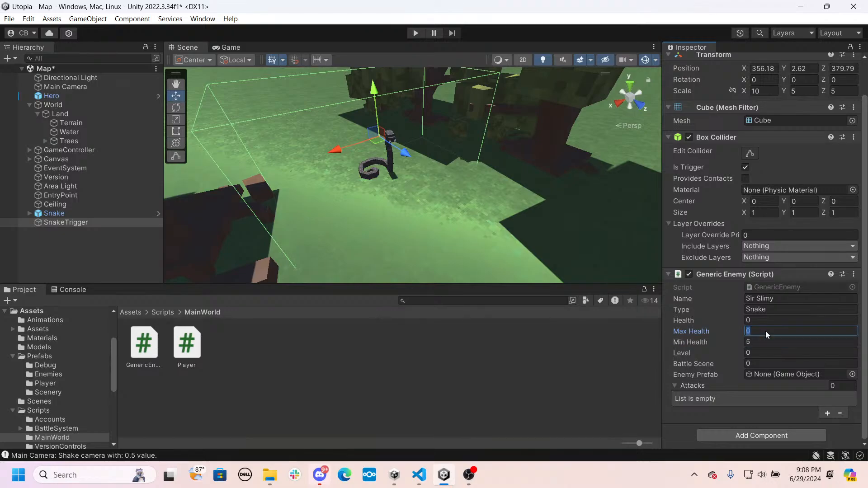
click(757, 352)
text(1)
- Look up the SnakeBattle scene's index in the build settings and set SnakeTrigger's Battle Scene to 2
click(759, 360)
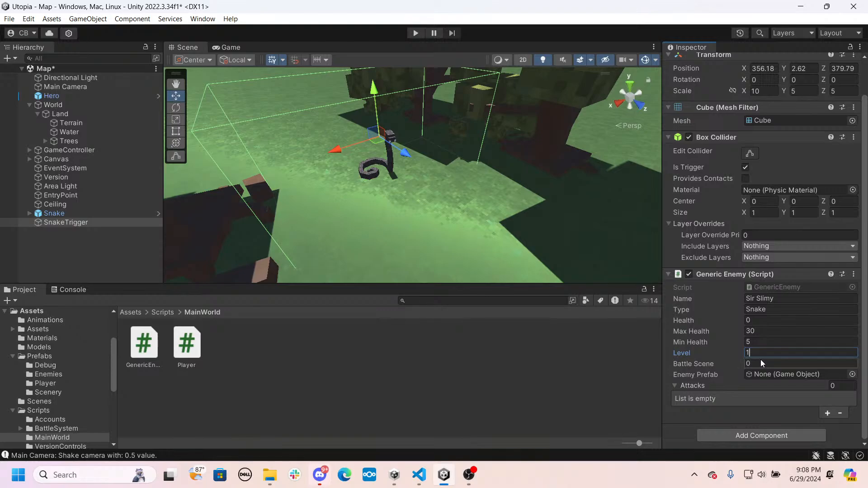
text(1)
click(10, 19)
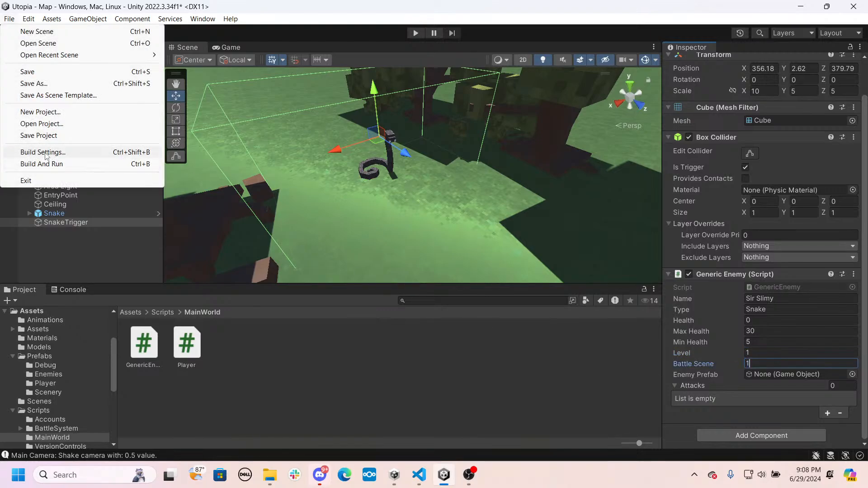
click(68, 150)
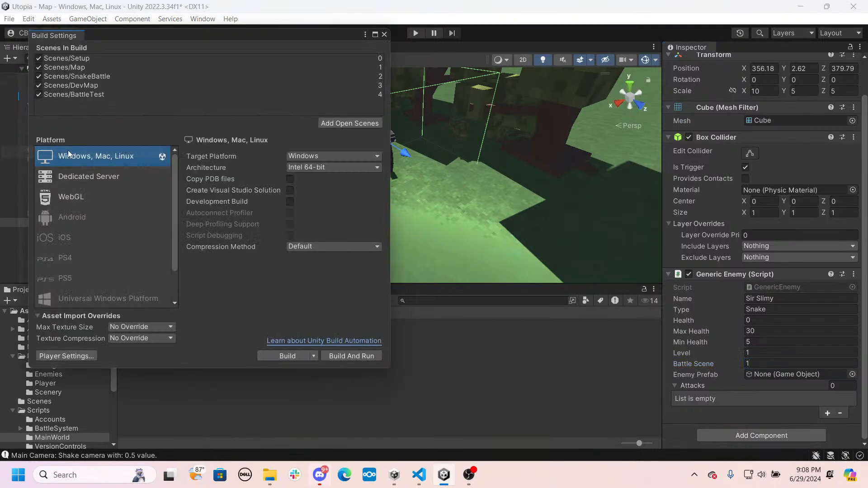
click(82, 77)
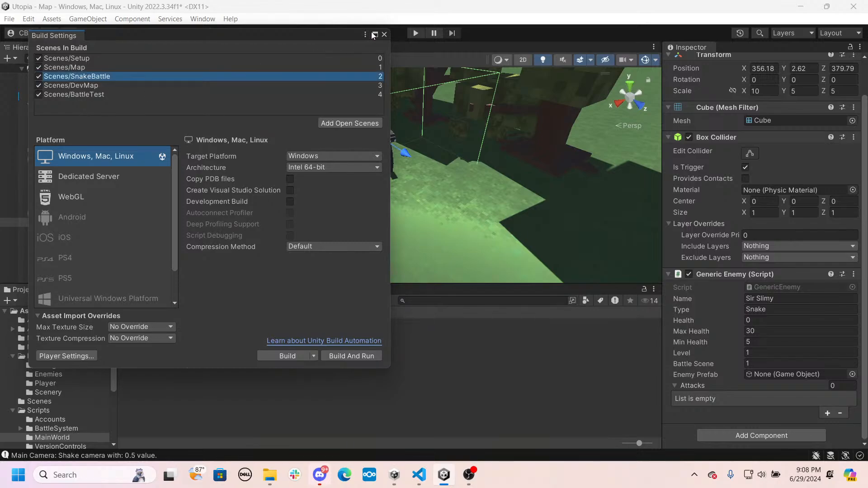
click(384, 34)
click(791, 363)
text(2)
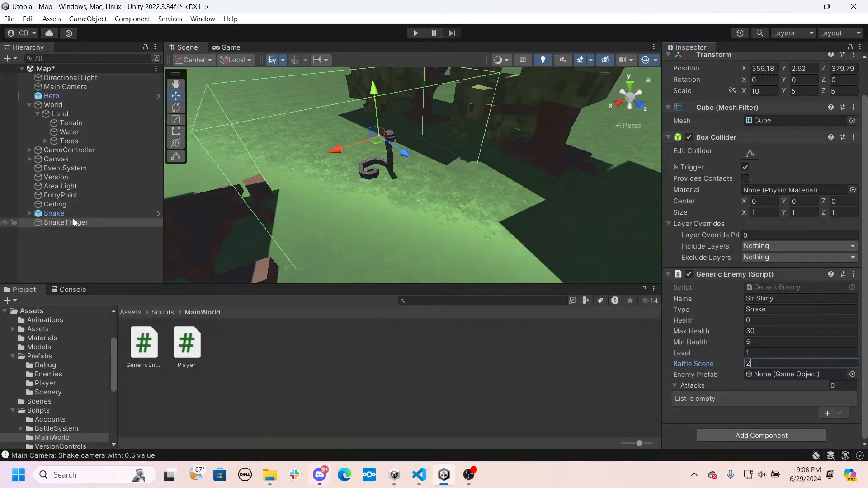
- Assign the Snake prefab from Prefabs > Enemies as SnakeTrigger's Enemy Prefab
drag(65, 216, 822, 380)
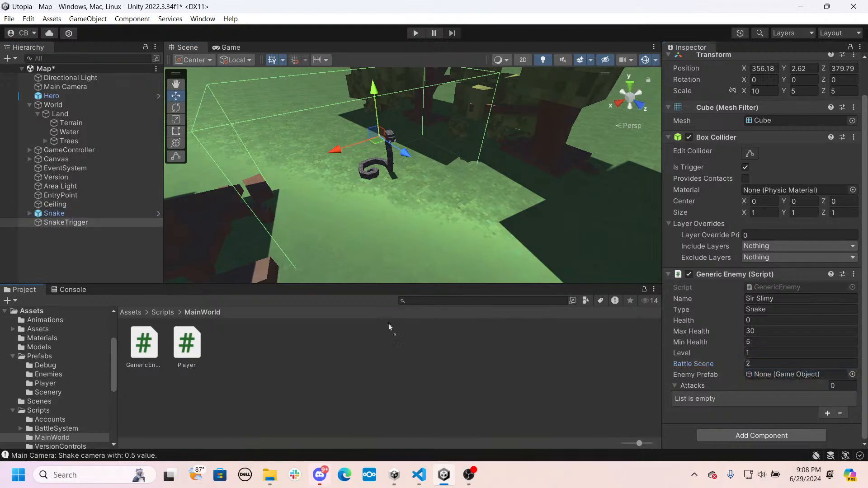
click(59, 213)
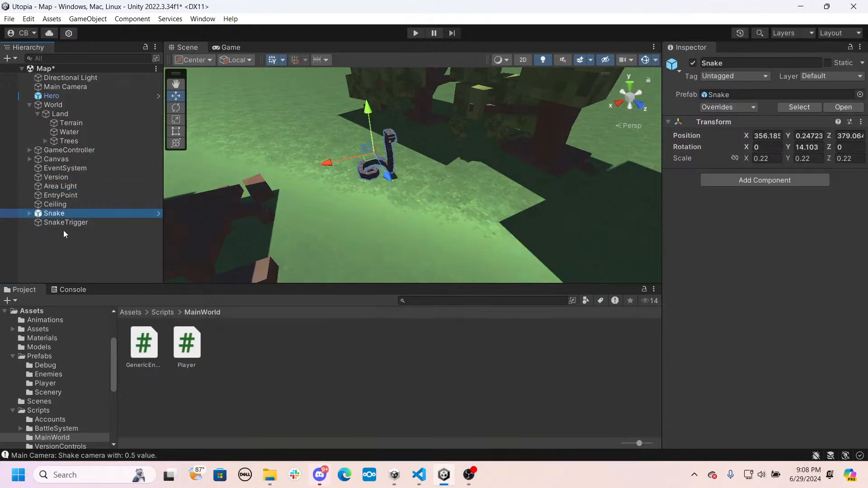
click(64, 223)
click(129, 313)
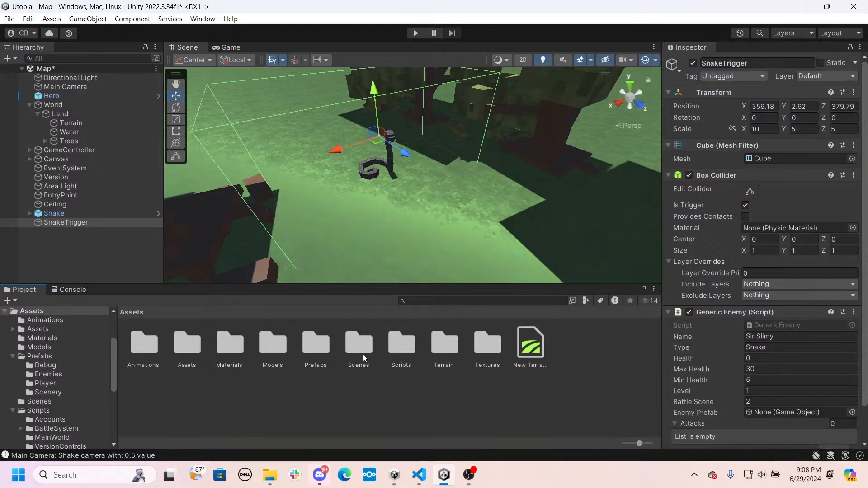
double_click(316, 348)
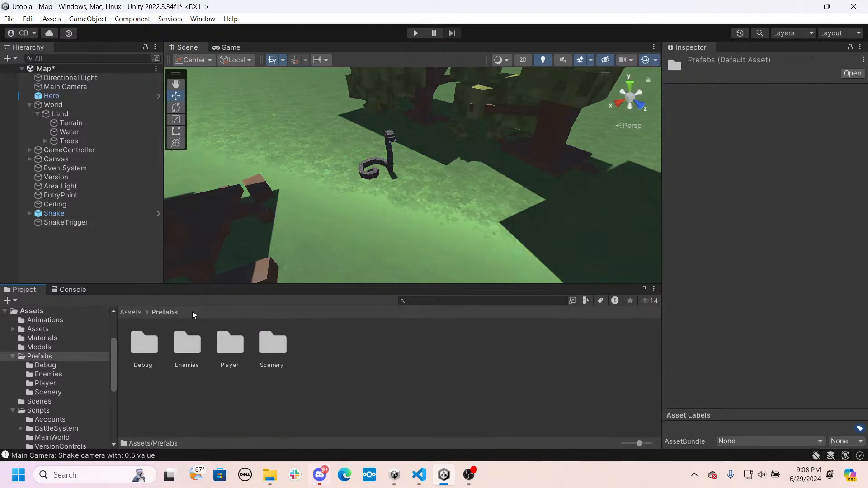
double_click(189, 346)
click(55, 223)
drag(150, 339, 768, 413)
- Add one entry named Bite to SnakeTrigger's Attacks list
scroll(754, 371, down, 2)
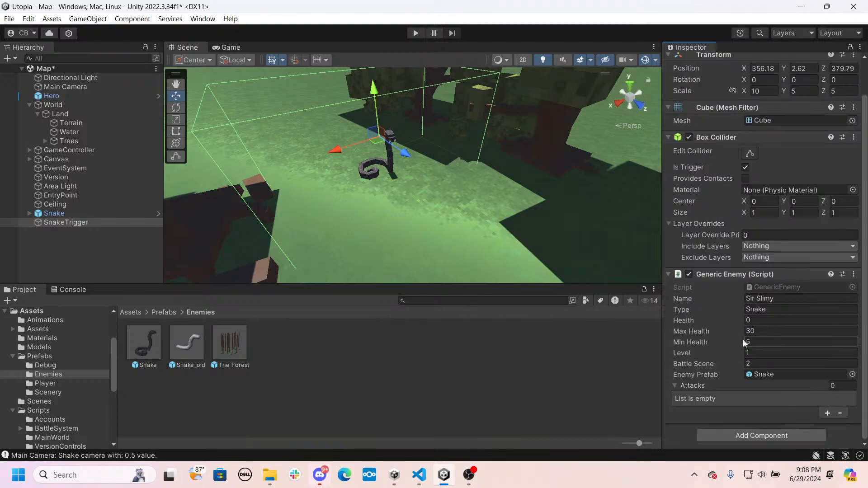
click(827, 414)
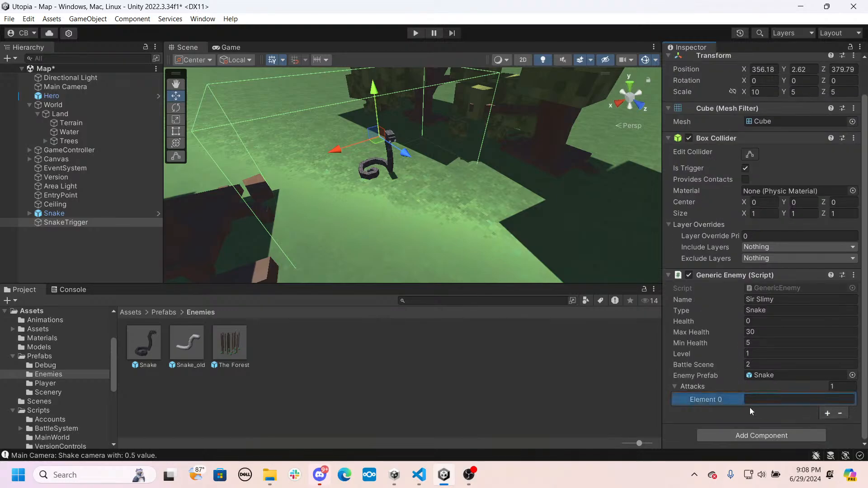
click(769, 396)
text(Bite)
key(Return)
mouse_move(452, 241)
right_down()
mouse_move(482, 213)
mouse_move(508, 228)
mouse_move(450, 239)
right_up()
key(s)
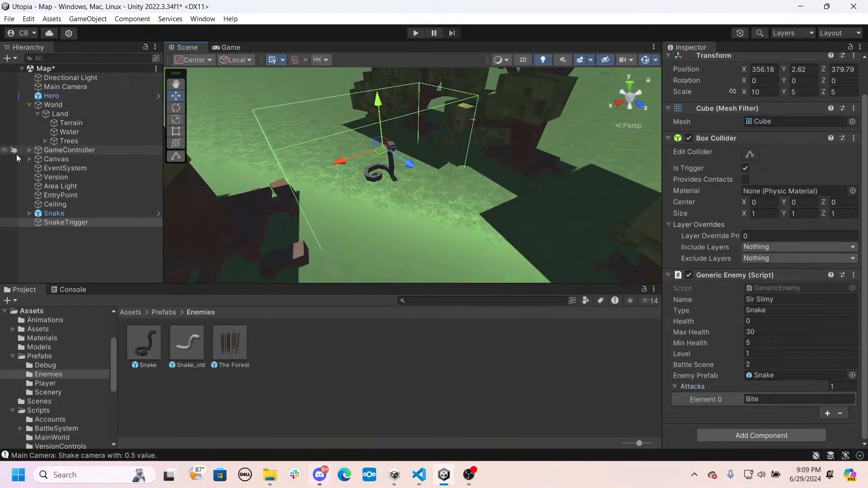
- Remove the last four attacks from PlayerController under GameController, keeping only Punch
click(30, 105)
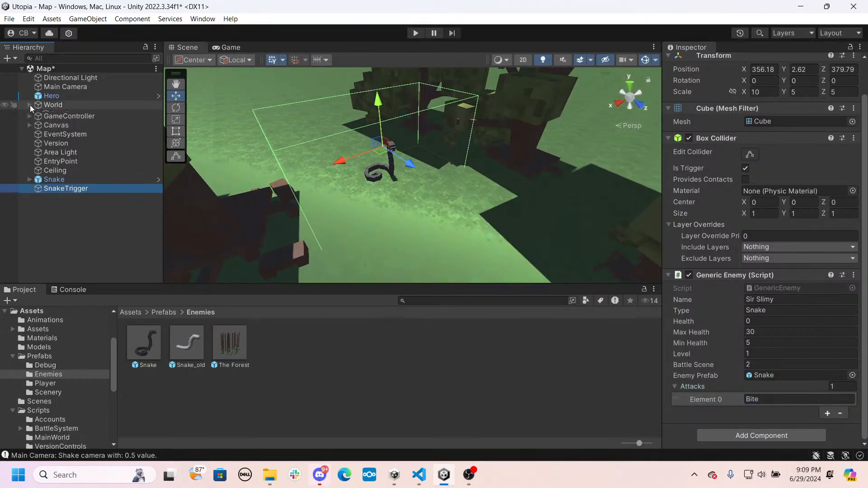
click(50, 114)
click(29, 113)
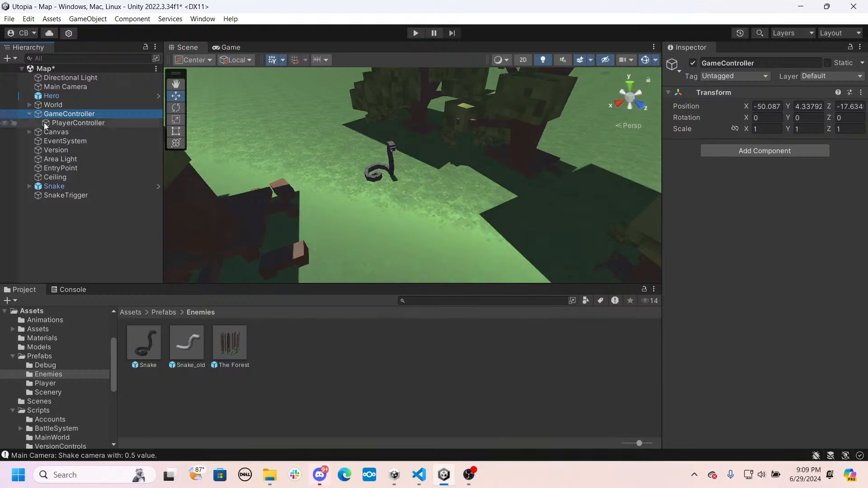
click(57, 123)
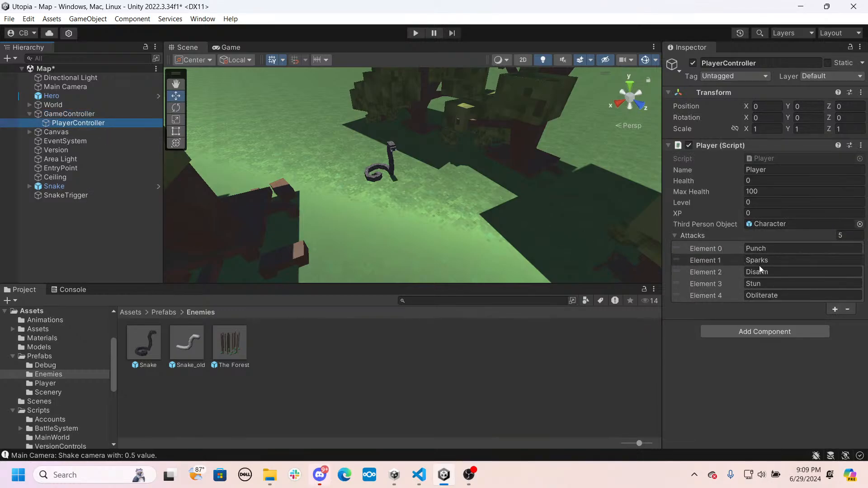
click(847, 310)
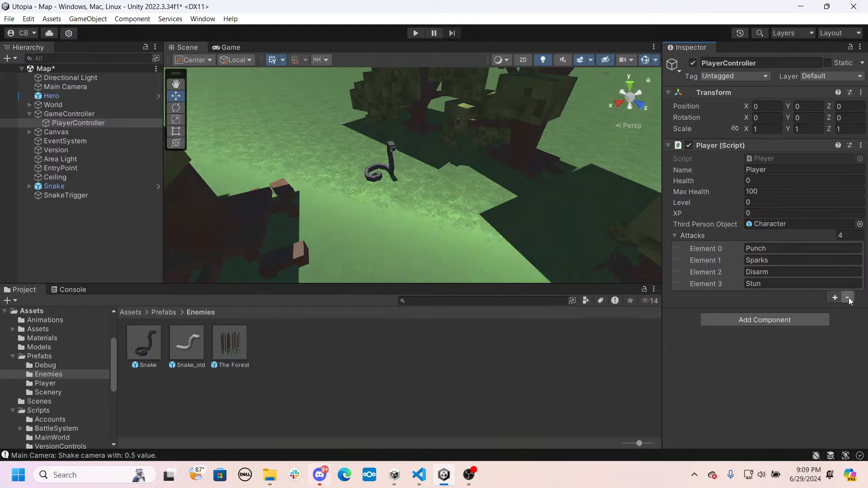
click(848, 298)
click(850, 288)
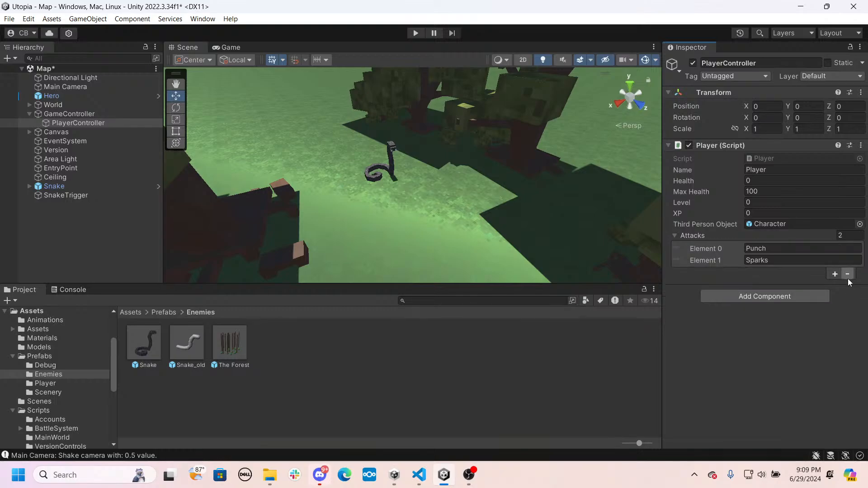
click(848, 276)
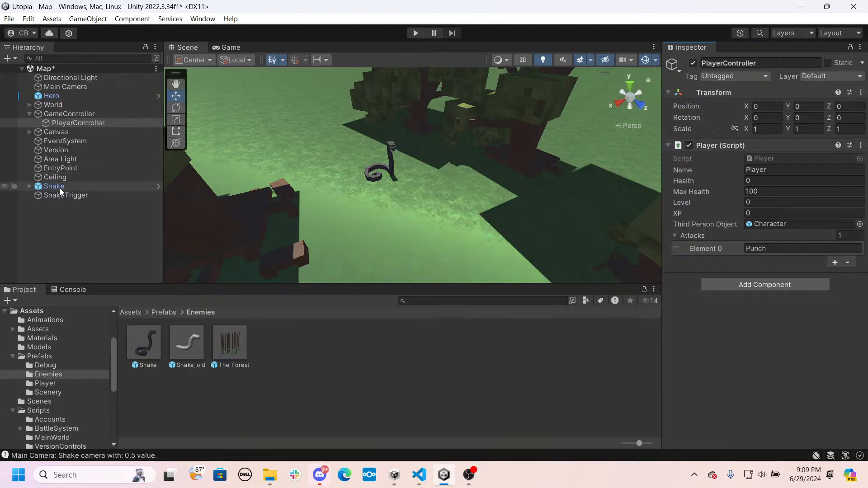
- Set SnakeTrigger's Generic Enemy Max Health to 7
click(72, 186)
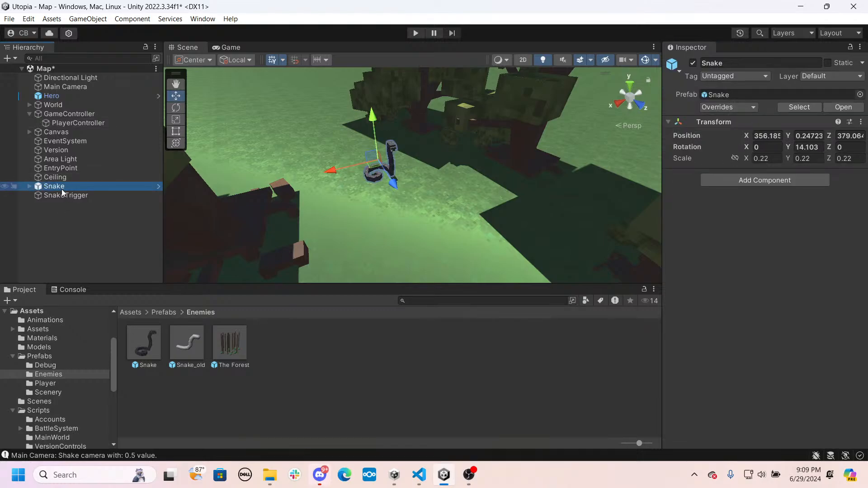
click(65, 195)
scroll(793, 297, down, 2)
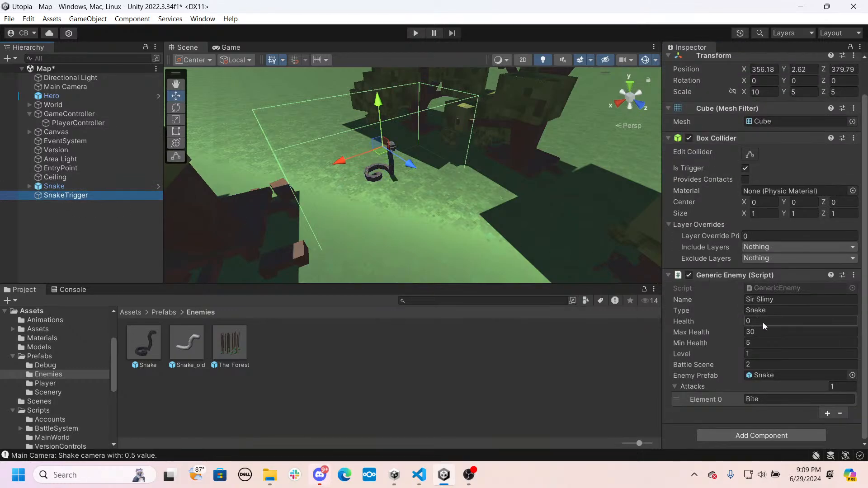
click(764, 331)
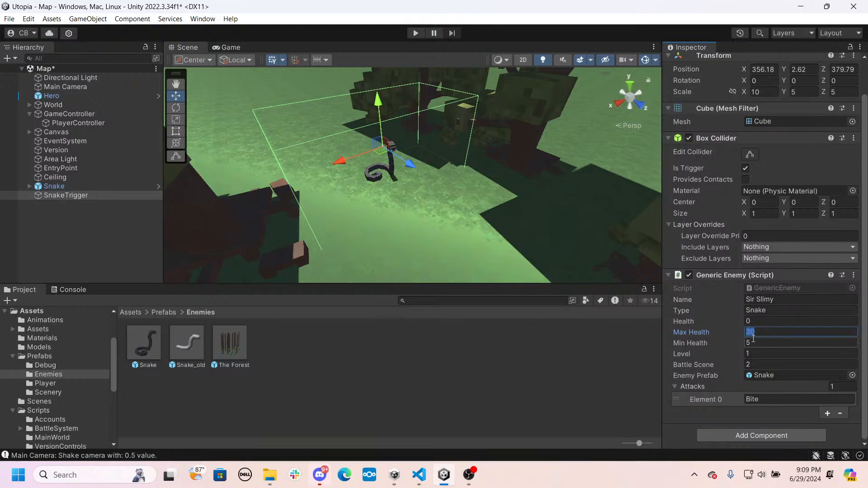
text(7)
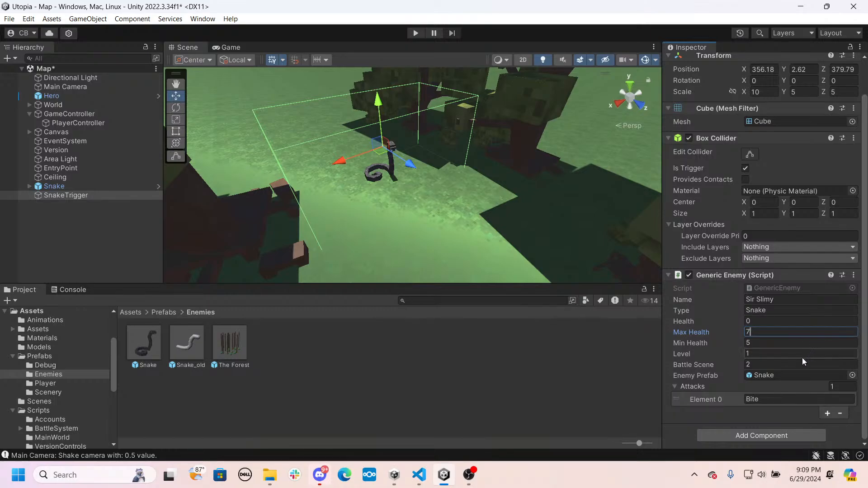
- Play-test the Map scene by walking into the snake trigger to start the battle, and stop the game
click(498, 382)
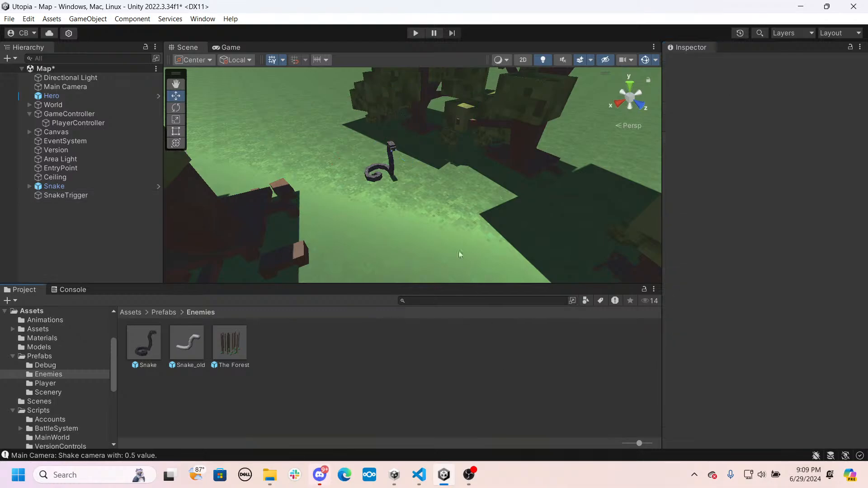
click(408, 34)
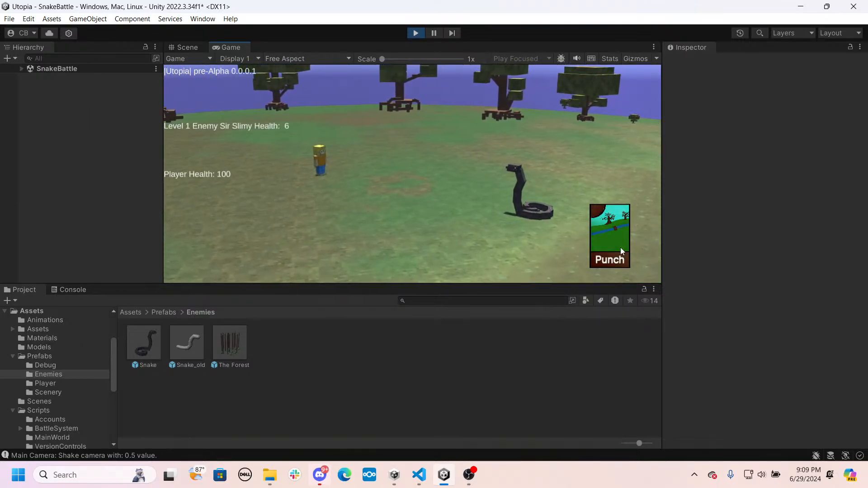
click(416, 33)
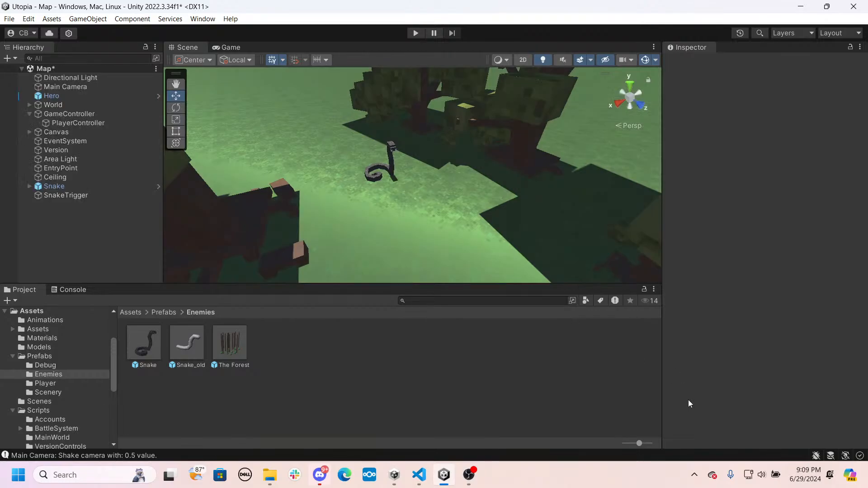
- Search Windows for xampp and launch XAMPP Control Panel as administrator
click(694, 476)
click(590, 465)
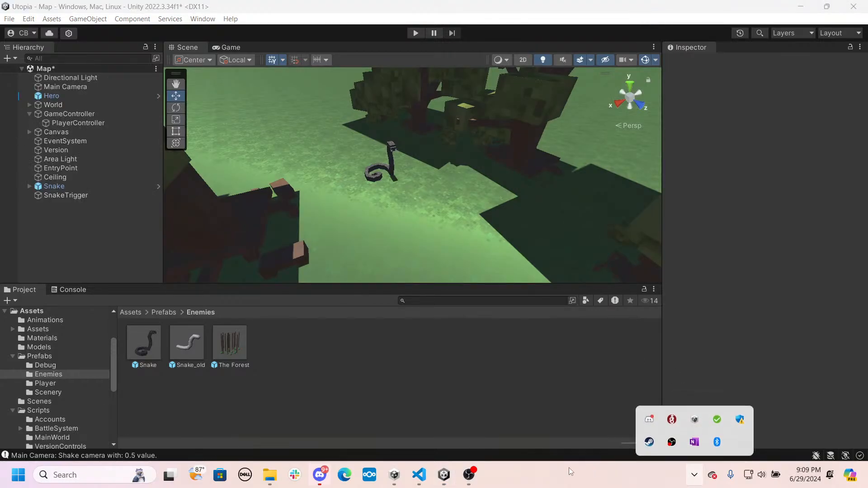
click(79, 476)
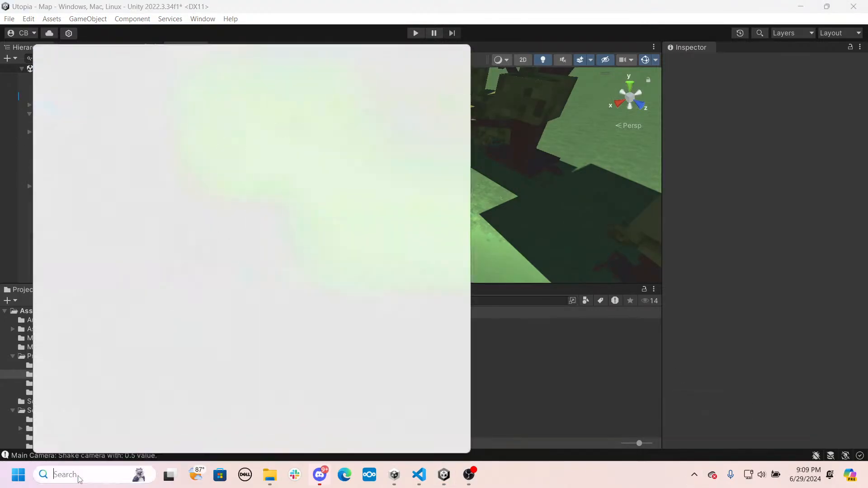
text(xampp)
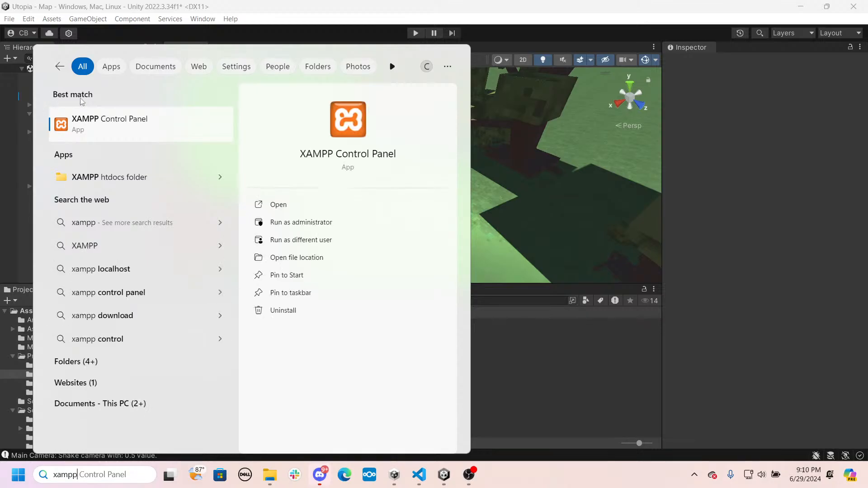
click(284, 223)
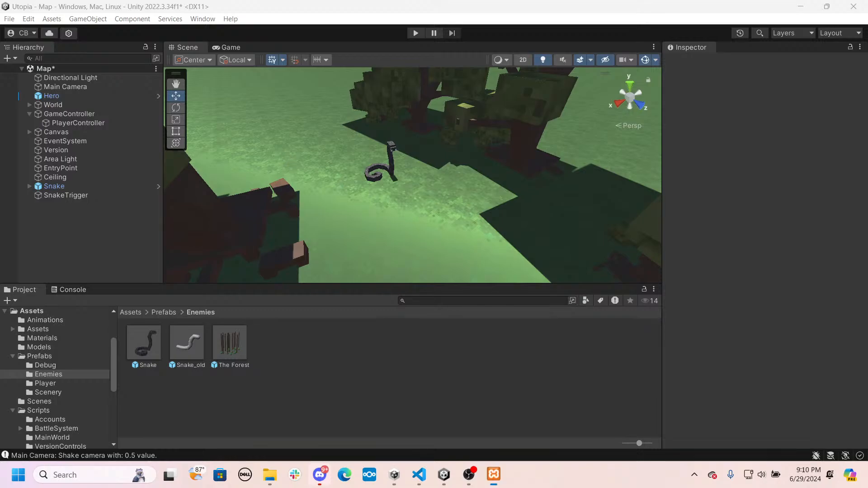
- Start the Apache and MySQL modules in XAMPP and move its window off the Unity editor
drag(0, 191, 465, 167)
click(528, 219)
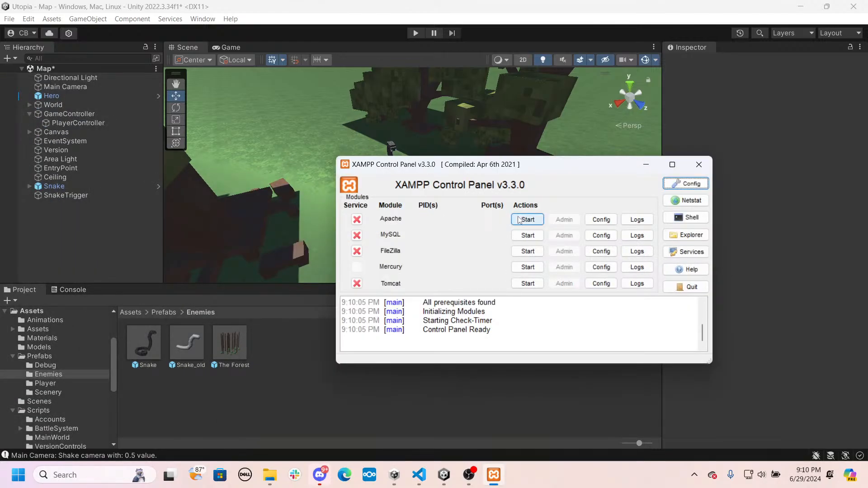
click(524, 235)
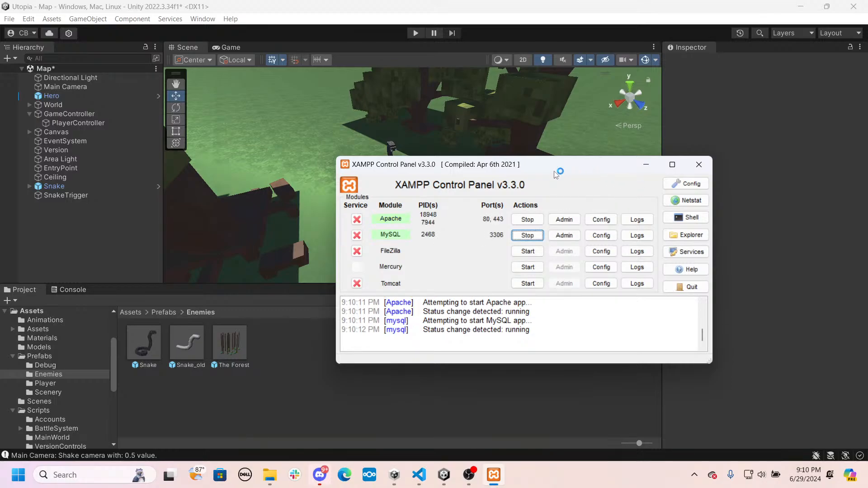
drag(633, 165, 0, 188)
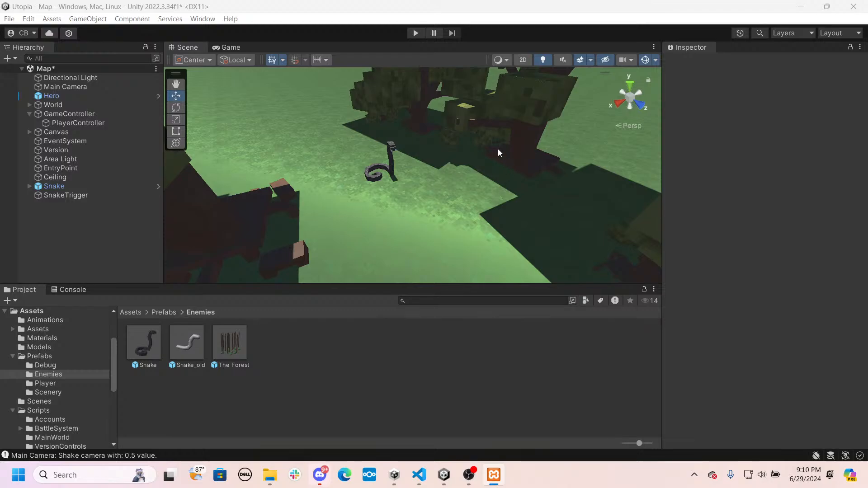
- Play-test the Map scene again, walking the hero forward along the path into the snake to start the battle
click(414, 35)
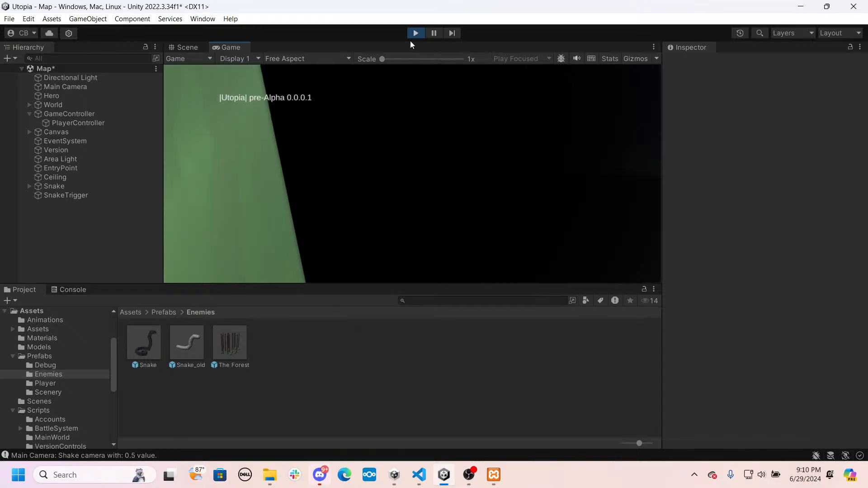
click(433, 155)
key(w)
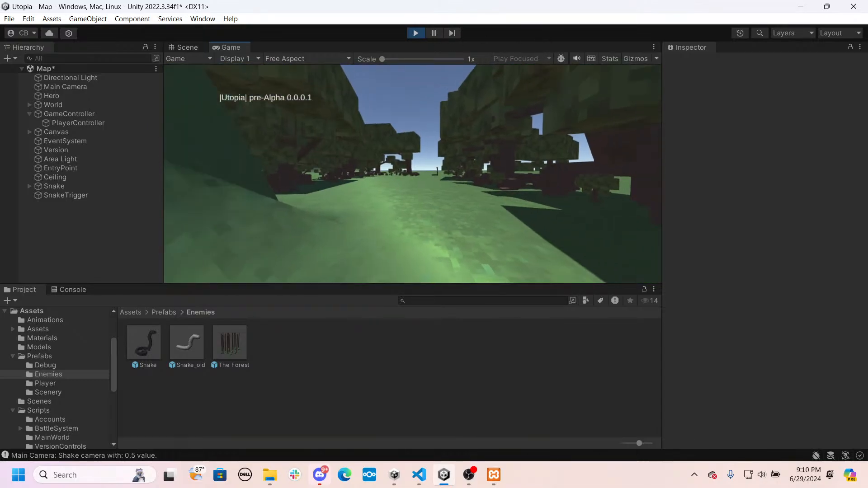
key(w)
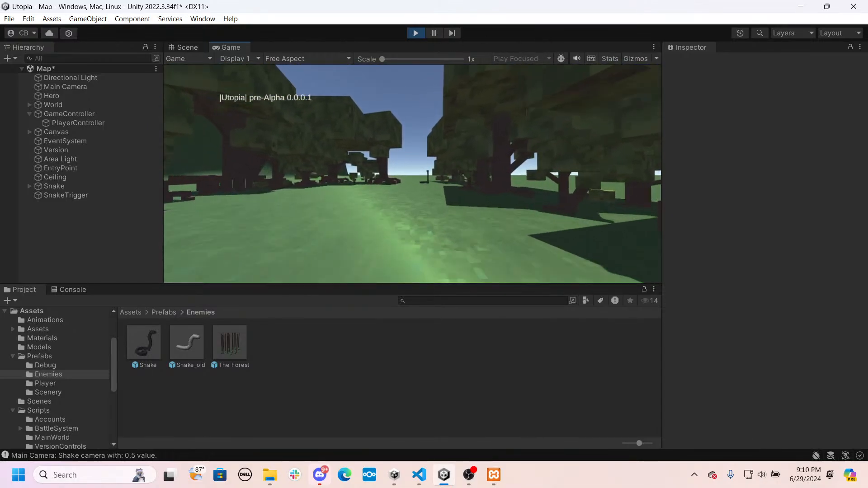
key(w)
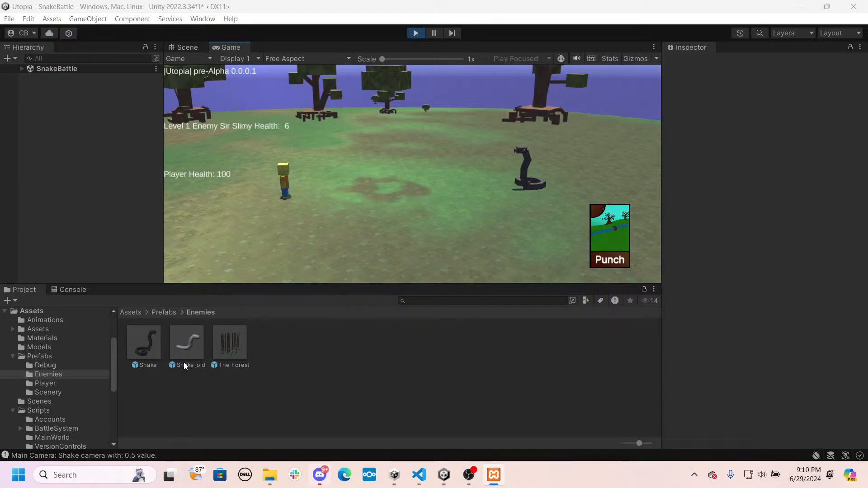
- Check the console's latest log message during the snake battle, and stop the game
click(132, 455)
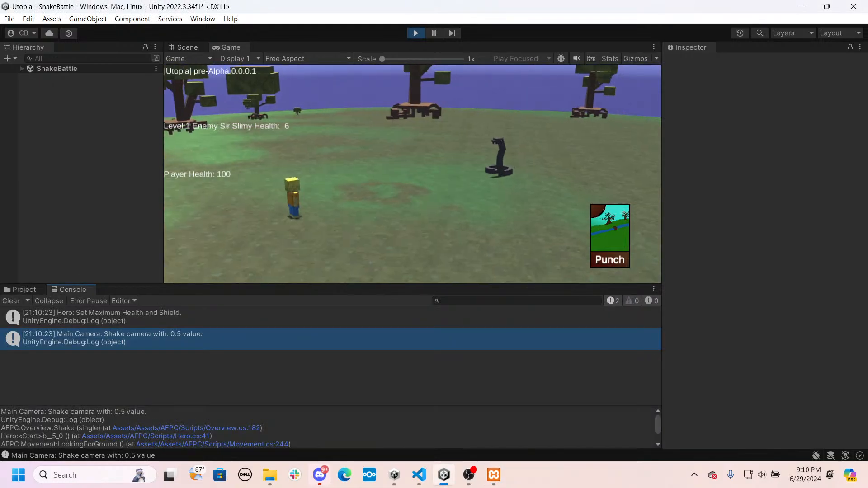
key(alt+Tab)
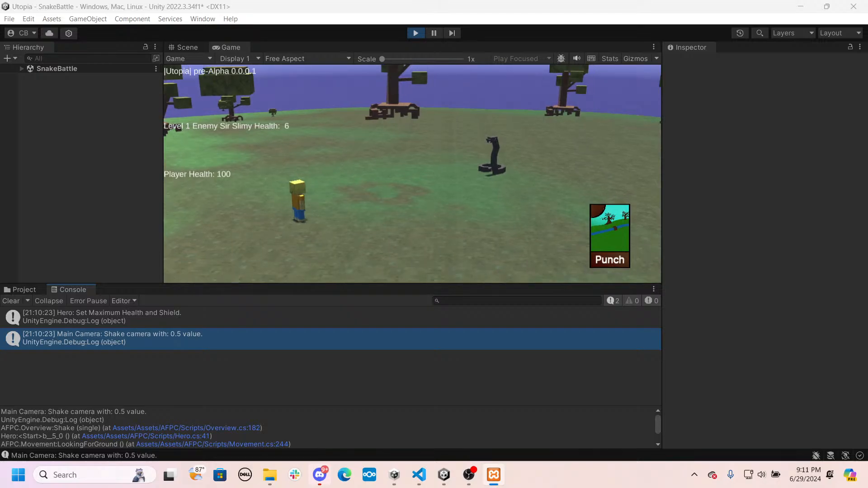
click(342, 261)
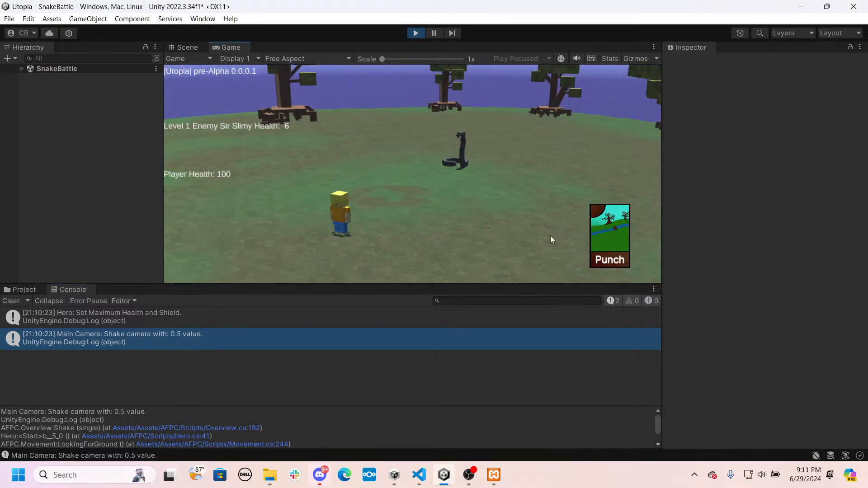
click(417, 34)
- Save the Map scene and open the Setup scene from the Assets Scenes folder
click(24, 290)
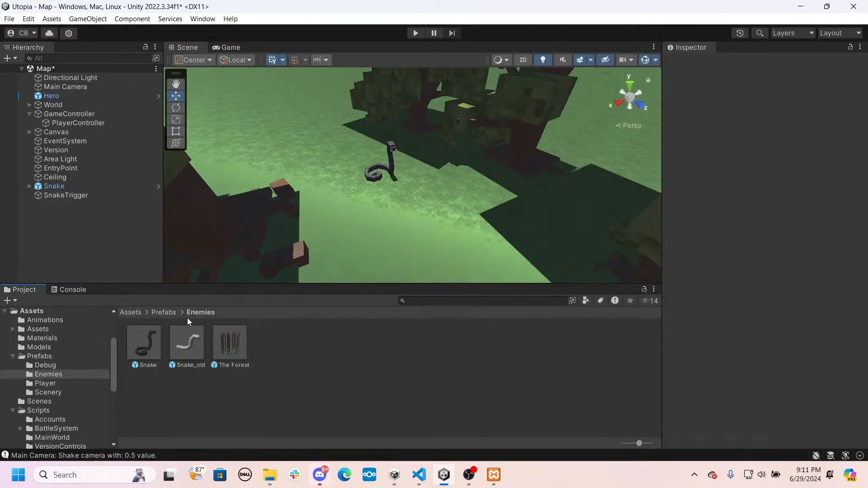
click(130, 312)
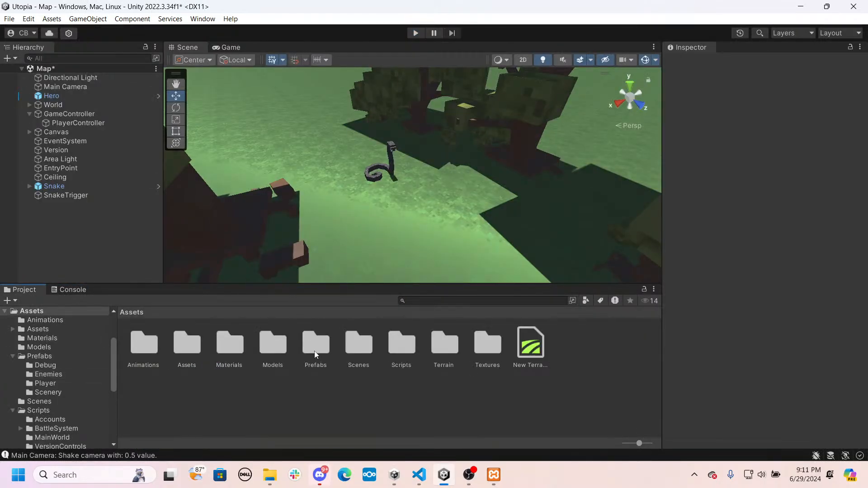
key(ctrl+s)
double_click(312, 349)
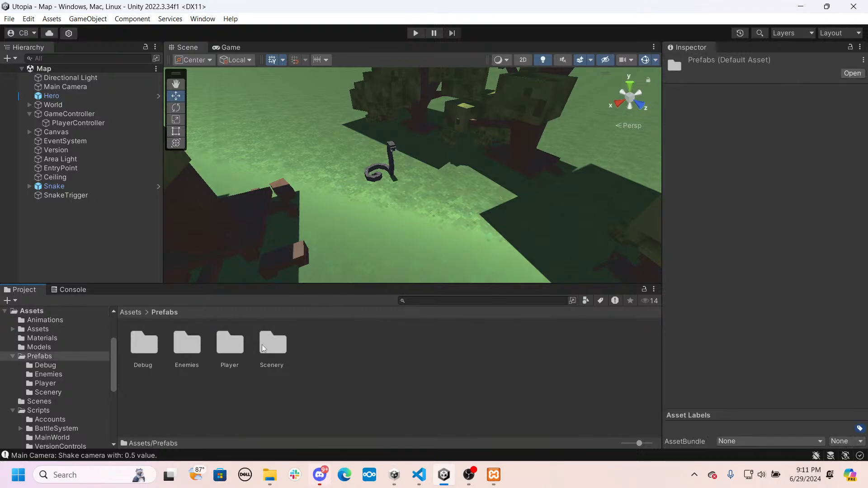
click(131, 311)
click(362, 347)
double_click(361, 347)
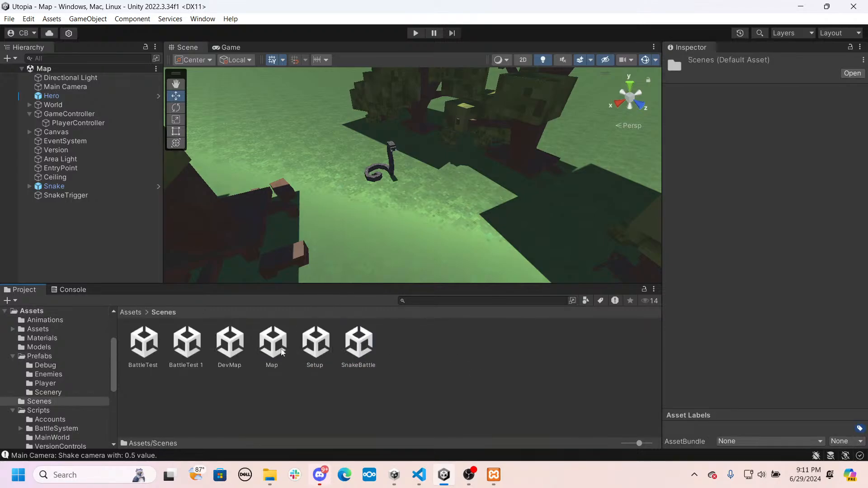
double_click(316, 344)
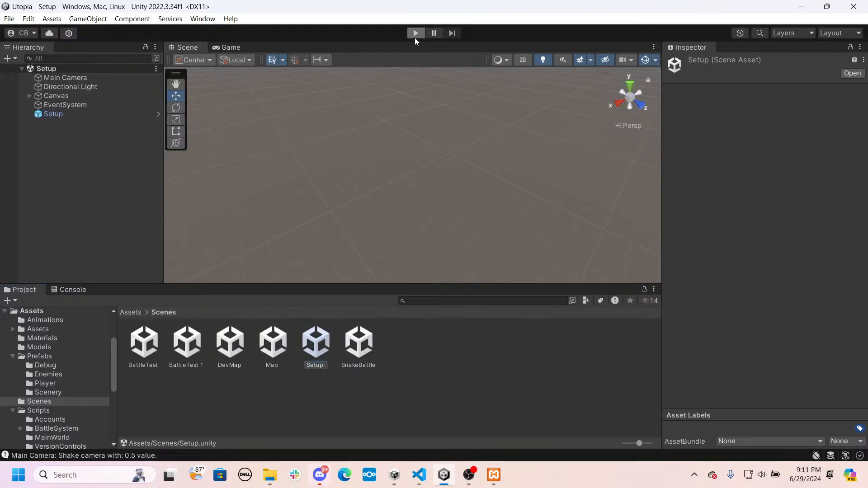
- Run the game from the Setup scene and walk the hero forward into the snake to start the battle
click(415, 35)
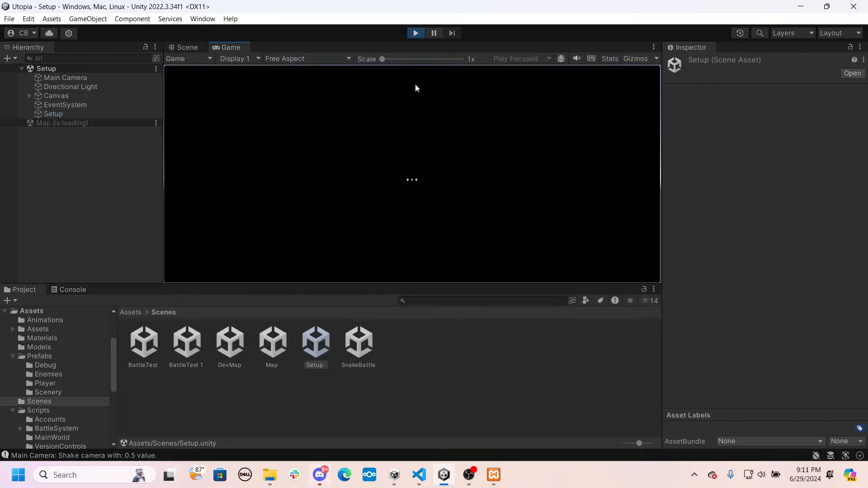
click(413, 131)
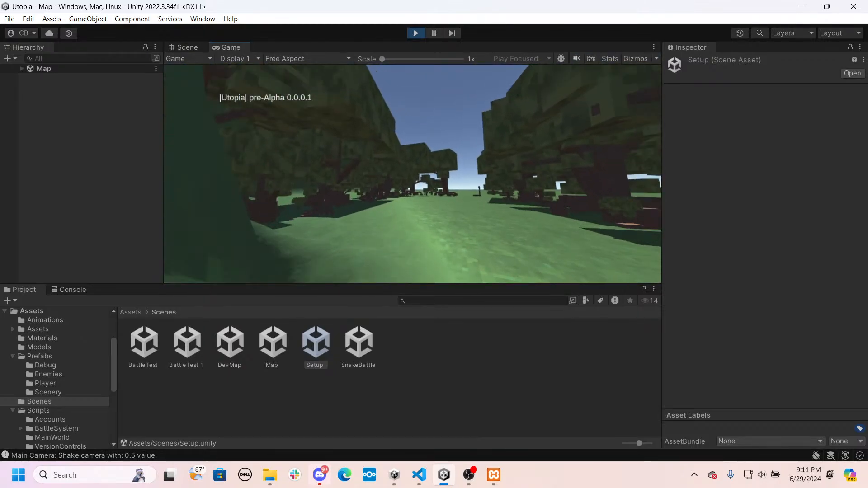
key(w)
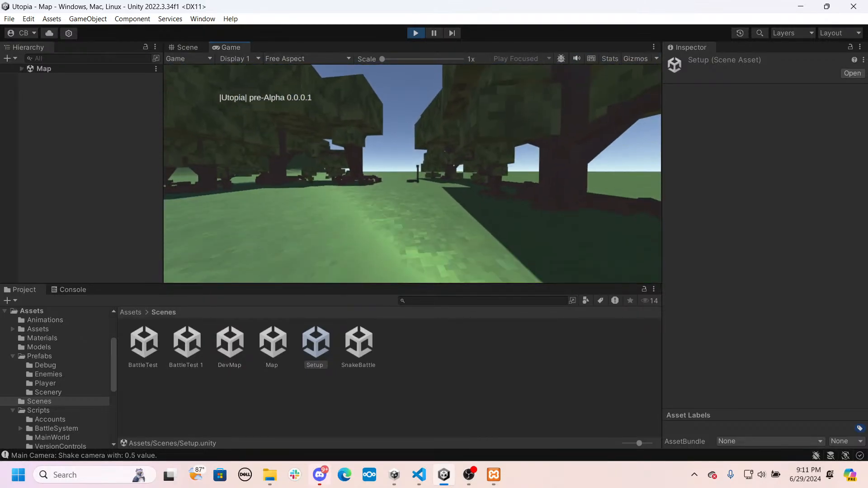
key(w)
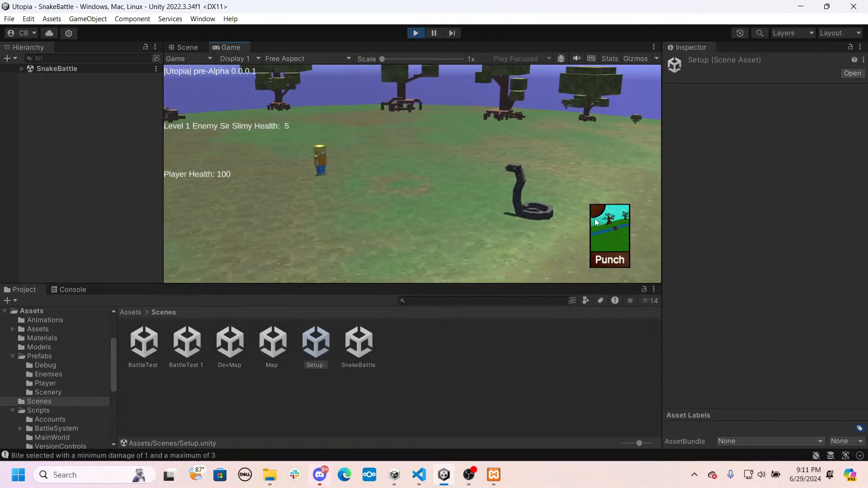
- Attack the snake with the Punch card repeatedly until the battle ends
click(606, 227)
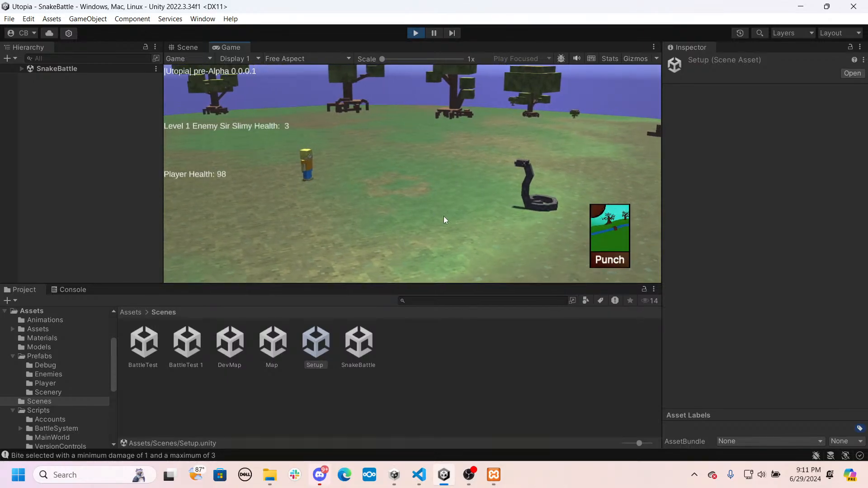
click(606, 235)
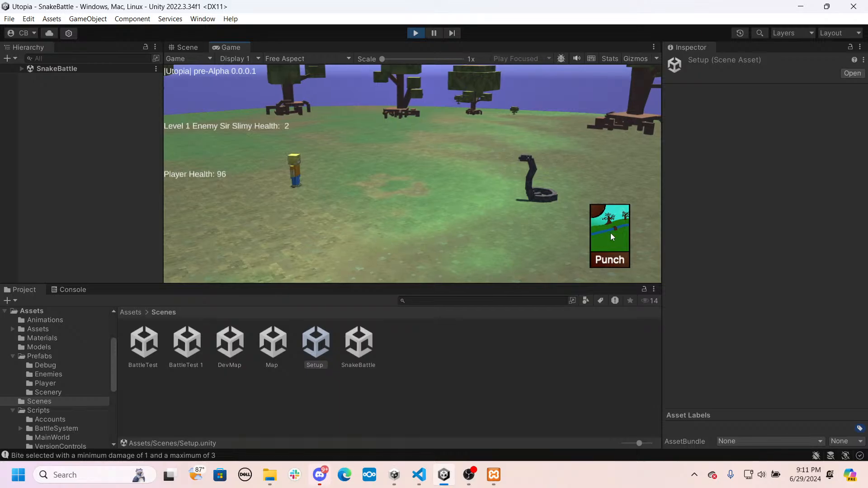
click(610, 235)
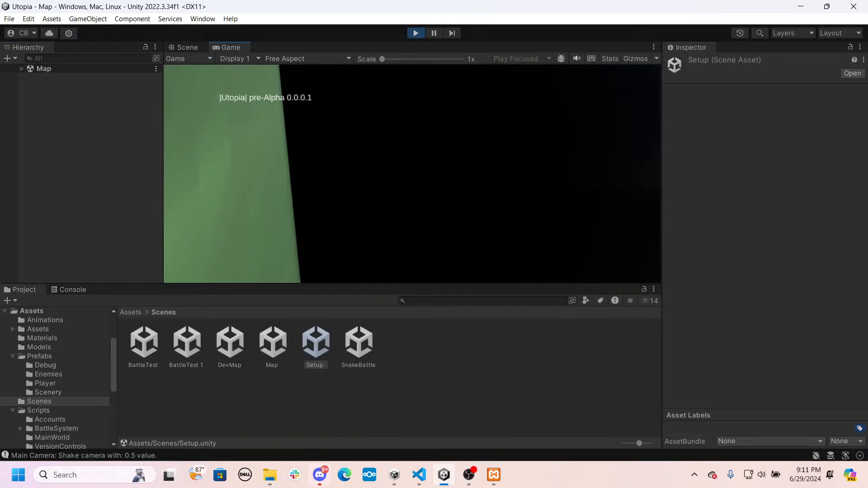
- Walk into the snake two more times, fight each battle with the Punch card, and stop the game
key(w)
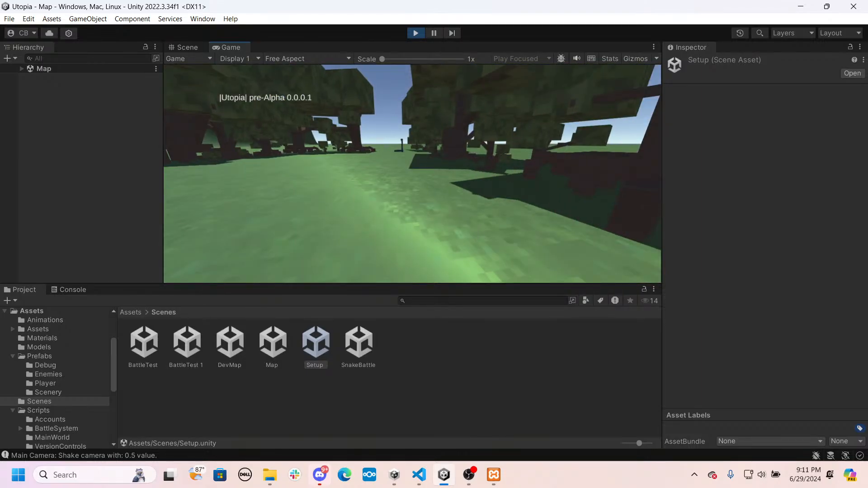
key(w)
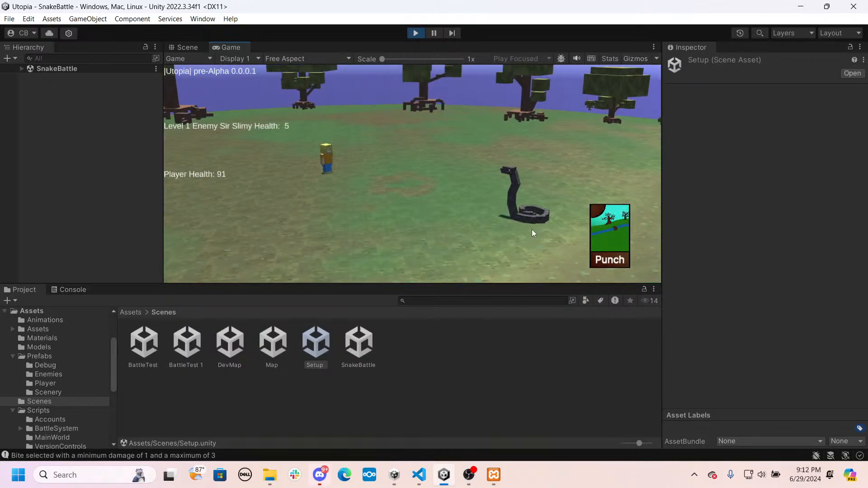
click(609, 222)
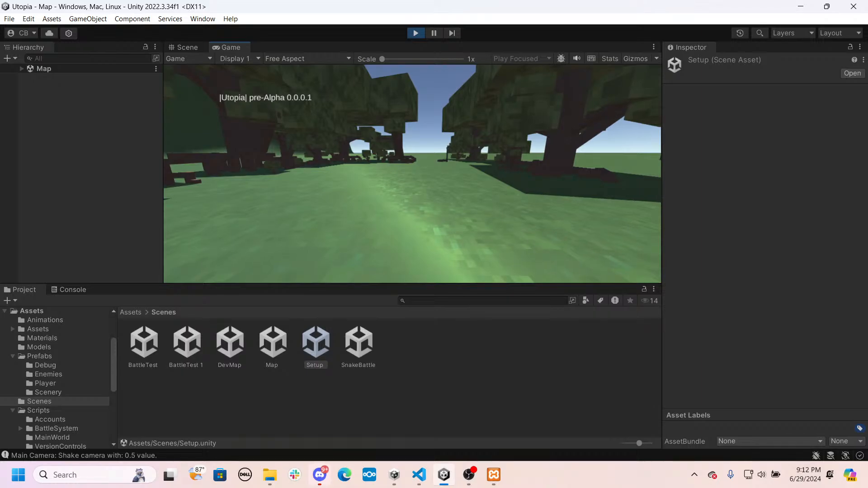
key(w)
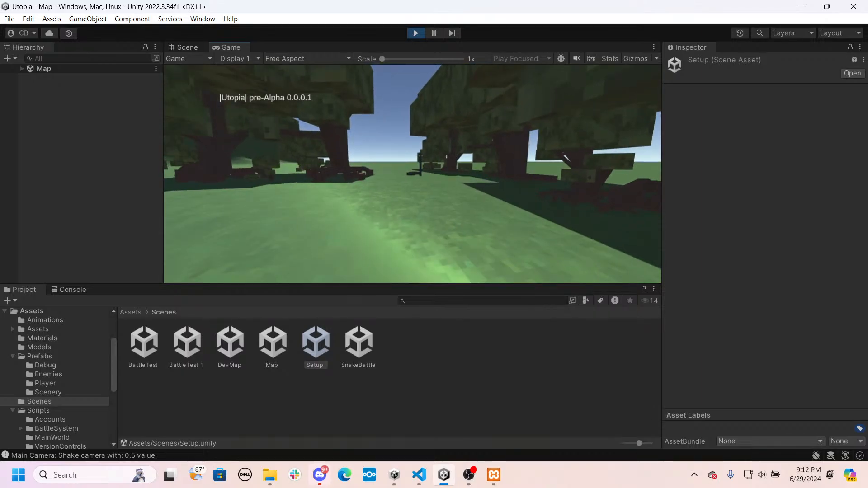
key(w)
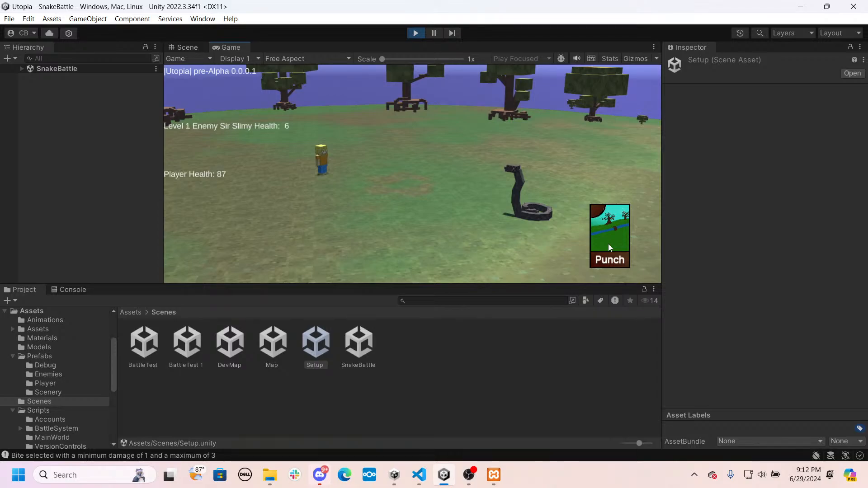
click(608, 245)
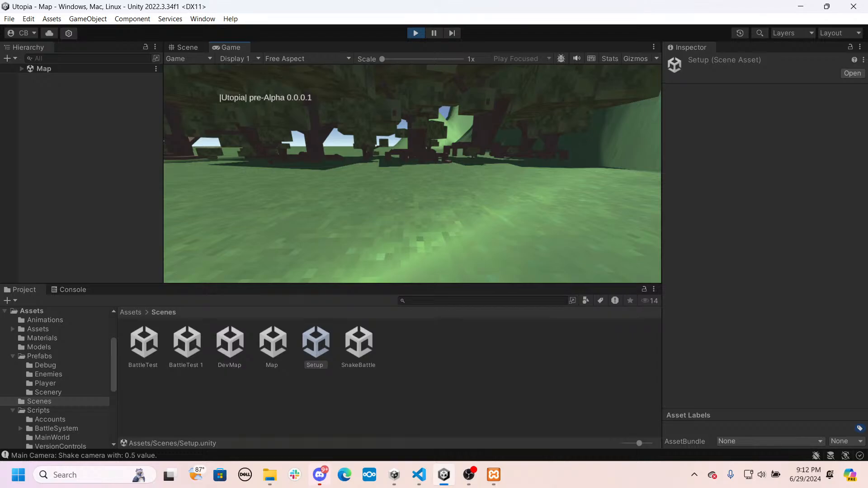
key(ctrl+p)
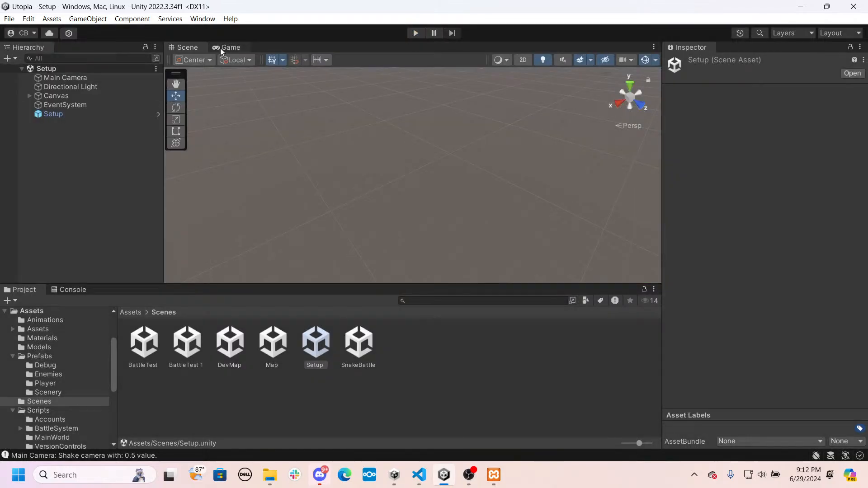
- Open the Map scene and delete its Area Light
double_click(273, 349)
right_drag(374, 203, 282, 234)
key(w)
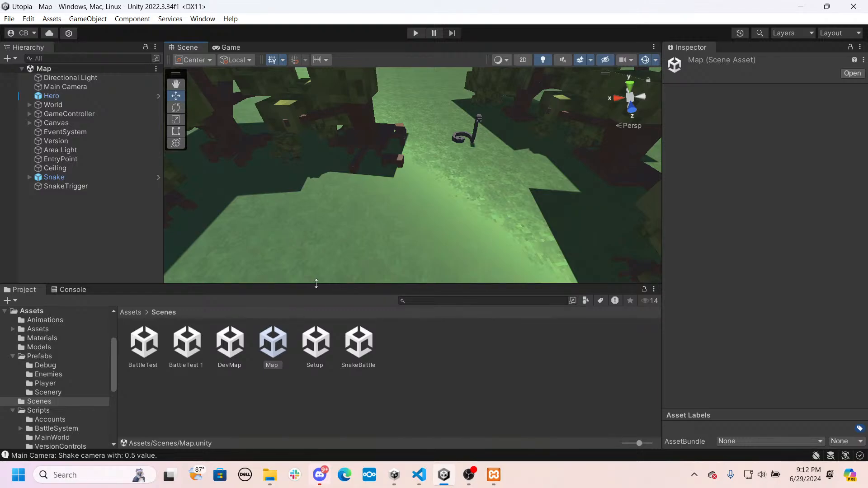
right_drag(316, 276, 360, 199)
key(d)
key(s)
key(e)
click(77, 150)
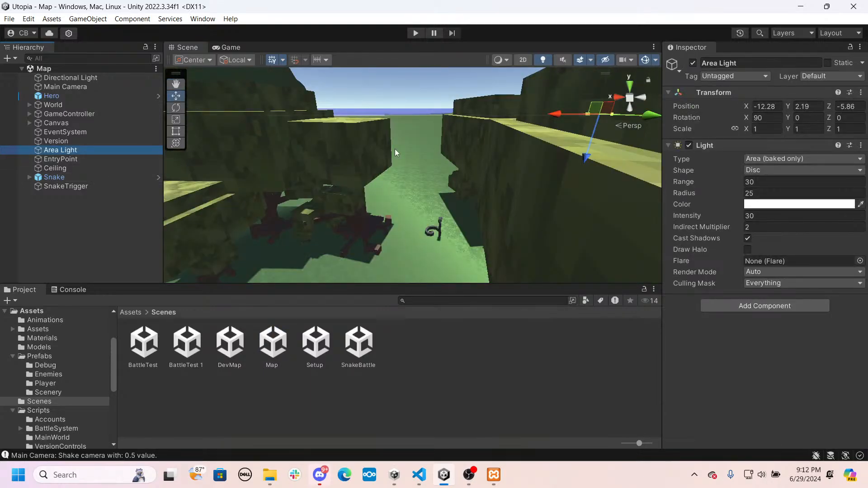
key(Delete)
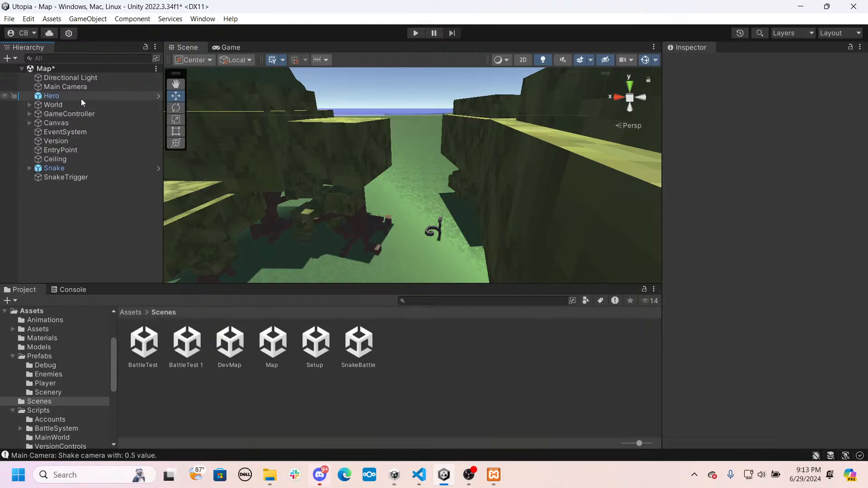
- Rotate the Directional Light with the Rotate tool to about X 181.2, Y -120, Z -90
click(67, 77)
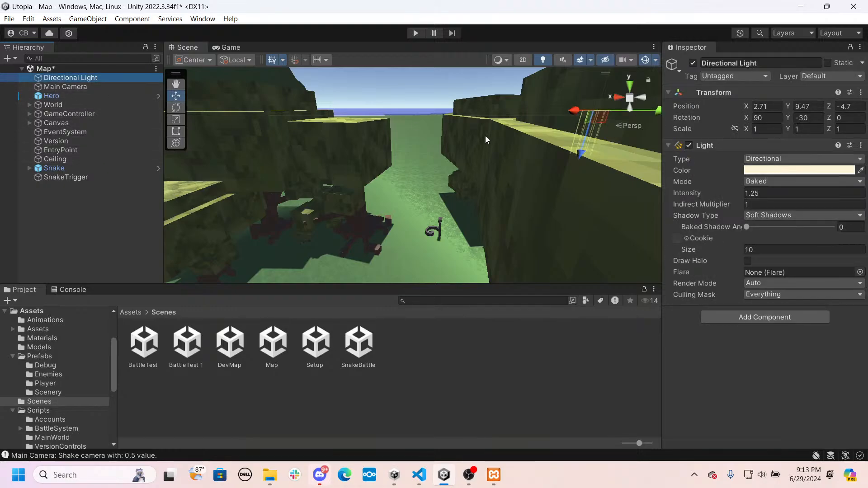
right_drag(485, 136, 506, 136)
key(e)
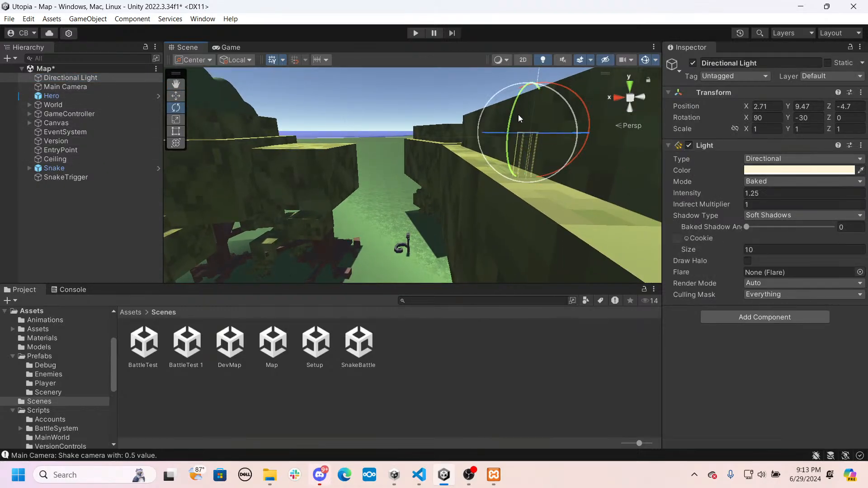
drag(518, 115, 670, 14)
right_drag(434, 158, 465, 160)
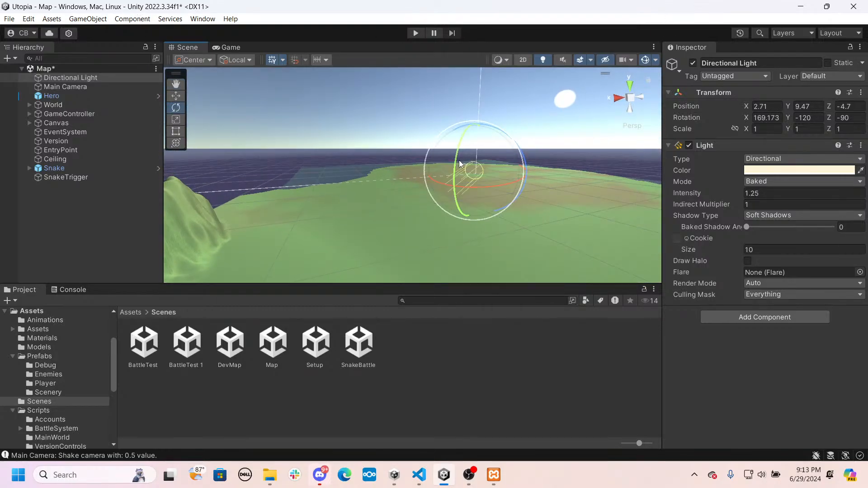
drag(460, 163, 468, 139)
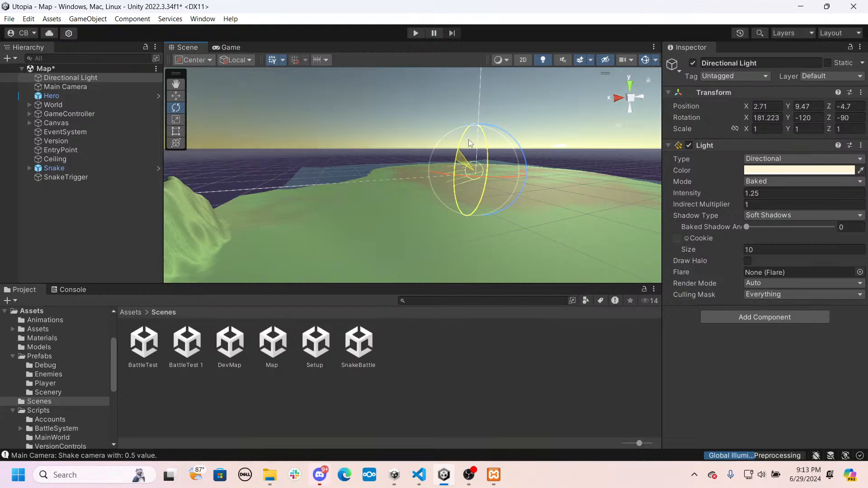
right_drag(468, 139, 330, 239)
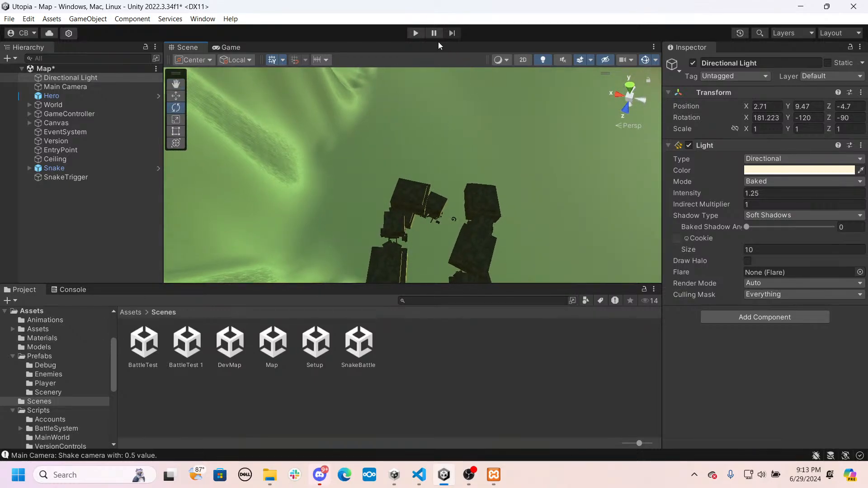
- Play the Map scene, walk the hero through the forest into the snake to check the lighting, and stop the game
click(415, 33)
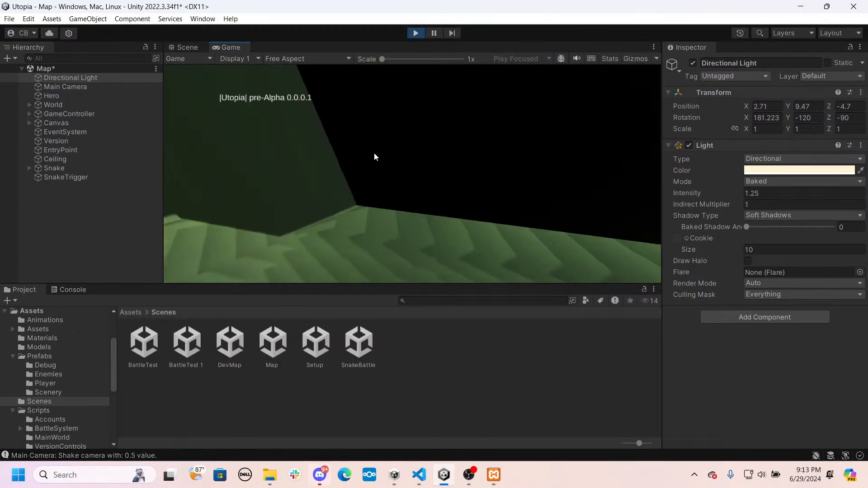
click(374, 153)
key(w)
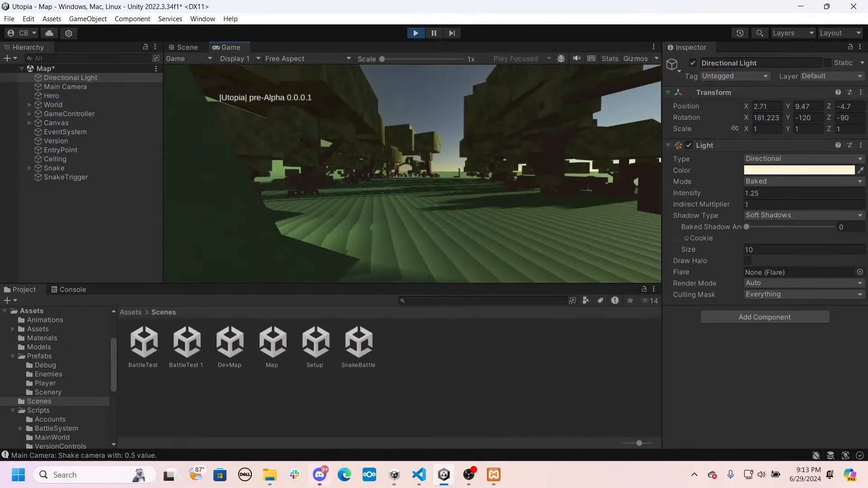
key(w)
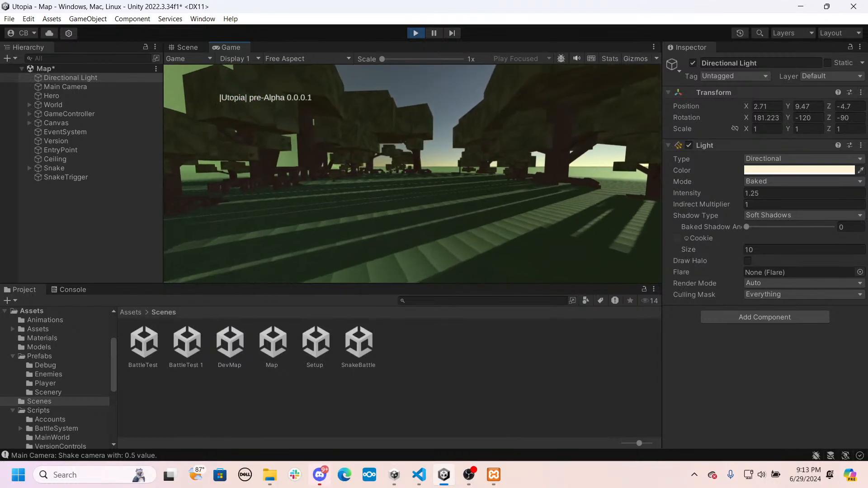
key(w)
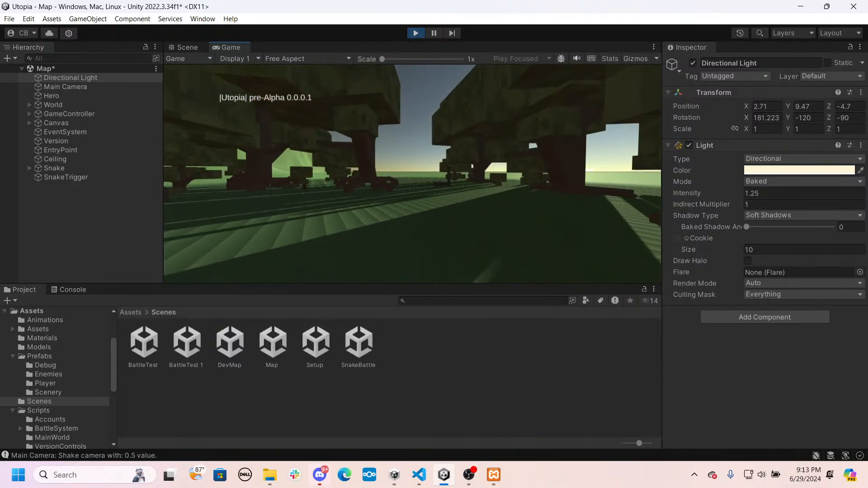
key(w)
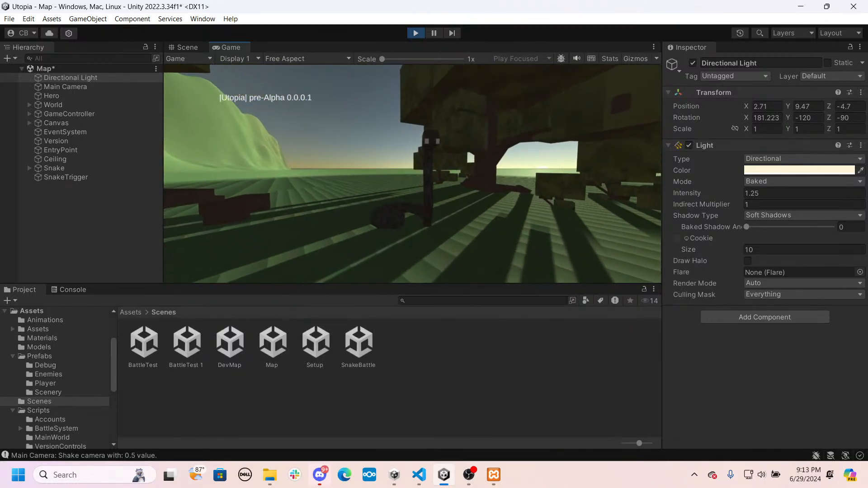
key(w)
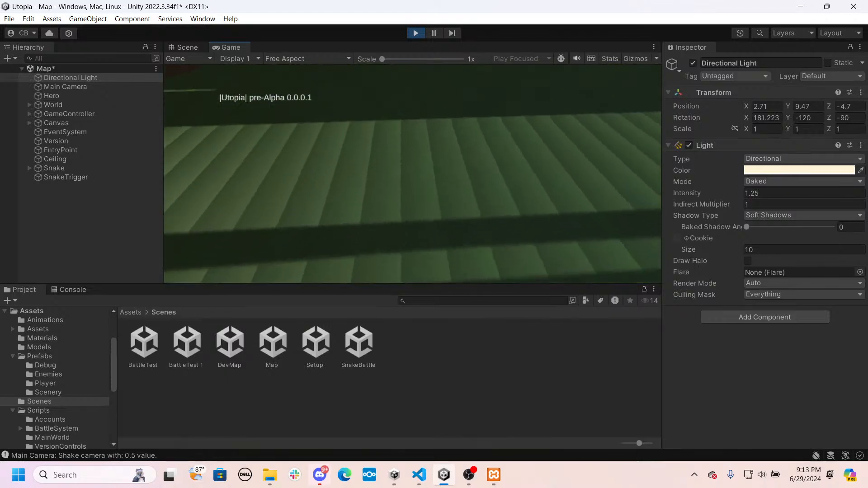
key(w)
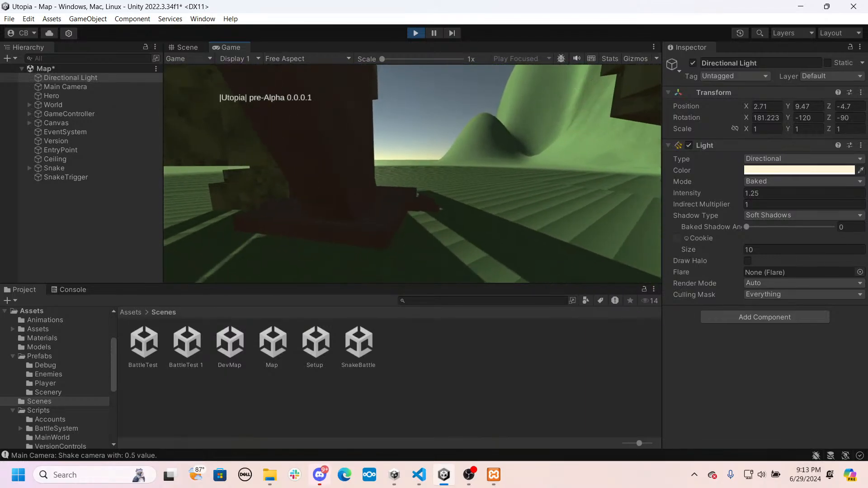
key(w)
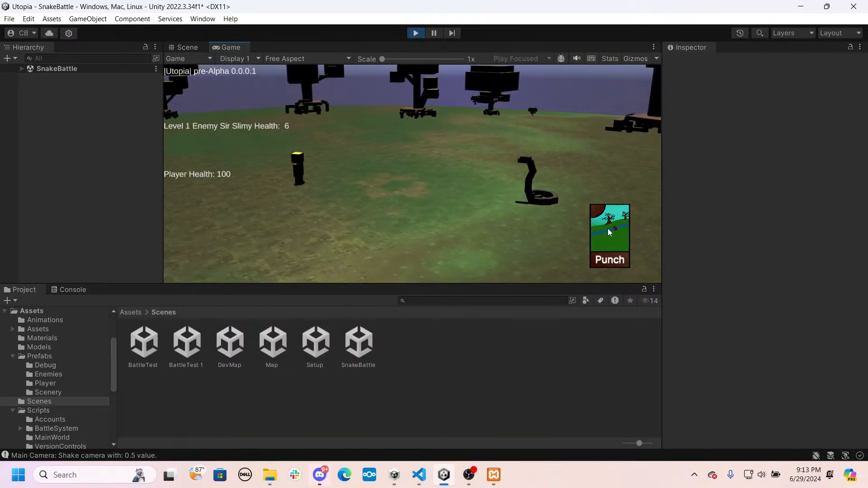
click(414, 34)
- Save the Map scene and add the Setup prefab from Prefabs/Debug to it with Do Load Main Game disabled
right_drag(460, 139, 226, 85)
key(ctrl+s)
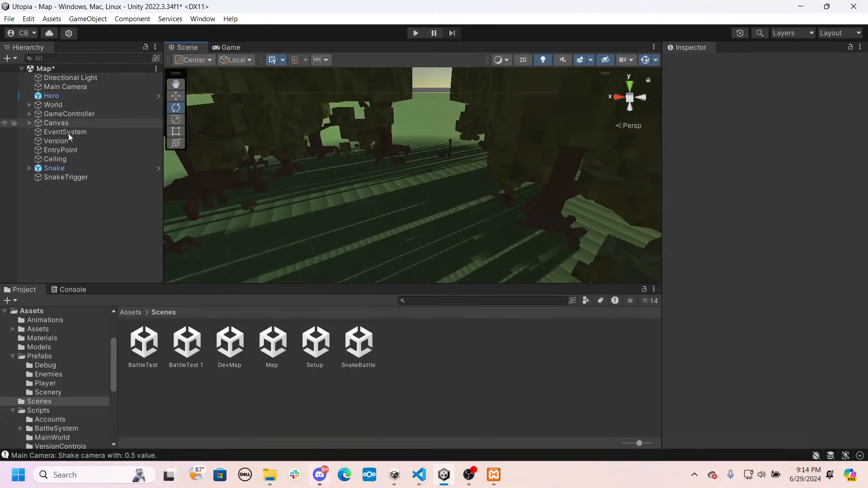
click(130, 312)
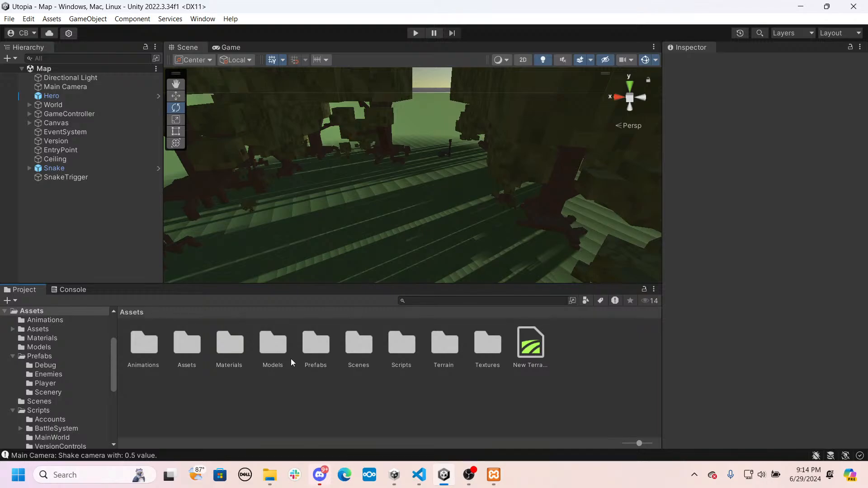
double_click(302, 341)
double_click(141, 346)
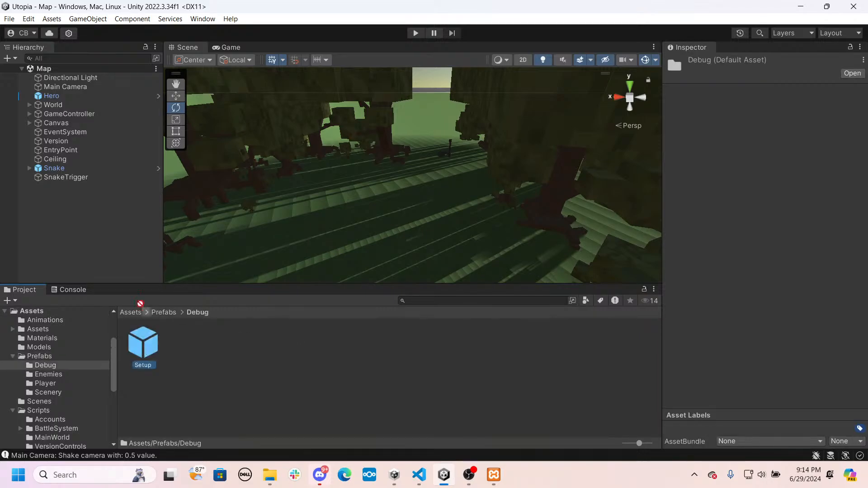
drag(143, 345, 103, 232)
click(763, 240)
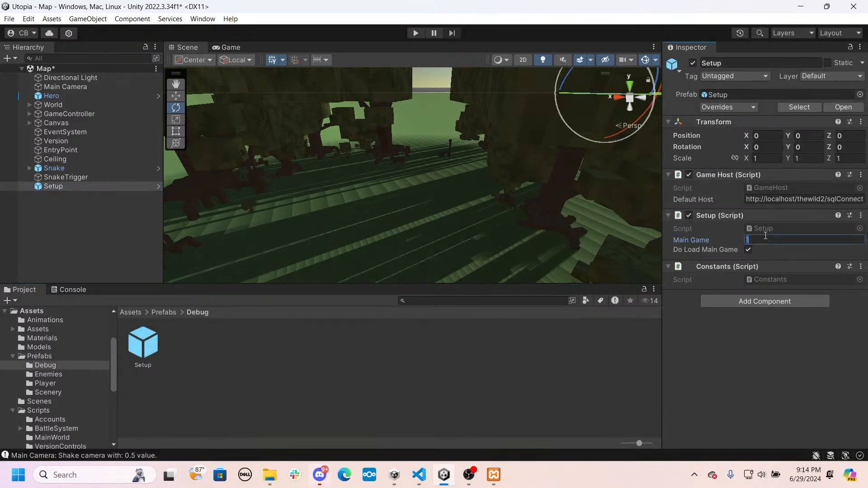
click(748, 250)
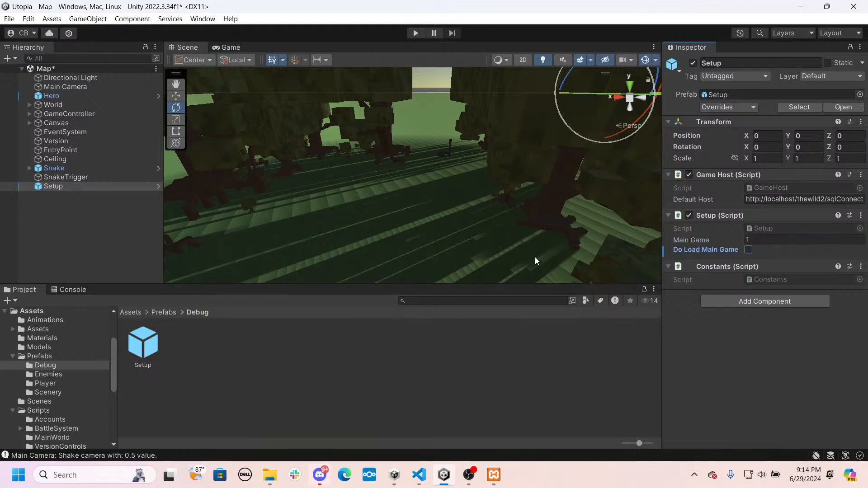
- Play the Map scene, fight the snake with the Punch card until the battle ends, and stop the game
click(415, 33)
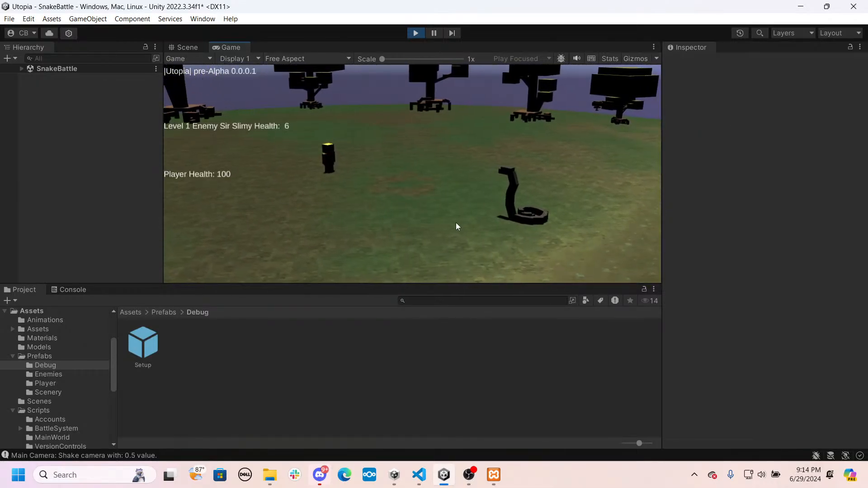
click(595, 235)
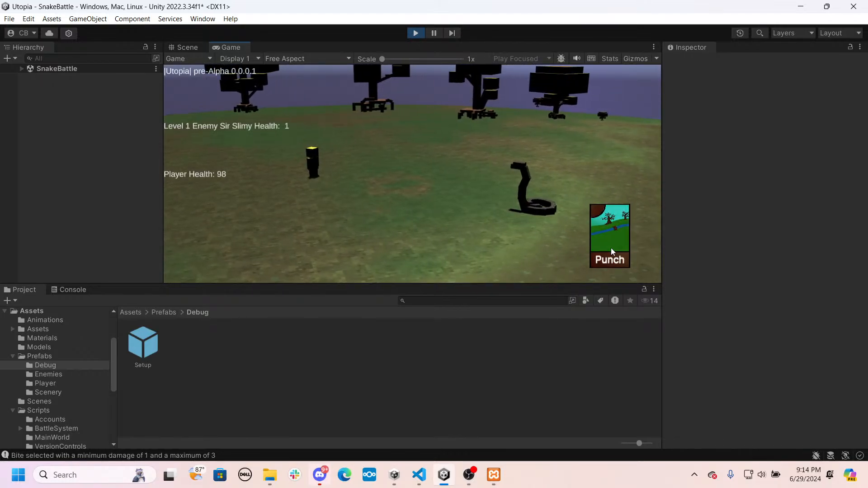
click(611, 248)
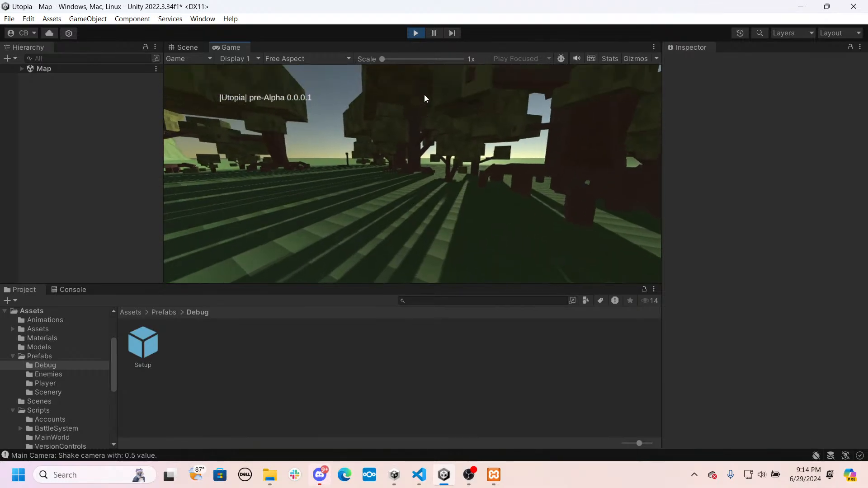
click(413, 34)
- Set the Directional Light's X rotation to 172 and its mode to Realtime
right_drag(414, 178, 426, 286)
key(w)
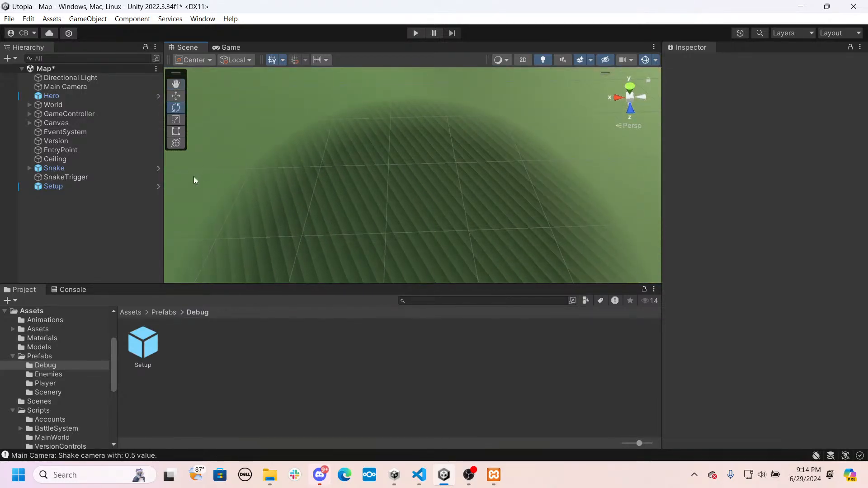
click(58, 79)
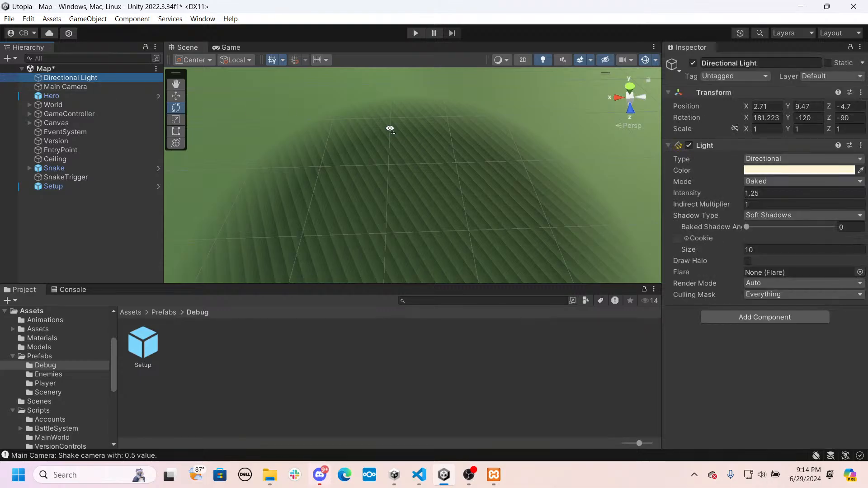
key(f)
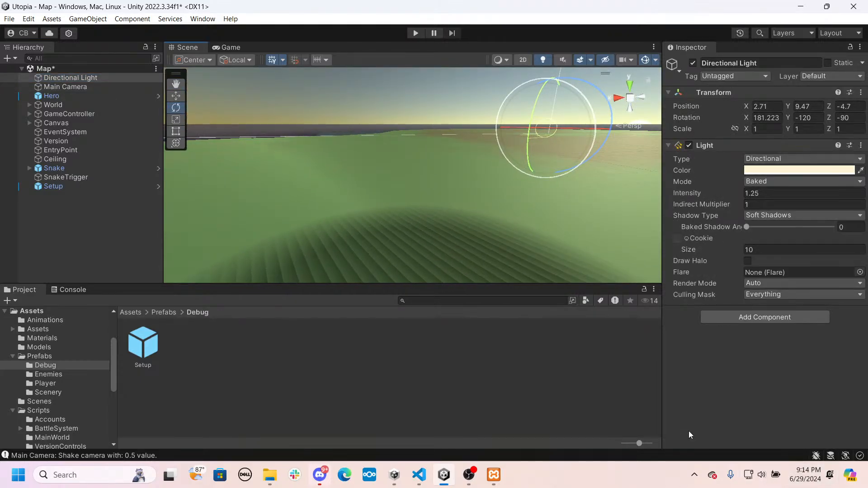
mouse_move(747, 119)
mouse_down()
mouse_move(806, 111)
mouse_move(20, 103)
mouse_move(712, 115)
mouse_move(548, 116)
mouse_move(656, 117)
mouse_up()
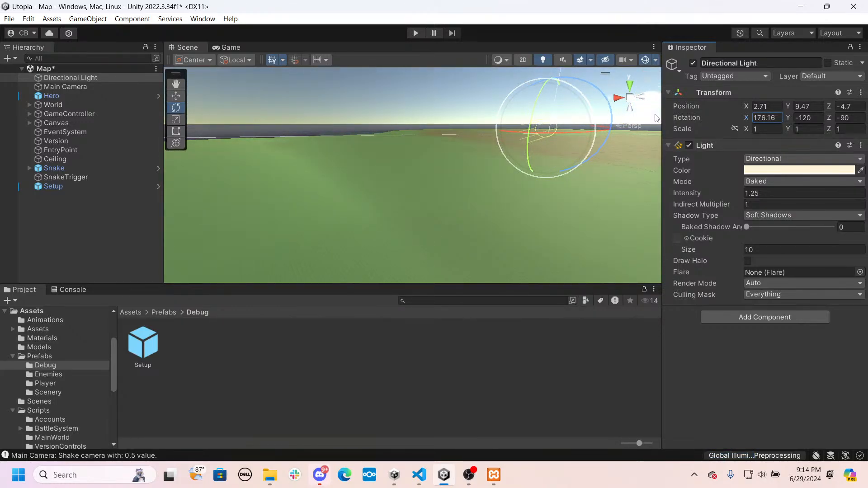
click(755, 181)
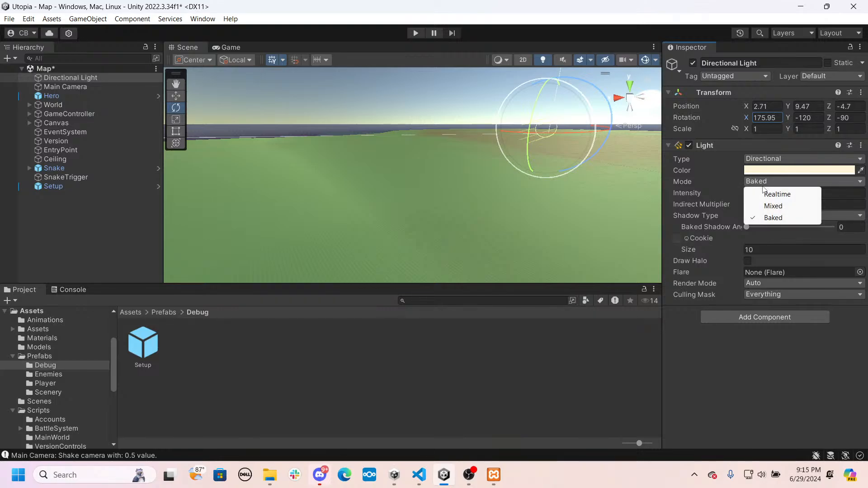
click(764, 190)
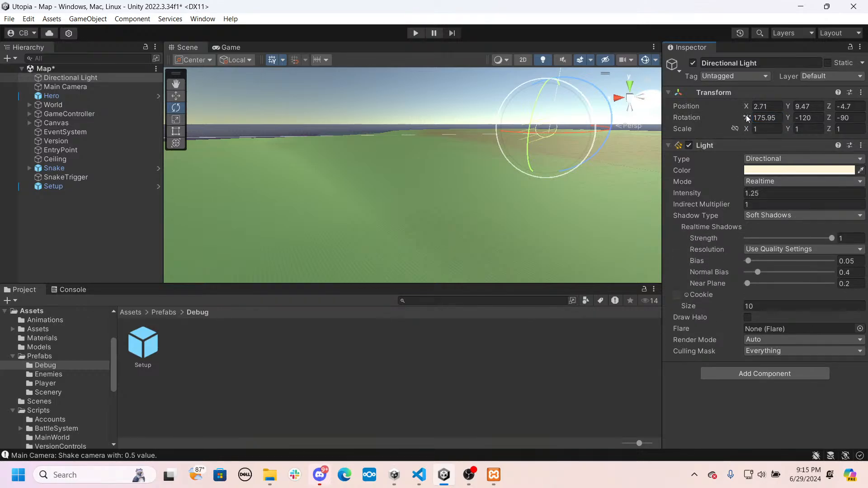
mouse_move(746, 115)
mouse_down()
mouse_move(721, 113)
mouse_move(737, 112)
mouse_up()
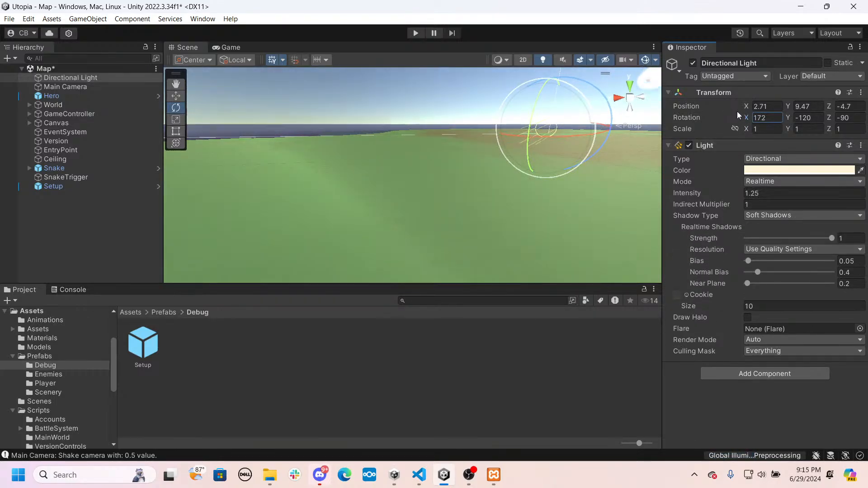
- Run the Map scene briefly to check the realtime lighting, stop it, and inspect the shadows around the trees
click(416, 33)
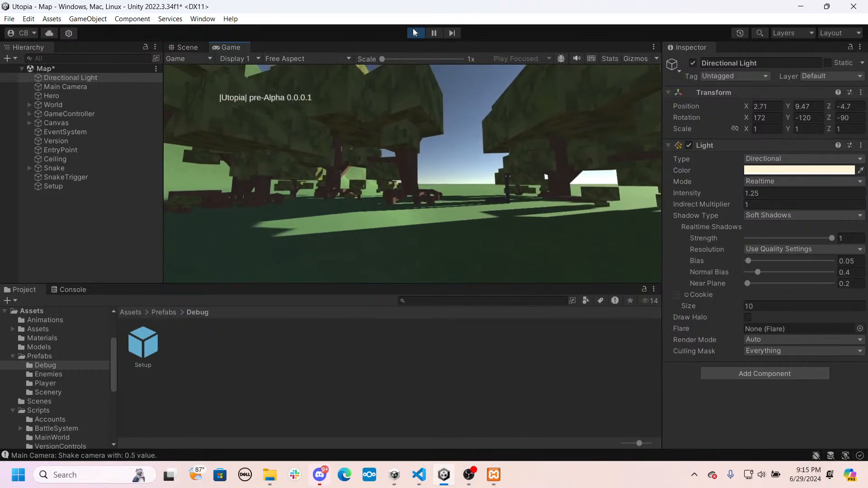
click(415, 32)
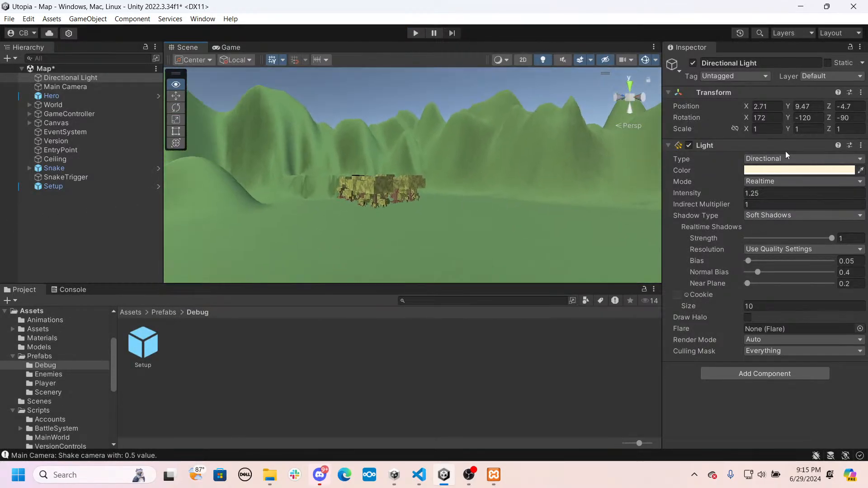
key(w)
right_drag(785, 151, 781, 282)
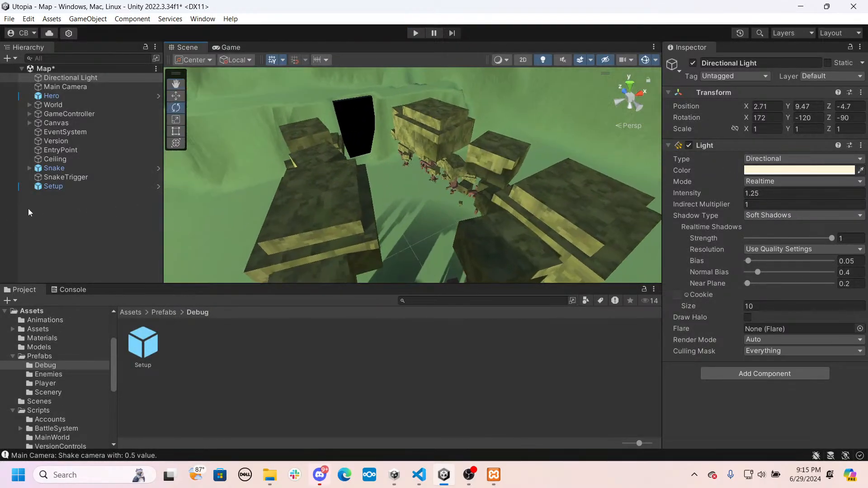
- Deactivate the Ceiling object in the Map scene
click(52, 160)
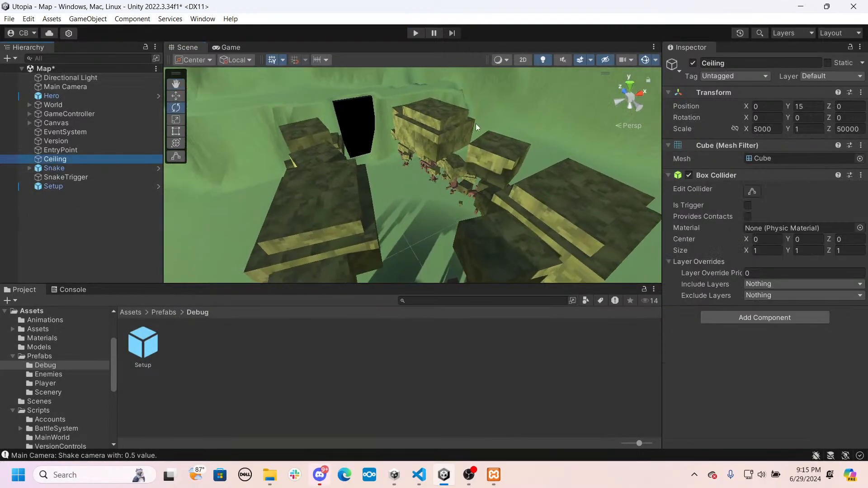
click(693, 62)
scroll(328, 203, up, 3)
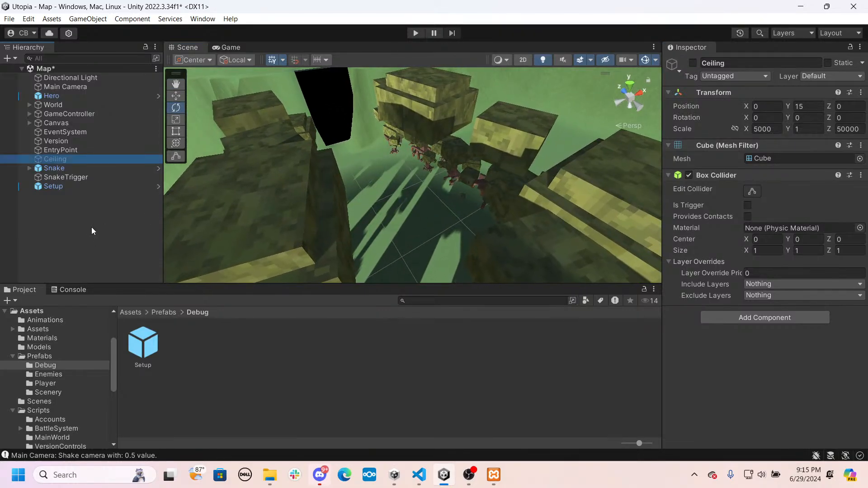
- Create two empty root objects in the Map scene named Enemies and EnemyTriggers
right_click(91, 227)
click(153, 346)
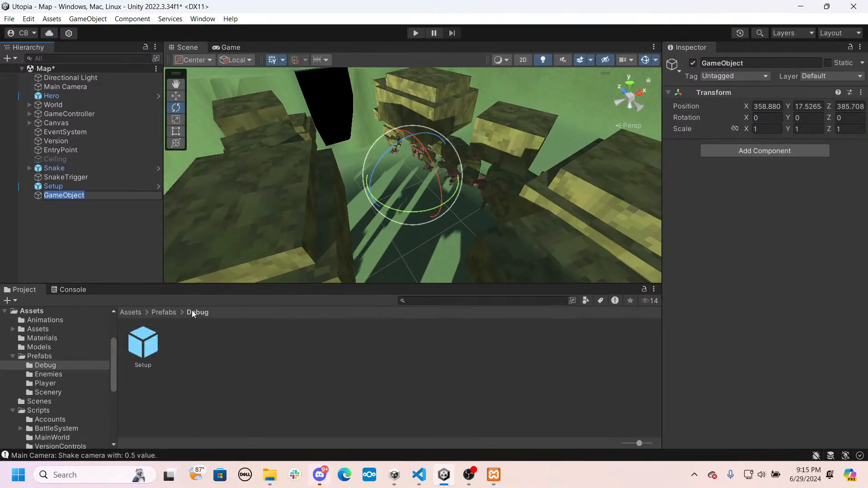
text(Enemies)
key(Return)
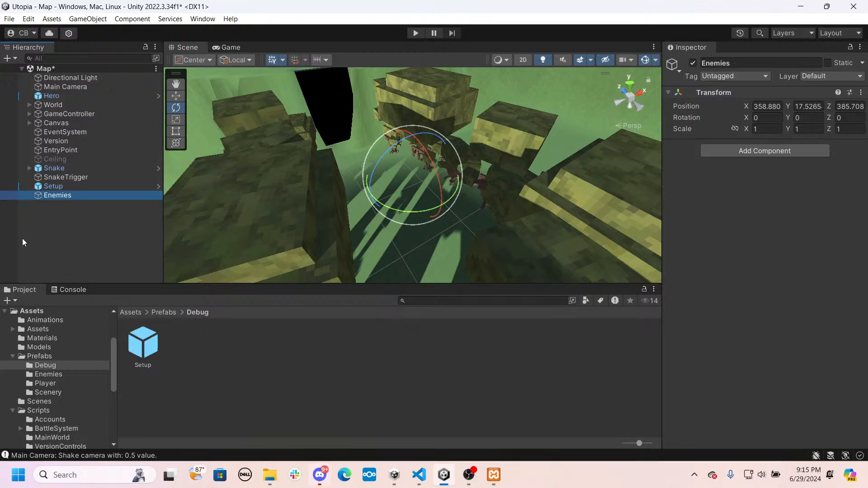
right_click(69, 240)
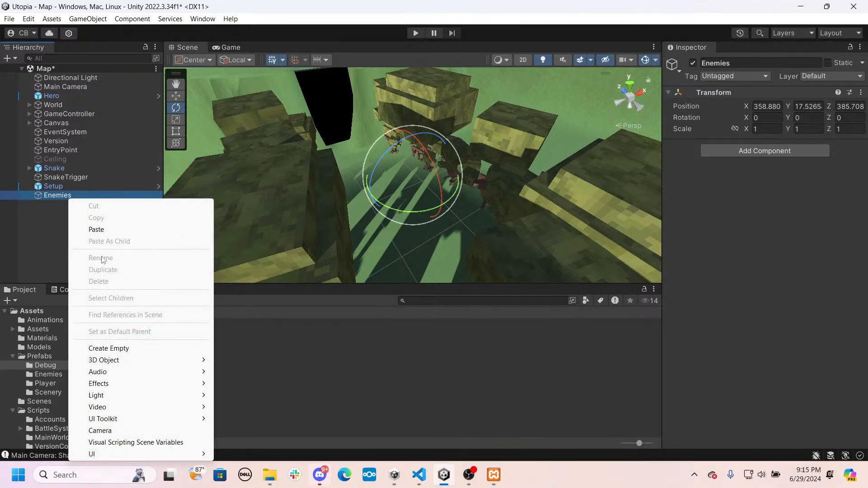
click(117, 349)
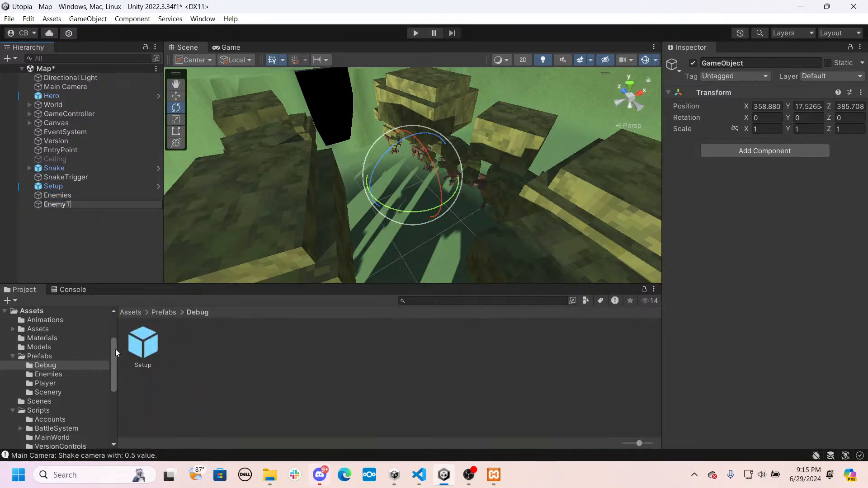
key(Return)
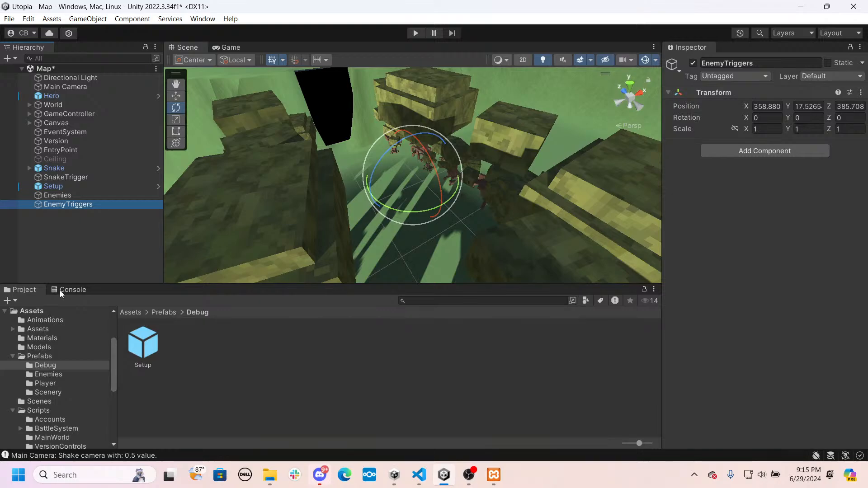
- Parent SnakeTrigger under EnemyTriggers and Snake under Enemies
click(63, 177)
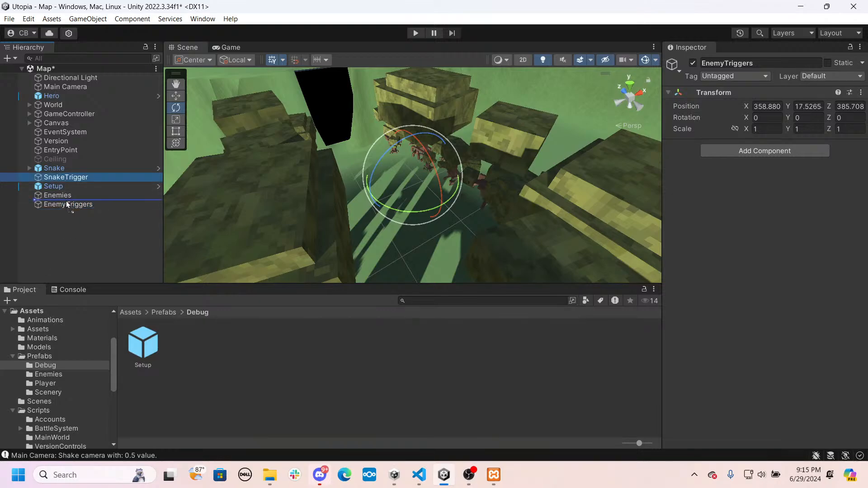
drag(67, 204, 64, 204)
drag(62, 168, 63, 186)
click(32, 179)
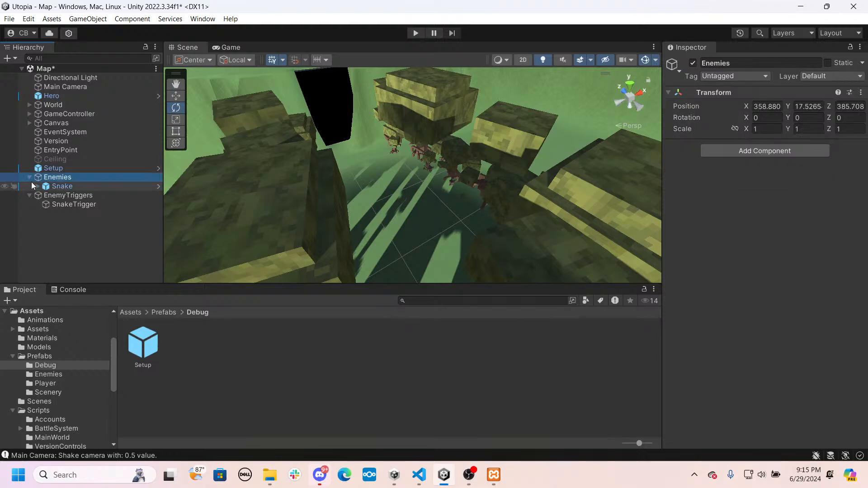
- Collapse the Enemies and EnemyTriggers groups and move Setup below EnemyTriggers in the Map hierarchy
click(30, 178)
click(30, 186)
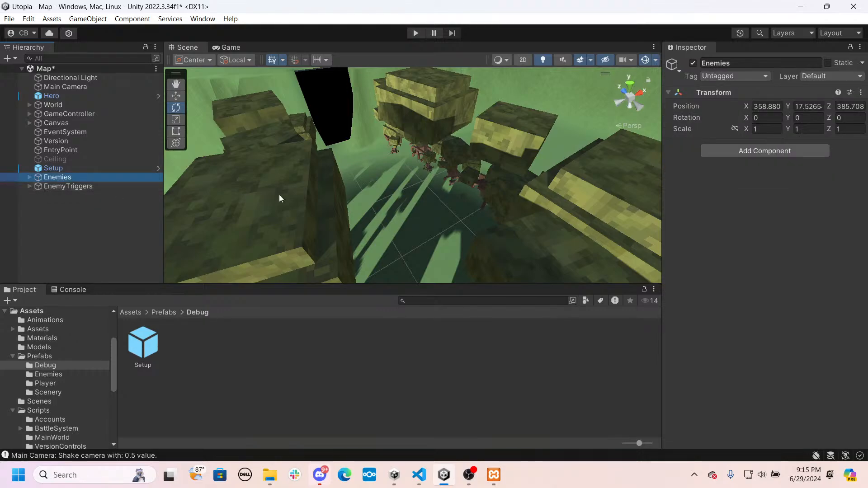
drag(93, 168, 97, 191)
- Select the Terrain and switch it to Paint Texture with the brown New Layer 1 as the active layer
right_drag(389, 197, 357, 161)
click(357, 161)
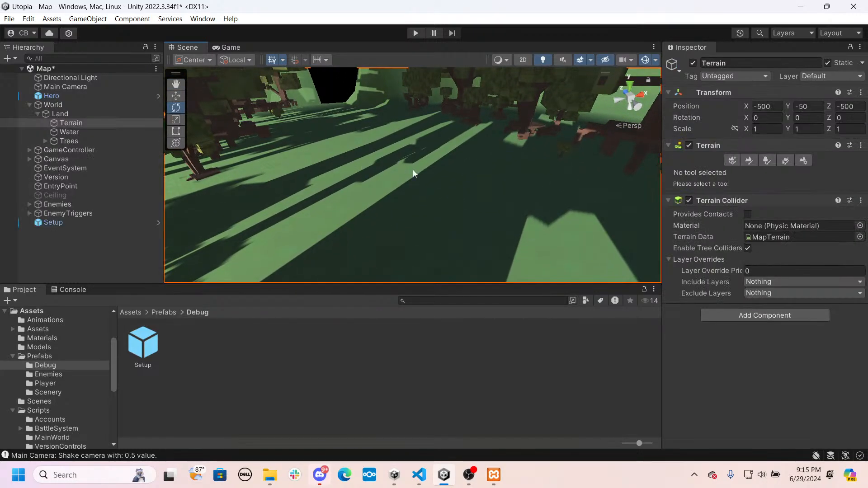
click(748, 161)
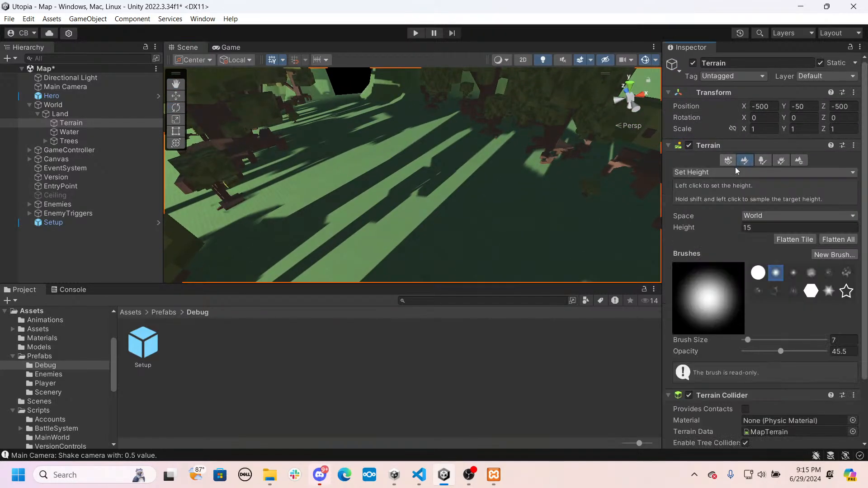
click(764, 217)
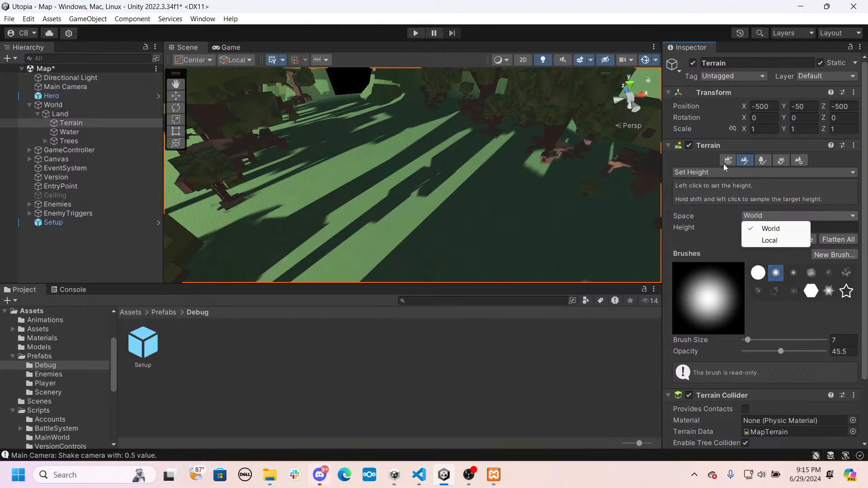
click(721, 173)
click(732, 196)
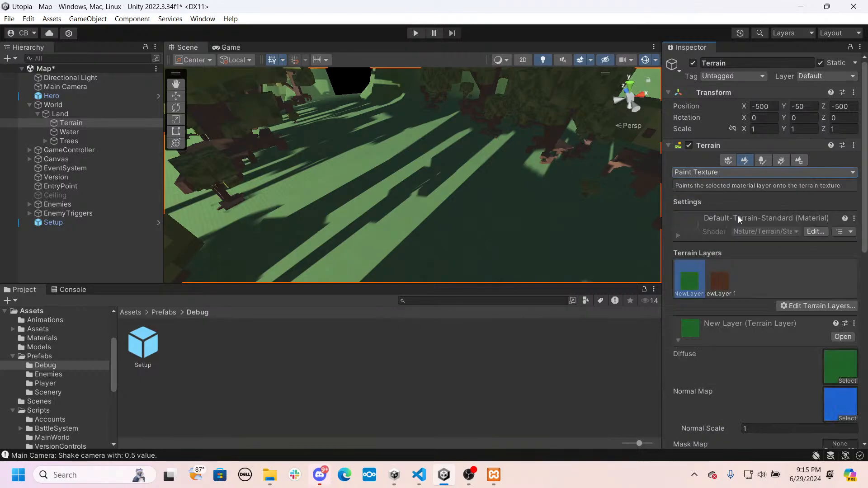
click(723, 283)
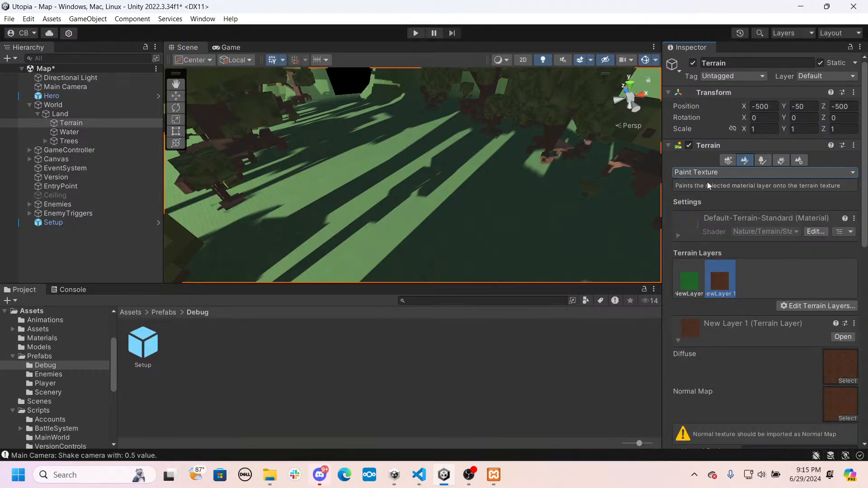
- Try a smoothness of 1 on New Layer 1, inspect the ground surface, and reset the smoothness to 0
scroll(752, 225, down, 5)
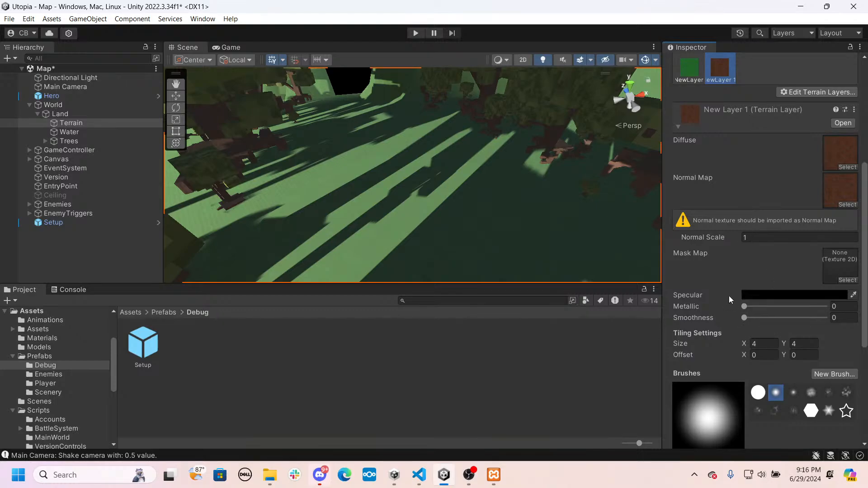
drag(744, 318, 813, 318)
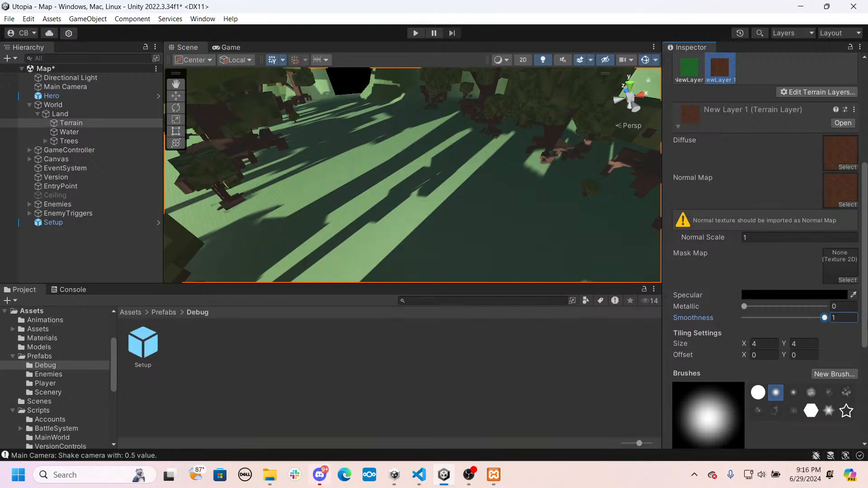
right_drag(435, 210, 362, 224)
key(w)
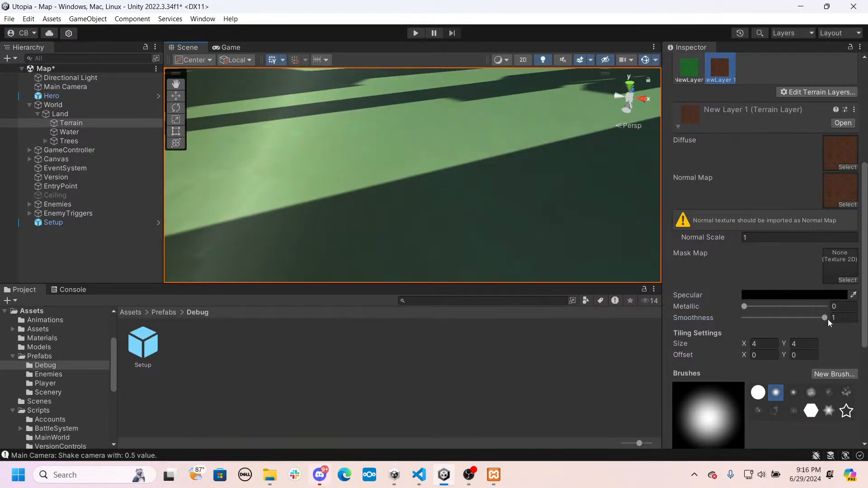
drag(825, 319, 281, 303)
- Configure the texture brush as the smaller soft round tip with size 1.94931 and opacity 10.1
right_drag(341, 200, 359, 169)
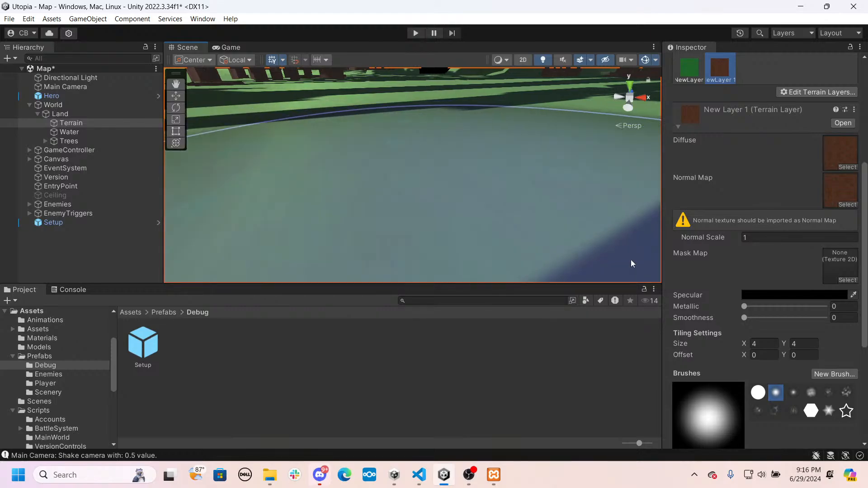
scroll(699, 281, down, 3)
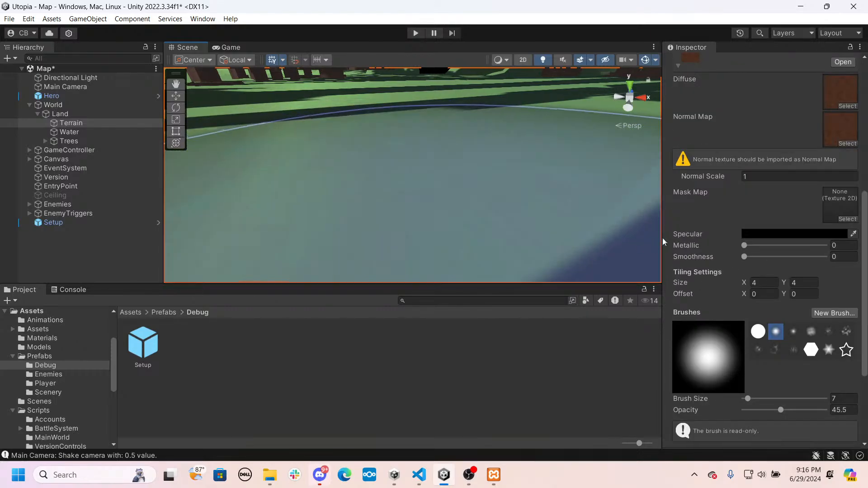
scroll(769, 283, down, 6)
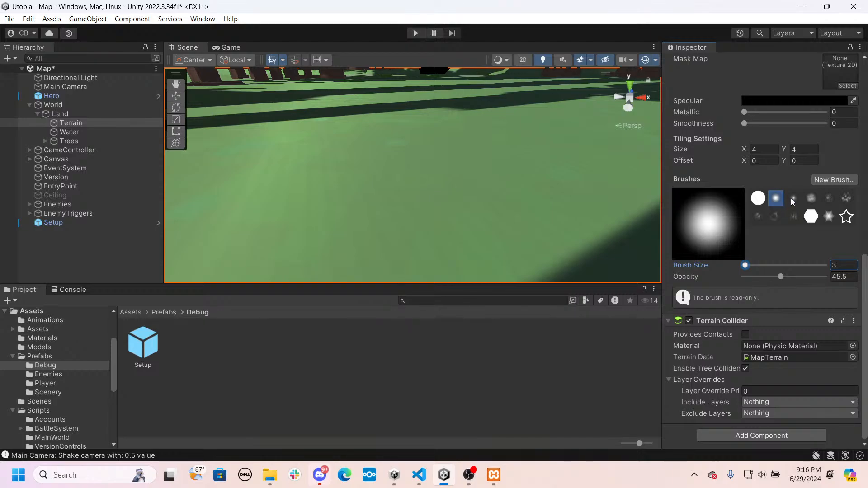
click(792, 200)
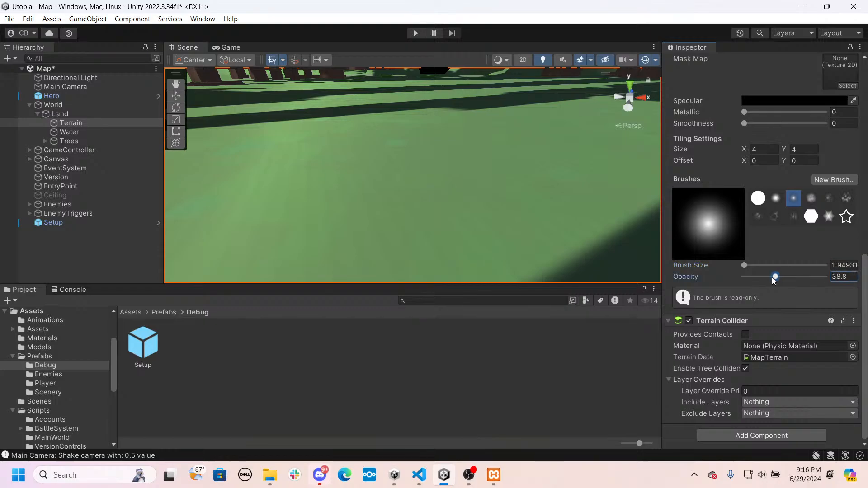
drag(749, 278, 751, 277)
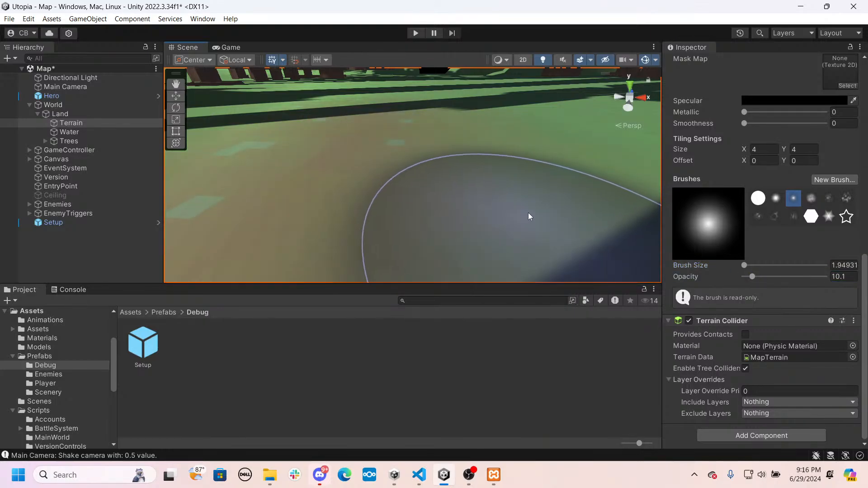
- Paint faint brown dirt patches onto the open grass strip between the trees using New Layer 1
mouse_move(528, 212)
right_down()
mouse_move(331, 138)
mouse_move(465, 188)
mouse_move(367, 193)
right_up()
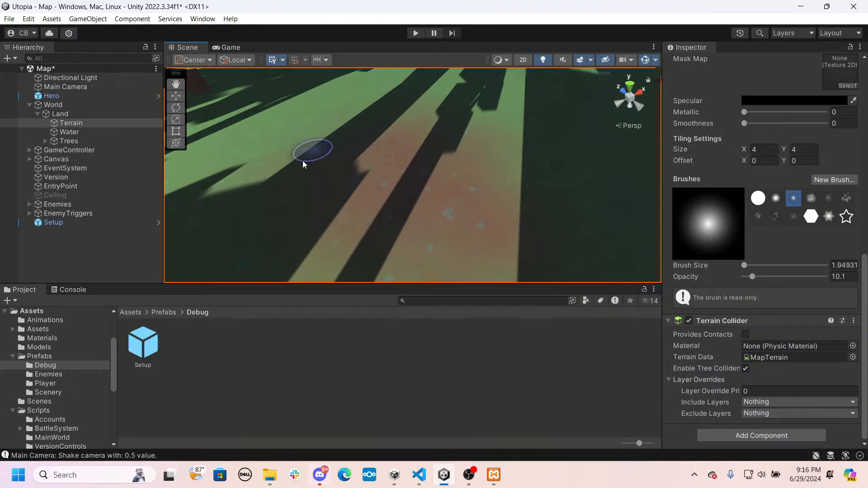
key(s)
mouse_move(418, 121)
right_down()
mouse_move(448, 114)
mouse_move(492, 124)
mouse_move(496, 145)
mouse_move(476, 141)
mouse_move(320, 175)
mouse_move(327, 168)
right_up()
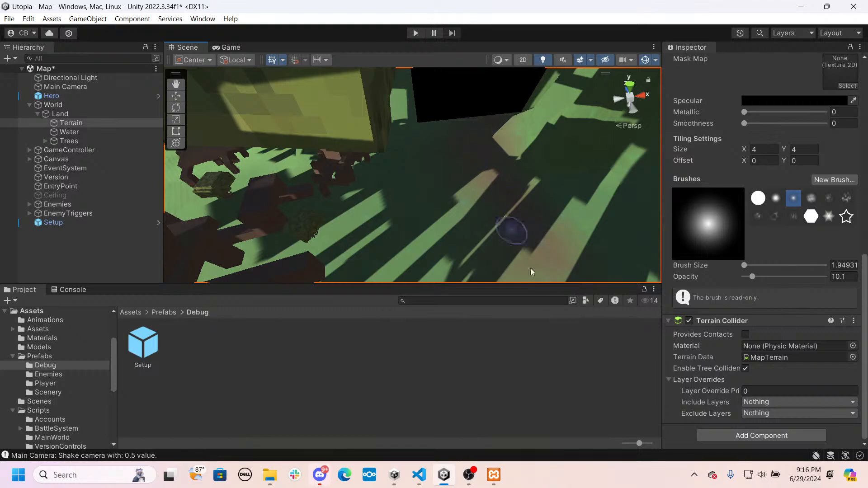
mouse_move(536, 259)
right_down()
mouse_move(599, 250)
mouse_move(465, 225)
mouse_move(468, 265)
mouse_move(493, 257)
mouse_move(477, 180)
right_up()
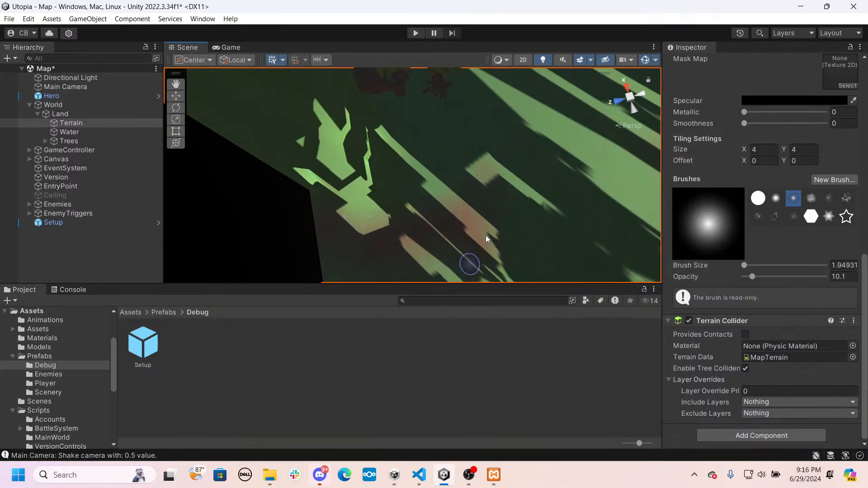
mouse_move(596, 164)
right_down()
mouse_move(430, 171)
mouse_move(537, 103)
right_up()
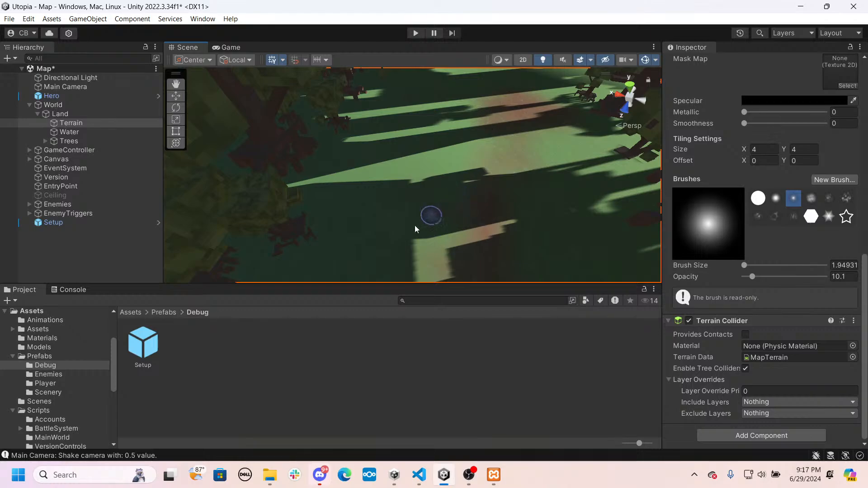
- Switch to the wider soft round brush and paint more brown dirt patches across the shaded ground beside the trees
click(774, 198)
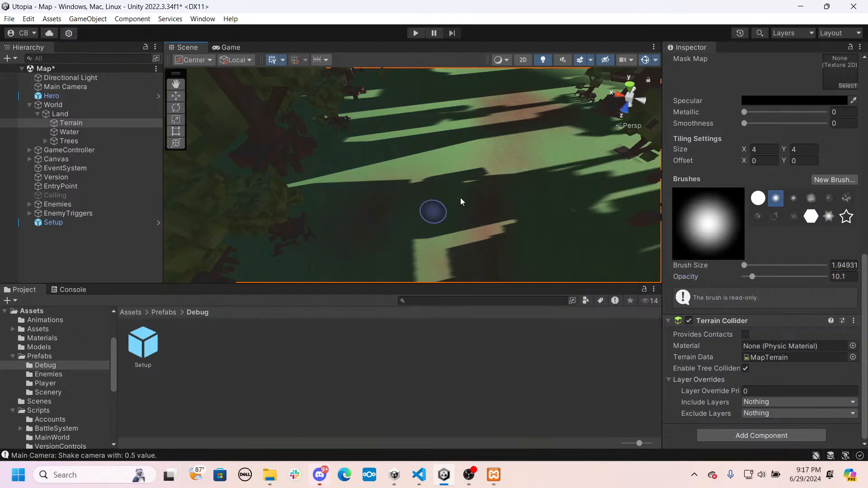
mouse_move(388, 217)
right_down()
mouse_move(514, 213)
mouse_move(554, 232)
right_up()
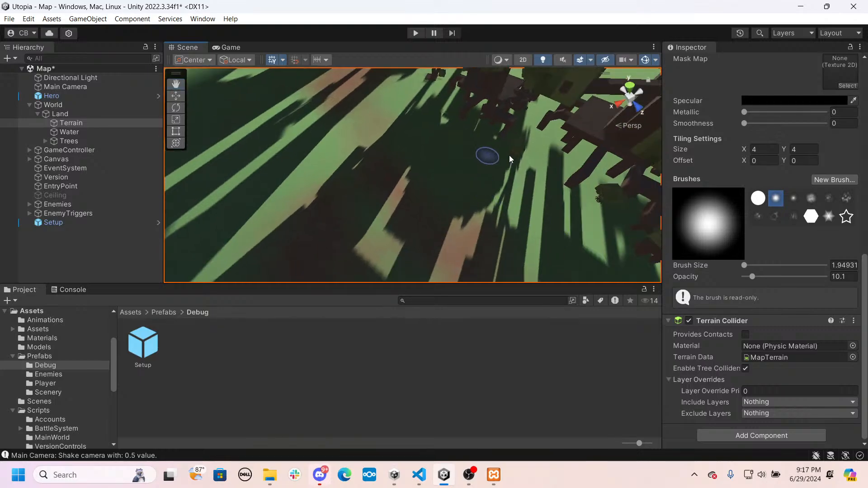
mouse_move(510, 159)
mouse_down()
mouse_move(524, 183)
mouse_move(581, 188)
mouse_move(580, 144)
mouse_up()
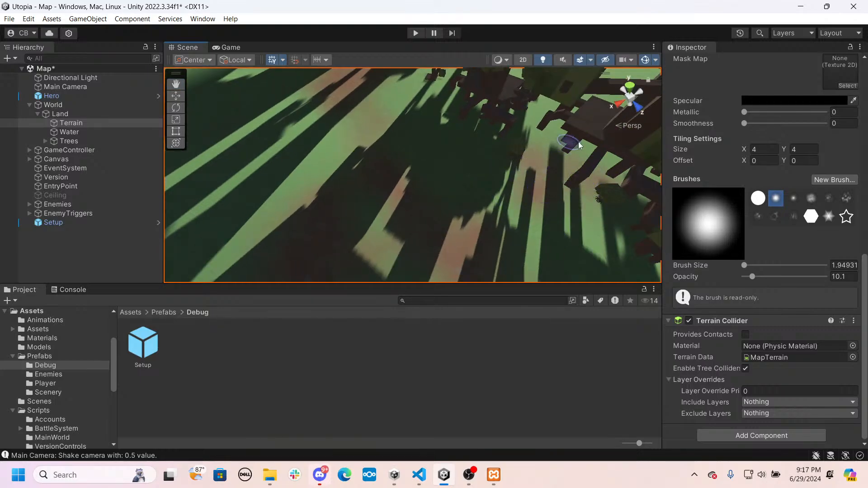
mouse_move(616, 242)
right_down()
mouse_move(416, 131)
mouse_move(412, 119)
mouse_move(232, 243)
mouse_move(413, 201)
right_up()
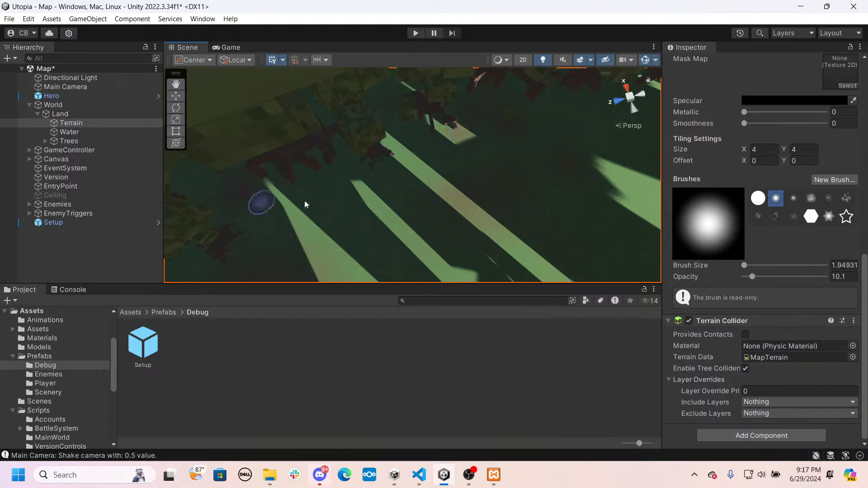
mouse_move(381, 215)
right_down()
mouse_move(508, 180)
mouse_move(509, 127)
mouse_move(507, 164)
right_up()
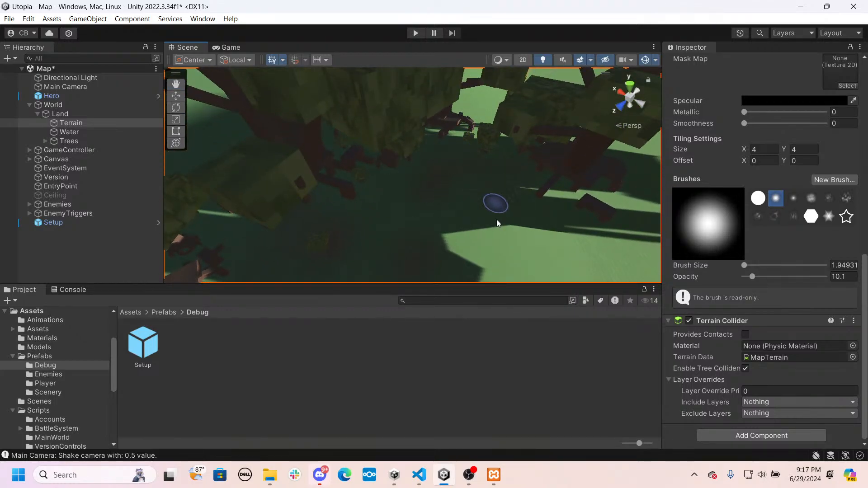
mouse_move(389, 199)
right_down()
mouse_move(565, 182)
mouse_move(466, 240)
right_up()
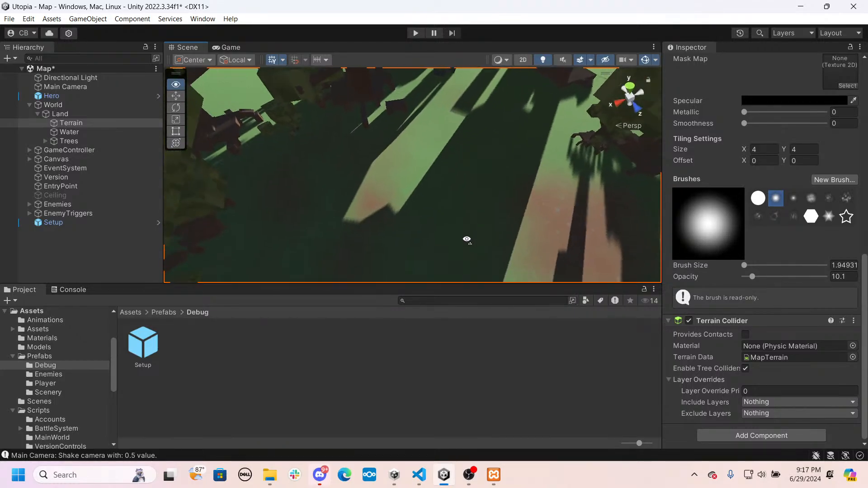
- Paint further brown dirt patches on the ground around the tree roots and the snake
mouse_move(482, 172)
right_down()
mouse_move(776, 189)
mouse_move(720, 105)
mouse_move(668, 122)
right_up()
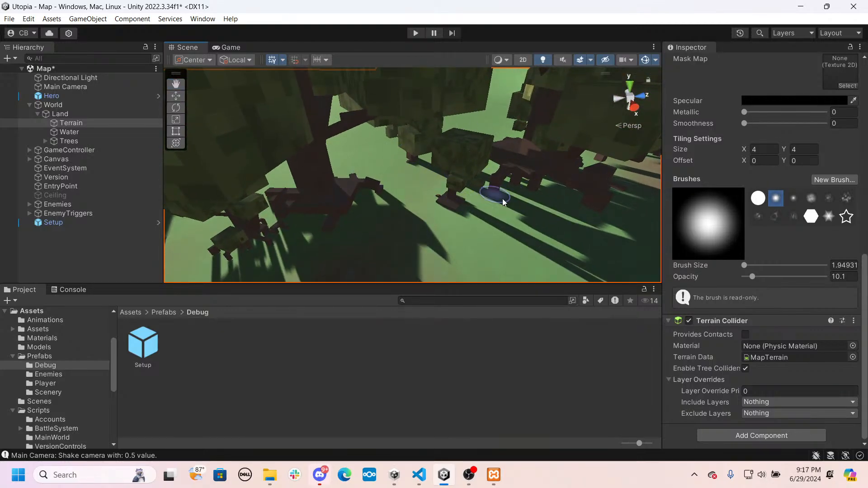
mouse_move(523, 199)
right_down()
mouse_move(320, 198)
mouse_move(400, 226)
mouse_move(446, 217)
mouse_move(457, 184)
right_up()
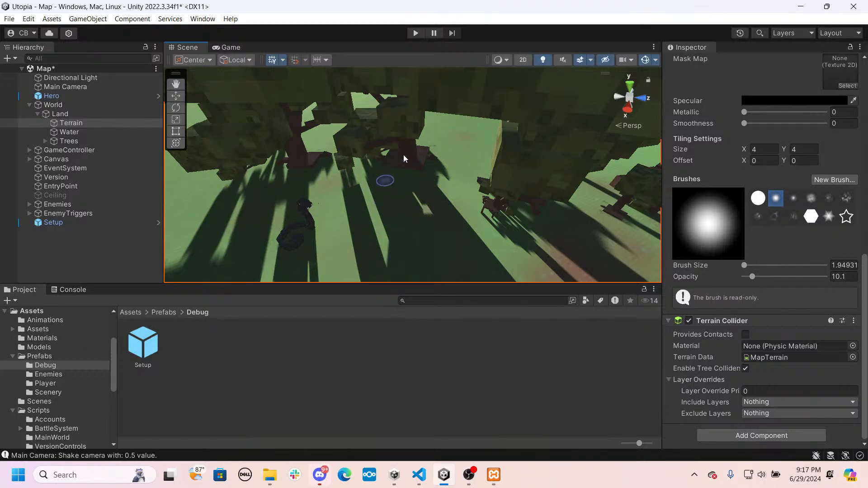
right_drag(472, 161, 311, 209)
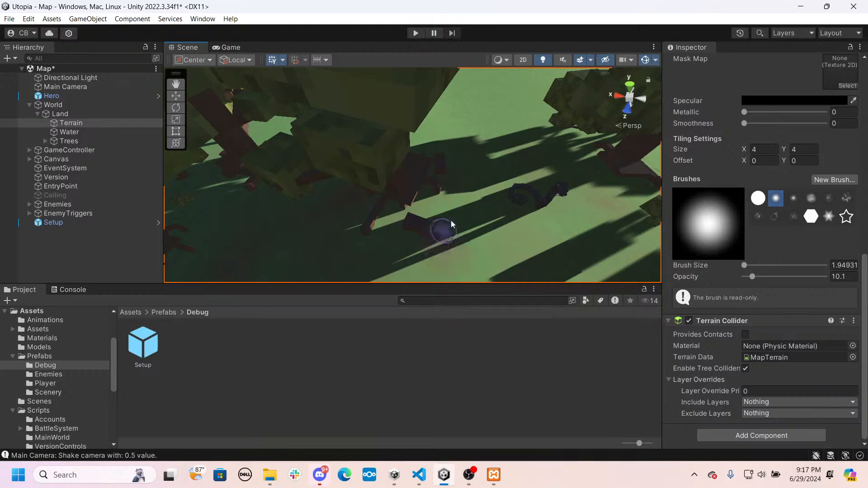
mouse_move(405, 232)
right_down()
mouse_move(620, 290)
mouse_move(35, 256)
mouse_move(112, 165)
mouse_move(120, 171)
right_up()
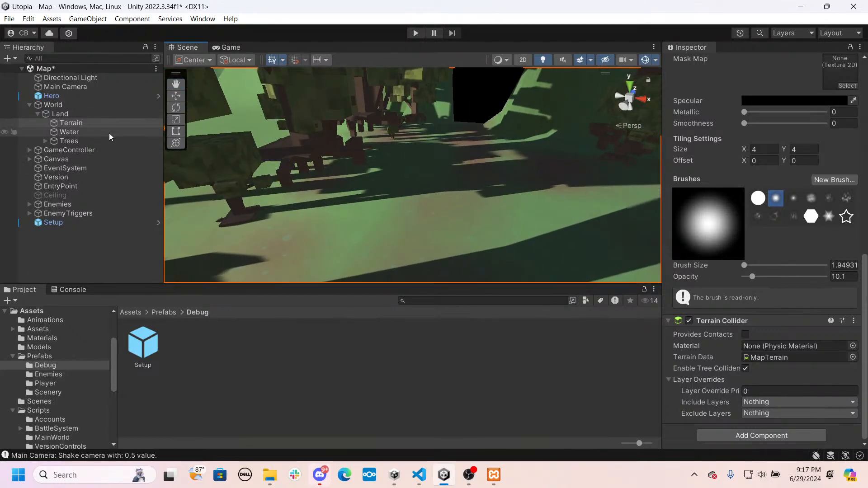
- Switch the Terrain to Set Height with a World height of -5 and the smaller soft round brush
click(72, 124)
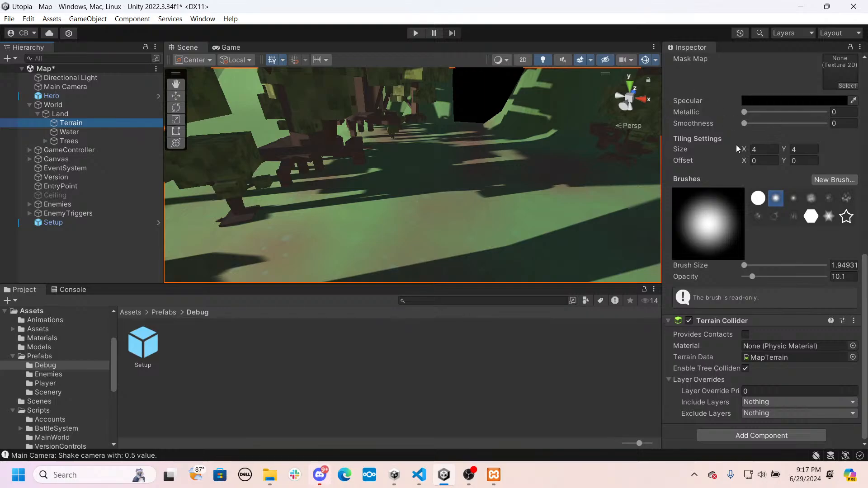
scroll(734, 203, up, 10)
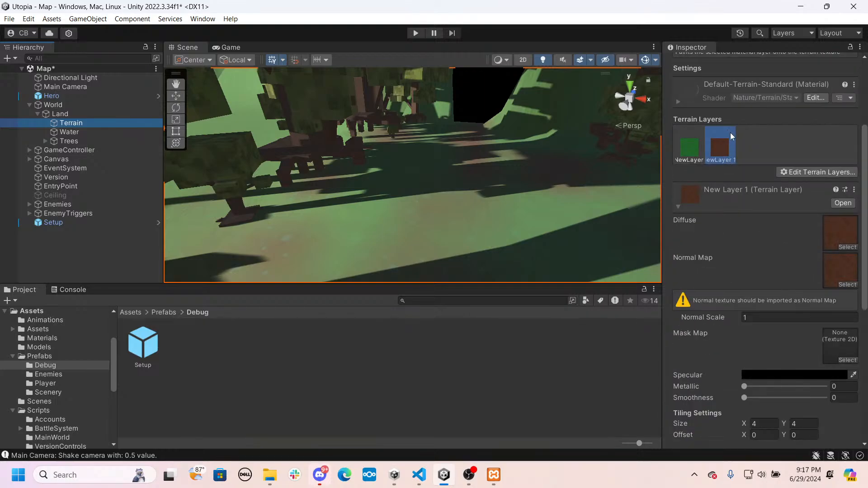
click(733, 160)
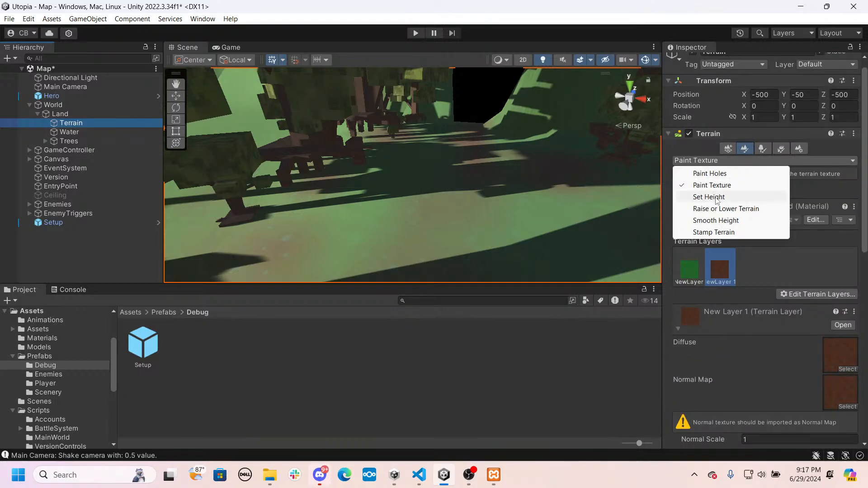
click(737, 197)
click(754, 214)
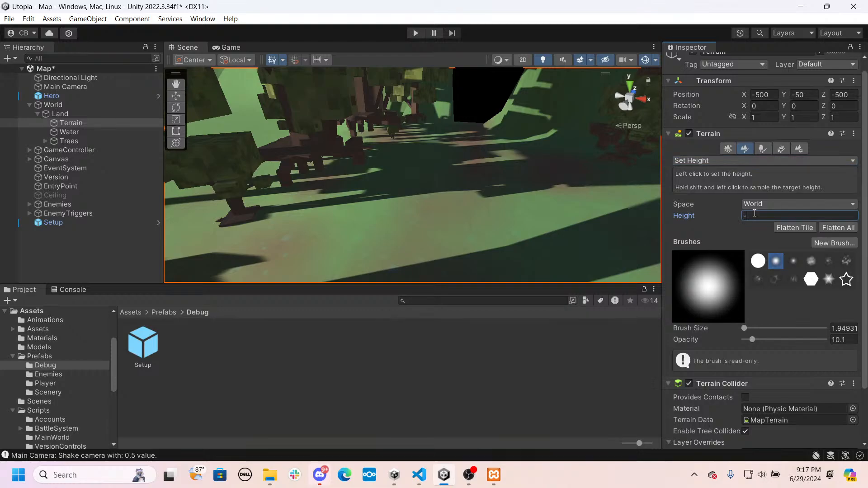
click(791, 262)
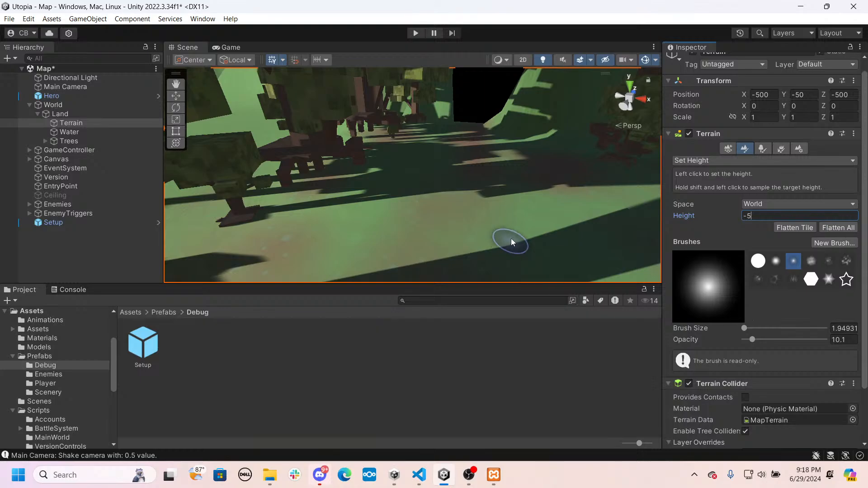
- Carve pools into the shaded ground around the tree roots by painting the terrain down to the set height of -5
mouse_move(511, 243)
right_down()
mouse_move(304, 246)
mouse_move(34, 214)
mouse_move(40, 230)
mouse_move(262, 216)
mouse_move(248, 218)
mouse_move(338, 165)
right_up()
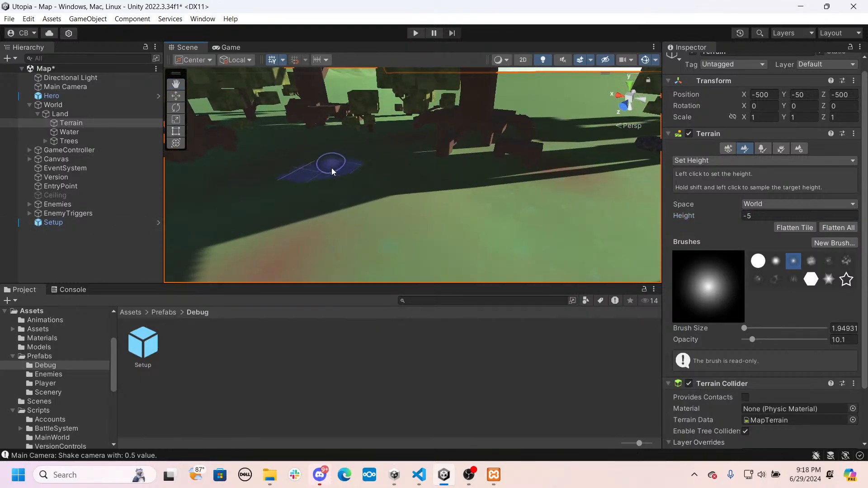
mouse_move(368, 195)
right_down()
mouse_move(355, 174)
mouse_move(275, 168)
mouse_move(471, 161)
mouse_move(357, 199)
mouse_move(404, 193)
right_up()
right_drag(533, 193, 388, 184)
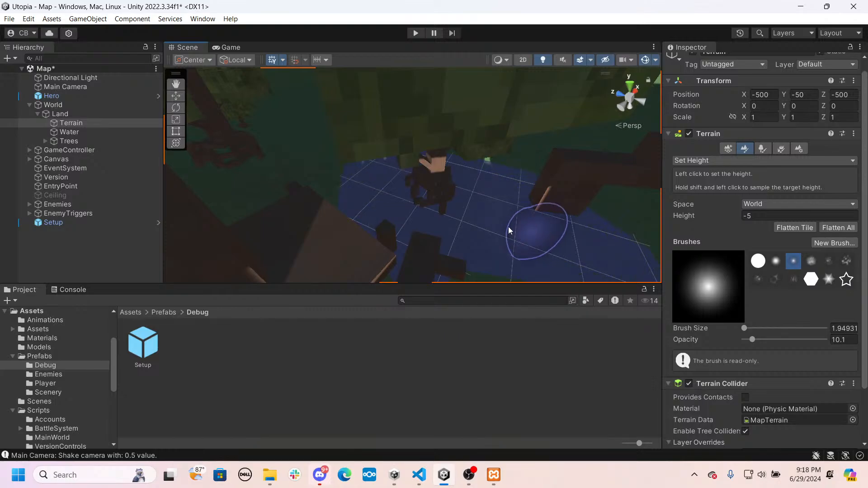
mouse_move(513, 232)
right_down()
mouse_move(322, 149)
mouse_move(290, 151)
mouse_move(271, 171)
mouse_move(352, 178)
right_up()
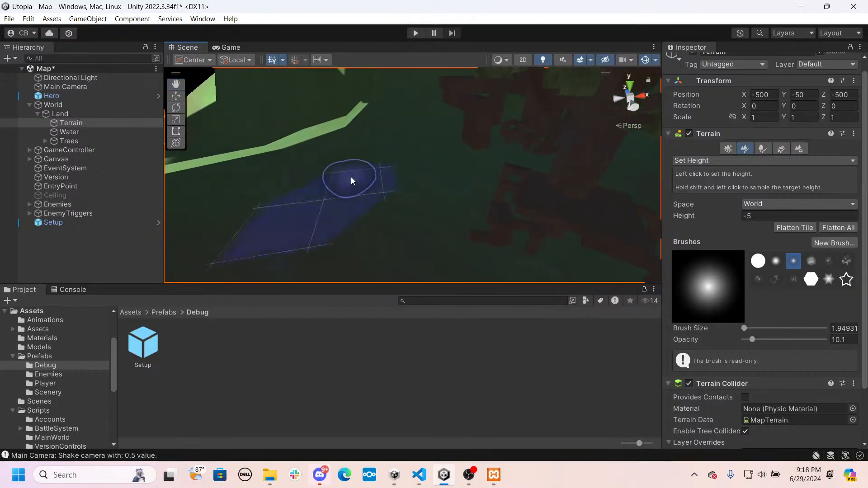
mouse_move(523, 185)
mouse_down()
mouse_move(461, 197)
mouse_move(473, 211)
mouse_up()
right_drag(473, 211, 498, 172)
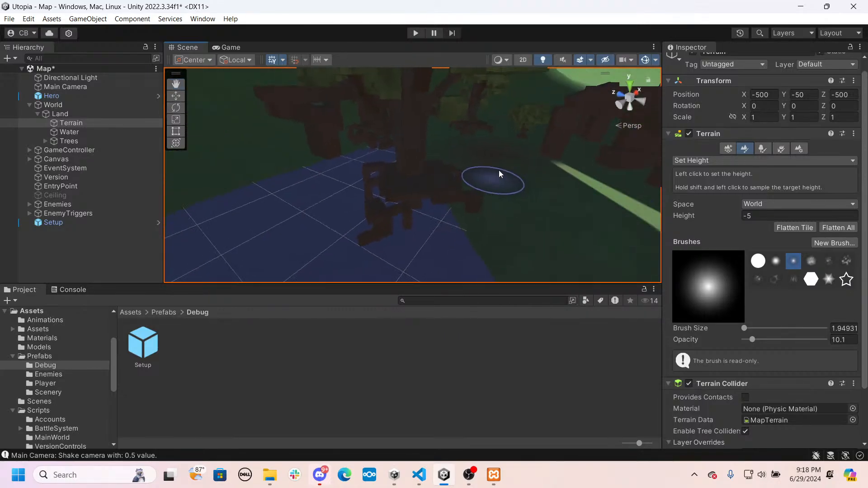
drag(498, 172, 556, 175)
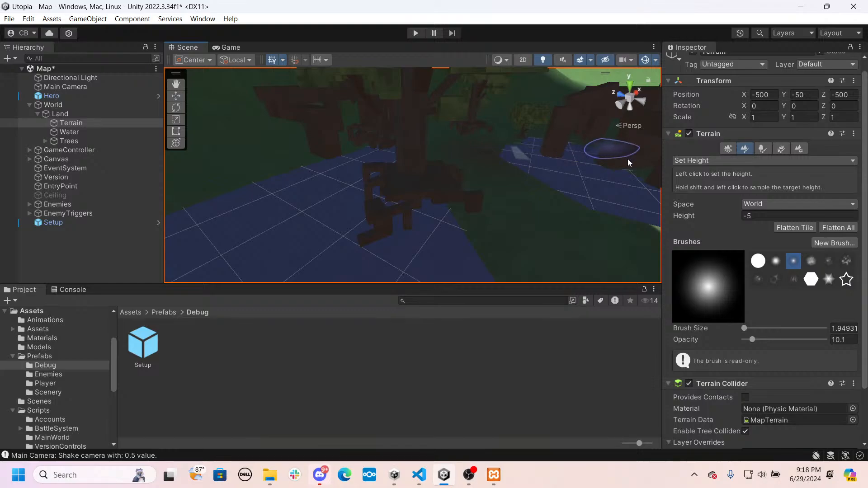
right_drag(554, 159, 652, 144)
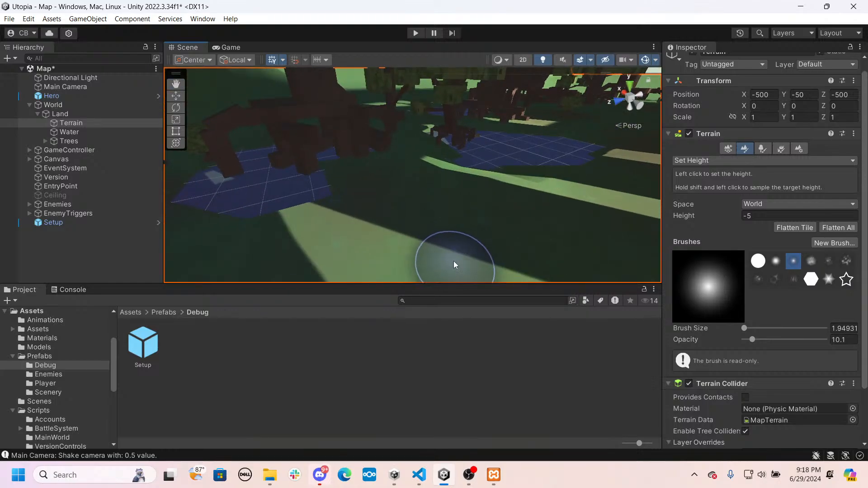
- Extend the terrain pools at height -5 along the row of trees and into the shaded clearing behind them
drag(455, 265, 537, 221)
right_drag(538, 221, 580, 217)
right_drag(434, 251, 364, 189)
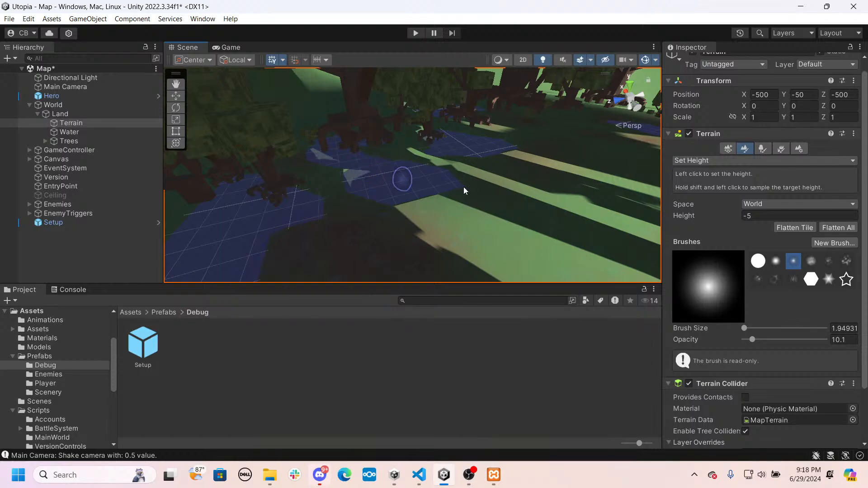
mouse_move(464, 190)
right_down()
mouse_move(568, 178)
mouse_move(385, 169)
right_up()
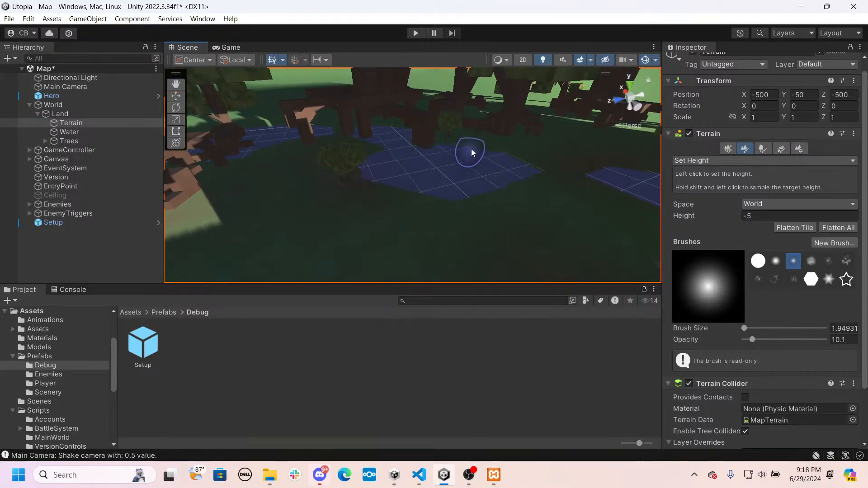
mouse_move(323, 179)
right_down()
mouse_move(402, 184)
mouse_move(434, 206)
mouse_move(395, 215)
mouse_move(538, 203)
mouse_move(350, 206)
mouse_move(299, 180)
mouse_move(393, 154)
right_up()
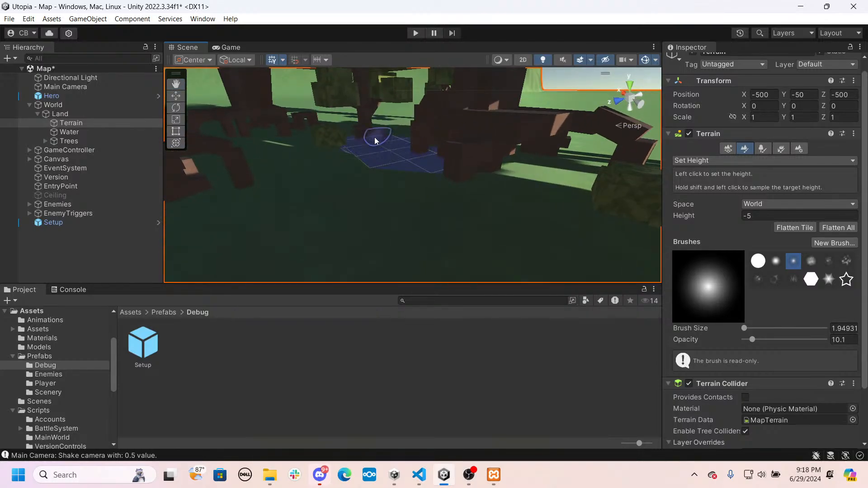
drag(437, 182, 437, 188)
- Lower the terrain to -5 around the large tree's roots, widening the pool into the adjoining sunlit grass
mouse_move(417, 178)
right_down()
mouse_move(702, 214)
mouse_move(558, 170)
right_up()
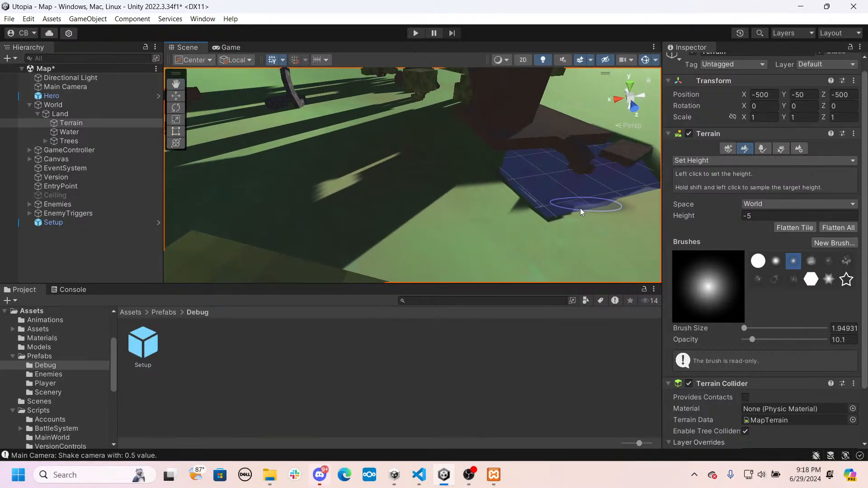
drag(502, 197, 455, 183)
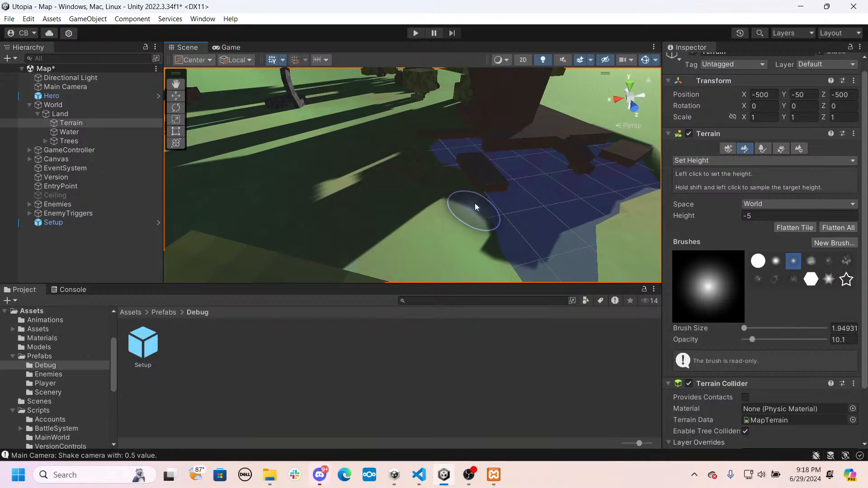
mouse_move(475, 207)
right_down()
mouse_move(499, 206)
mouse_move(488, 219)
mouse_move(519, 222)
mouse_move(500, 180)
right_up()
mouse_move(404, 165)
right_down()
mouse_move(538, 168)
mouse_move(585, 156)
mouse_move(398, 165)
right_up()
mouse_move(348, 164)
mouse_down()
mouse_move(333, 163)
mouse_move(384, 156)
mouse_up()
- Carve further pools at height -5 under the trees beside the sunlit dirt patches
mouse_move(350, 146)
right_down()
mouse_move(531, 147)
mouse_move(405, 155)
mouse_move(445, 175)
right_up()
drag(445, 175, 403, 151)
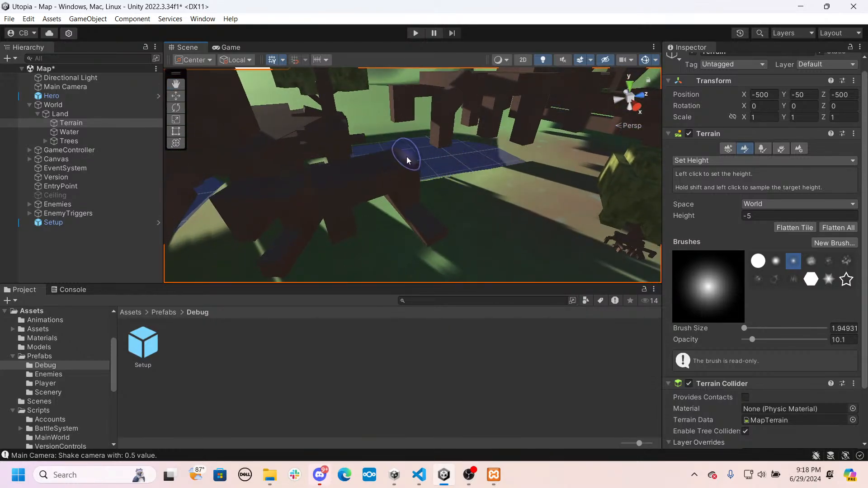
mouse_move(403, 151)
right_down()
mouse_move(398, 170)
mouse_move(333, 195)
right_up()
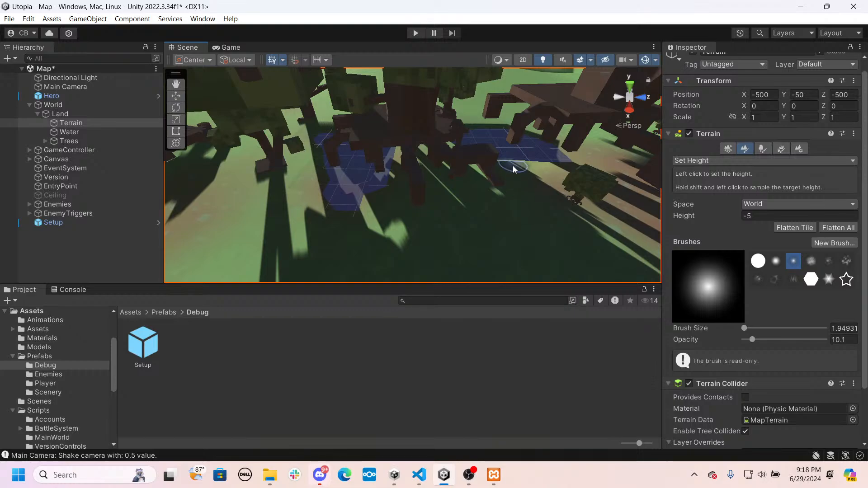
mouse_move(514, 169)
right_down()
mouse_move(537, 135)
mouse_move(481, 83)
mouse_move(494, 177)
right_up()
scroll(466, 167, down, 3)
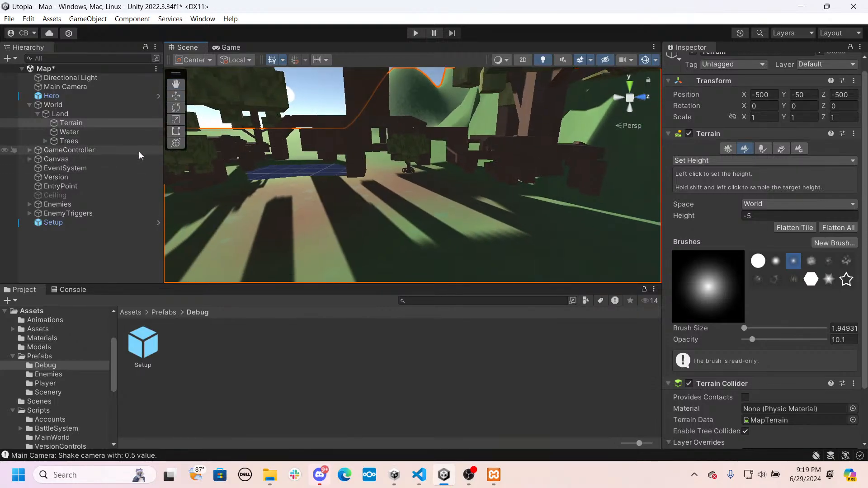
mouse_move(390, 199)
right_down()
mouse_move(409, 187)
mouse_move(220, 140)
mouse_move(406, 143)
mouse_move(134, 136)
mouse_move(161, 141)
right_up()
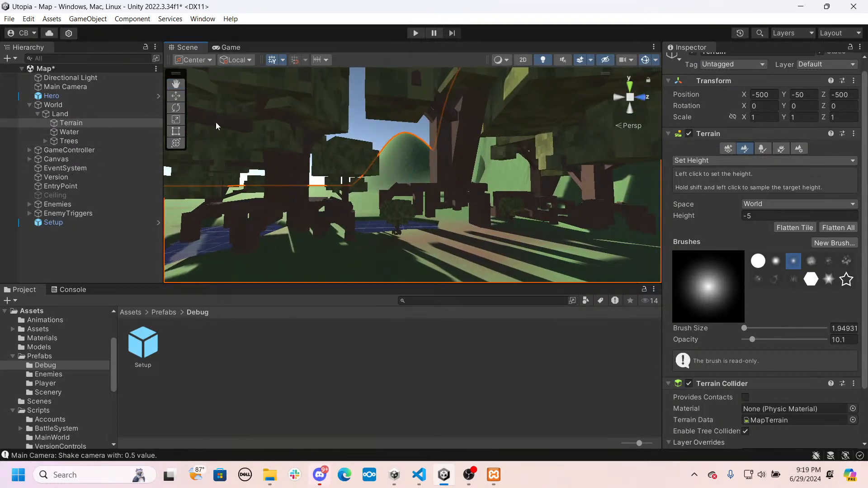
- Expand the Trees group and lower Wall2 to a Y position of -0.88
click(45, 142)
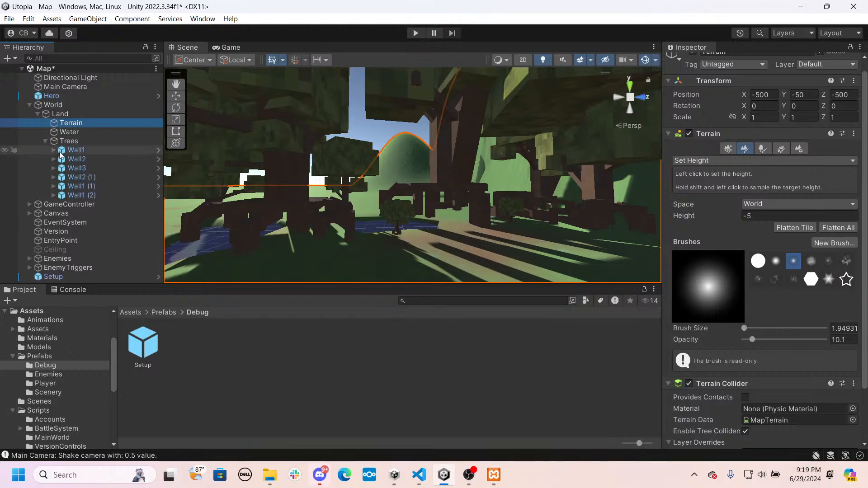
click(76, 150)
click(78, 159)
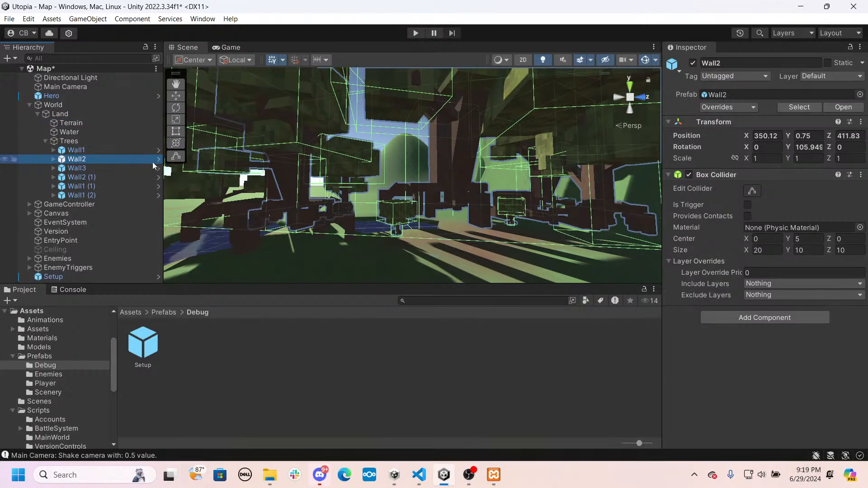
right_drag(189, 154, 348, 134)
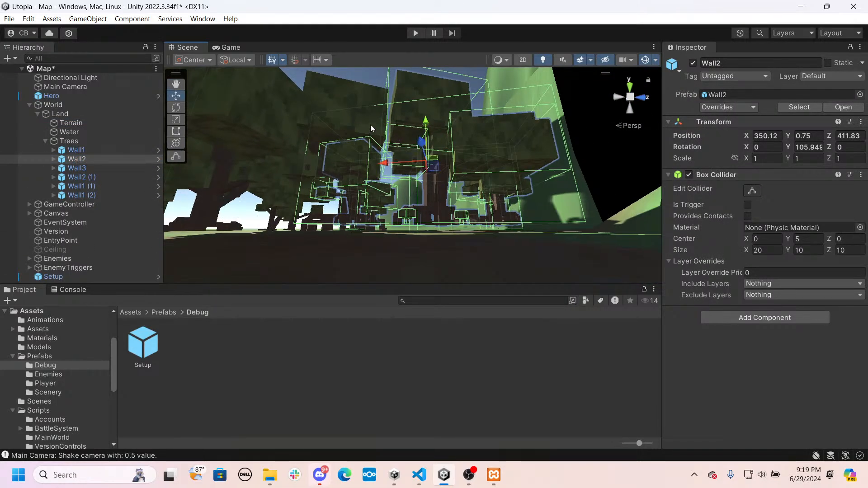
drag(422, 128, 422, 136)
right_drag(422, 136, 484, 193)
key(w)
key(w)
key(w)
key(w)
key(w)
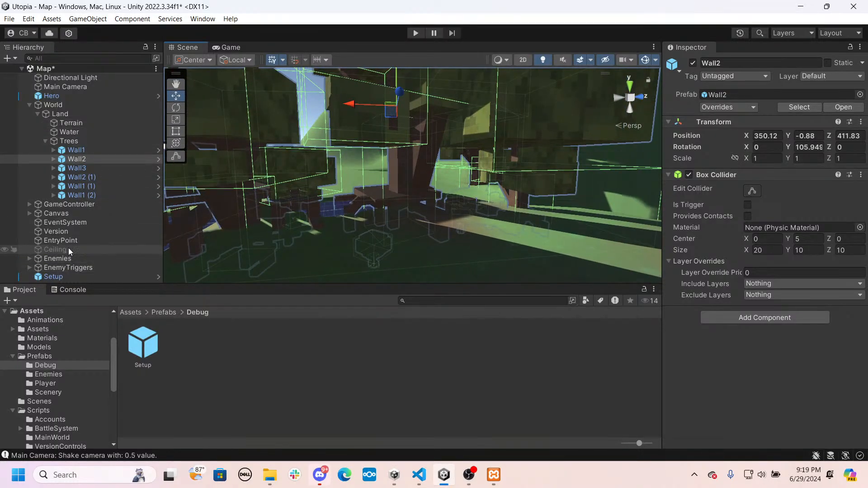
- Reselect the Terrain with its Set Height tool and carve a pool at height -5 into the open striped grass
double_click(72, 124)
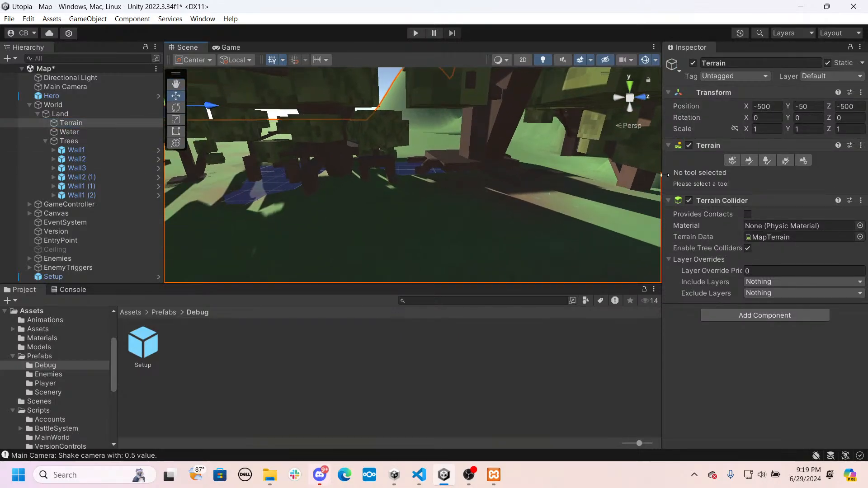
click(745, 161)
key(w)
mouse_move(467, 197)
right_down()
mouse_move(462, 210)
mouse_move(764, 214)
mouse_move(862, 234)
mouse_move(679, 215)
right_up()
key(w)
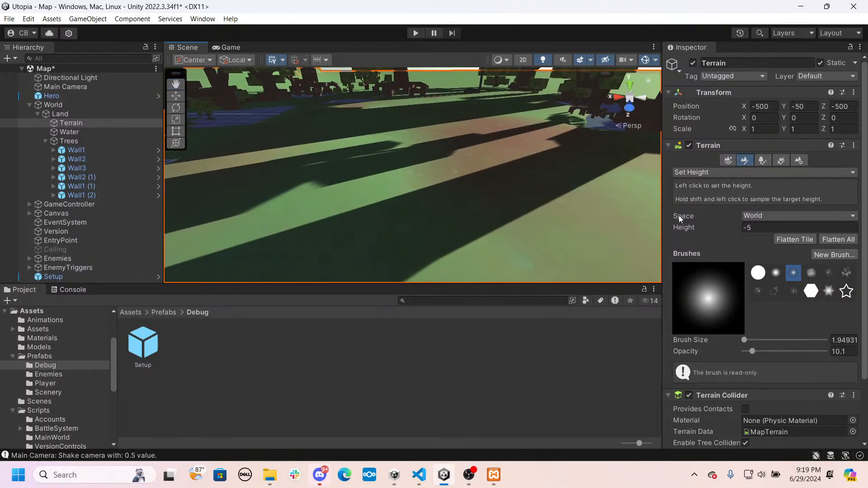
drag(356, 173, 378, 170)
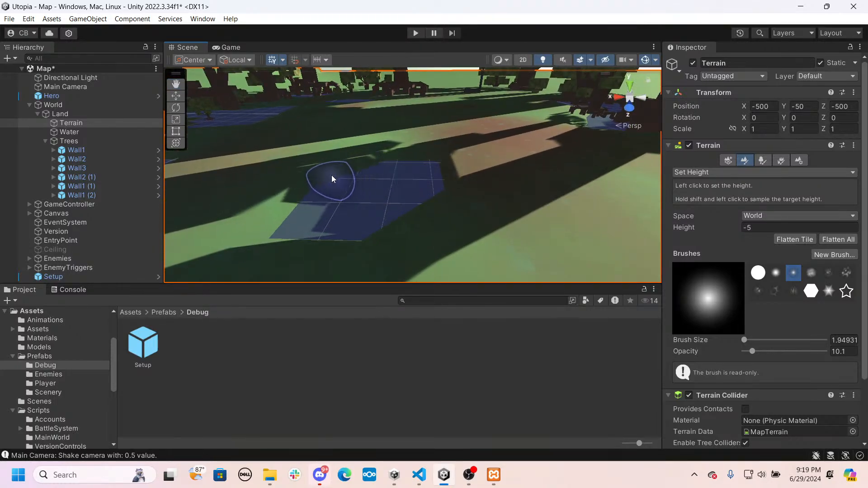
right_drag(405, 178, 674, 272)
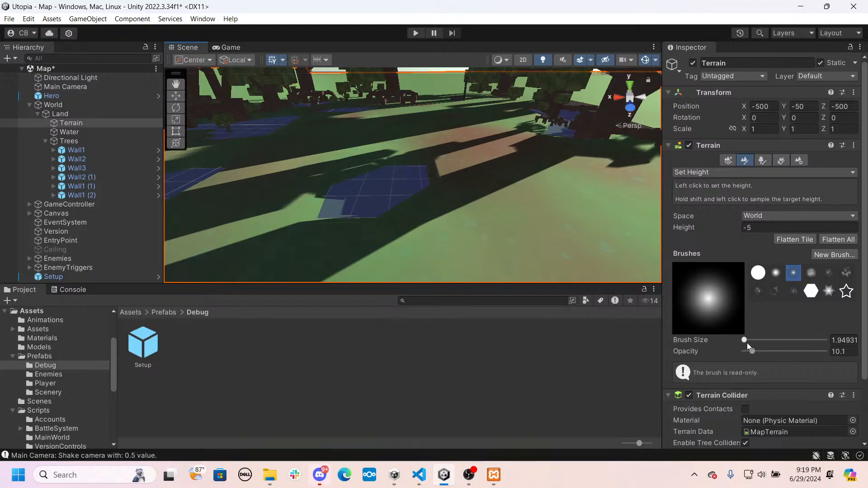
- Carve additional Terrain pools at height -5 across the sunlit grass strip and in the shaded ground between the existing pools
key(w)
click(495, 207)
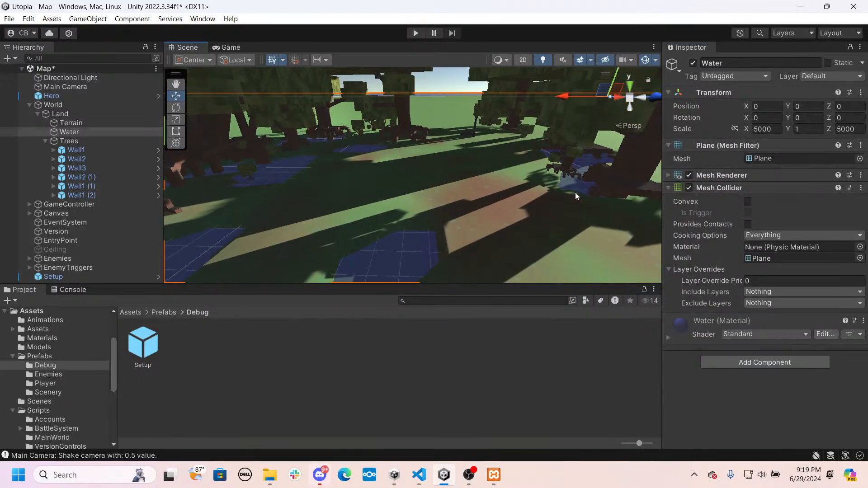
click(440, 182)
click(747, 161)
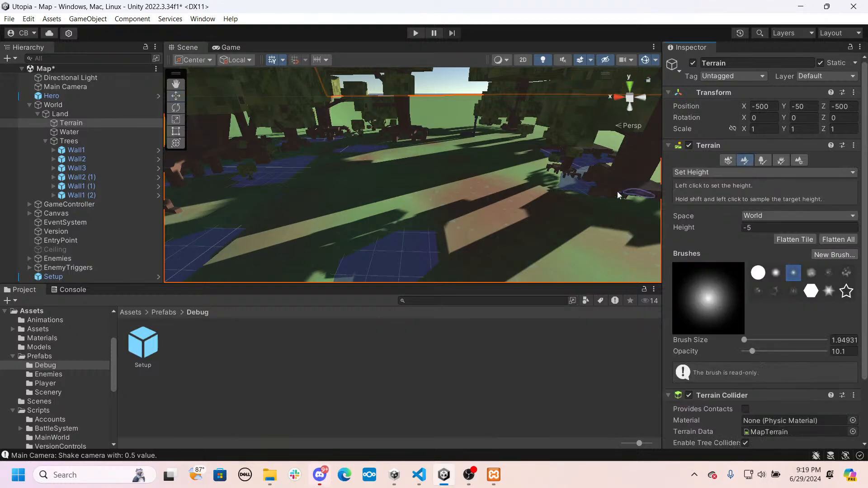
mouse_move(617, 191)
right_down()
mouse_move(571, 192)
mouse_move(608, 176)
right_up()
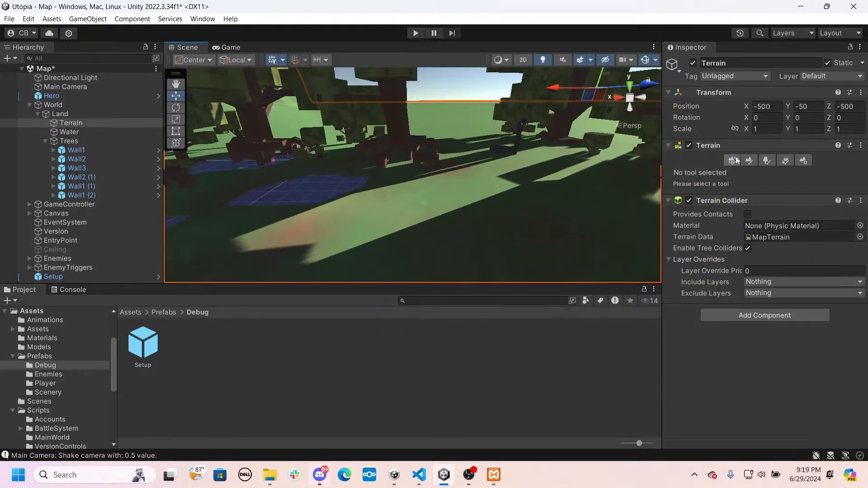
click(748, 161)
right_drag(541, 194, 420, 222)
drag(419, 222, 409, 208)
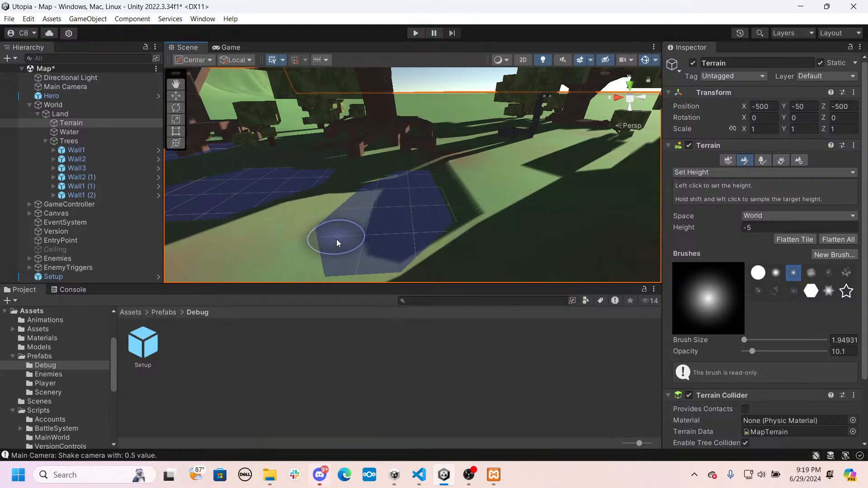
drag(451, 212, 447, 193)
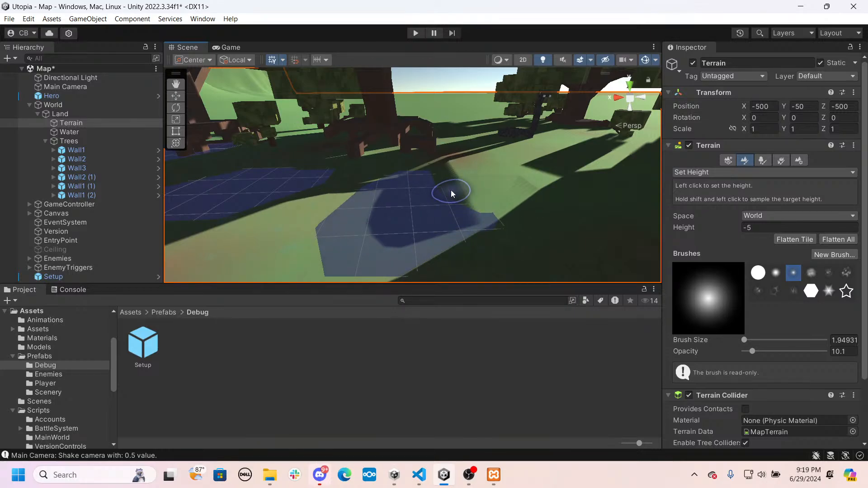
mouse_move(528, 196)
right_down()
mouse_move(497, 221)
mouse_move(373, 203)
mouse_move(260, 230)
mouse_move(246, 243)
right_up()
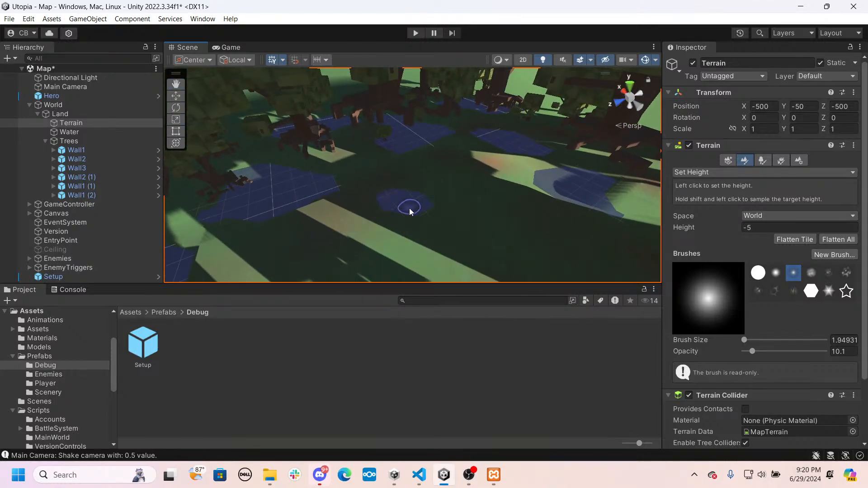
right_drag(434, 217, 344, 181)
- Playtest the map, fight the snake with Punch until the battle ends, and stop play mode
click(414, 35)
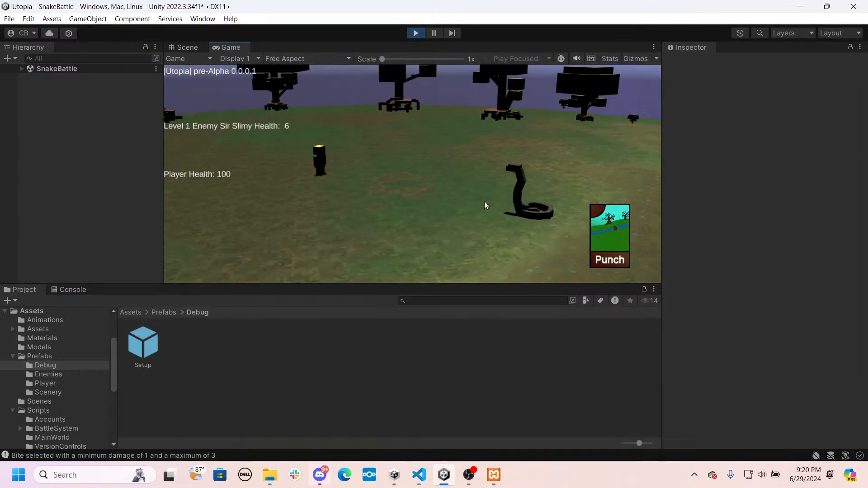
click(614, 240)
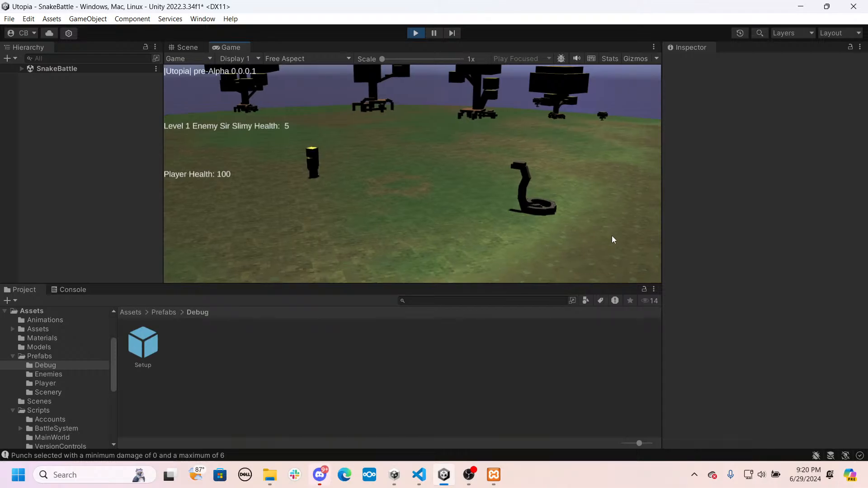
click(617, 244)
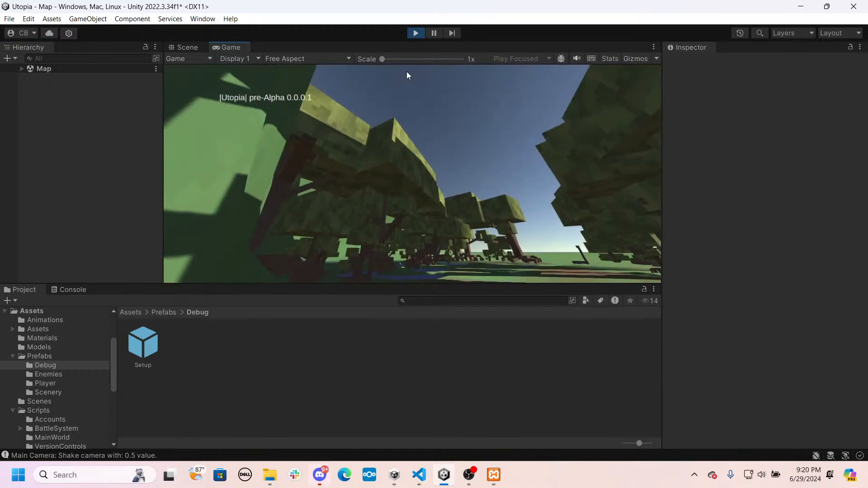
click(416, 34)
- Save the Map scene and open the SnakeBattle scene from the Scenes folder
key(ctrl+s)
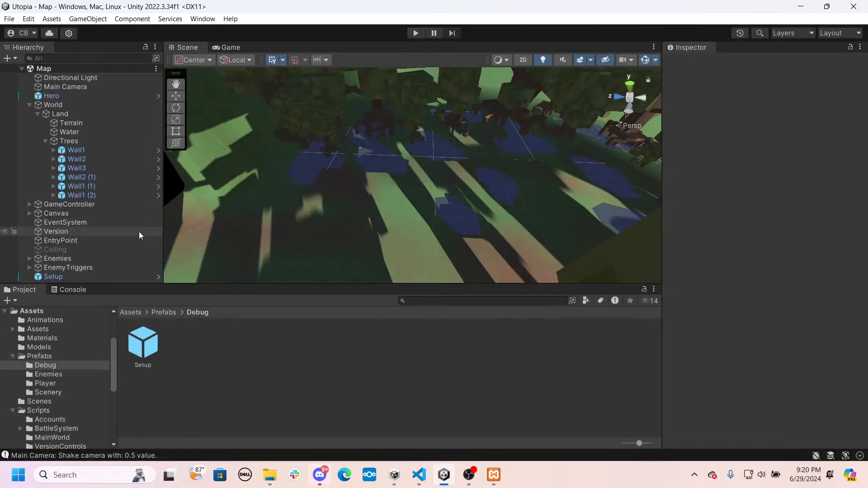
click(133, 313)
double_click(358, 348)
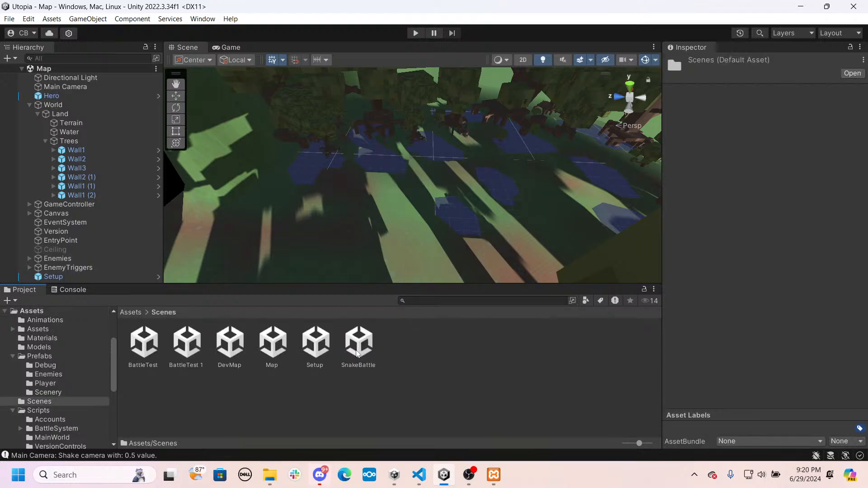
double_click(349, 342)
right_drag(333, 221, 766, 91)
key(w)
click(82, 69)
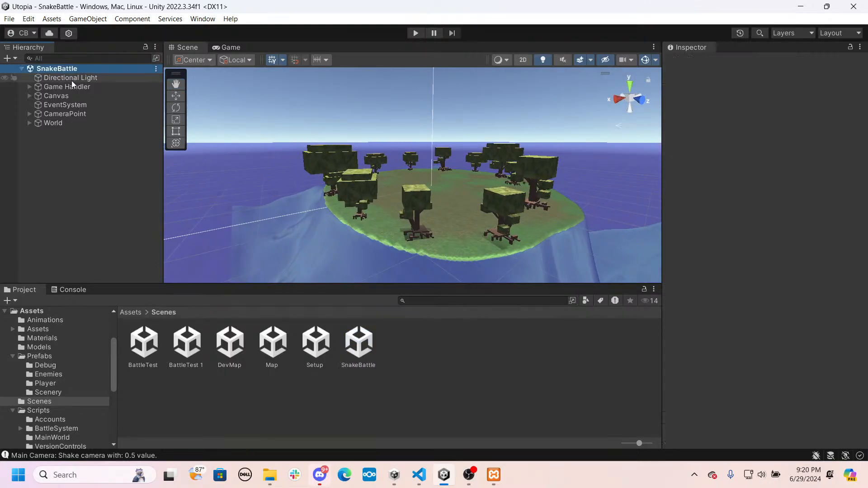
- Raise the SnakeBattle Directional Light to Y position 24.68 and set its X rotation to 127.04
click(71, 80)
right_drag(400, 168, 398, 207)
key(w)
key(e)
key(w)
drag(410, 230, 412, 243)
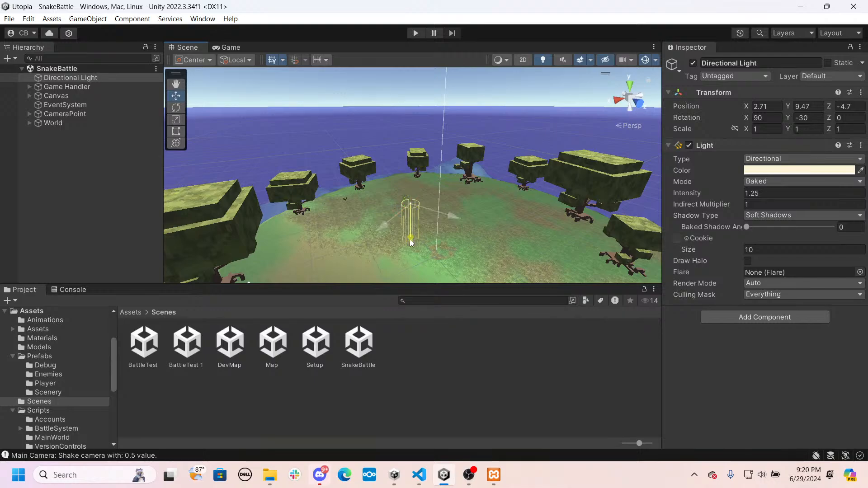
drag(750, 116, 535, 115)
right_drag(555, 174, 498, 197)
key(w)
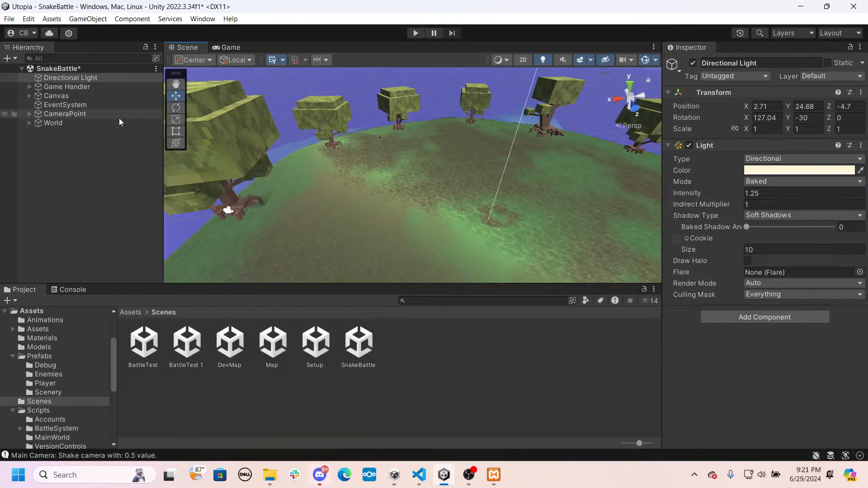
- Add a Point Light to the SnakeBattle scene and set its X and Z positions to 0
right_click(88, 171)
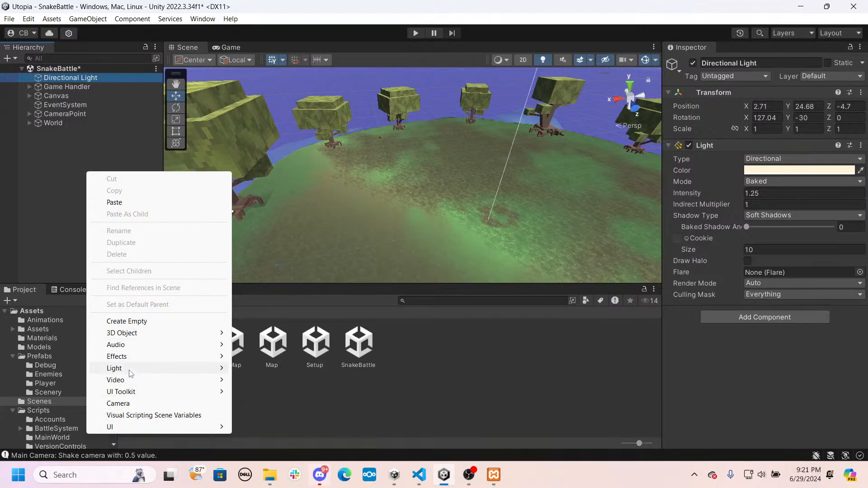
mouse_move(130, 372)
click(309, 383)
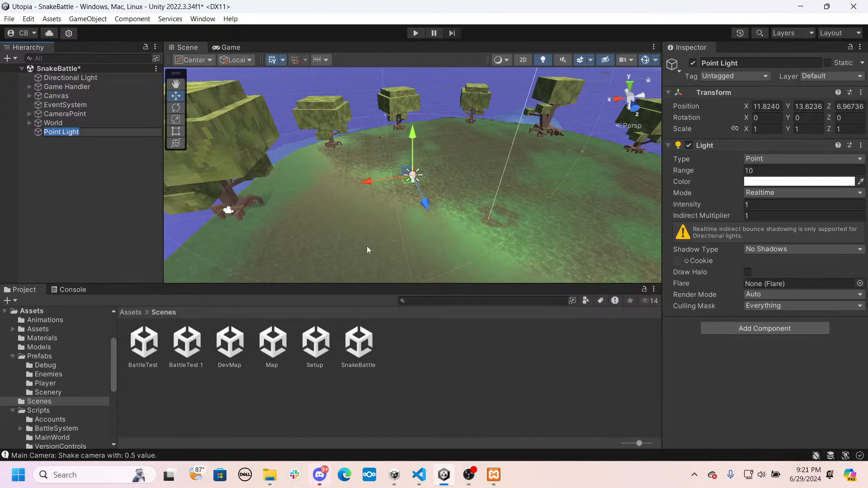
drag(367, 178, 512, 202)
right_drag(391, 209, 483, 218)
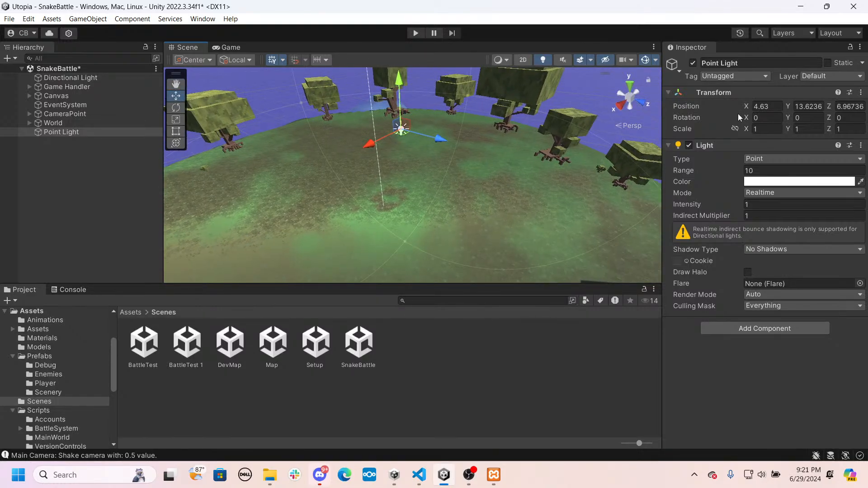
text(0)
click(852, 108)
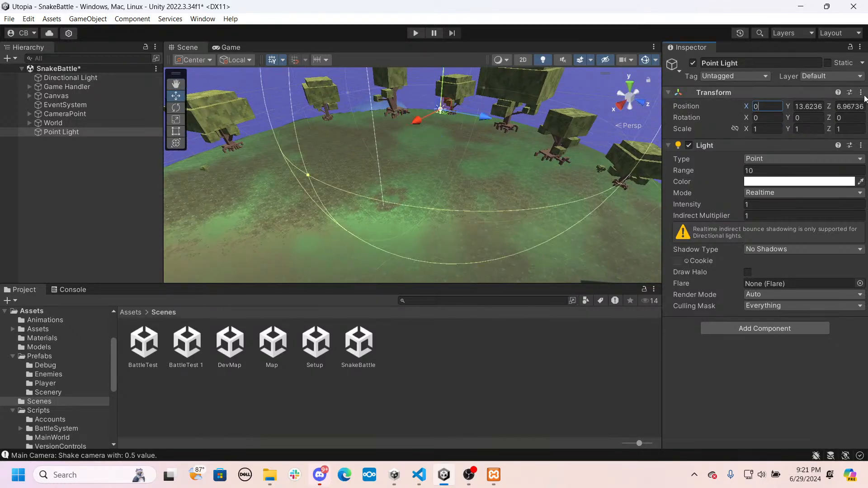
text(0)
- Lower the Point Light over the arena's centre to about Y 4.07 and save the scene
right_drag(433, 179, 446, 144)
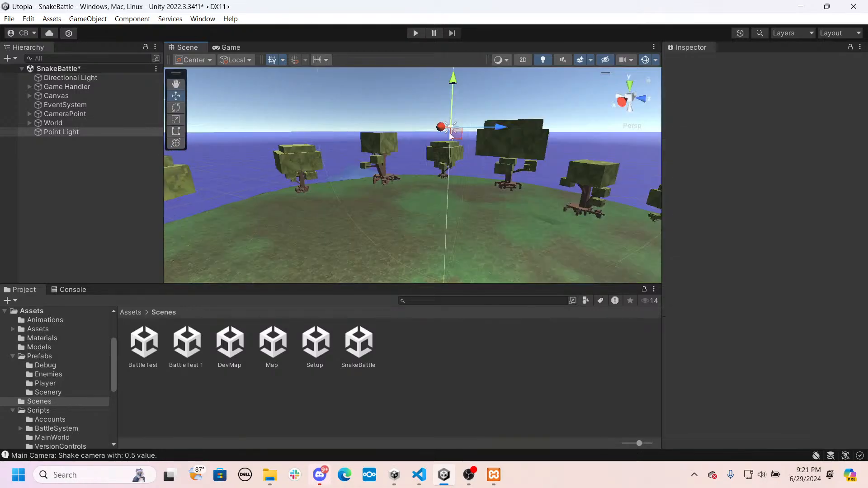
drag(455, 86, 453, 180)
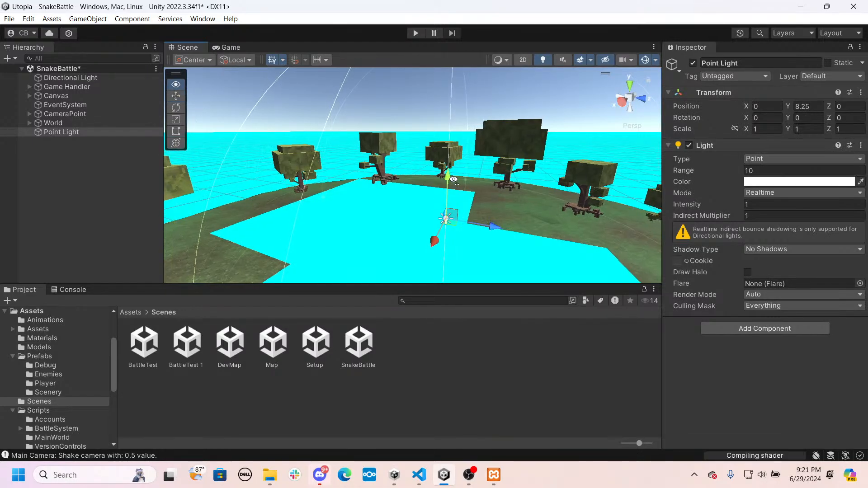
right_drag(453, 179, 437, 90)
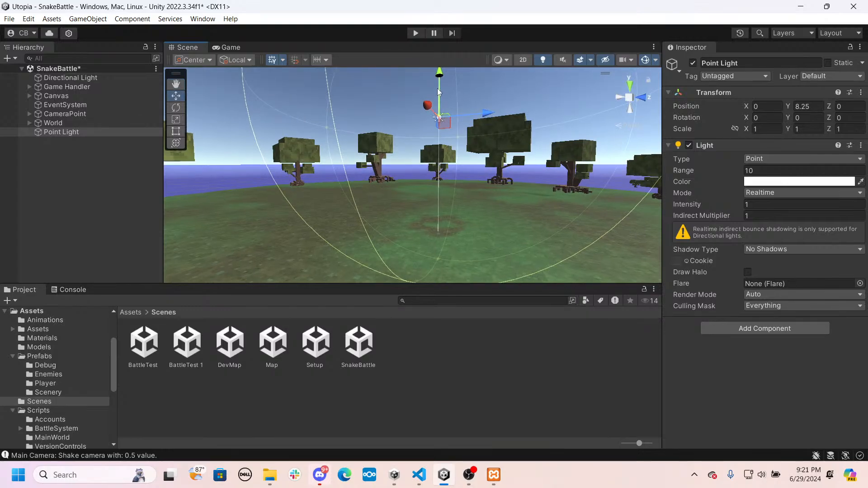
drag(438, 88, 437, 137)
scroll(428, 127, down, 1)
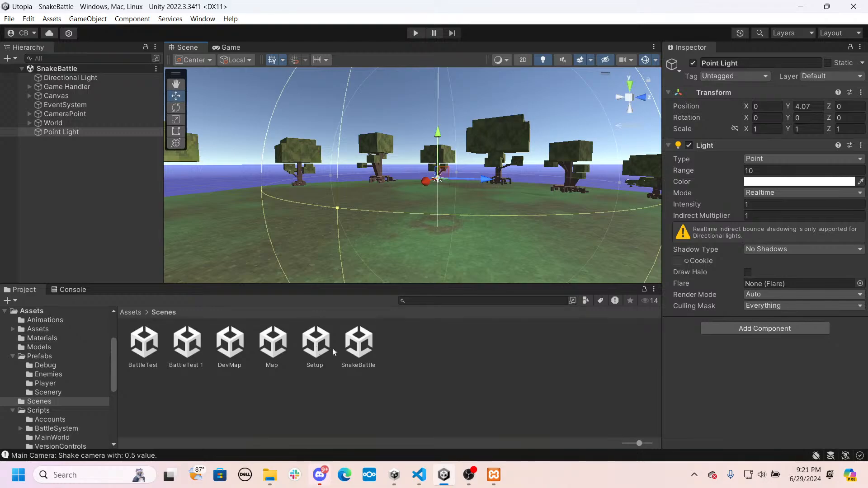
- Open the Map scene, start play mode and walk the hero forward into the snake encounter
double_click(273, 342)
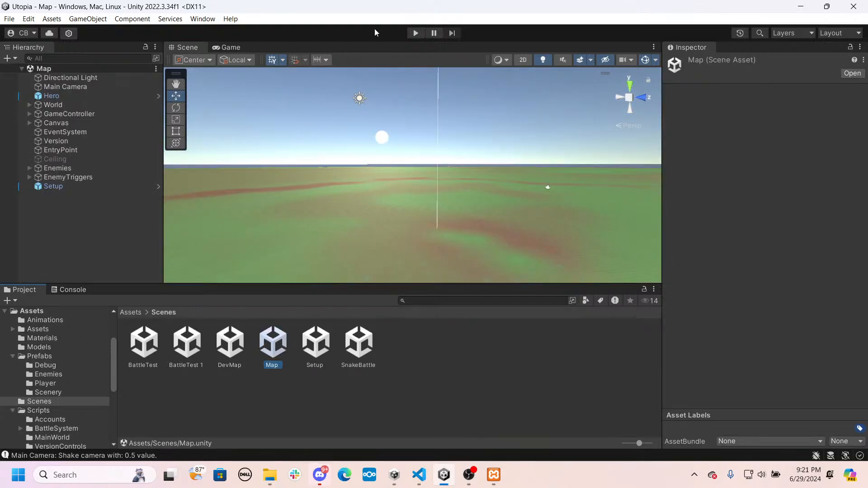
click(415, 33)
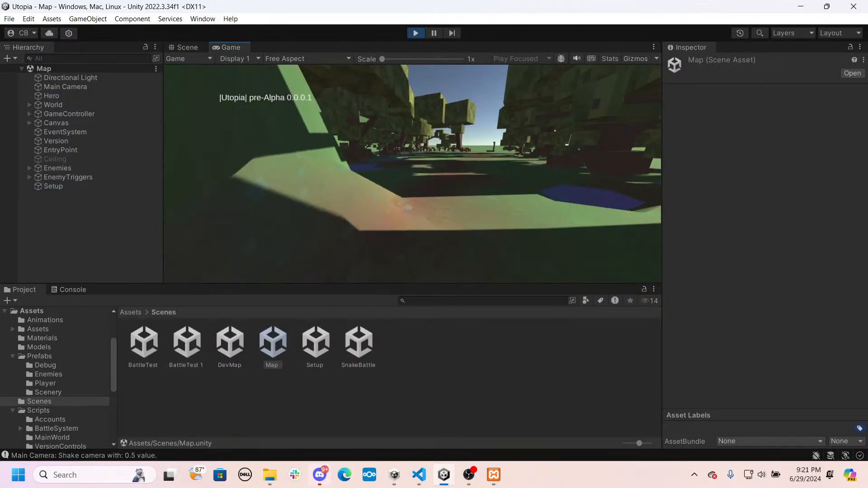
key(w)
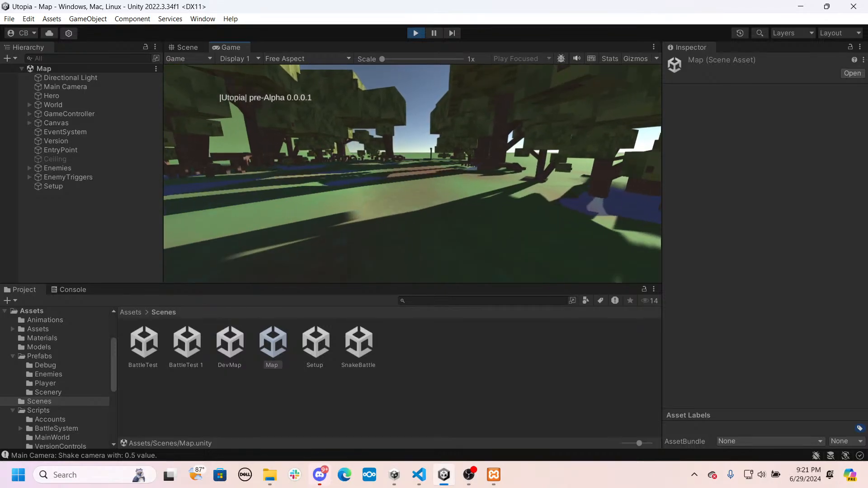
key(w)
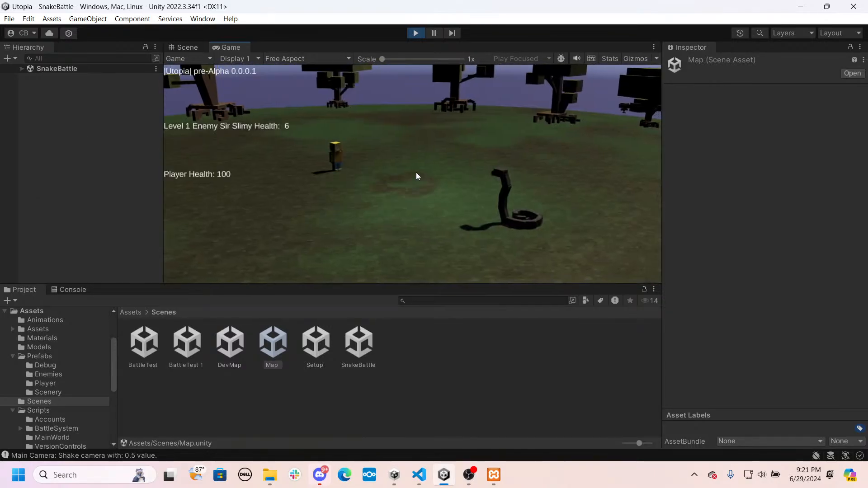
- Select the Directional Light in the running SnakeBattle scene and set its X rotation to 88.95
click(21, 69)
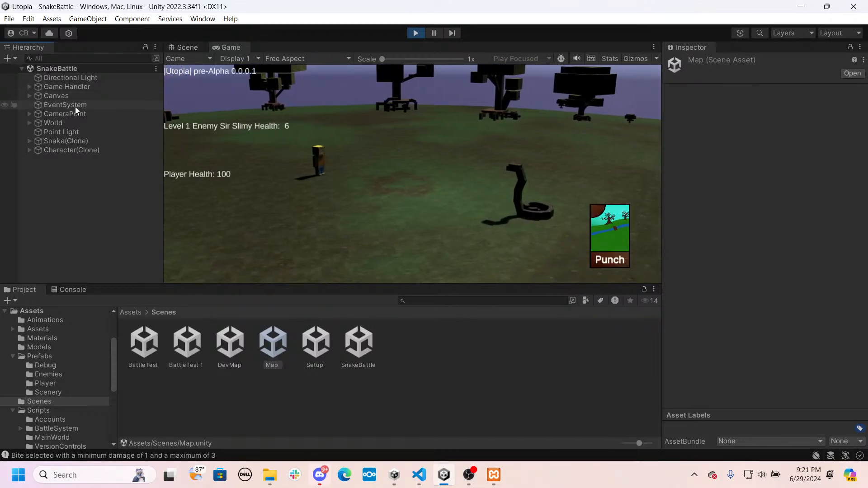
click(63, 78)
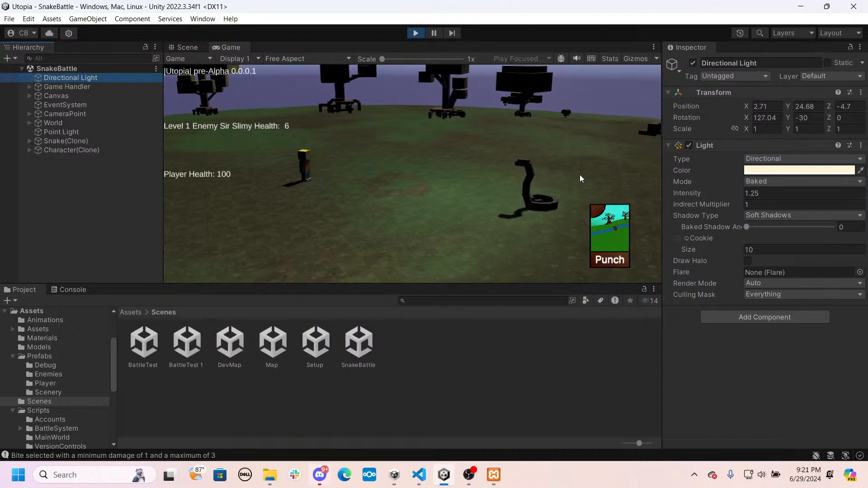
click(747, 116)
drag(748, 119, 867, 140)
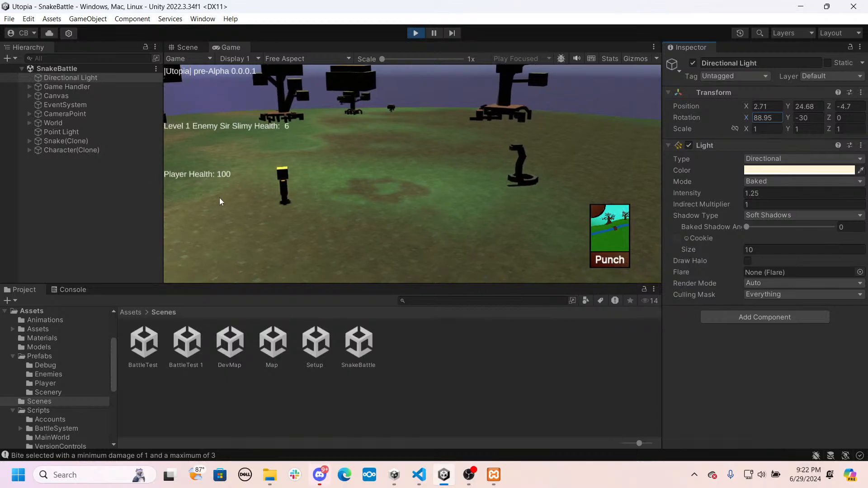
- Try the Point Light at Y positions 5 and 1 during the battle and settle on 5
click(61, 132)
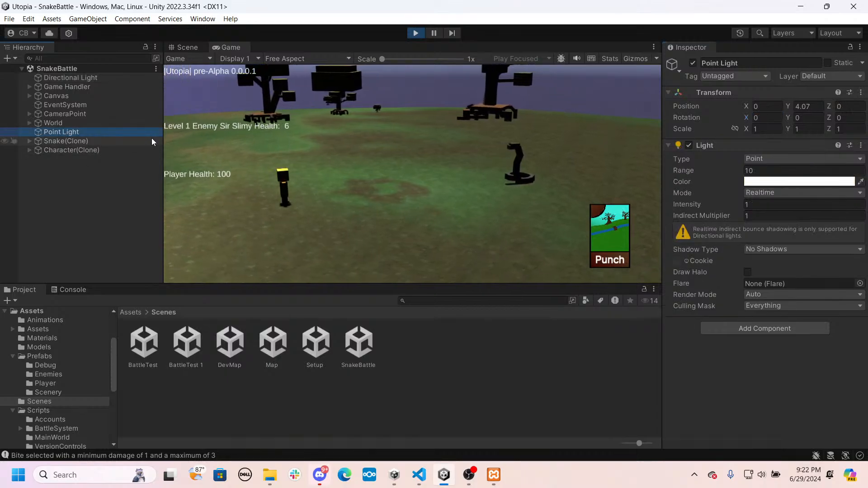
click(810, 107)
text(5)
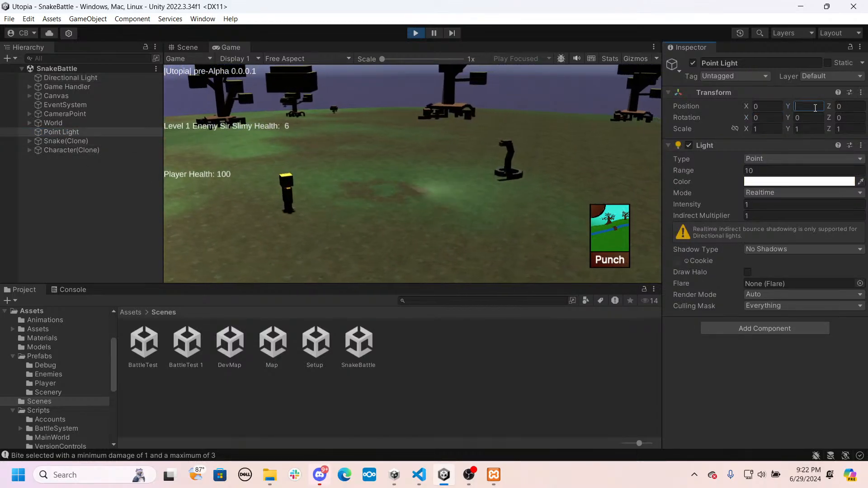
key(BackSpace)
text(1)
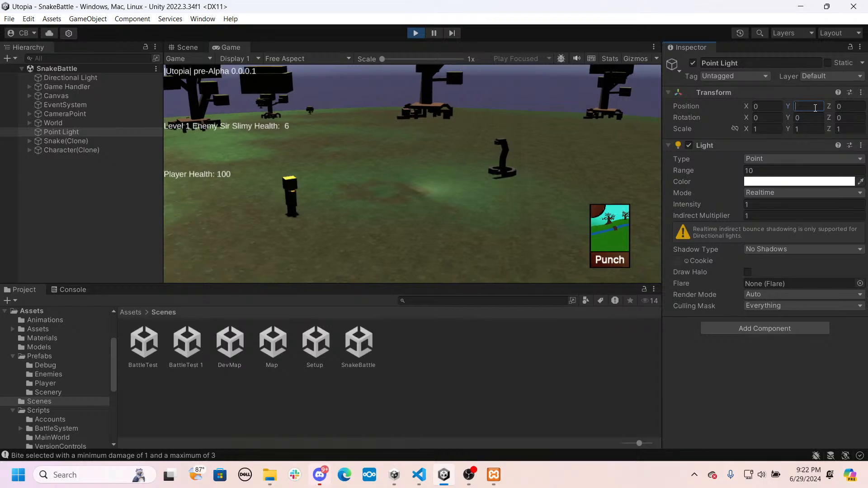
key(BackSpace)
text(5)
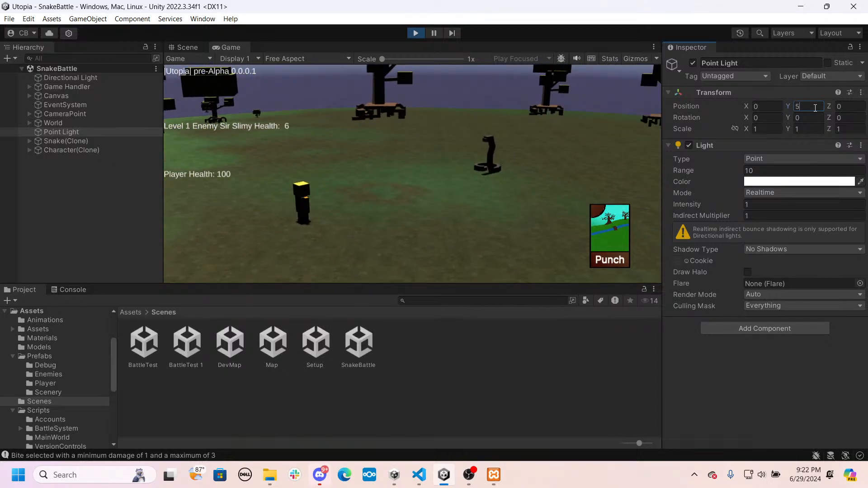
key(BackSpace)
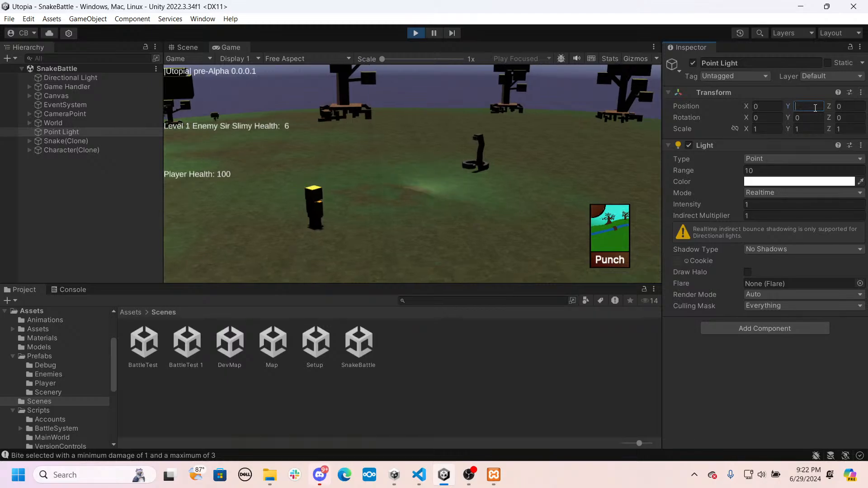
text(5)
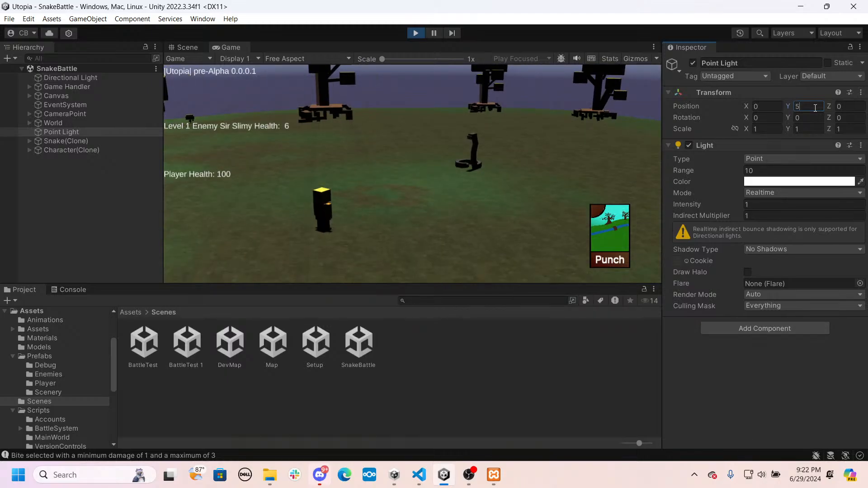
- Try Range values of 70 and 90 on the Point Light
click(763, 170)
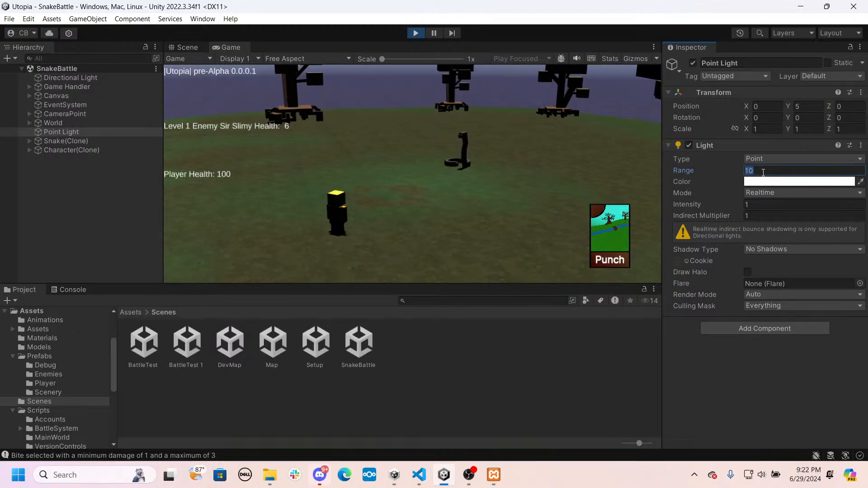
text(70)
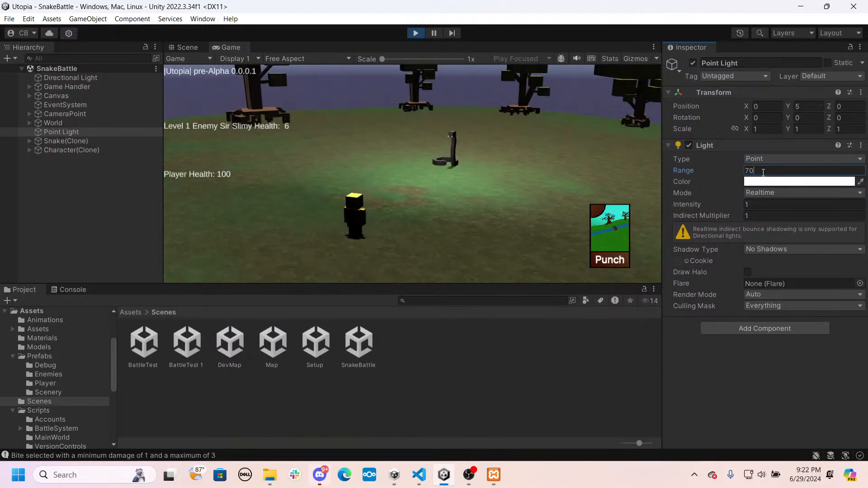
key(BackSpace)
key(BackSpace)
text(90)
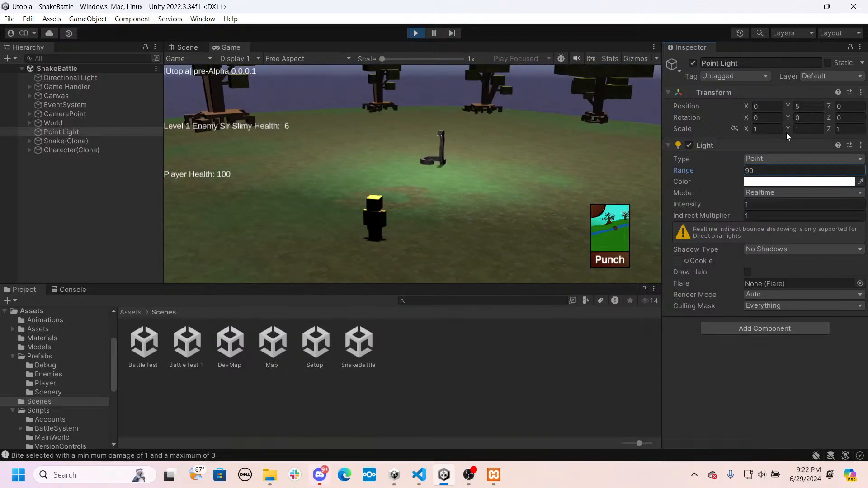
- Try a Y position of 4 for the Point Light and set it back to 5
click(801, 105)
text(4)
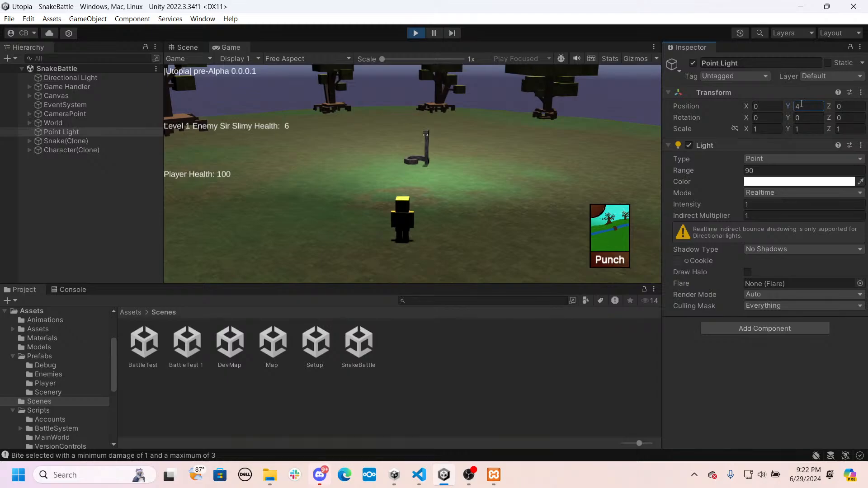
key(BackSpace)
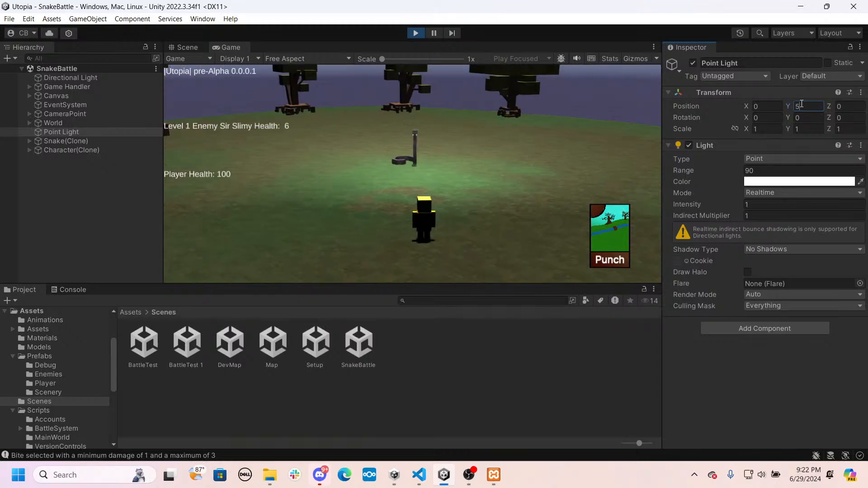
text(5)
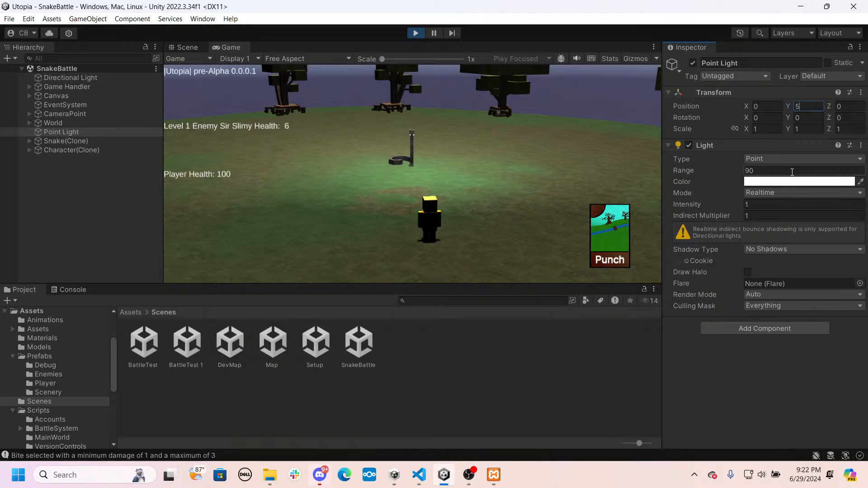
- Set the Point Light's Range to 200 and view the running battle arena in the Scene view
click(791, 170)
text(200)
click(188, 47)
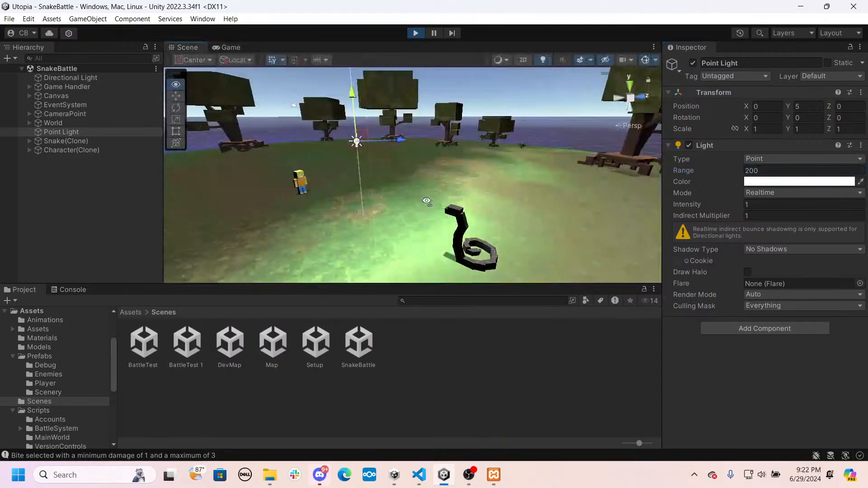
right_drag(427, 202, 465, 201)
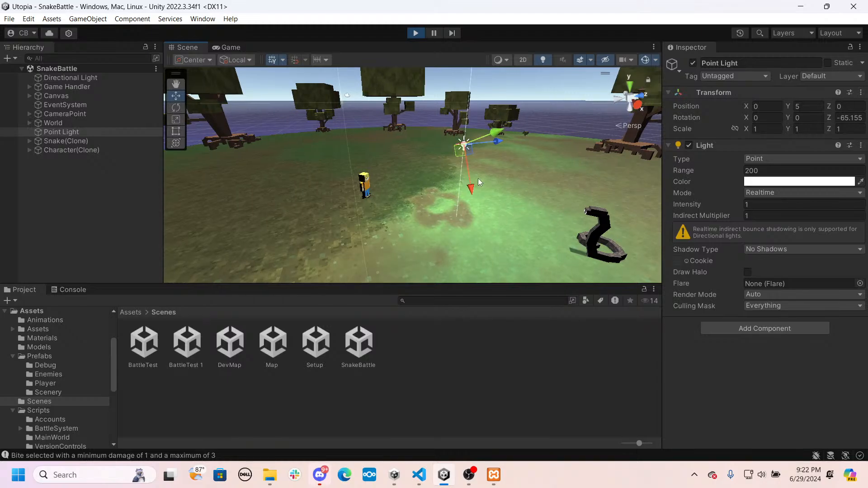
- Try moving the Point Light off-centre above the arena and reset its position to 0, 5, 0 and Z rotation to 0
drag(479, 178, 392, 4)
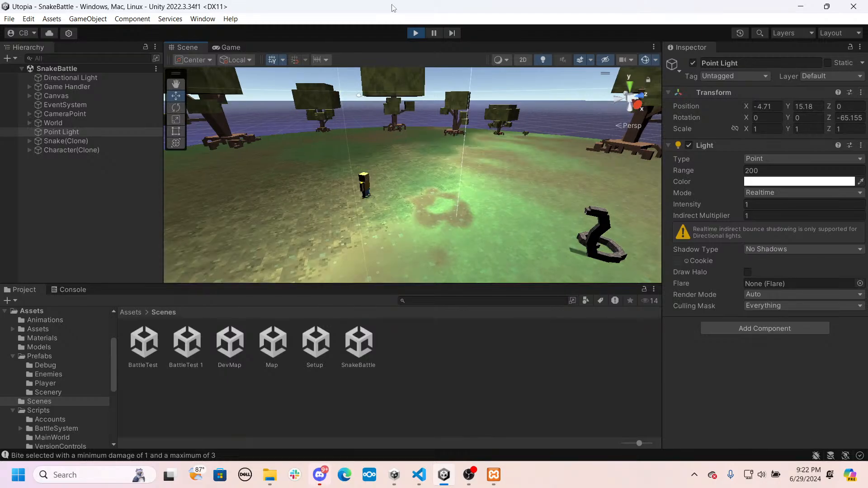
right_drag(413, 101, 424, 126)
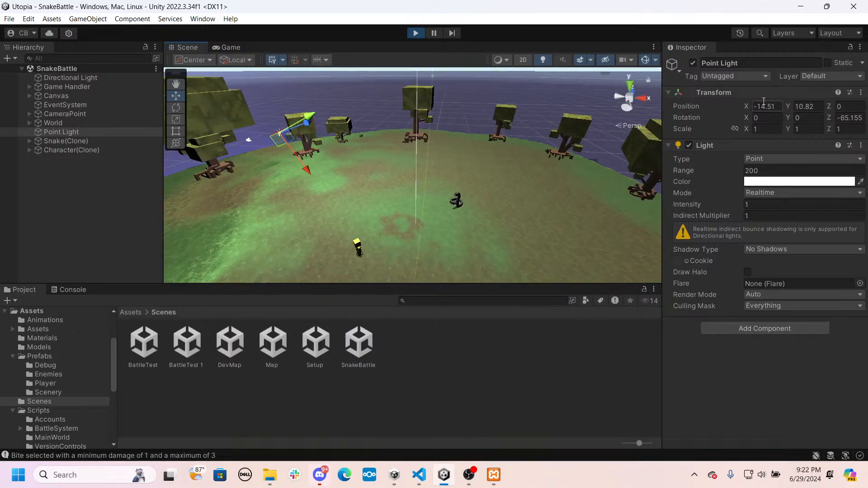
click(763, 106)
text(0)
key(Tab)
text(0)
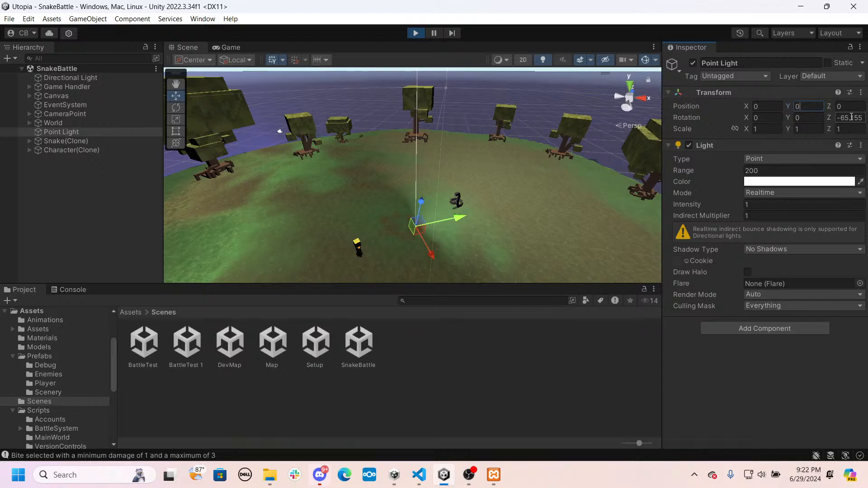
click(851, 117)
text(0)
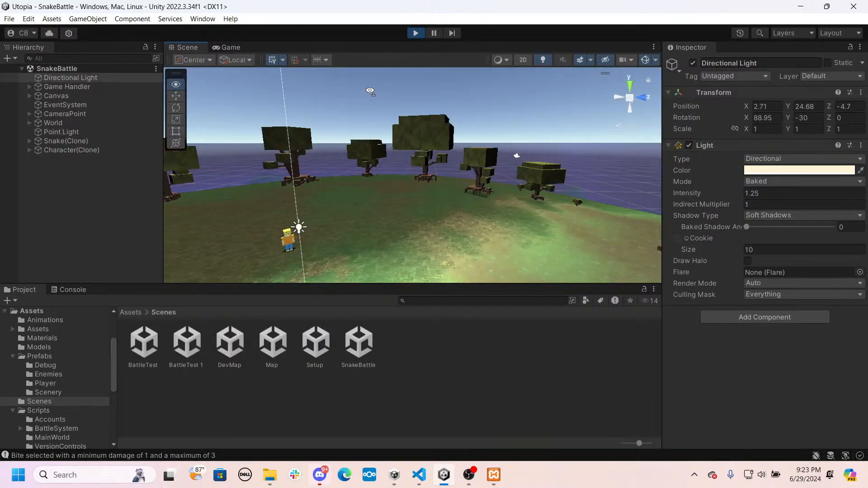
- Set the Directional Light's X and Z positions to 0 in the running battle
right_drag(370, 91, 219, 97)
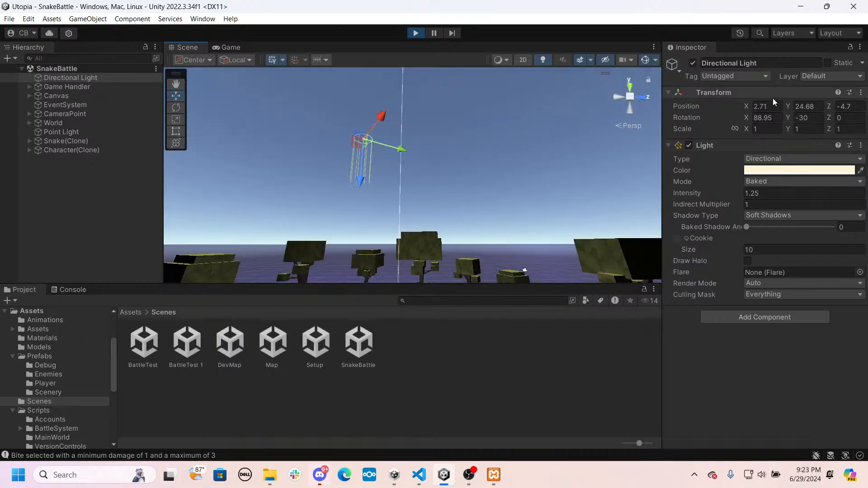
click(767, 106)
text(0)
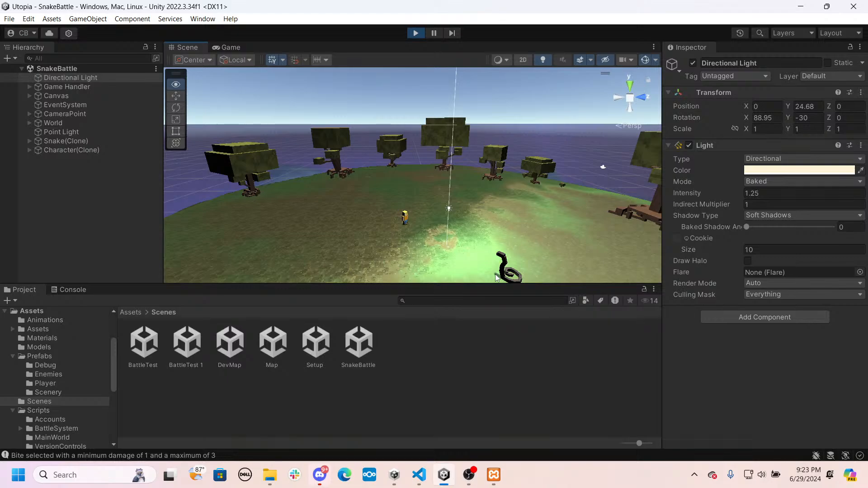
- Try X rotations of 90, -45 and 135 on the Directional Light
click(767, 117)
text(90)
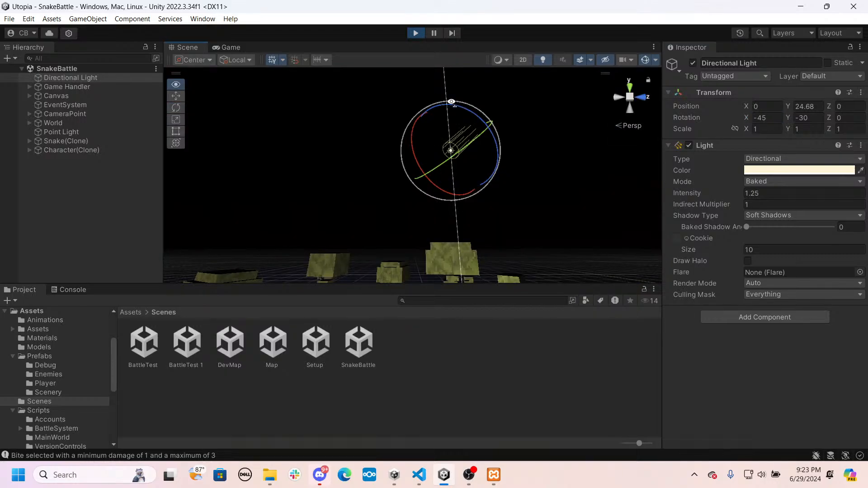
click(764, 118)
key(BackSpace)
key(BackSpace)
key(BackSpace)
text(90)
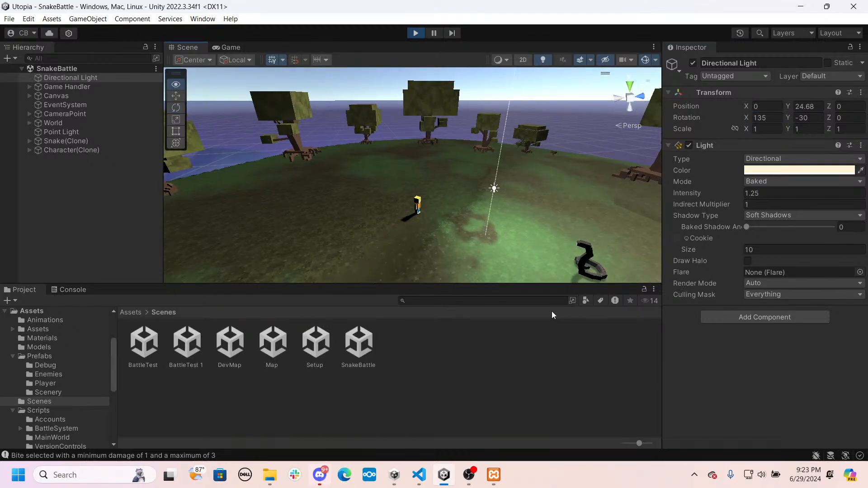
- Check the battle lighting in the Game view, attack the enemy with Punch, and stop the playtest
click(506, 205)
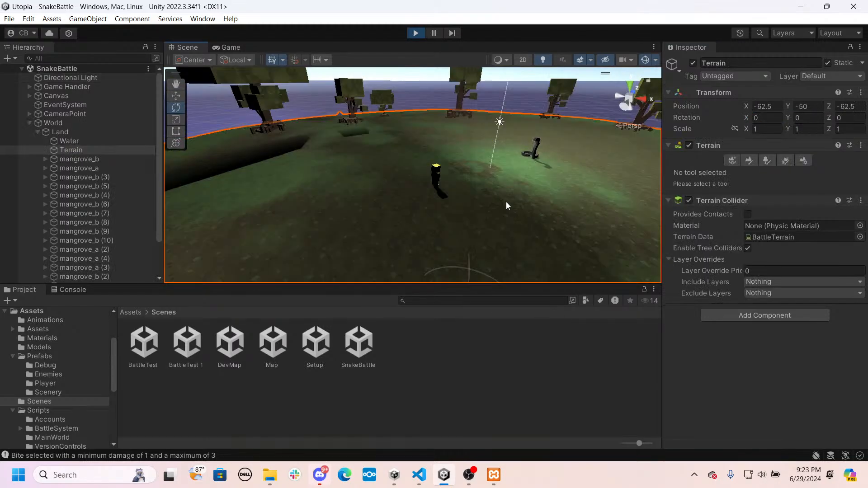
click(212, 50)
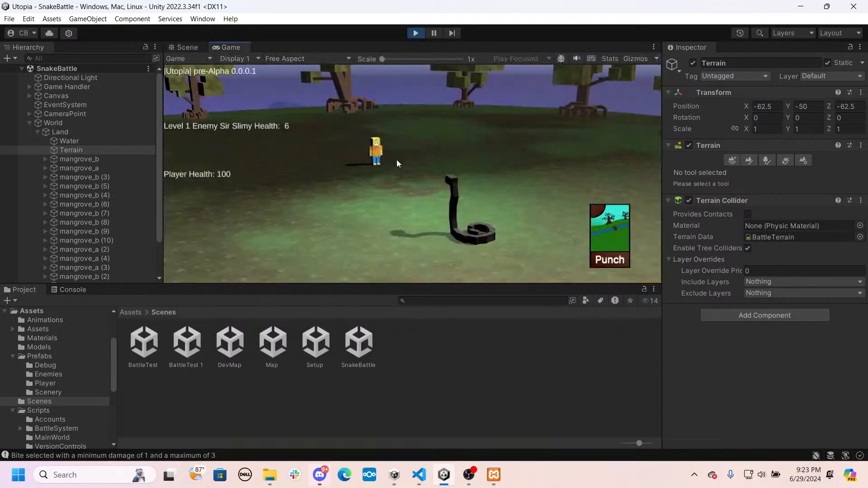
click(607, 231)
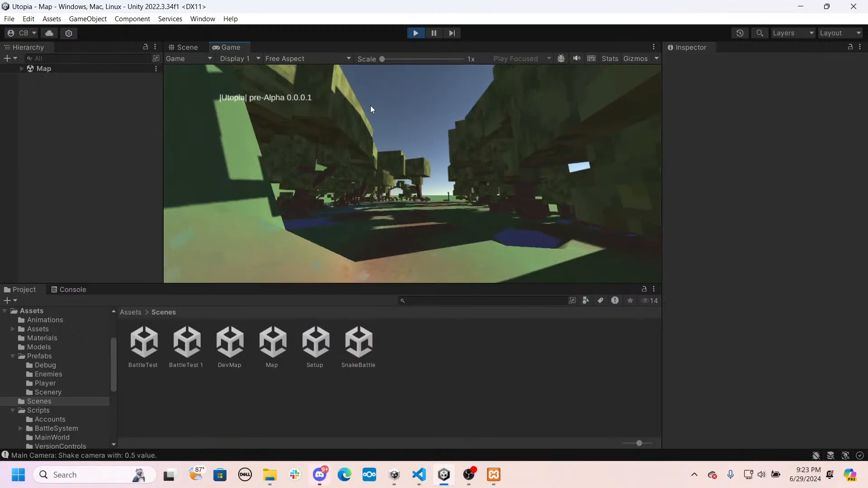
click(415, 33)
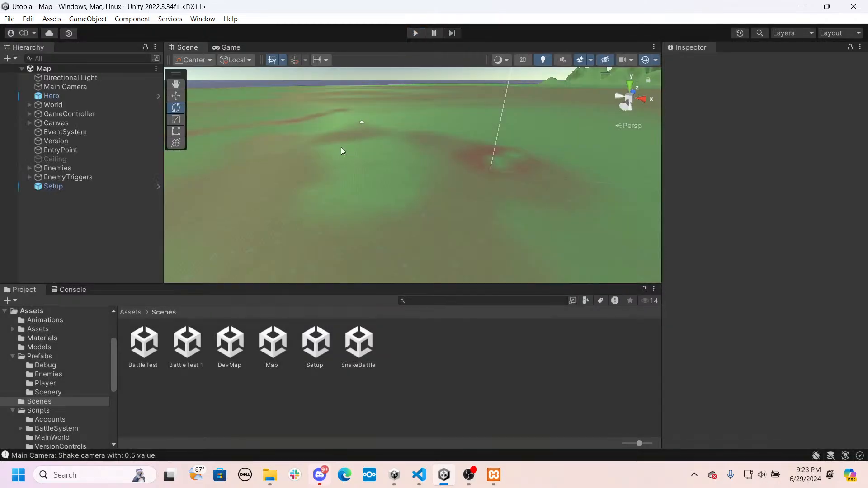
- Reopen the SnakeBattle scene and set the Point Light's Y position to 4 and its Range to 200
double_click(358, 344)
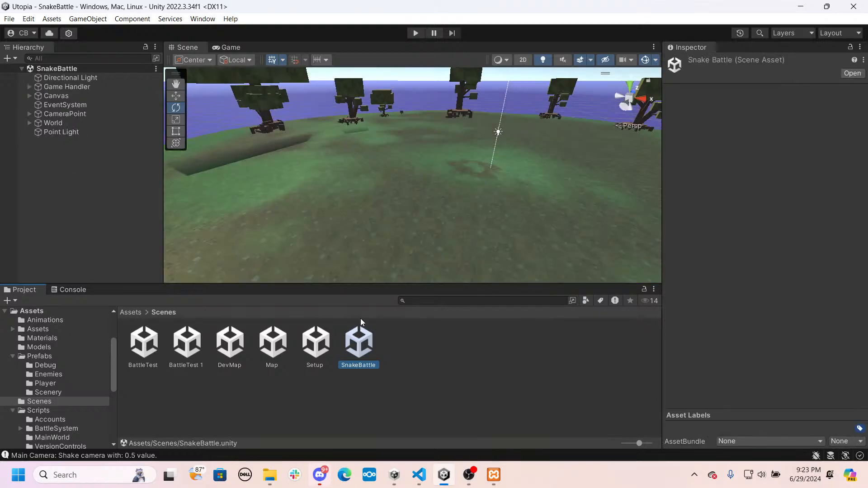
alt+drag(401, 187, 425, 145)
click(427, 141)
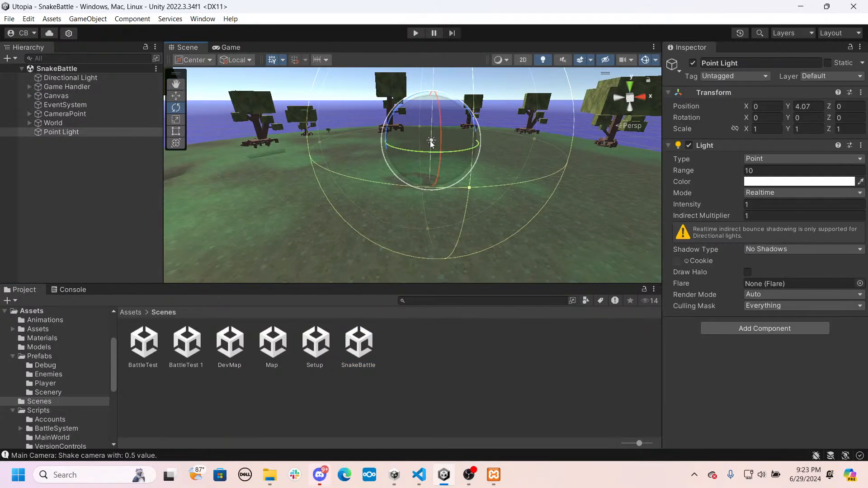
click(807, 107)
text(4)
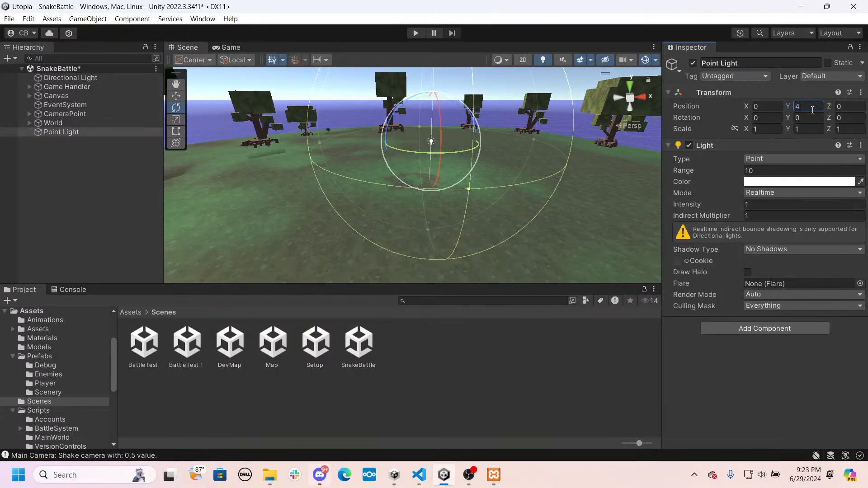
click(767, 169)
text(90)
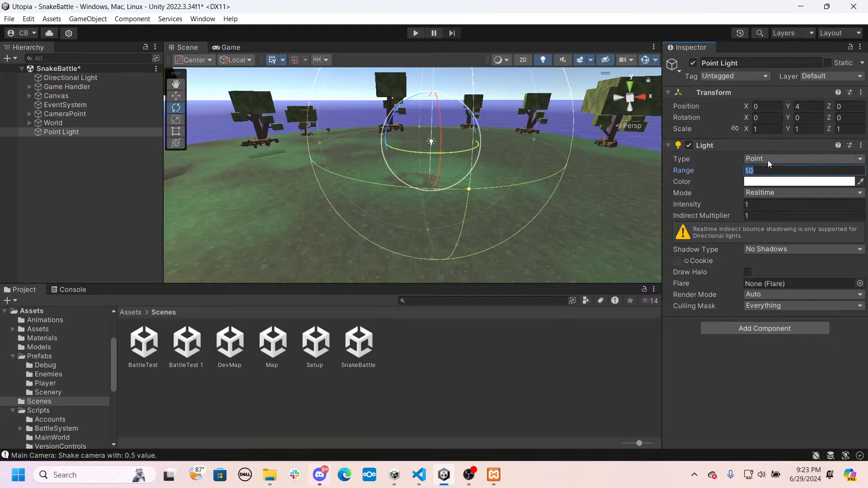
key(BackSpace)
key(BackSpace)
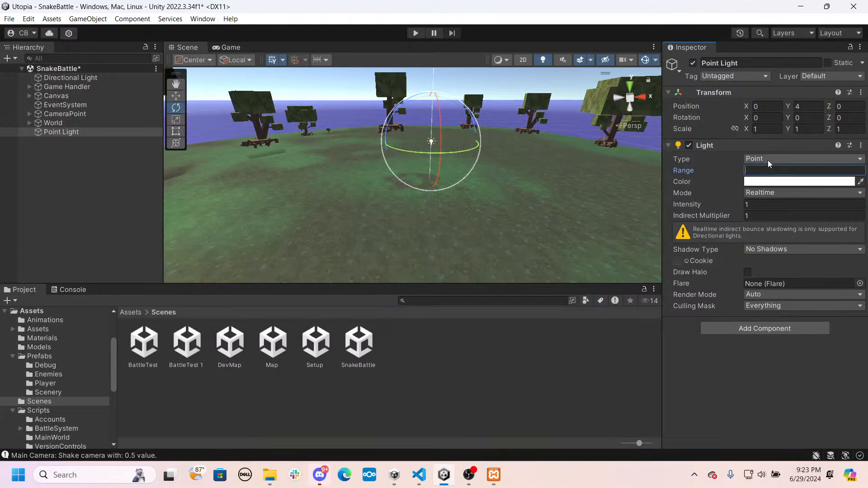
text(2009)
- Examine the relit arena from above and from ground level, and inspect the Canvas and CameraPoint objects
right_drag(471, 159, 750, 203)
key(w)
click(56, 95)
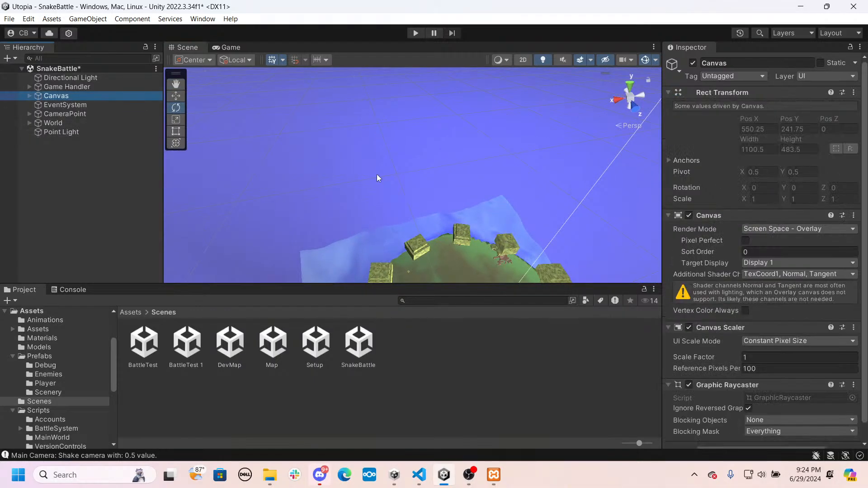
right_drag(376, 174, 240, 121)
key(w)
click(75, 115)
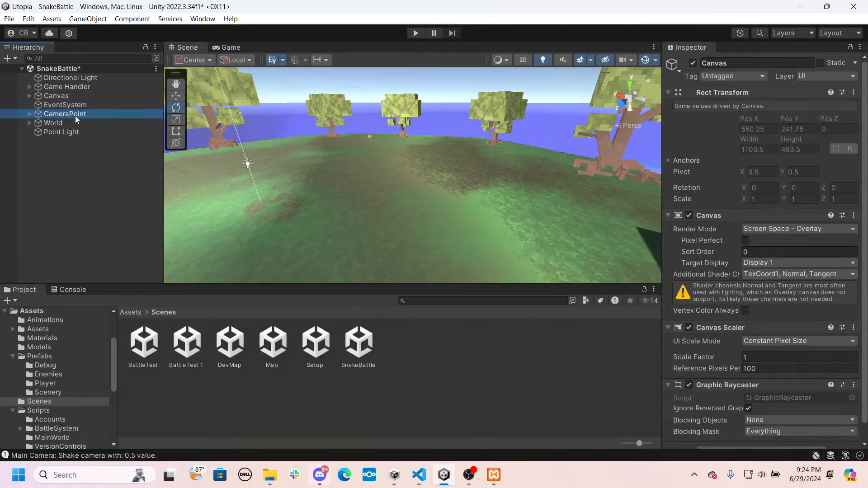
right_drag(367, 191, 272, 178)
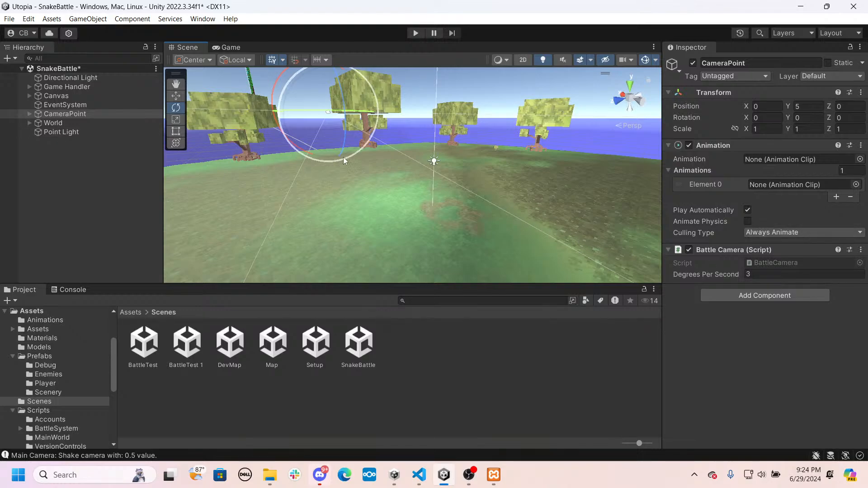
- Save the SnakeBattle scene and run it twice to check the new lighting in the Game view
key(ctrl+s)
click(420, 31)
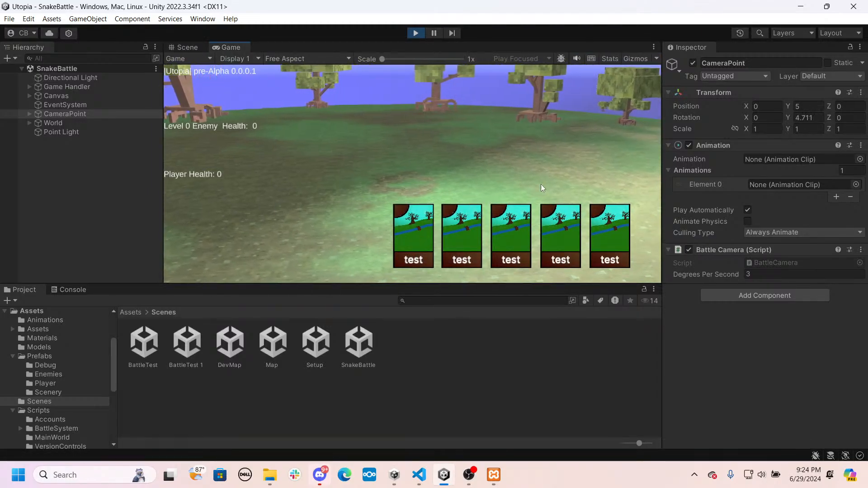
click(412, 32)
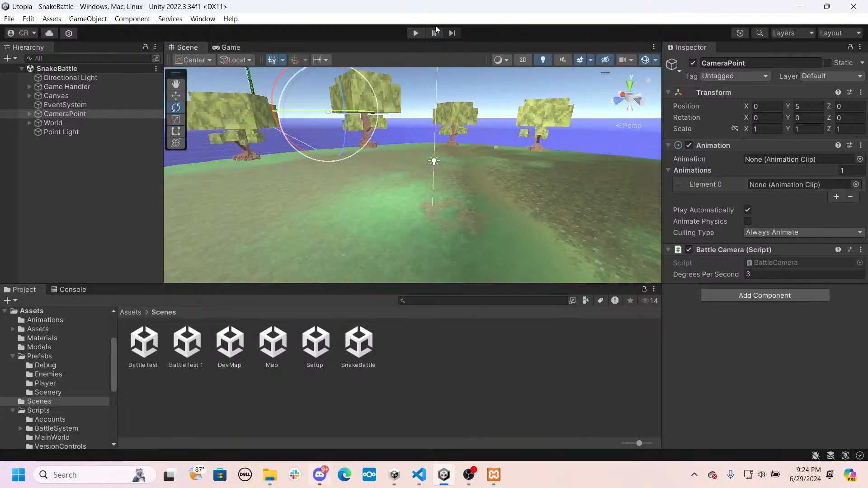
click(412, 33)
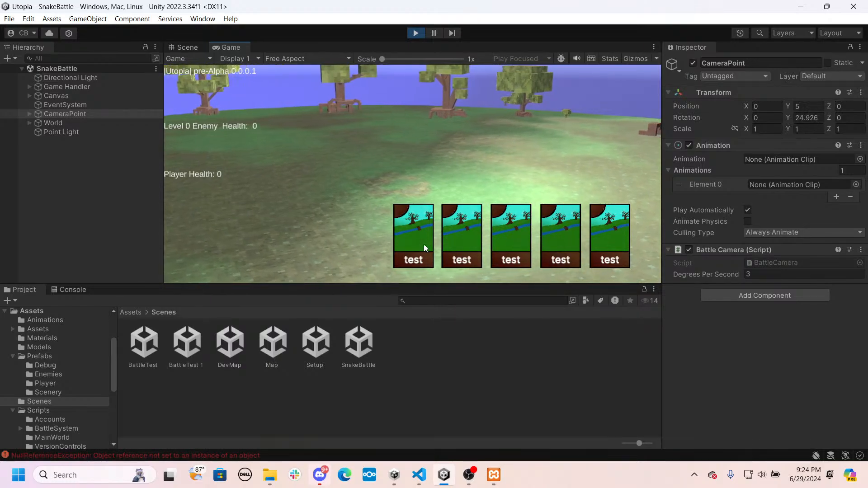
click(410, 33)
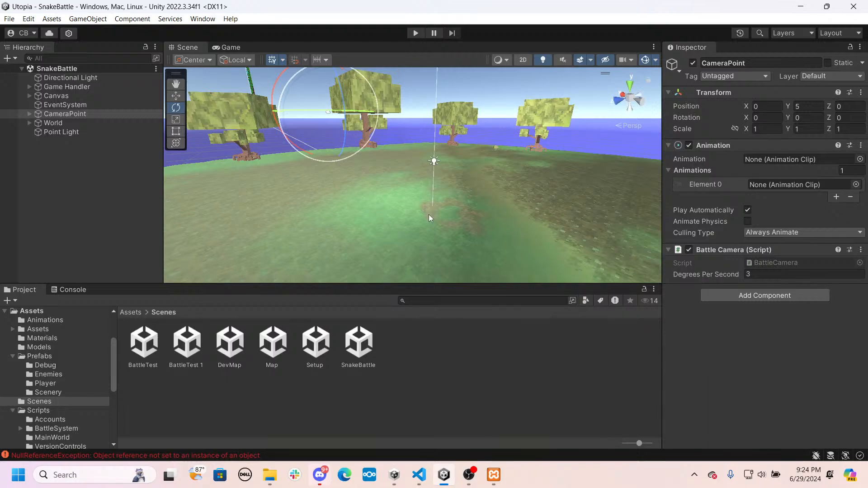
- Open the Map scene, start a playtest from it, and fight the snake battle using Punch attacks
right_drag(429, 214, 310, 187)
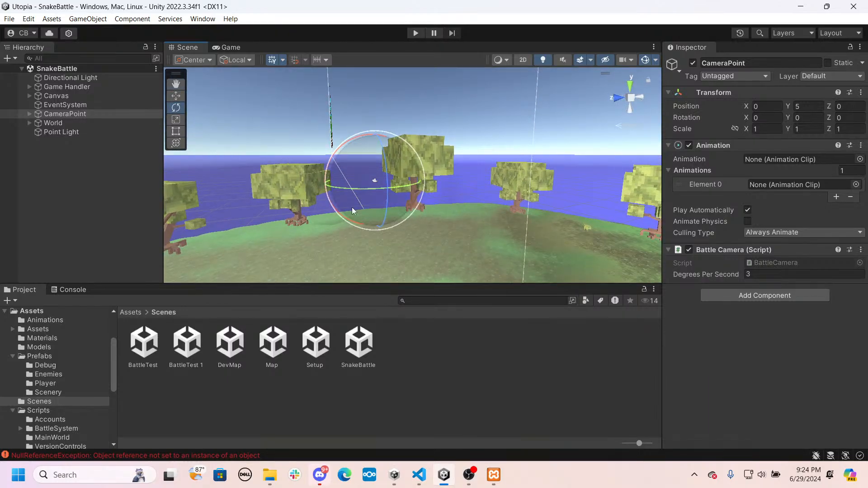
click(271, 344)
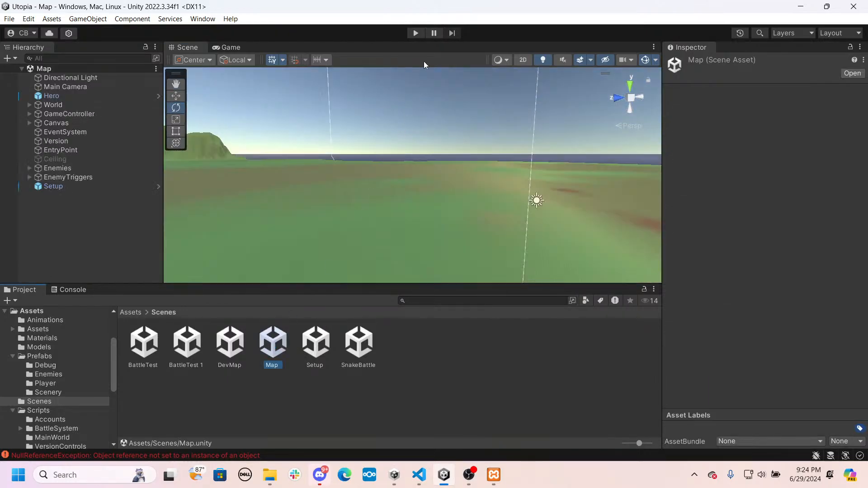
click(415, 32)
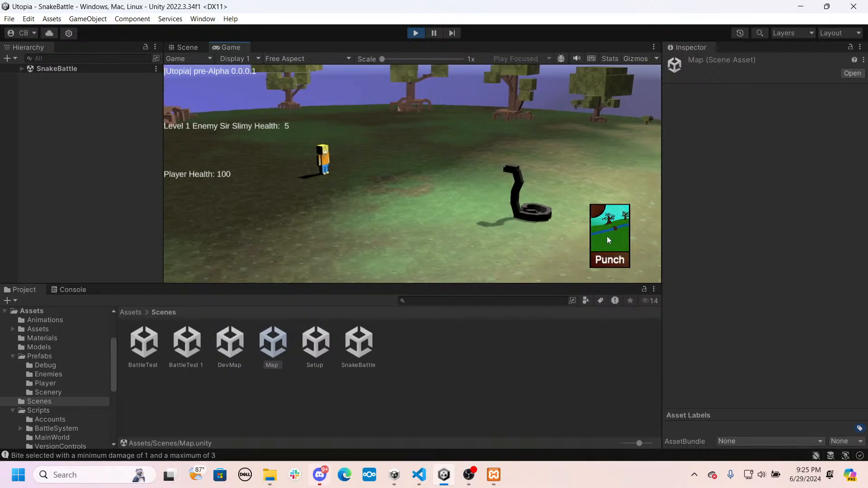
click(607, 236)
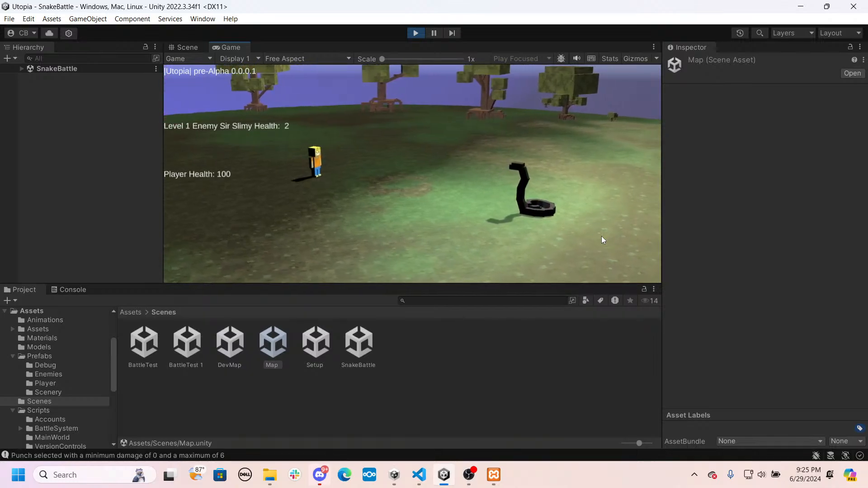
click(602, 237)
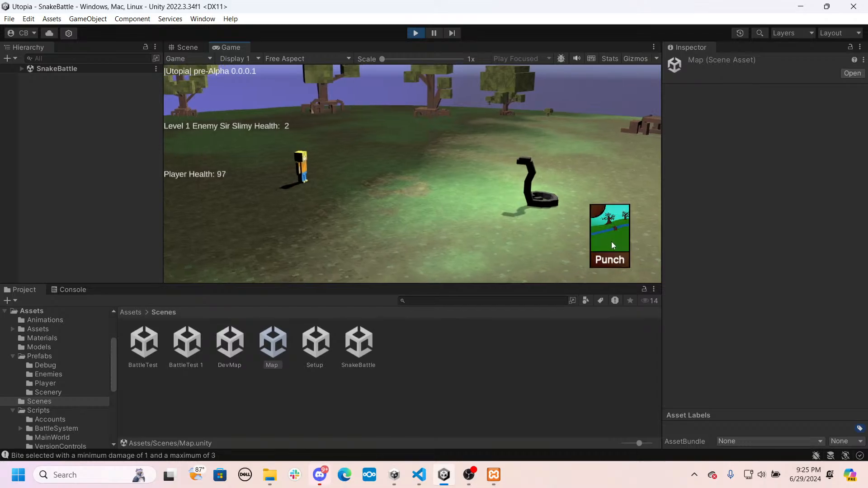
click(612, 241)
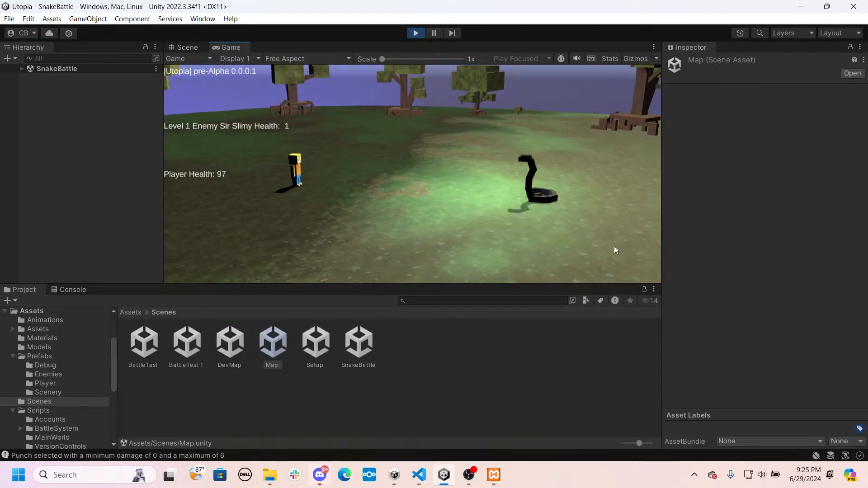
click(613, 249)
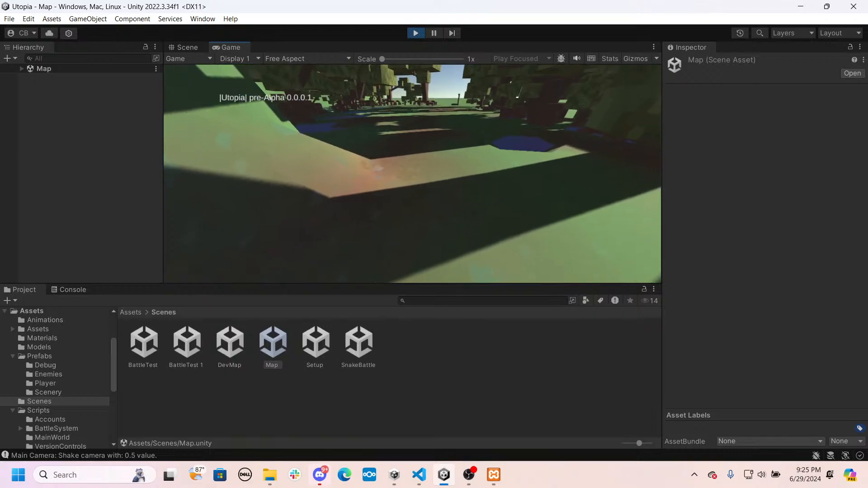
- Walk the hero through the mangrove forest towards the dark cave entrance to check the map, and stop the playtest
key(w)
key(w)
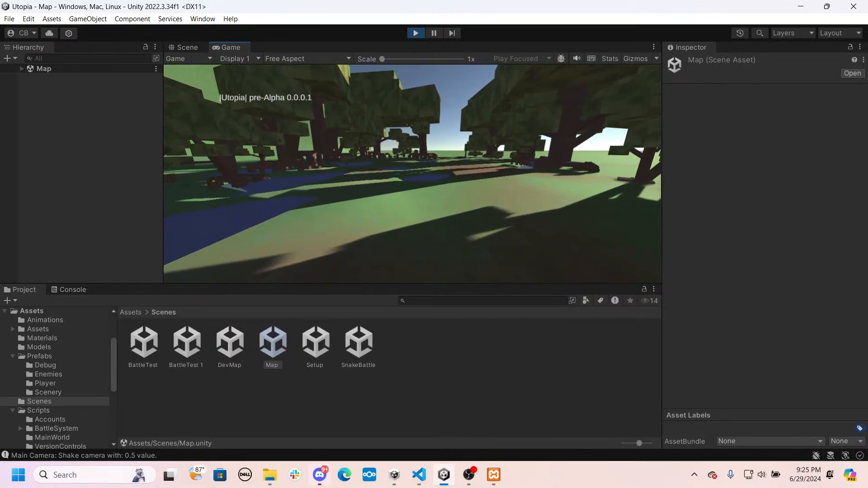
key(s)
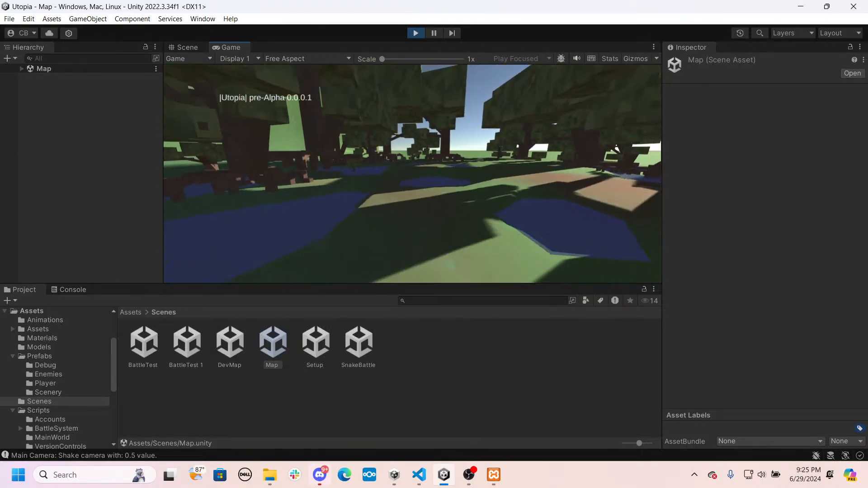
key(w)
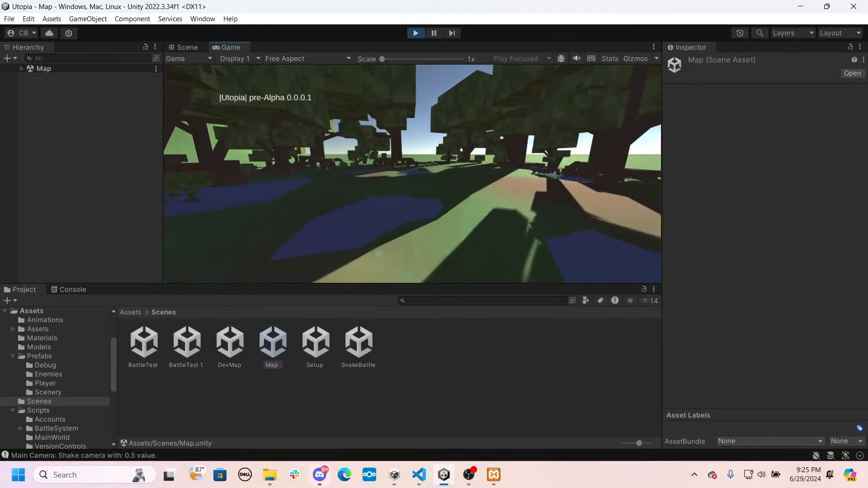
key(w)
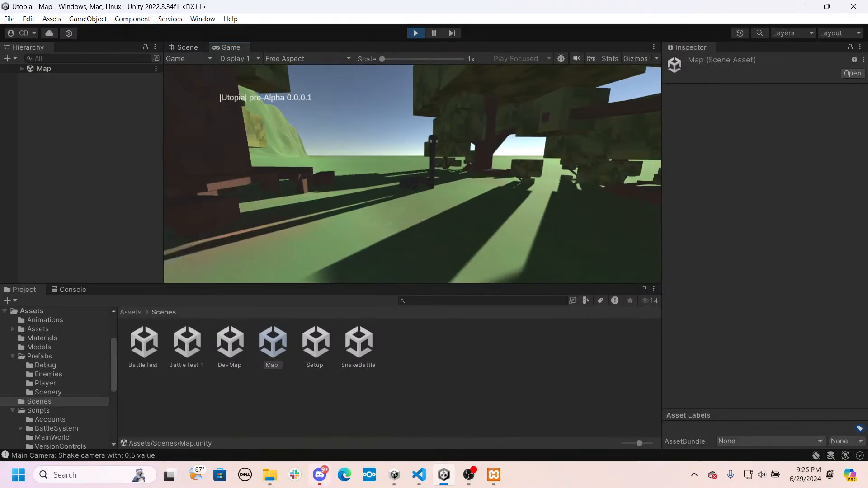
key(w)
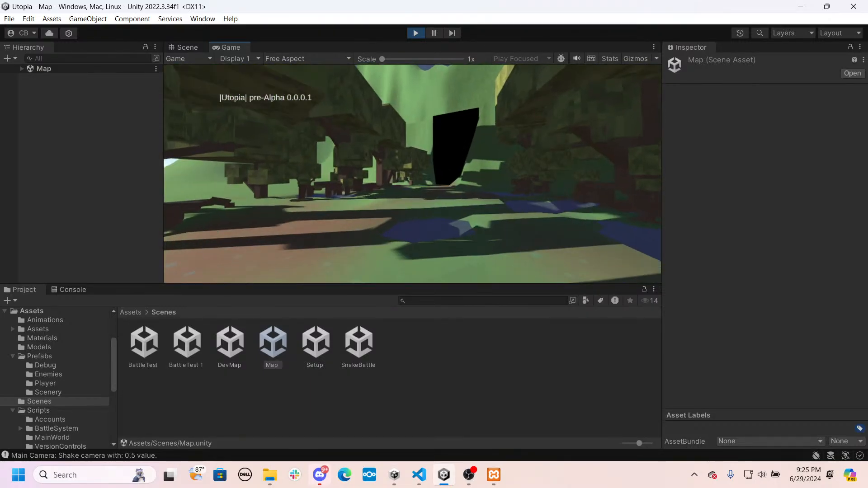
key(w)
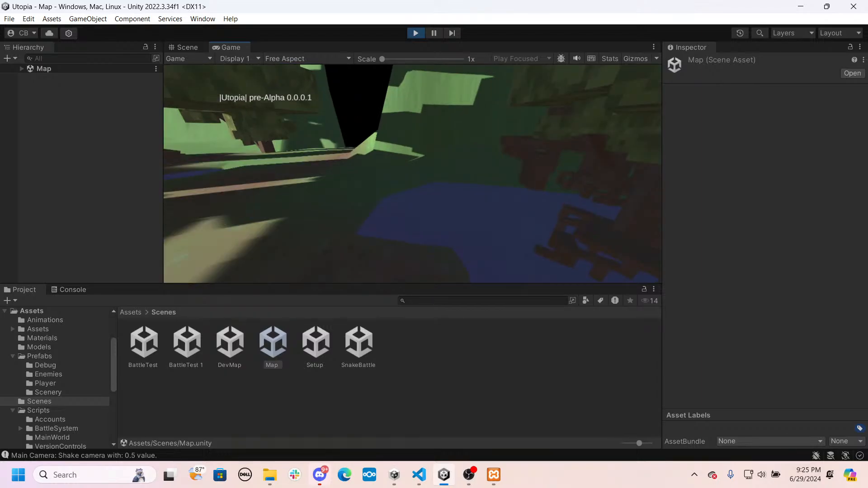
key(w)
click(416, 33)
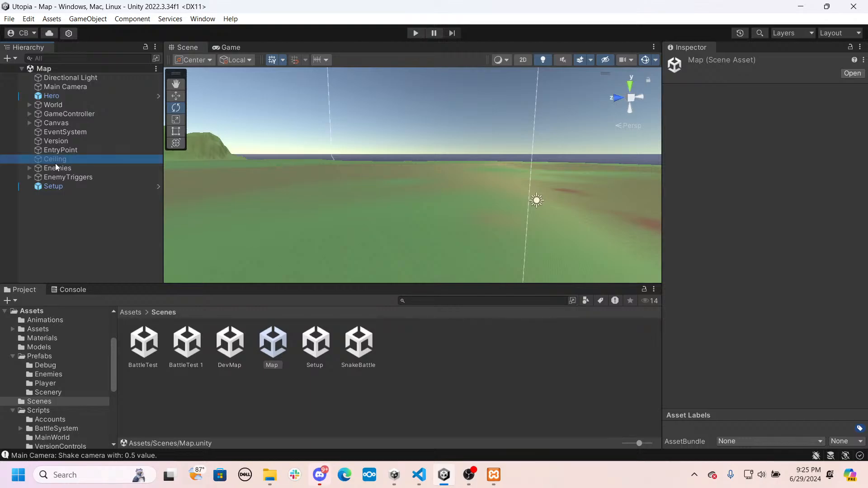
- Activate the Ceiling object in the Map scene and start a playtest
click(55, 163)
click(692, 64)
click(418, 35)
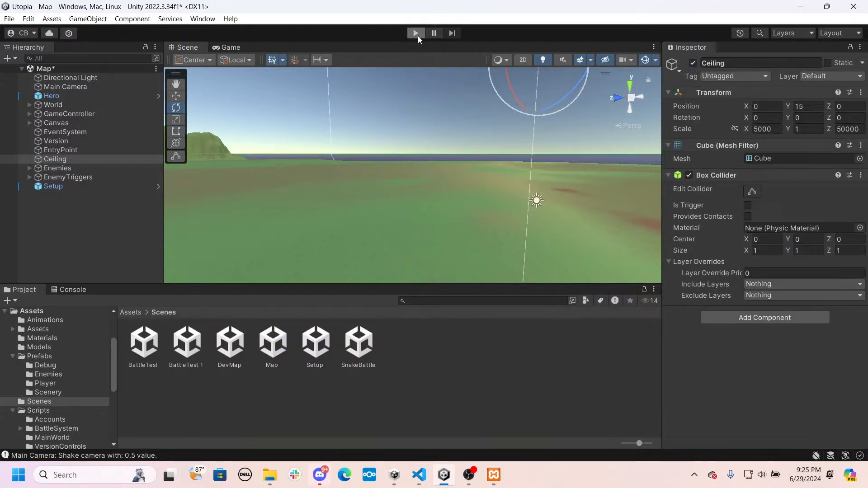
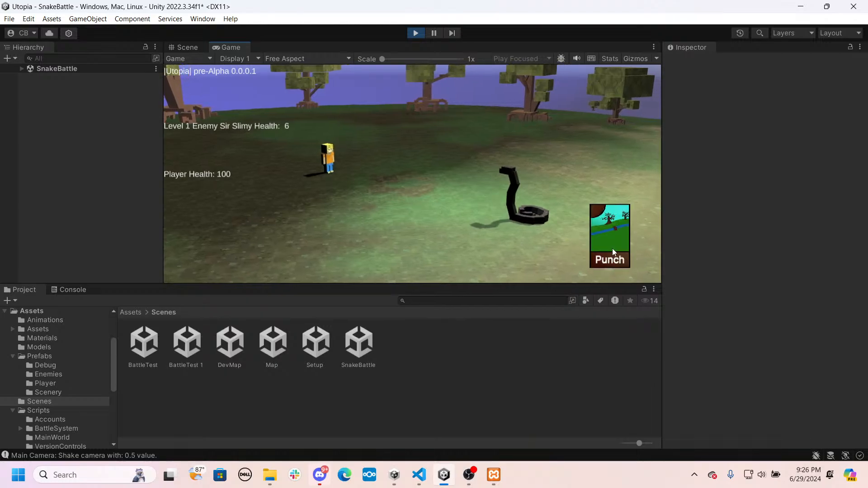
- Finish the snake battle with Punch attacks, walk the hero briefly through the forest map, and stop the playtest
click(596, 248)
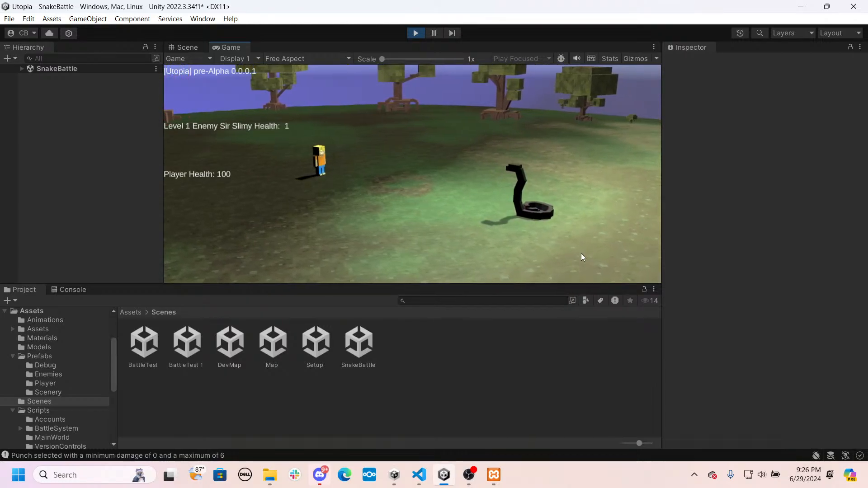
click(598, 243)
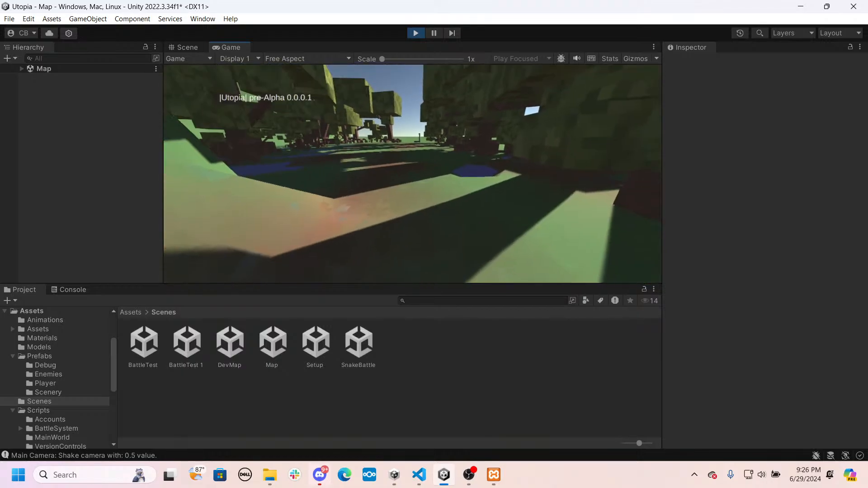
key(w)
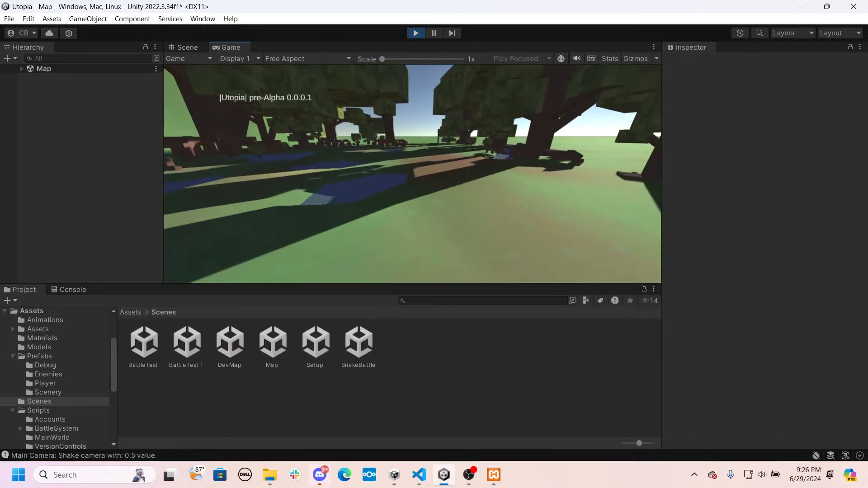
key(Escape)
click(416, 33)
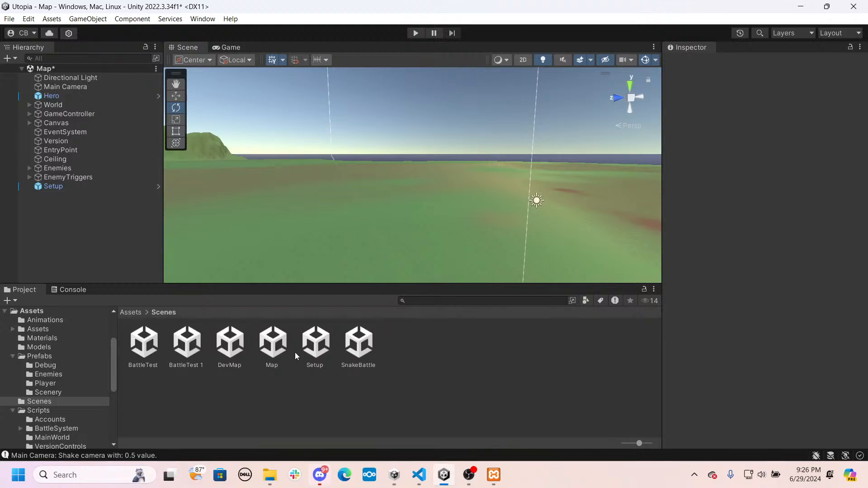
- Delete the Setup object from the Map scene and save the scene
double_click(354, 343)
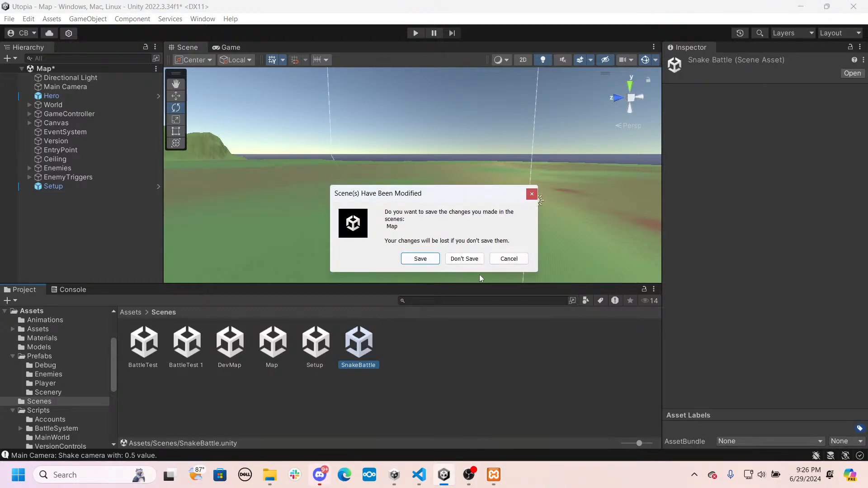
click(518, 259)
click(53, 186)
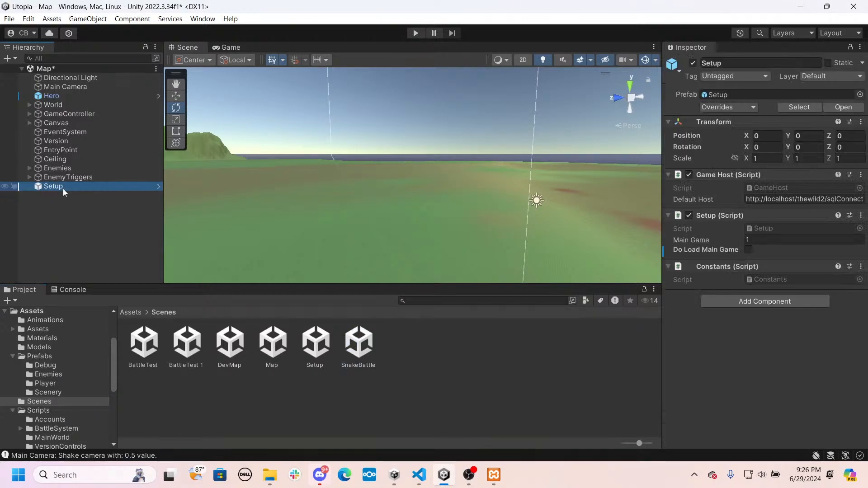
key(Delete)
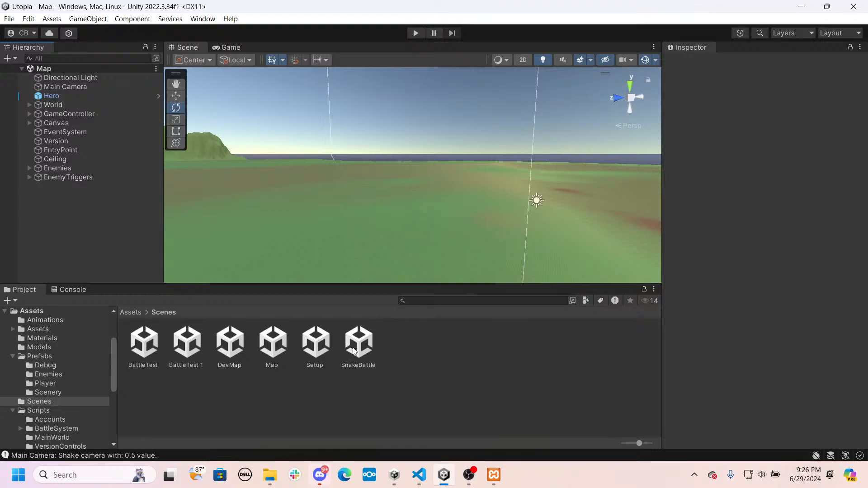
- Open the SnakeBattle scene, deactivate PlayerAttack1 through PlayerAttack5 under the Canvas, and save the scene
double_click(355, 348)
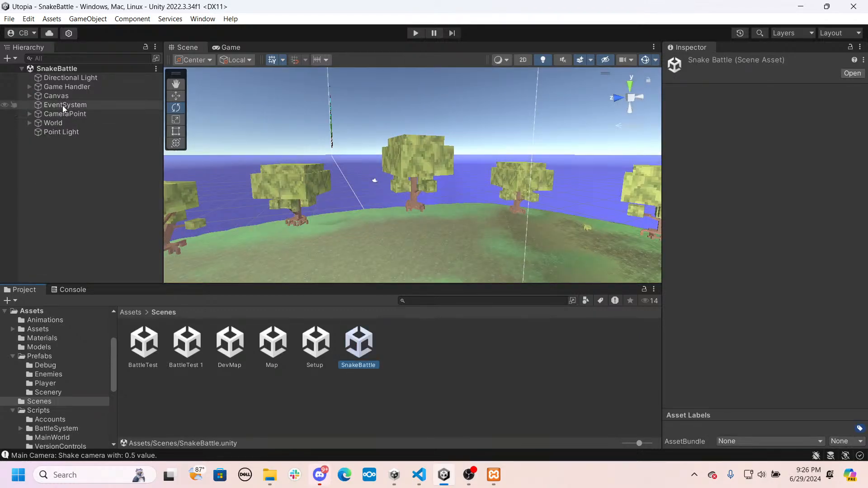
click(29, 96)
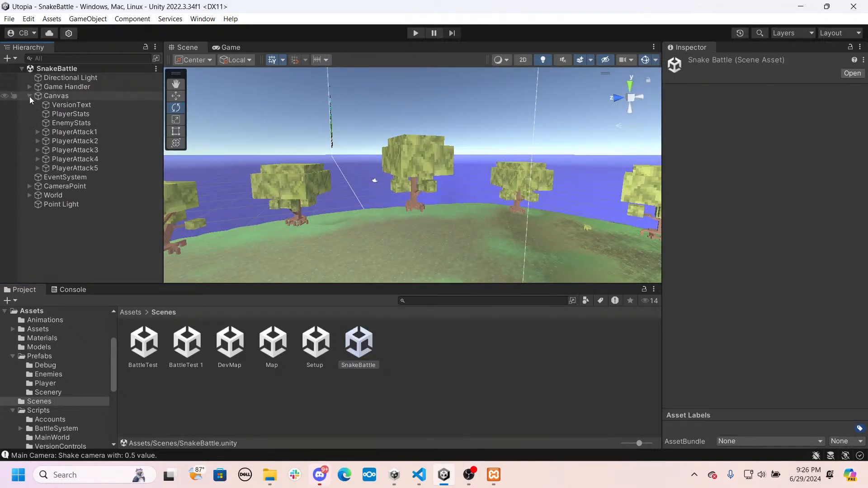
click(64, 132)
shift+click(75, 168)
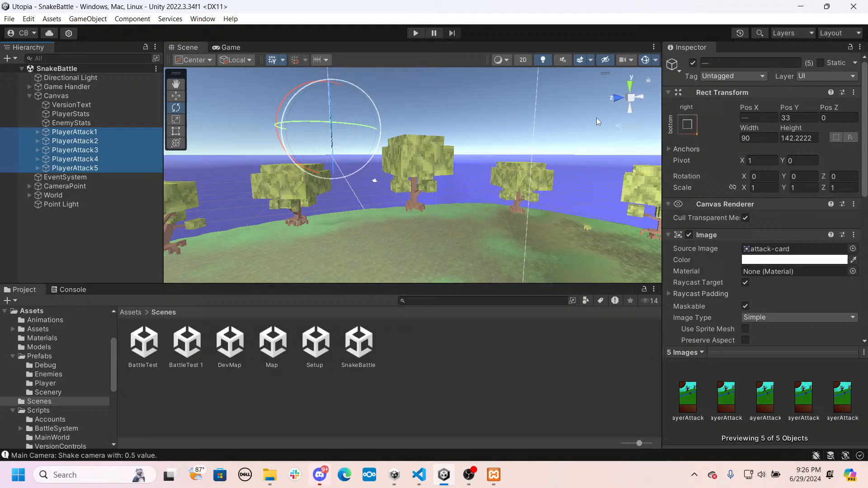
click(693, 64)
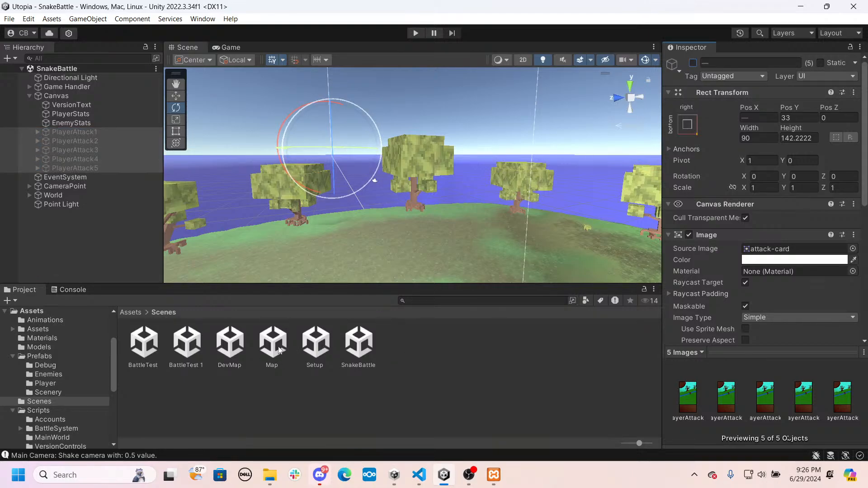
- Playtest the Map scene by walking the hero through the forest into the snake battle, and stop the playtest
double_click(279, 350)
click(414, 33)
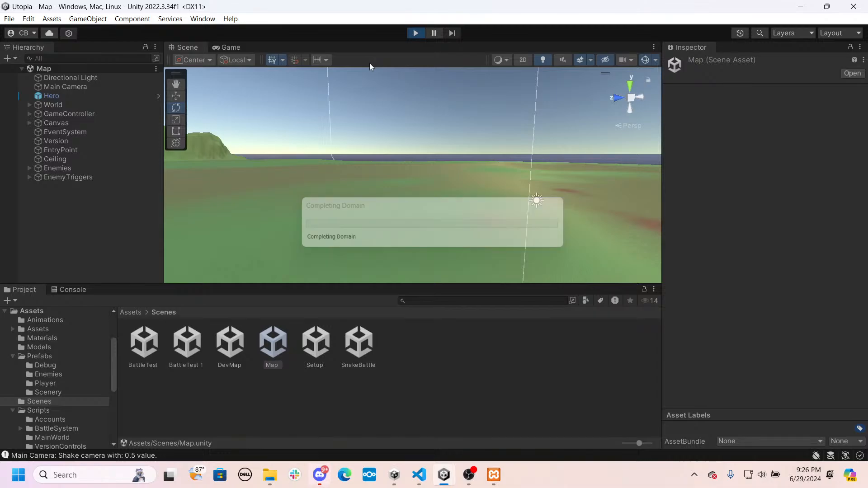
click(365, 76)
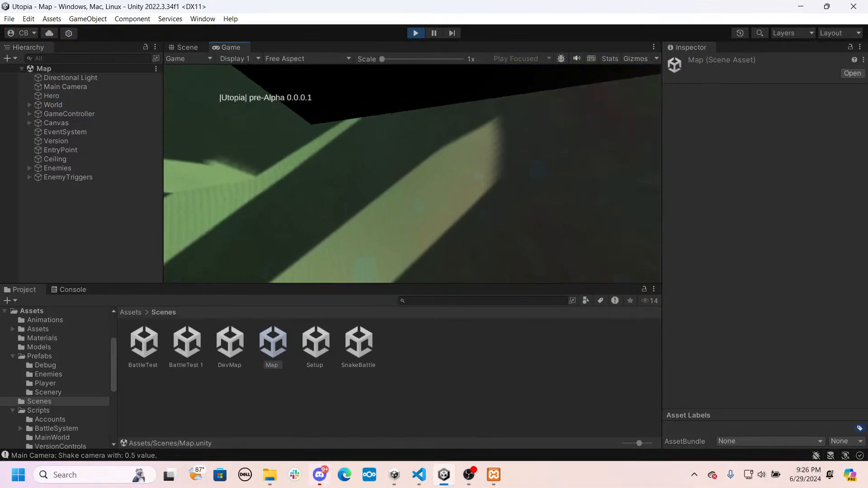
key(w)
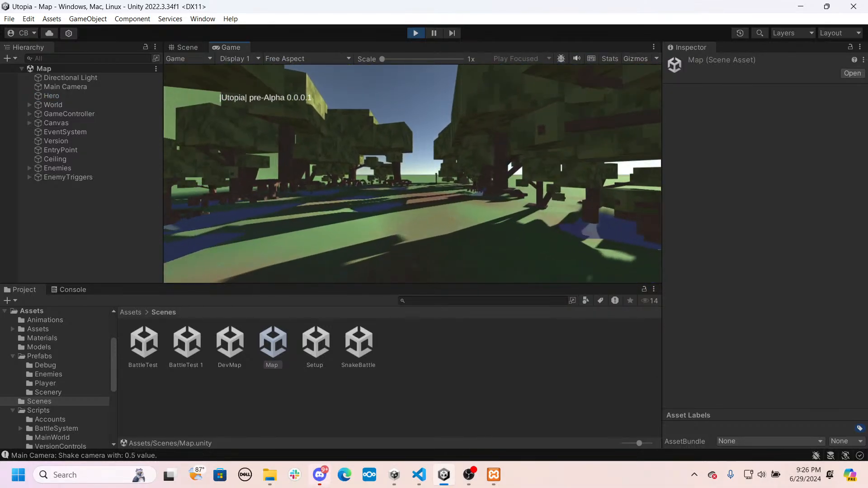
key(w)
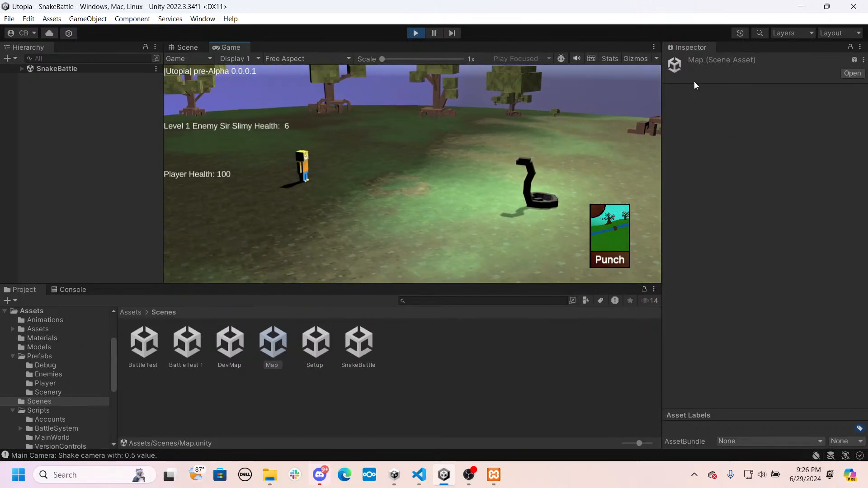
click(409, 33)
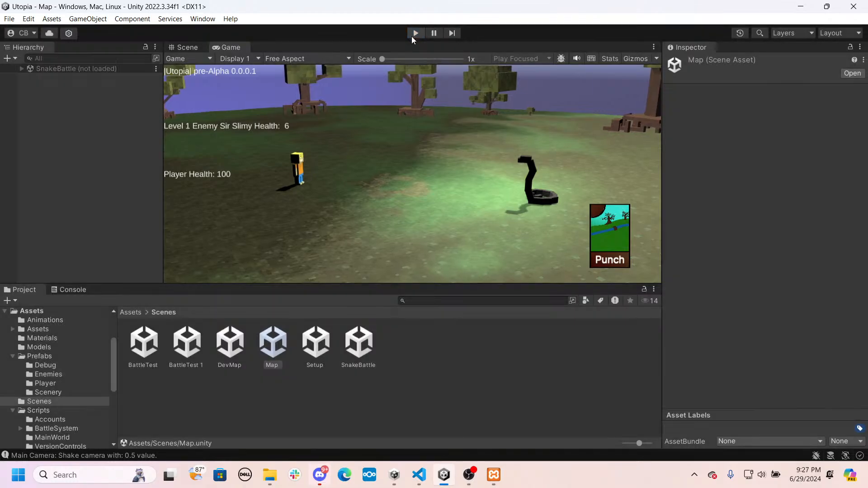
- Open the Setup scene, start a playtest from it, and walk the hero through the forest into the snake battle
click(423, 146)
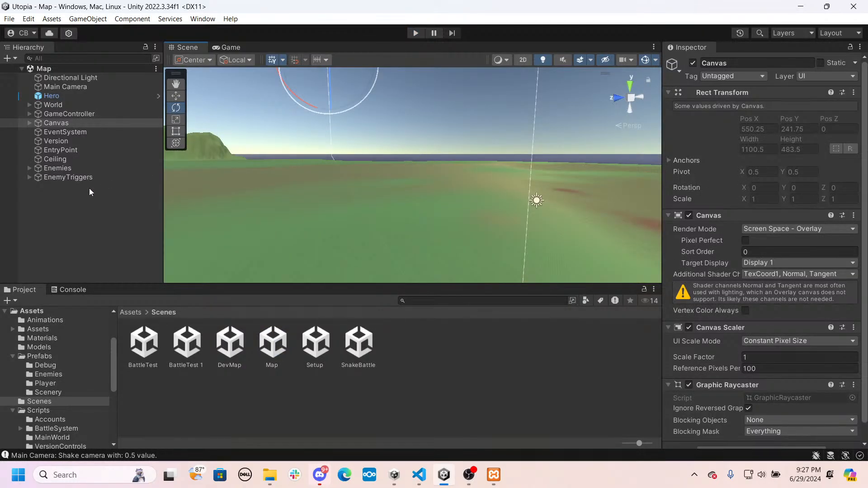
click(129, 313)
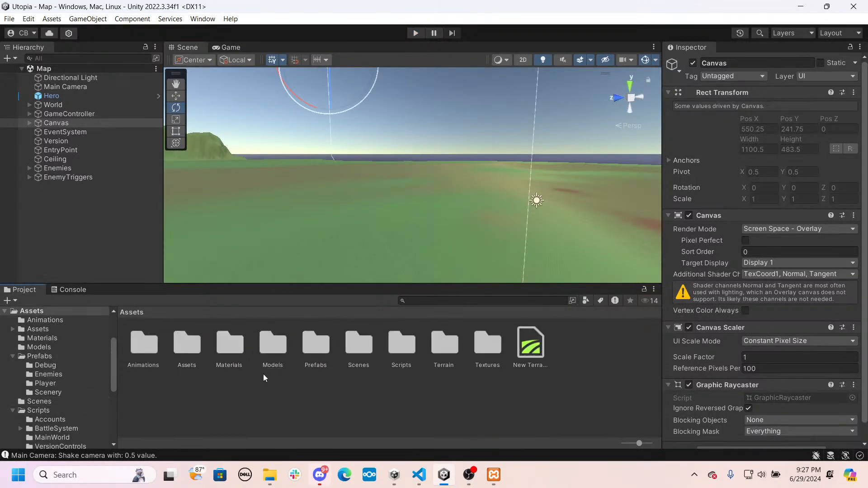
double_click(359, 345)
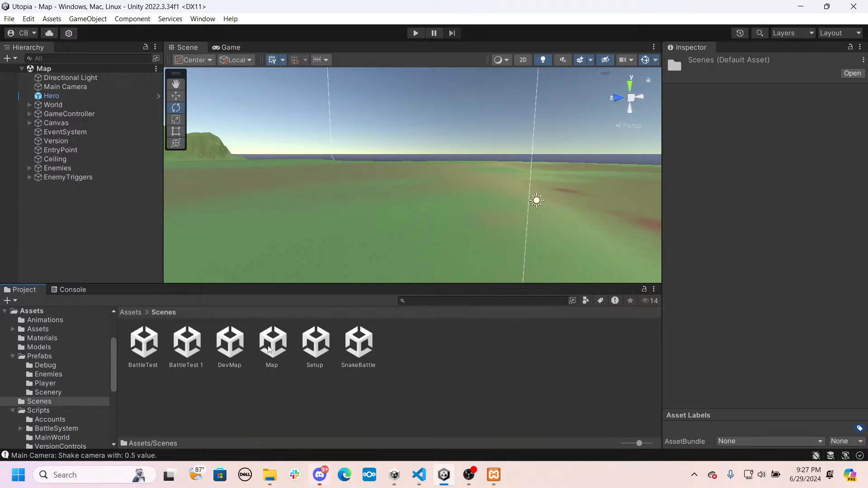
double_click(316, 357)
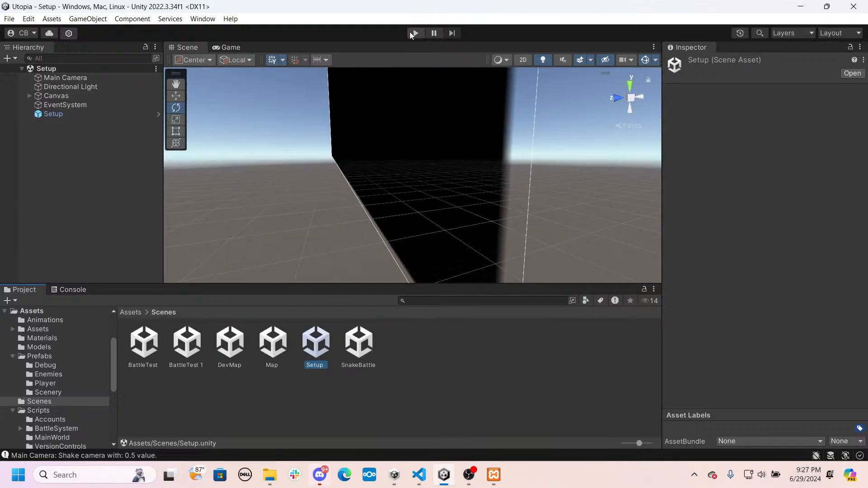
click(412, 33)
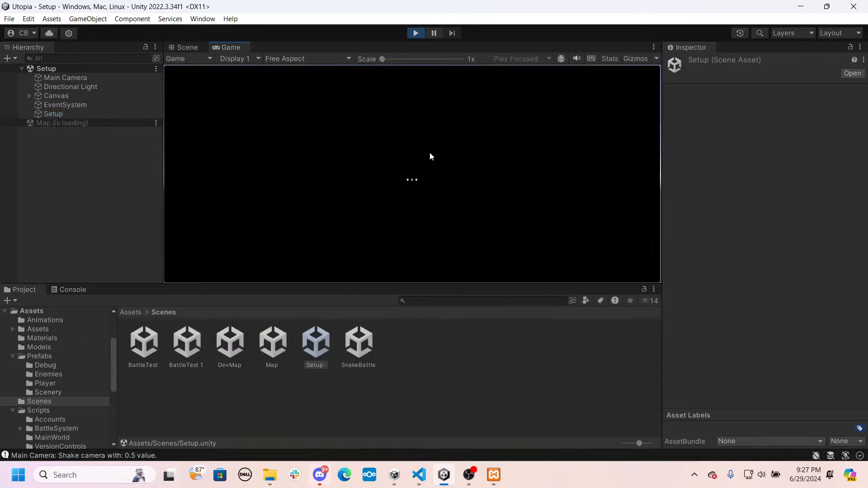
click(430, 152)
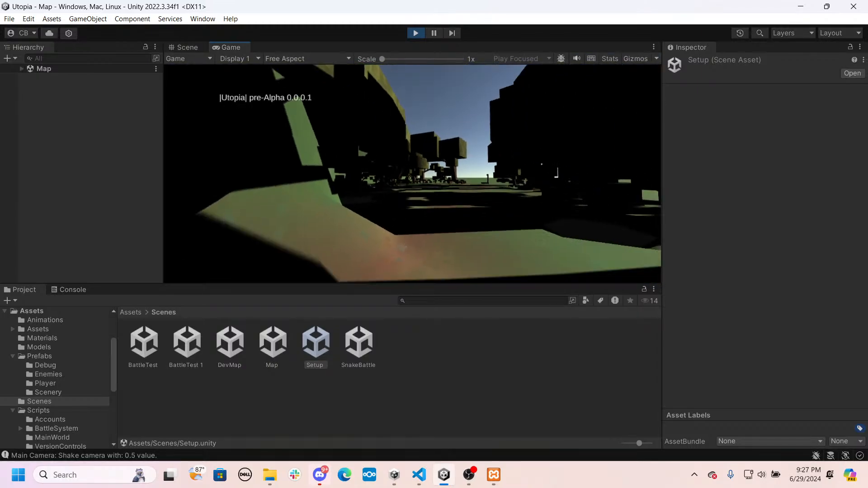
key(w)
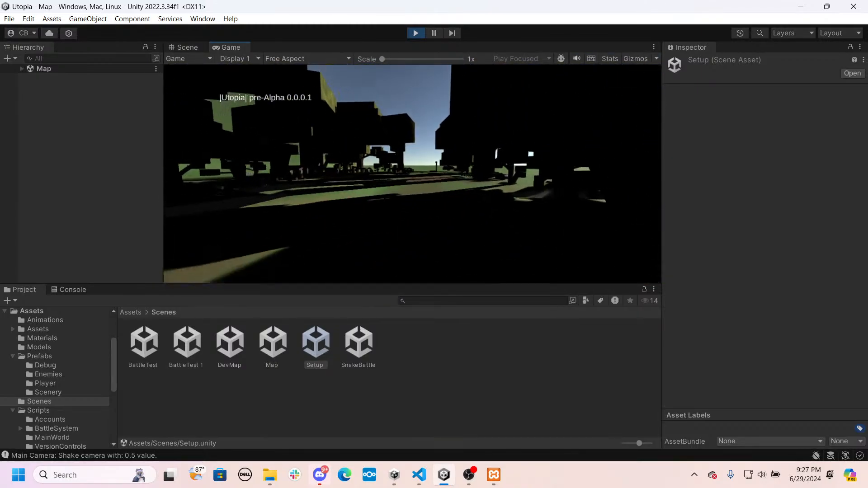
key(w)
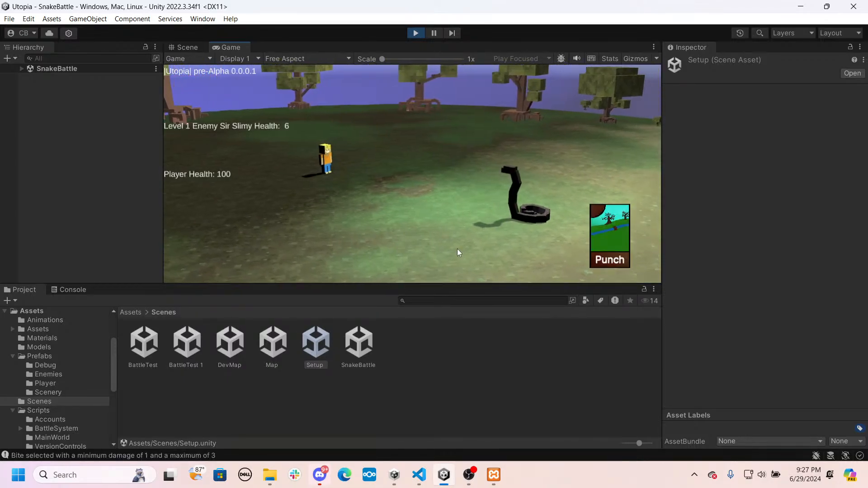
- Fight the snake with repeated Punch attacks until the map returns, and stop the playtest
click(612, 238)
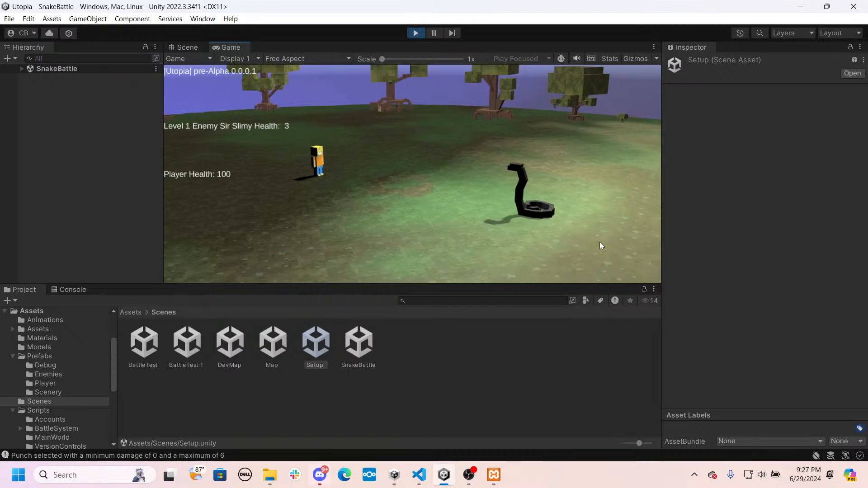
click(617, 235)
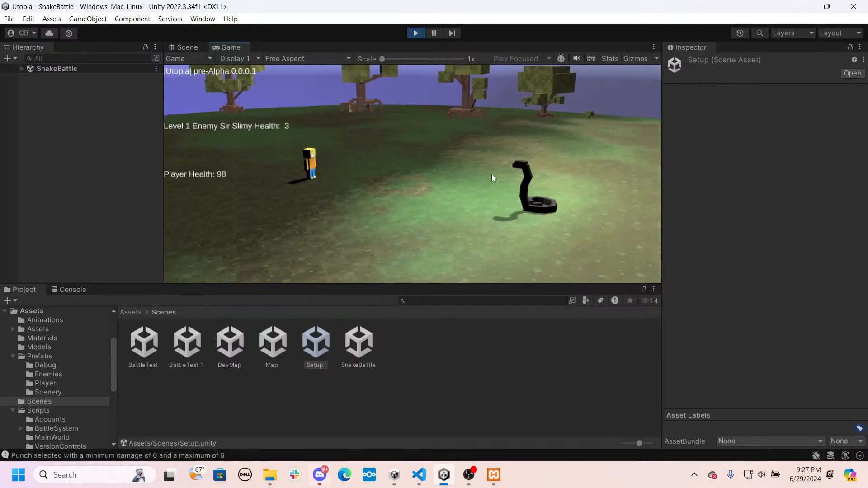
click(625, 261)
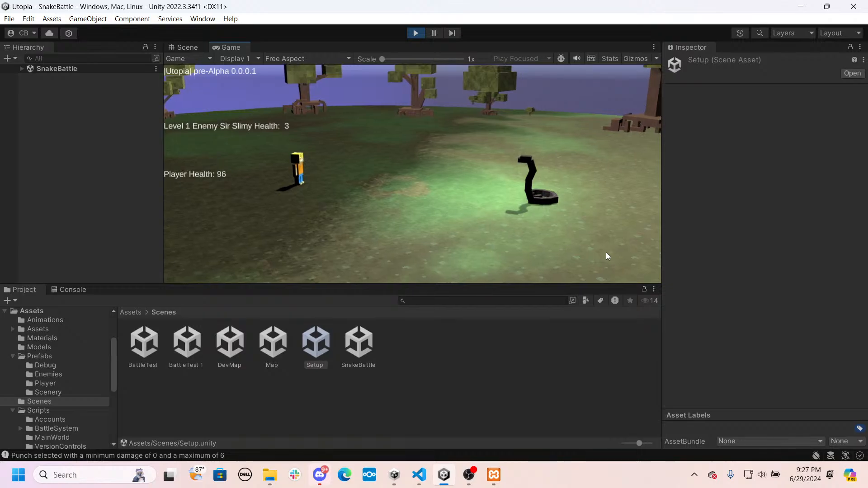
click(606, 253)
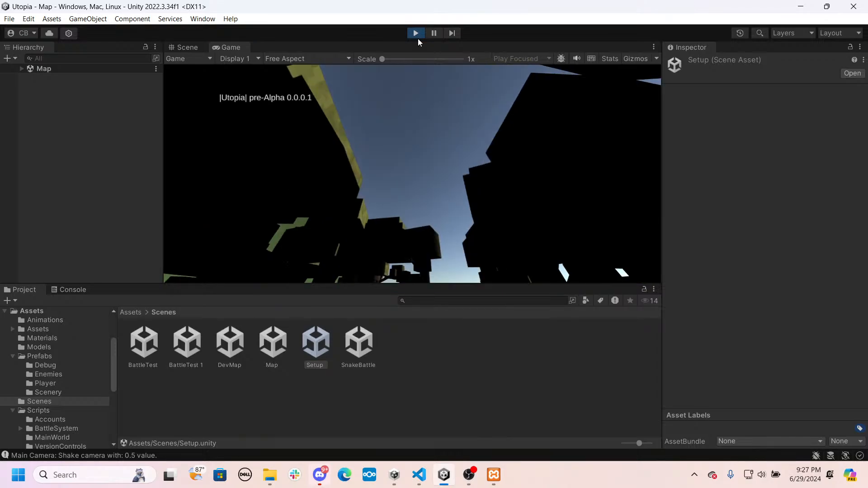
click(415, 33)
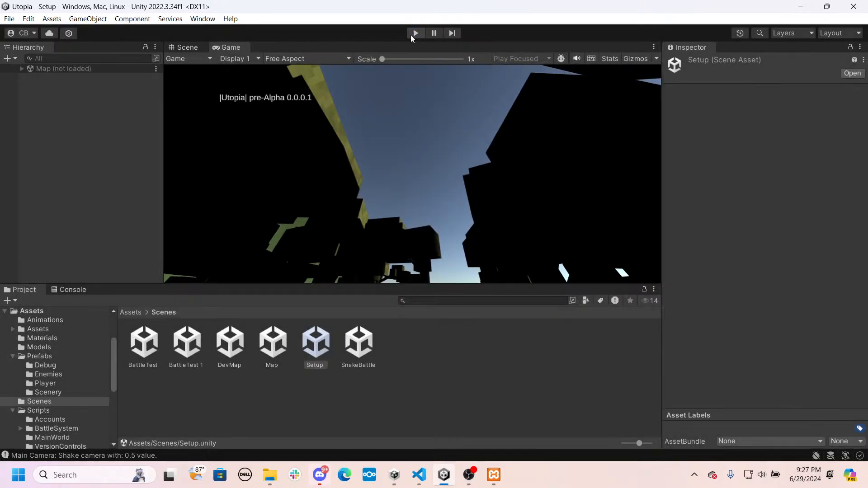
- Open the Map scene and set the Directional Light's Y rotation to 0
double_click(282, 345)
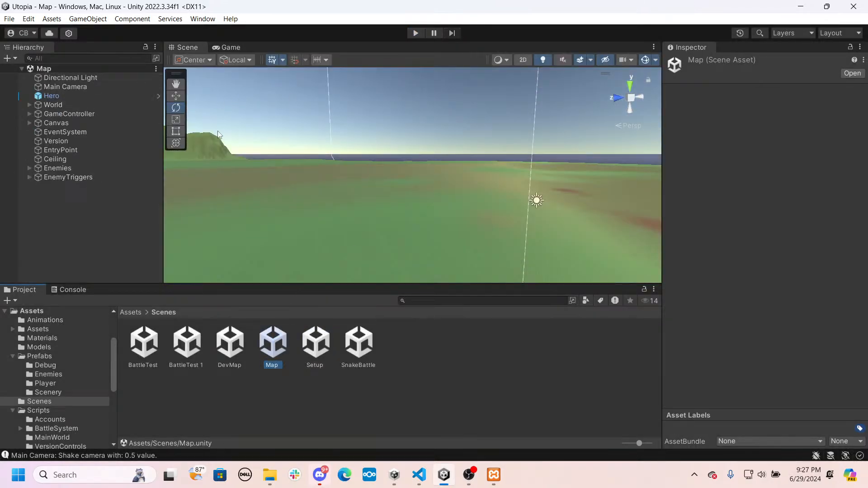
right_drag(267, 176, 147, 179)
key(w)
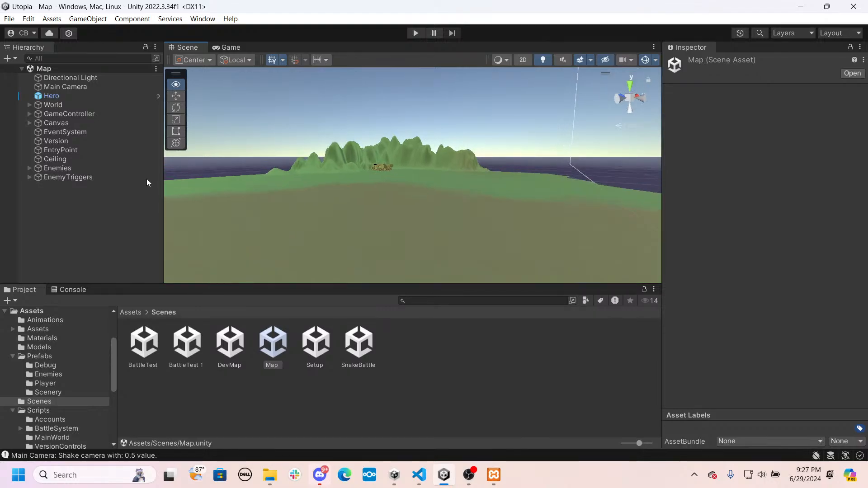
click(51, 86)
click(59, 78)
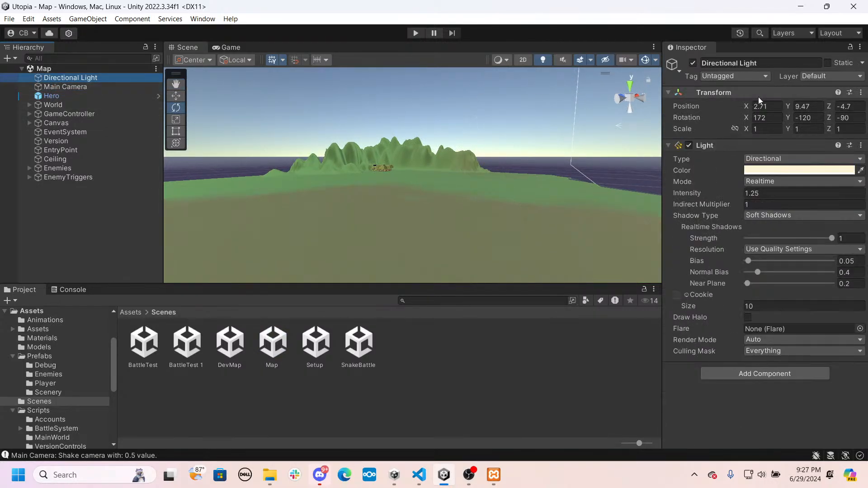
key(f)
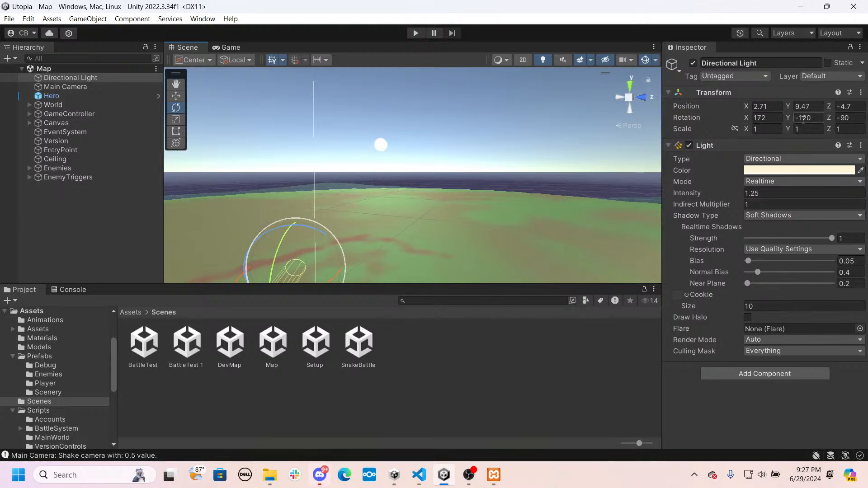
text(0)
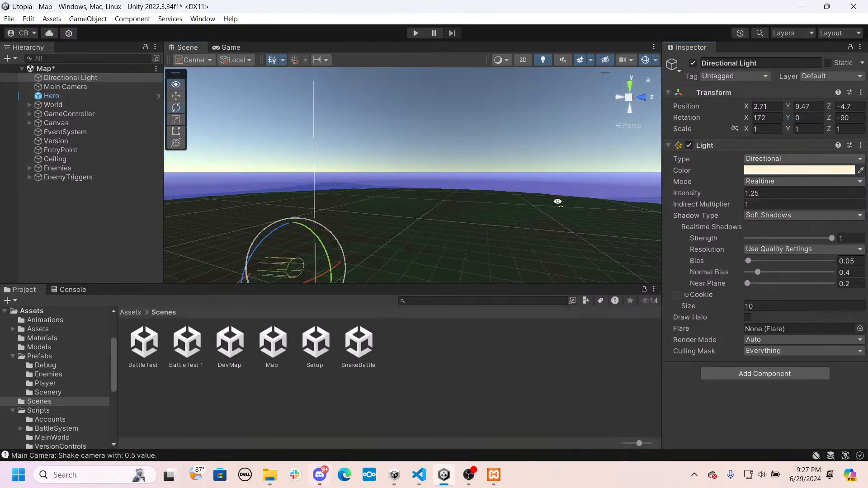
right_drag(558, 200, 540, 196)
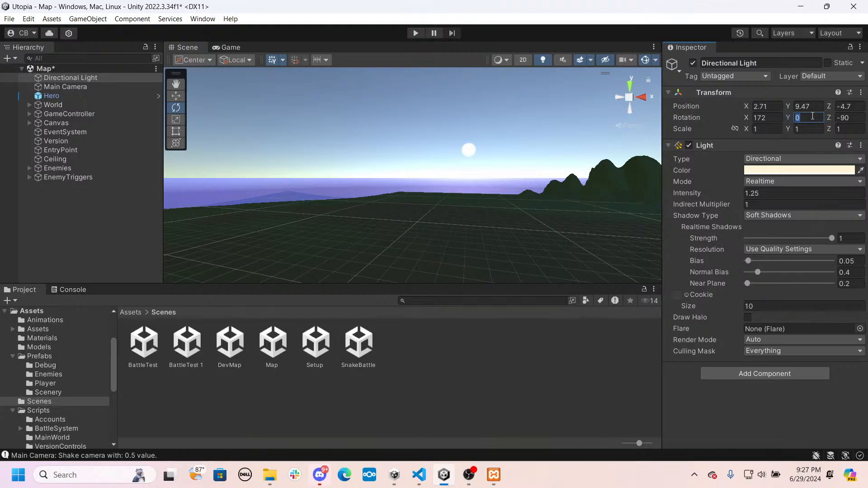
- Set the Directional Light's Y rotation to 165 and its X rotation to 139.84 in the Map scene
text(180)
right_drag(506, 219, 82, 254)
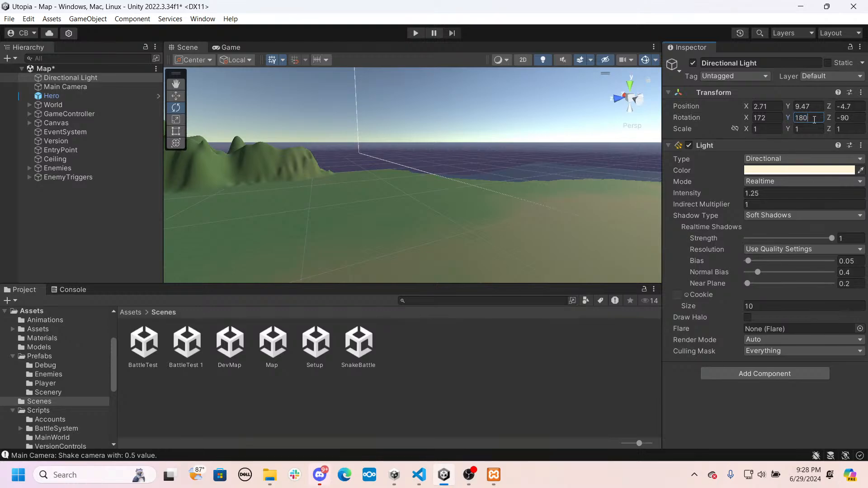
text(165)
right_drag(490, 150, 740, 81)
drag(747, 118, 140, 145)
right_drag(267, 153, 360, 77)
- Briefly playtest the Map scene to check the light angle against the trees and sky, stop it, and save the scene
click(412, 36)
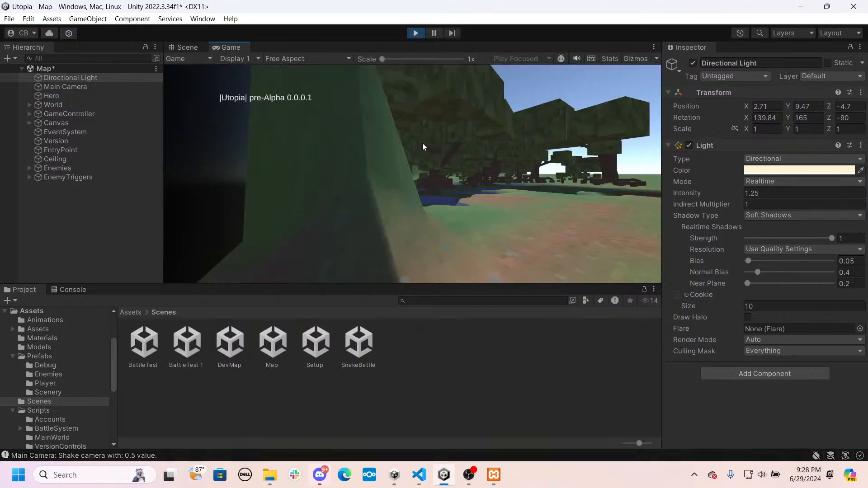
click(422, 143)
key(Escape)
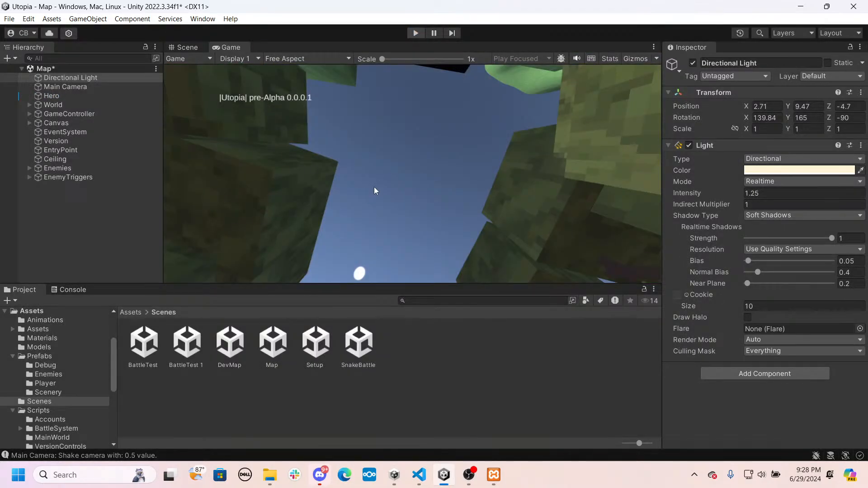
key(ctrl+p)
- Playtest from the Setup scene, walking the hero along the forest path into the snake battle, and stop the playtest
click(268, 348)
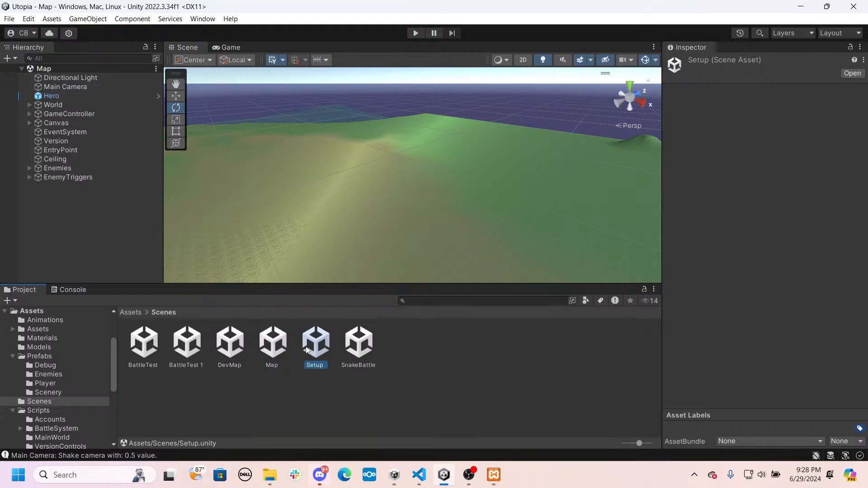
double_click(306, 350)
click(413, 32)
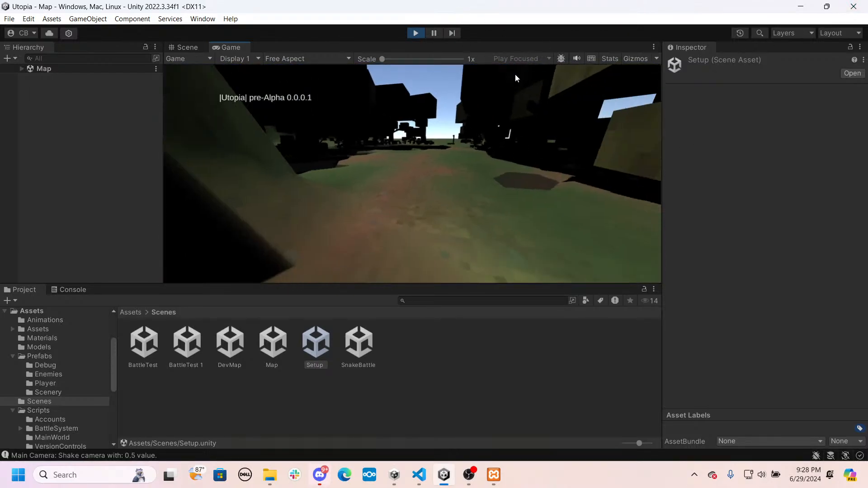
key(w)
click(517, 72)
key(w)
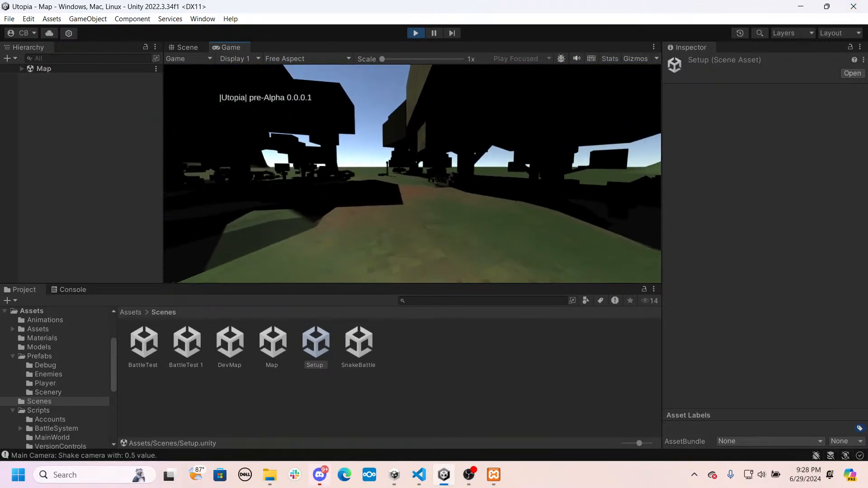
key(w)
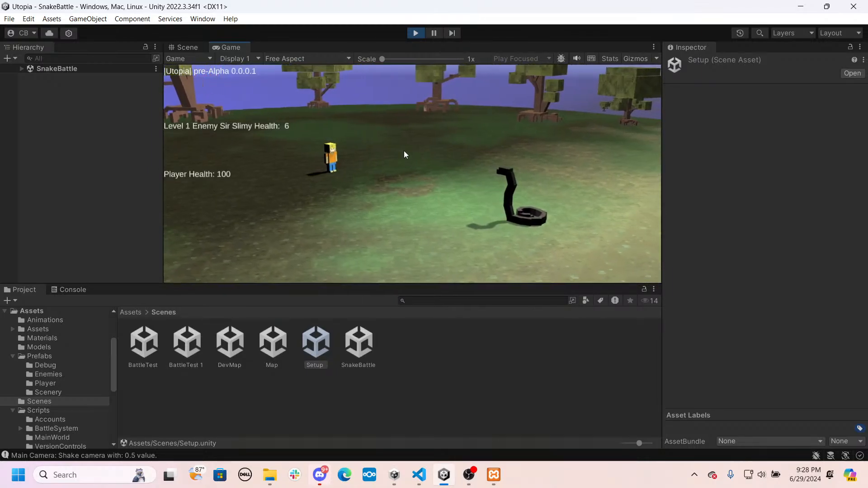
click(409, 36)
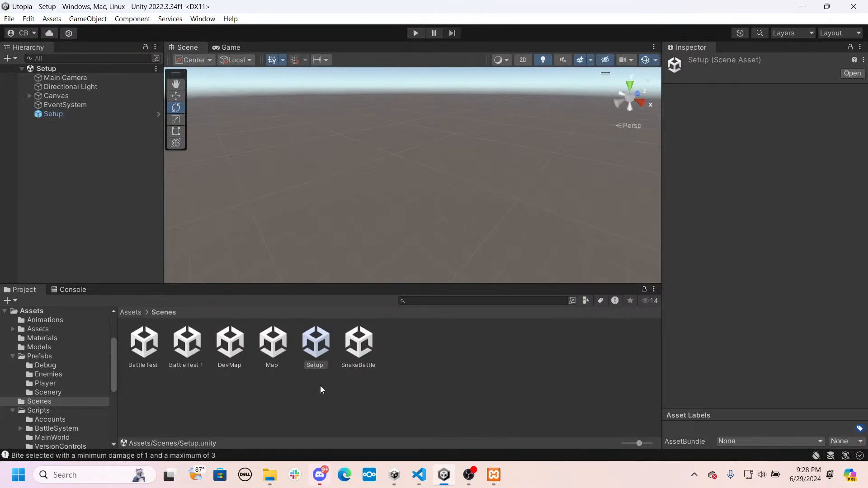
- Open the Map scene and set the Directional Light's realtime shadows to strength 0.5 and Medium Resolution
double_click(272, 343)
click(58, 80)
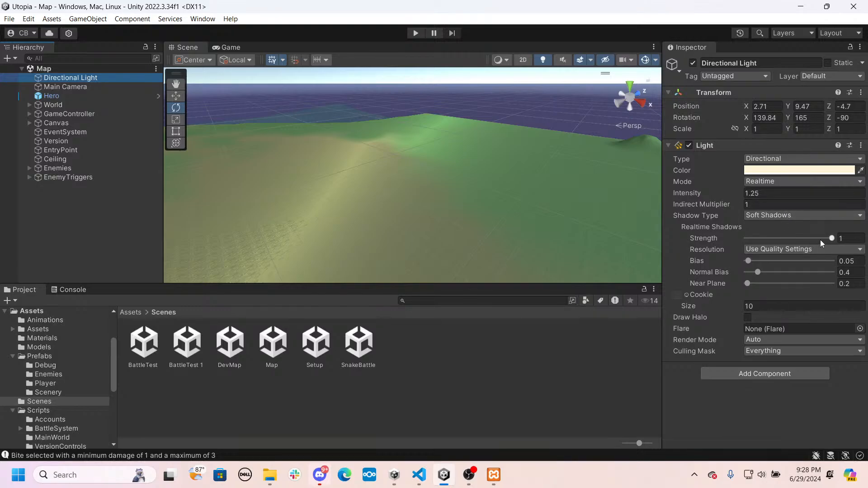
drag(830, 239, 785, 239)
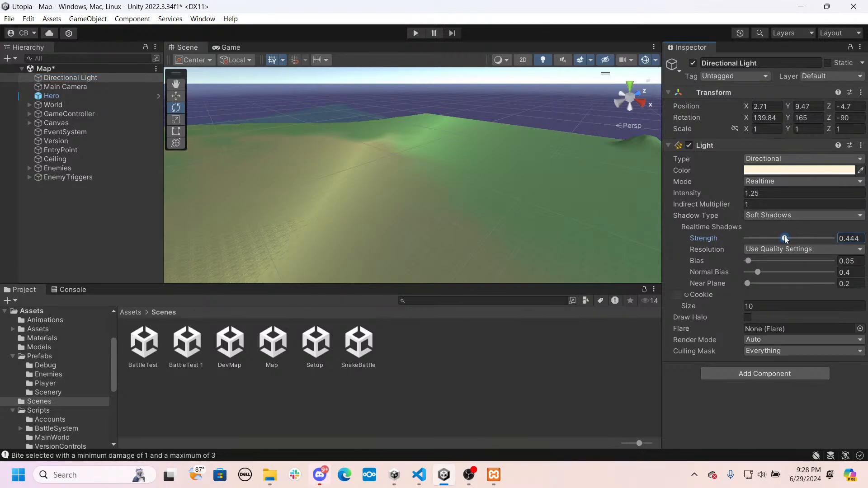
click(859, 238)
text(0.5)
click(804, 253)
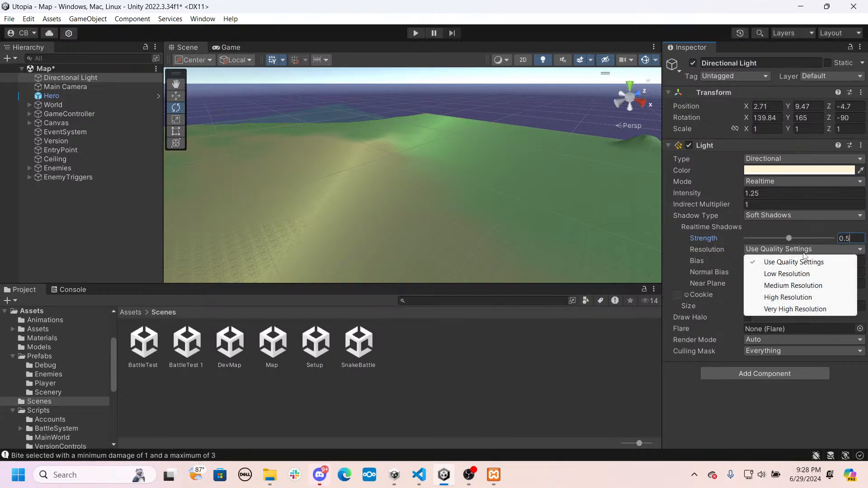
click(787, 286)
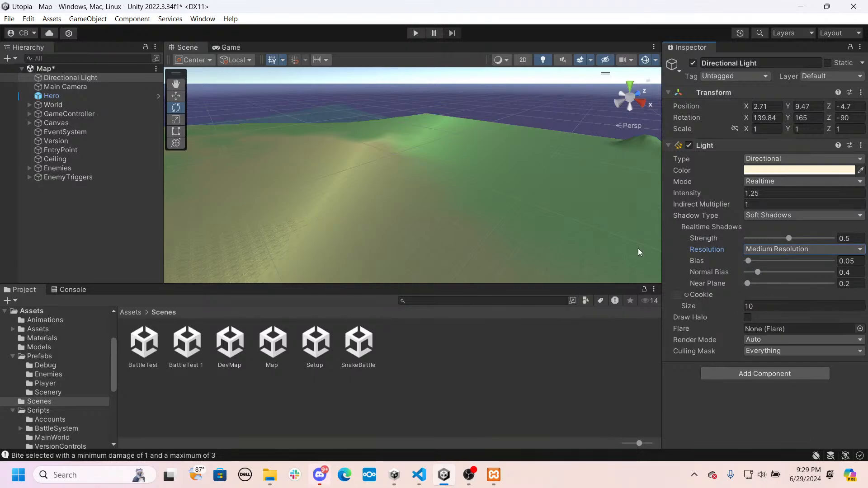
- Playtest the Map scene by walking the hero among the trees to check the softer shadows, and stop the playtest
click(415, 33)
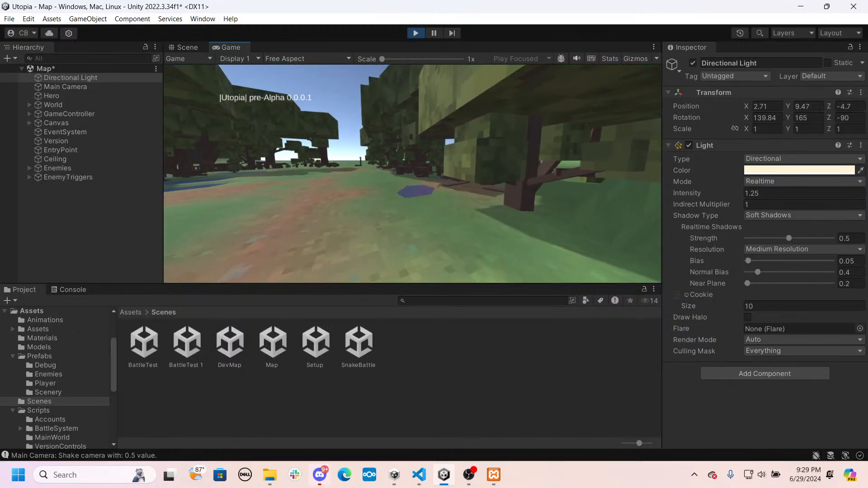
key(w)
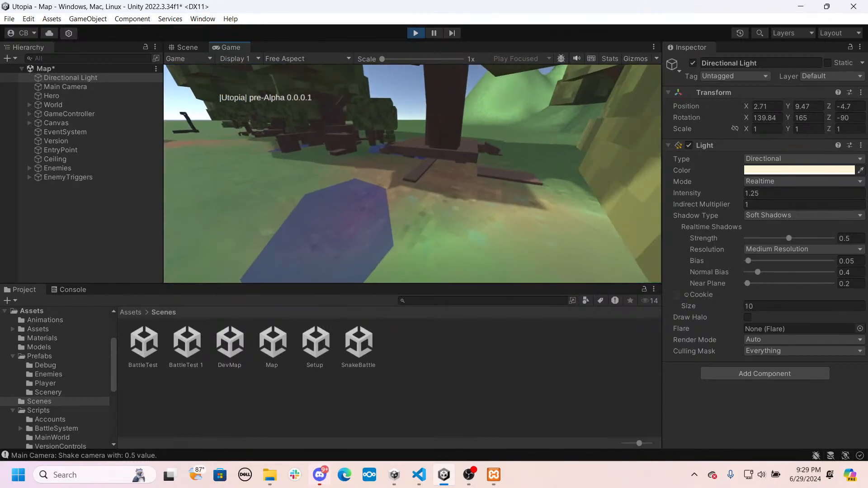
key(w)
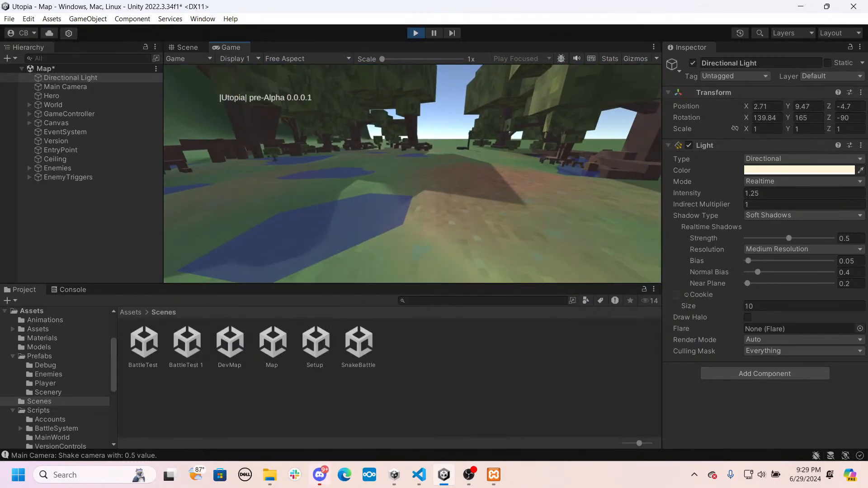
key(w)
key(Escape)
click(412, 37)
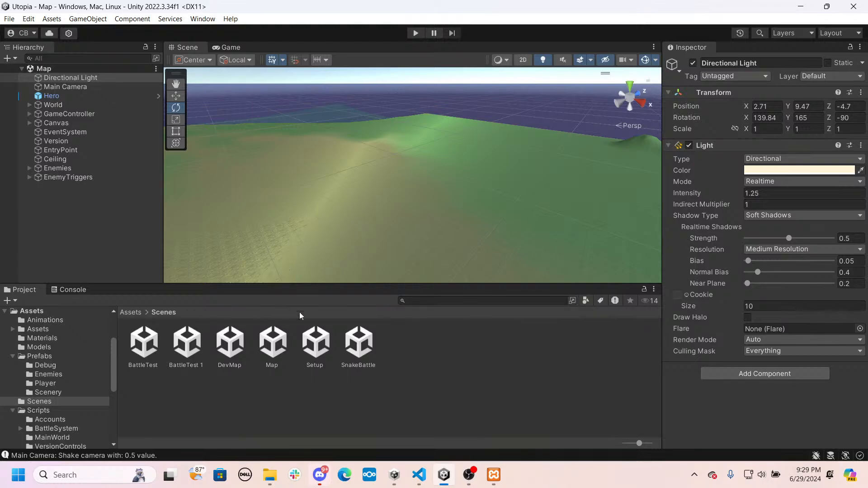
- In the SnakeBattle scene, switch the Directional Light to Realtime mode with shadow strength 0.5, and save the scene
double_click(360, 353)
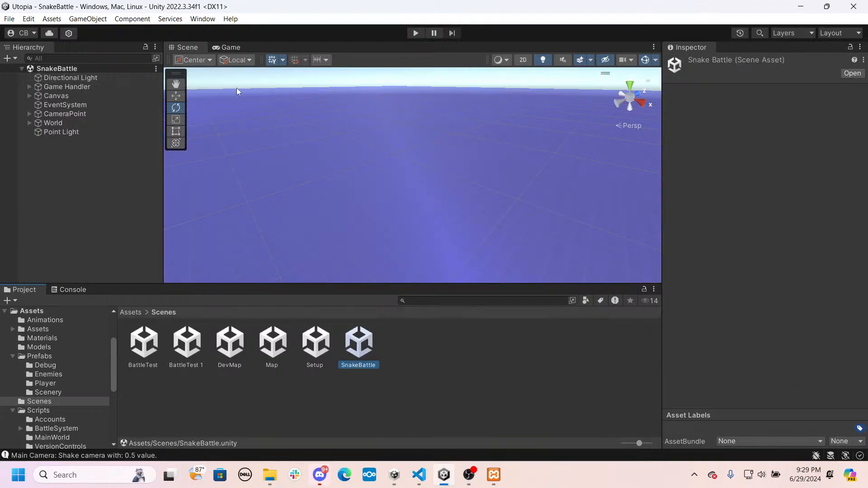
click(95, 78)
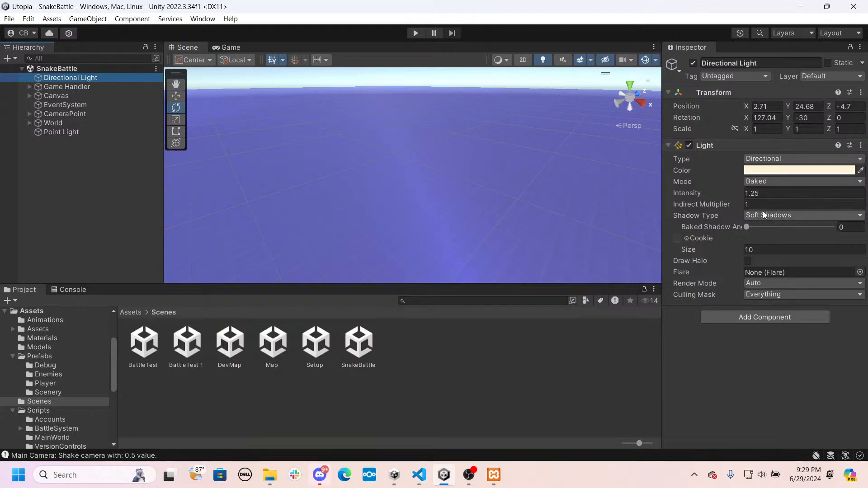
click(680, 228)
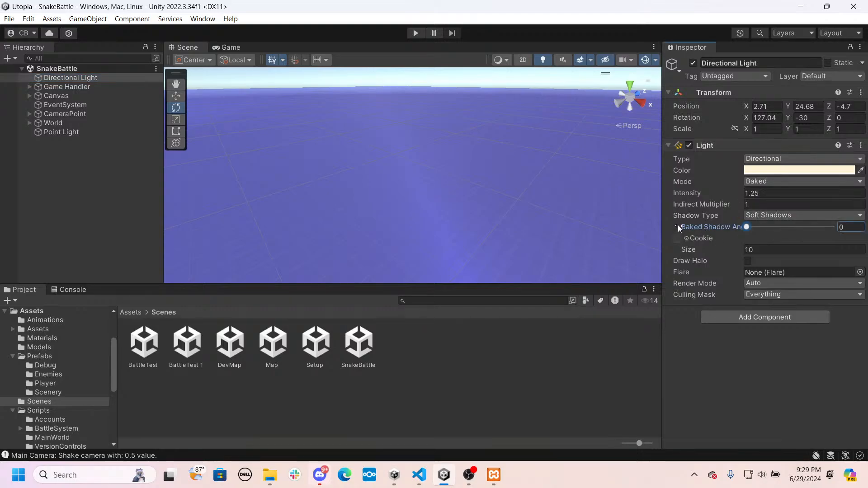
click(777, 183)
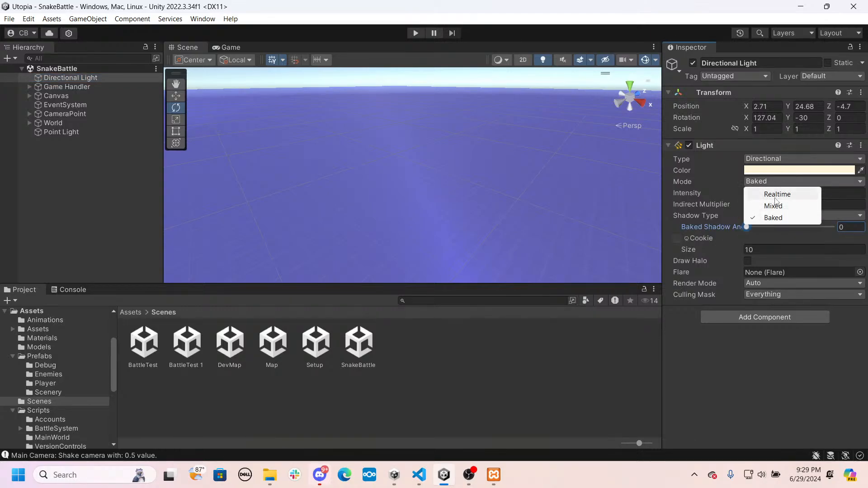
click(775, 191)
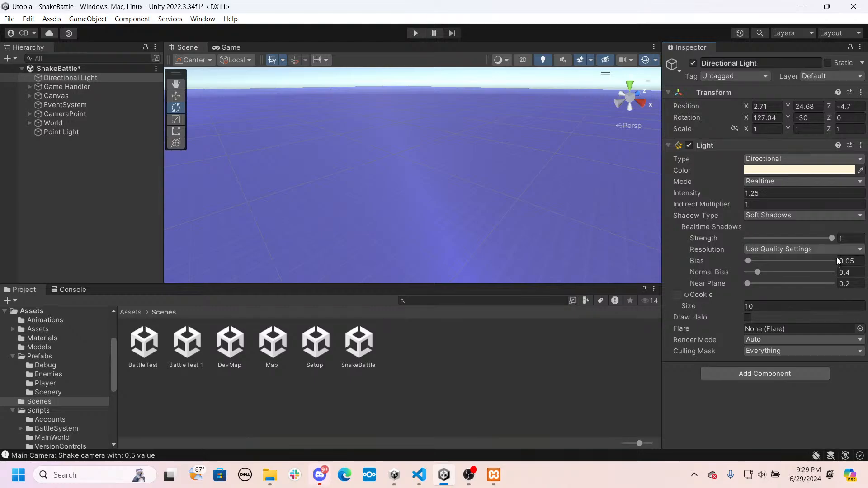
click(850, 237)
text(0.5)
key(ctrl+s)
- Run a short playtest of the SnakeBattle scene and another of the Map scene to compare their lighting, stopping each one
click(413, 37)
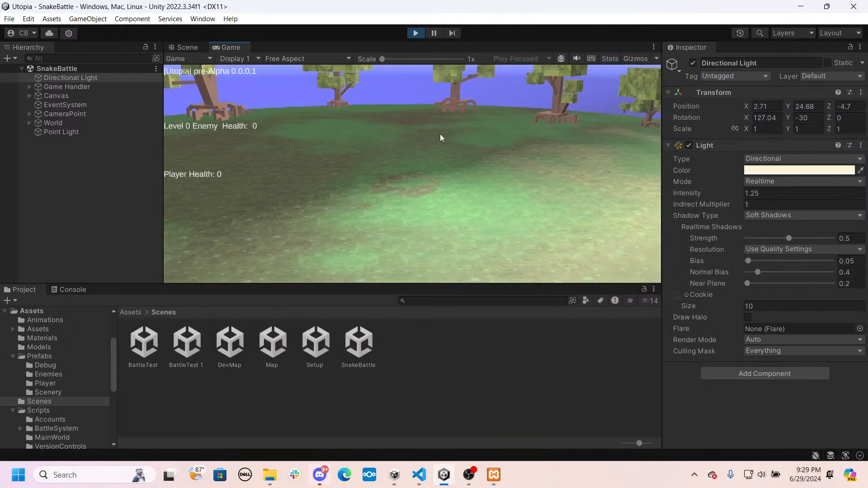
click(415, 33)
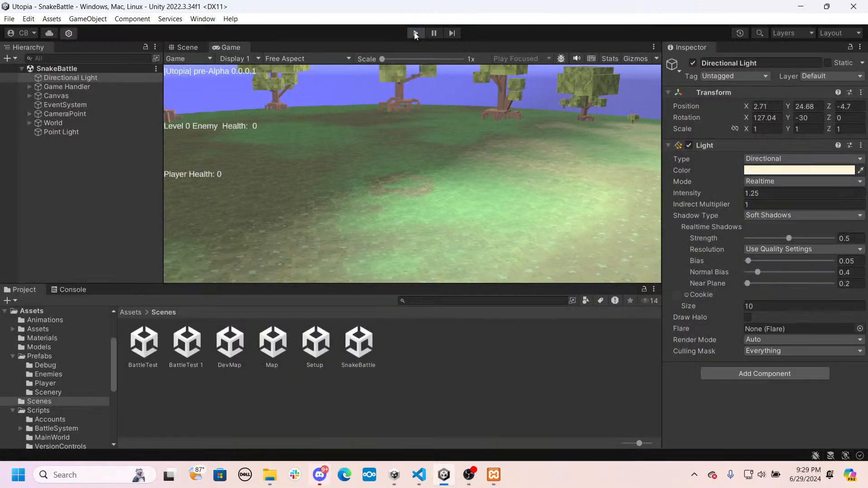
double_click(273, 345)
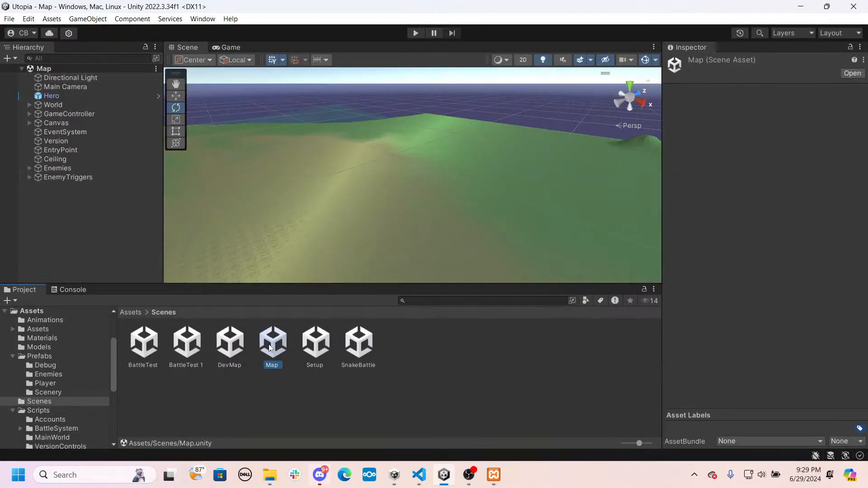
click(416, 33)
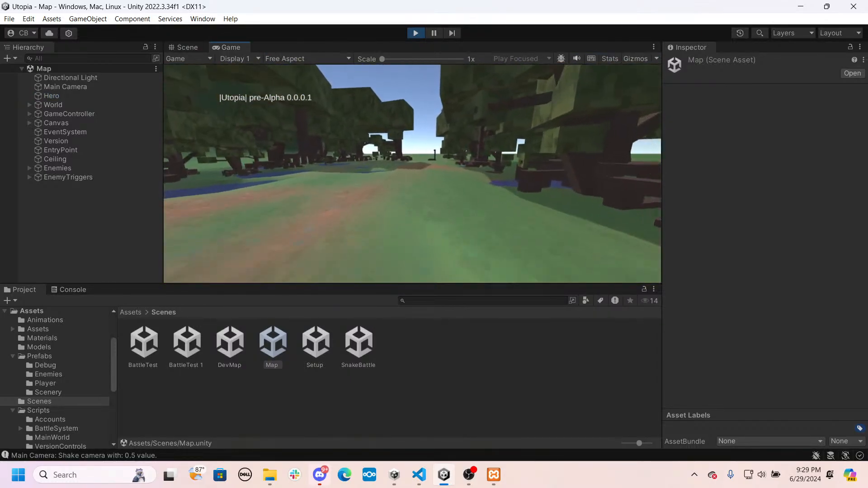
key(Escape)
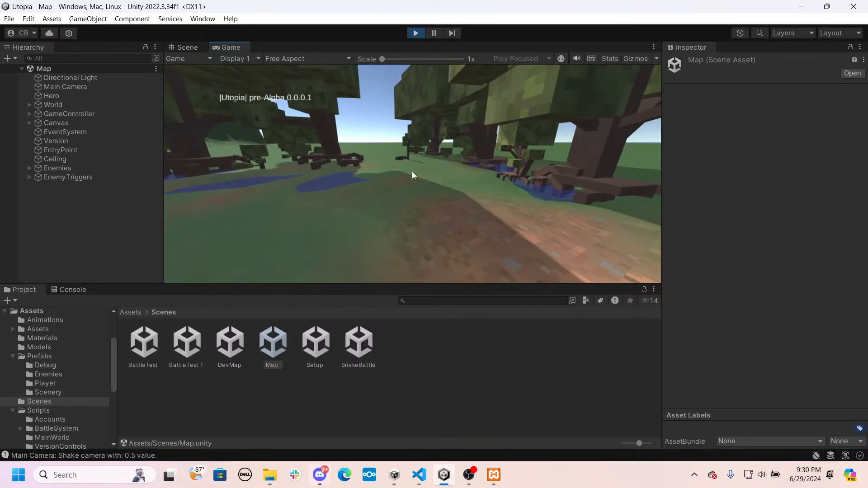
click(411, 36)
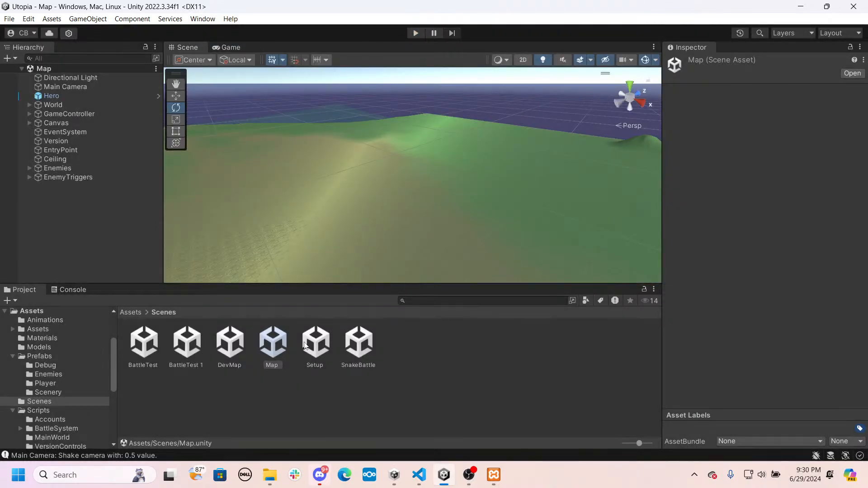
- Open the Setup scene, playtest from it through the forest and the snake fight with Punch attacks, and stop the playtest
double_click(316, 343)
click(412, 33)
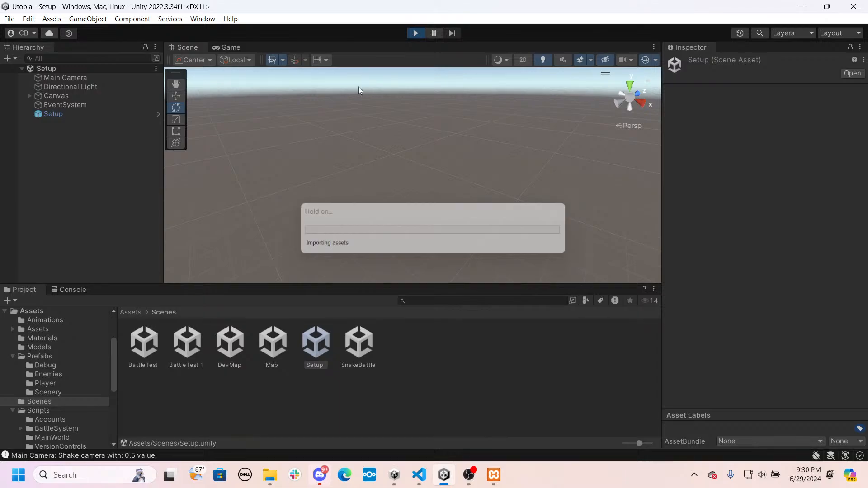
click(374, 147)
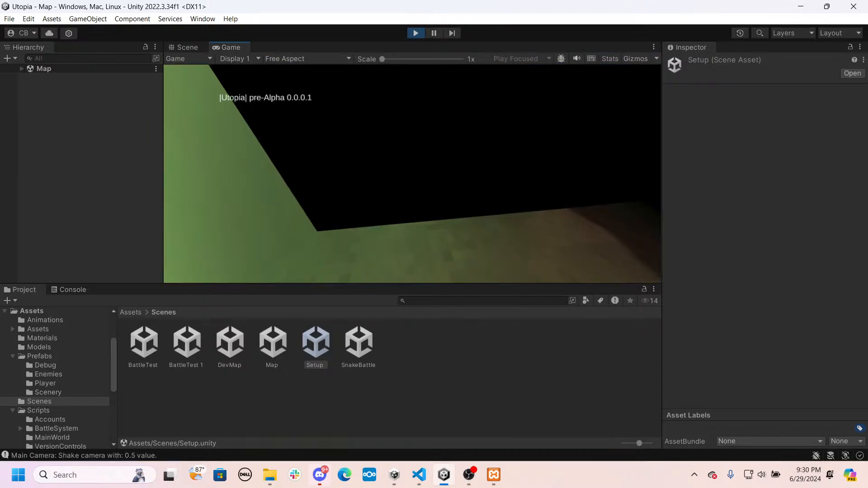
key(w)
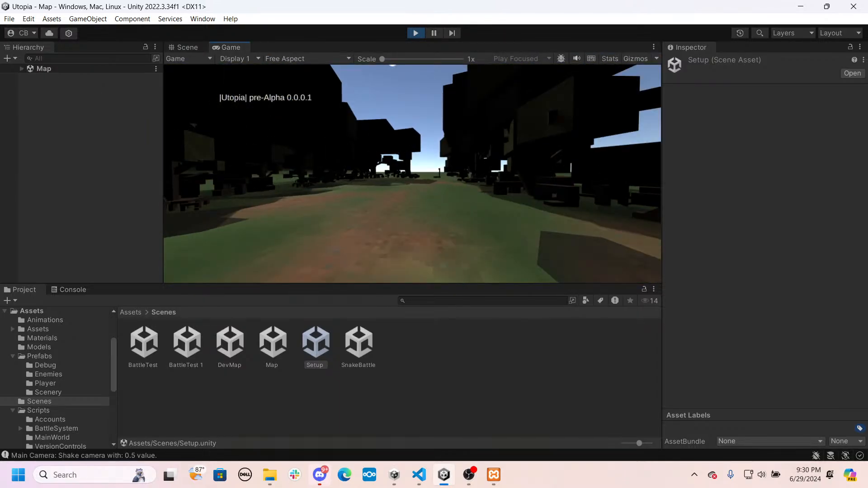
key(w)
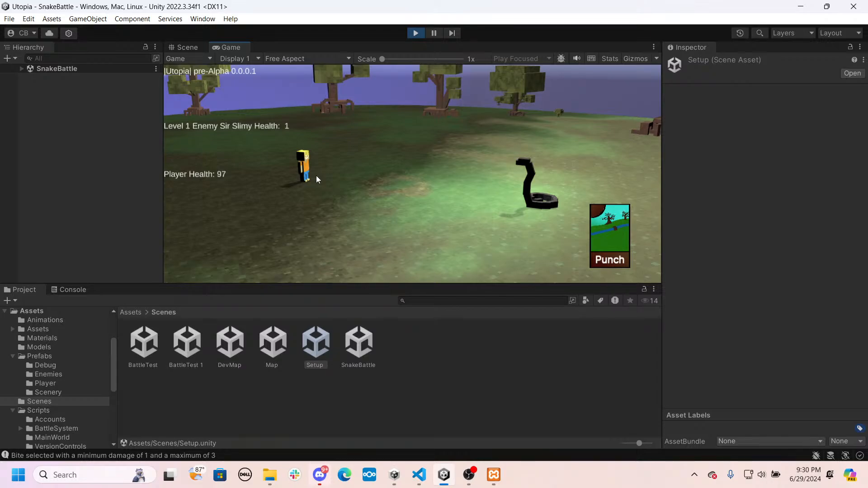
click(416, 33)
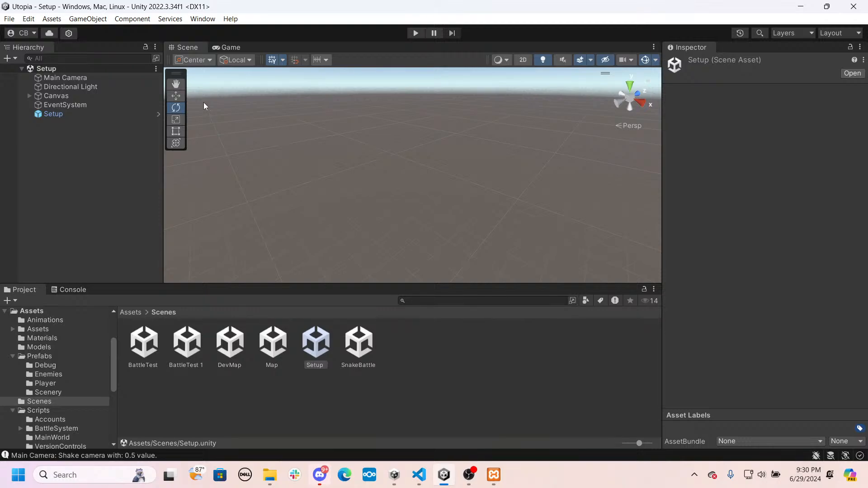
- Show the contents of the project's root Assets folder
click(8, 20)
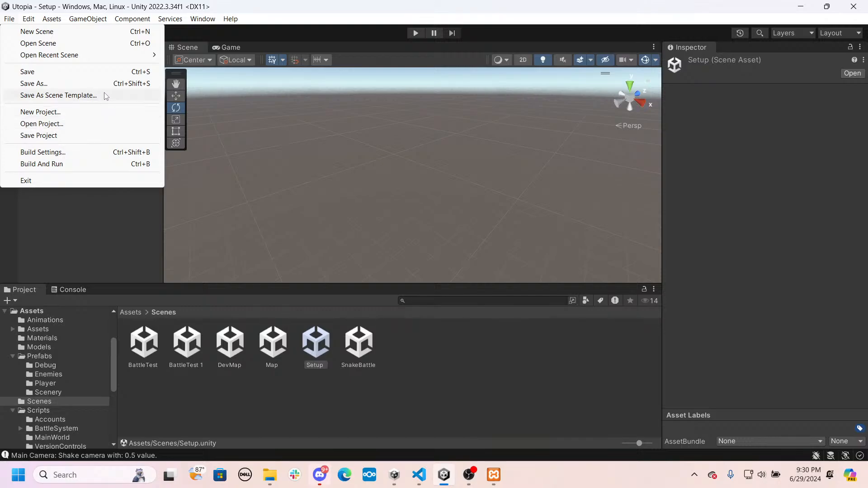
mouse_move(88, 55)
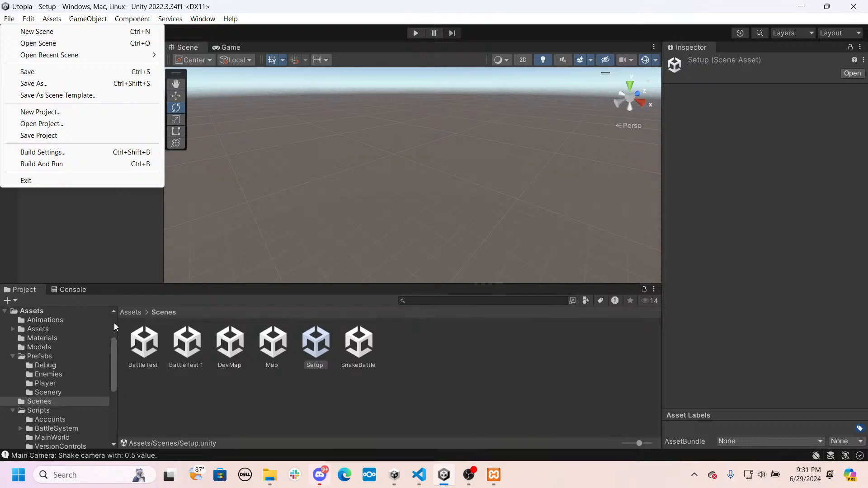
click(130, 312)
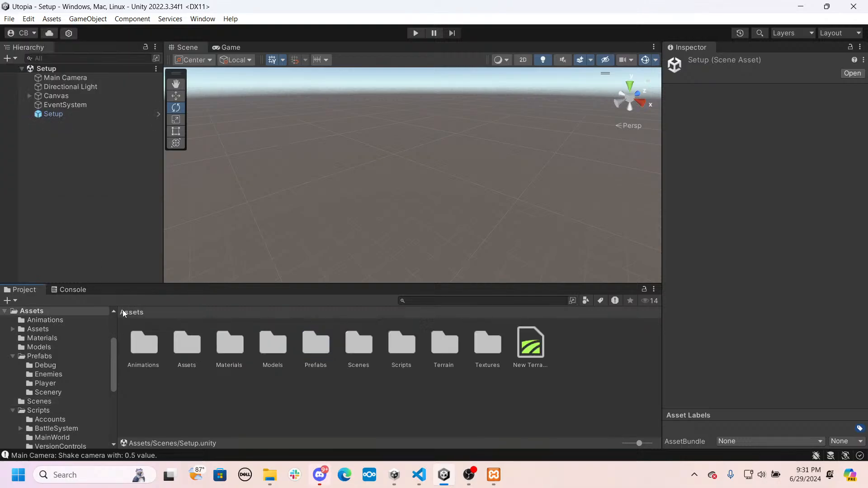
- Move the New Terrain asset from the root Assets folder into the Terrain folder, check it there, and return to Assets
click(536, 348)
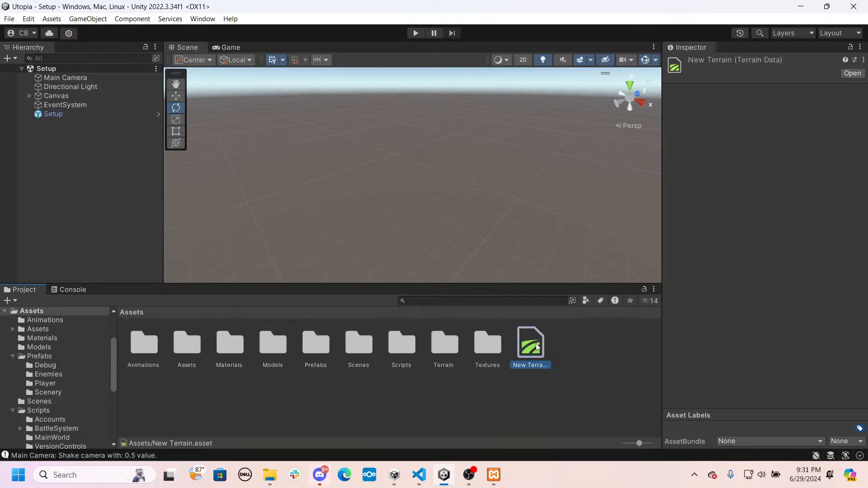
drag(537, 347, 433, 343)
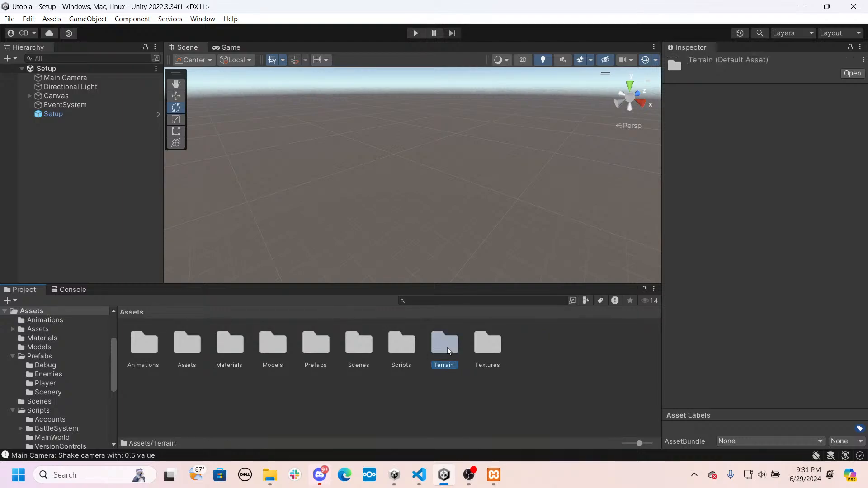
double_click(445, 346)
click(222, 346)
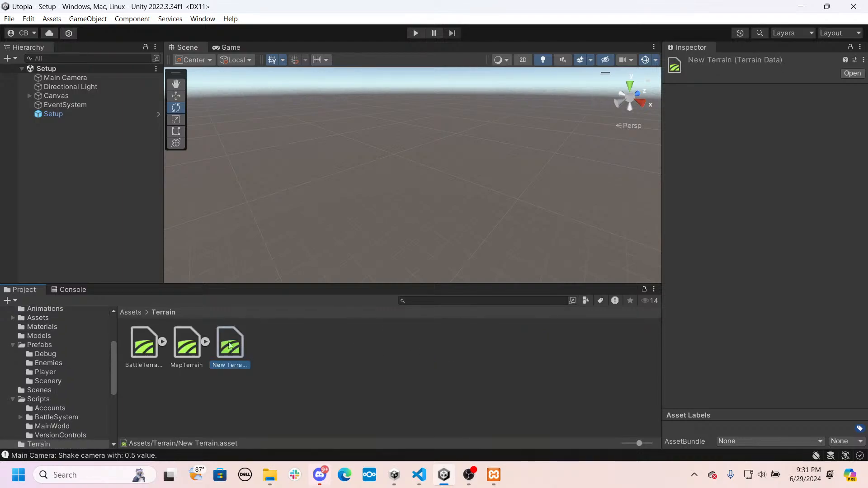
click(125, 313)
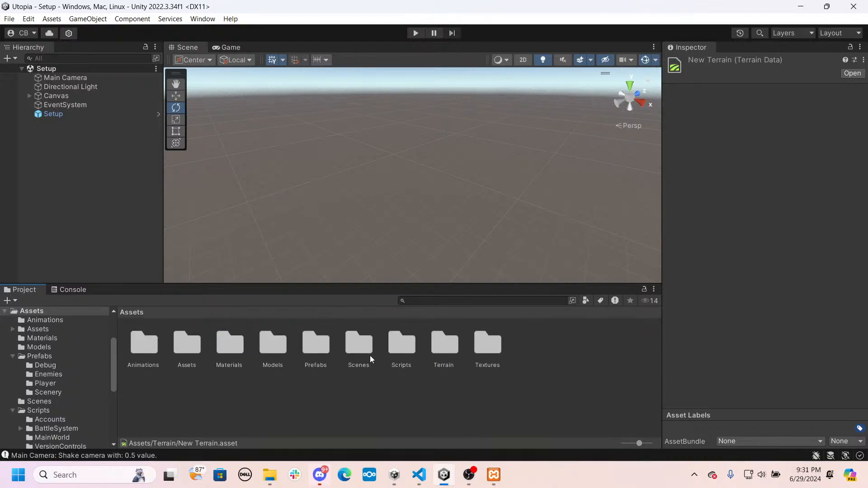
right_drag(446, 238, 541, 210)
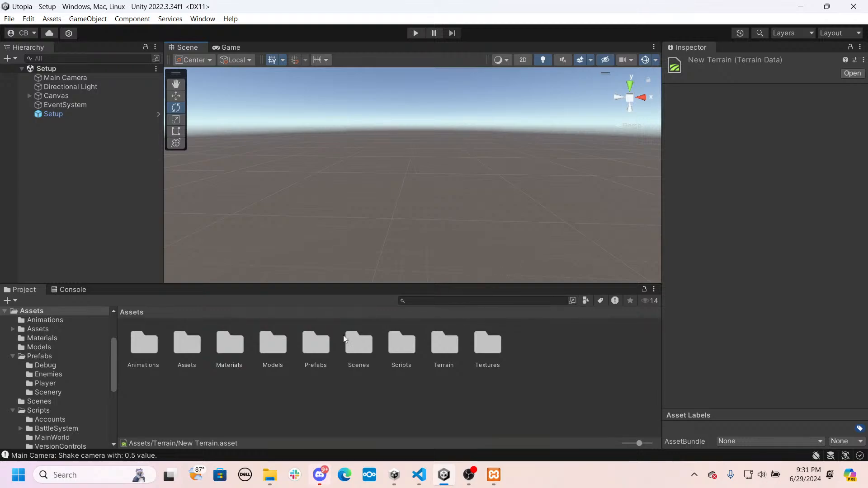
double_click(237, 351)
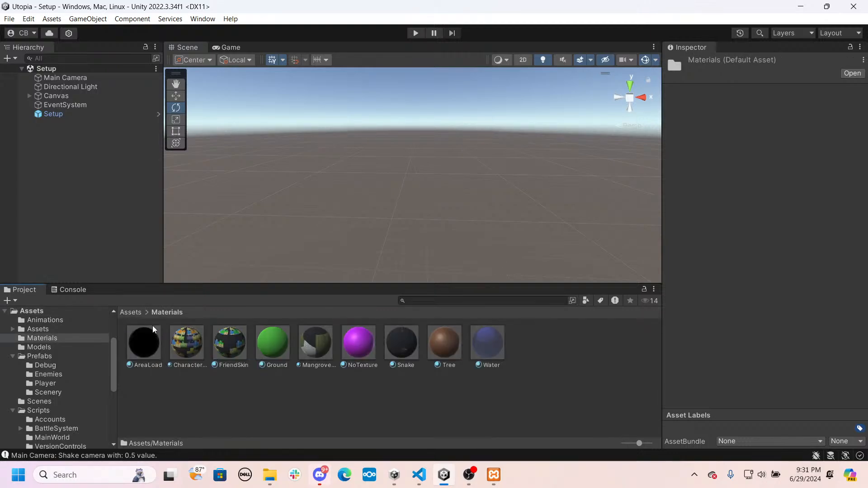
click(132, 316)
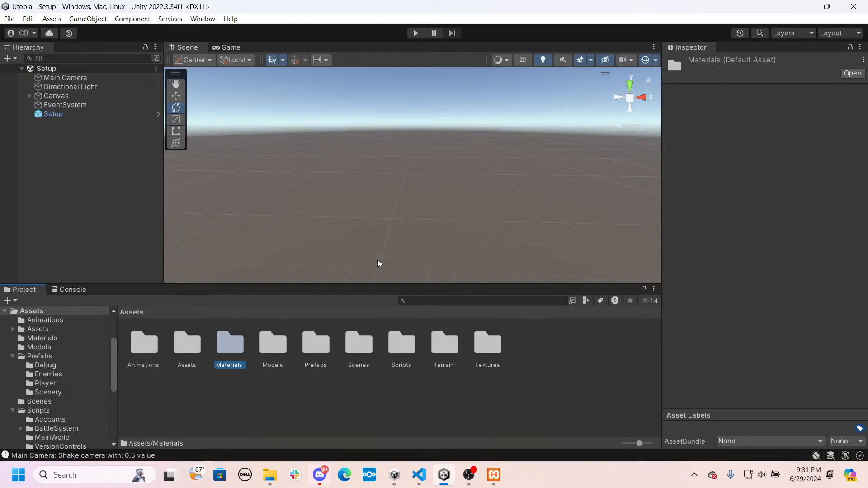
click(48, 114)
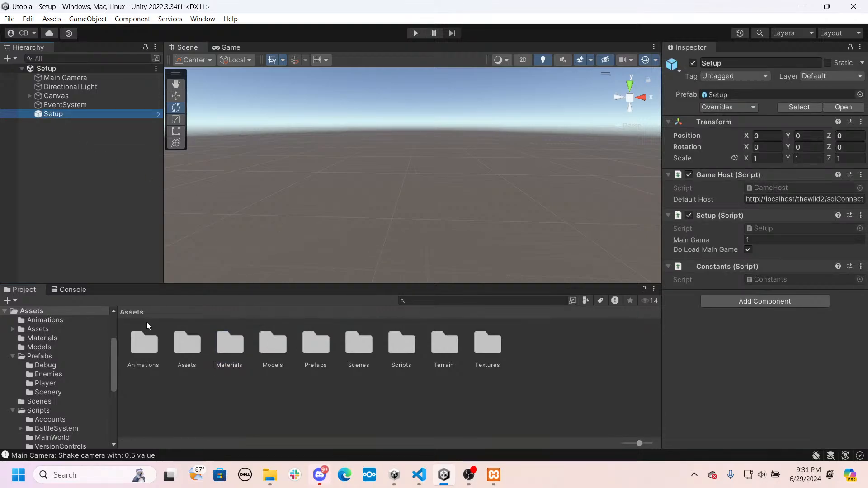
click(134, 313)
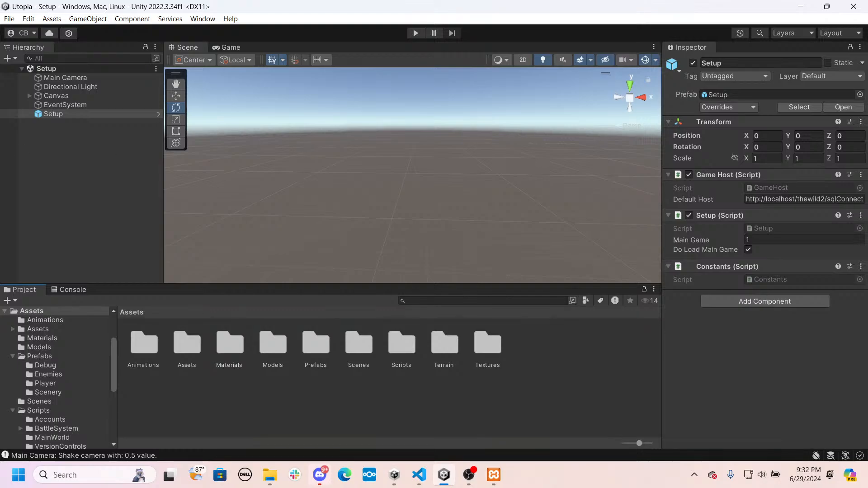
click(261, 403)
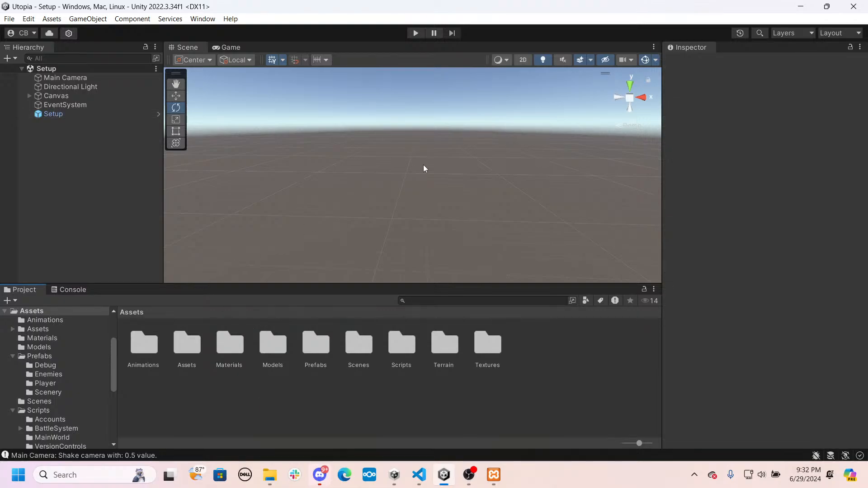